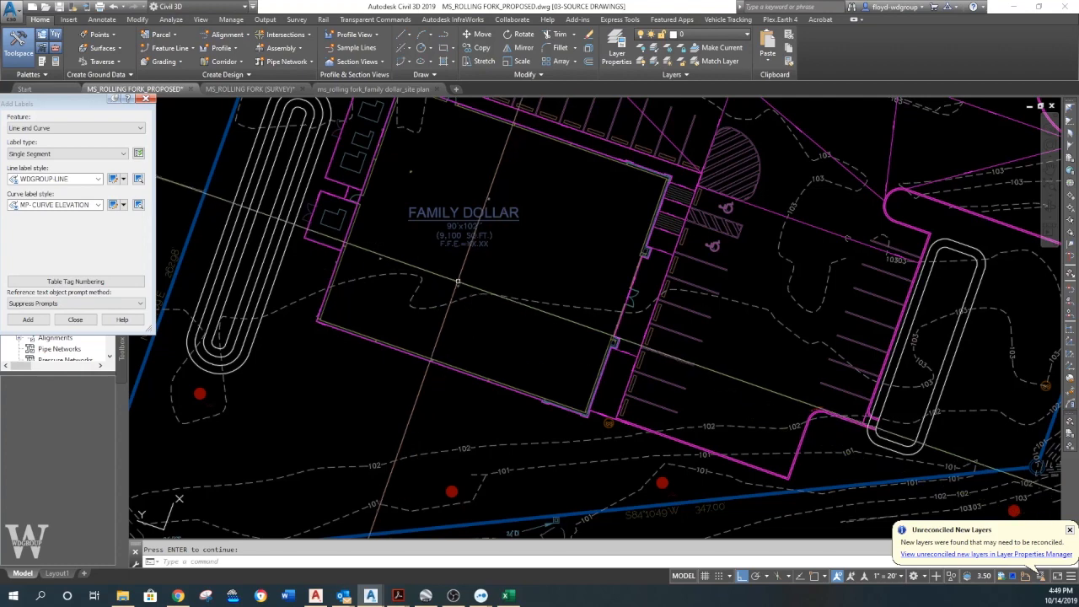
Examine the site layout around the Family Dollar building and the narrow four-ring pond beside it.
middle_drag(459, 276, 469, 297)
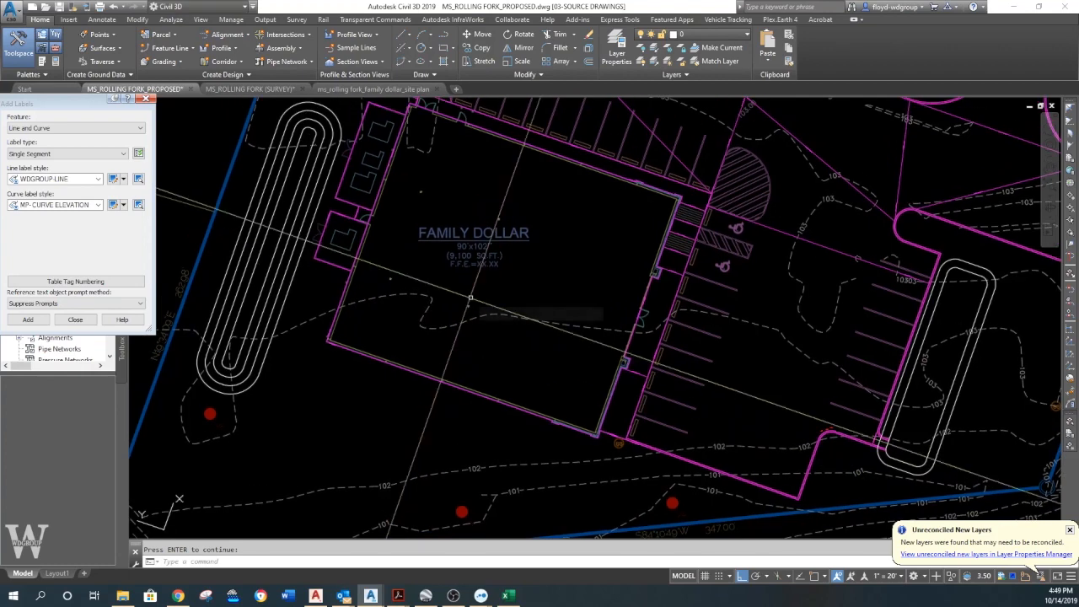
middle_drag(469, 279, 483, 372)
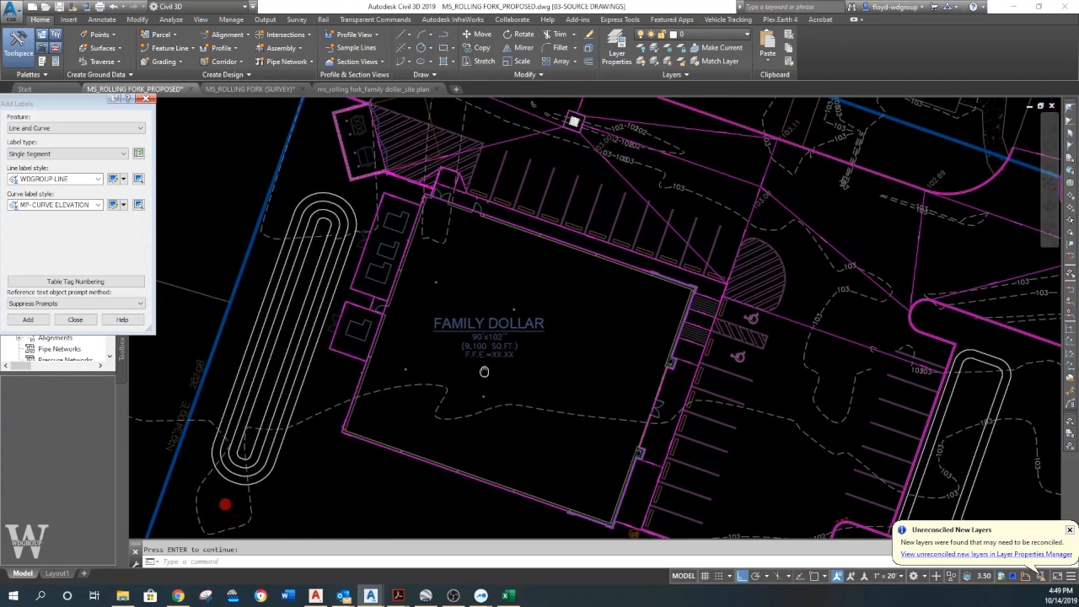
middle_drag(462, 249, 481, 368)
scroll(481, 367, down, 2)
mouse_move(375, 439)
middle_down()
mouse_move(363, 294)
mouse_move(427, 340)
middle_up()
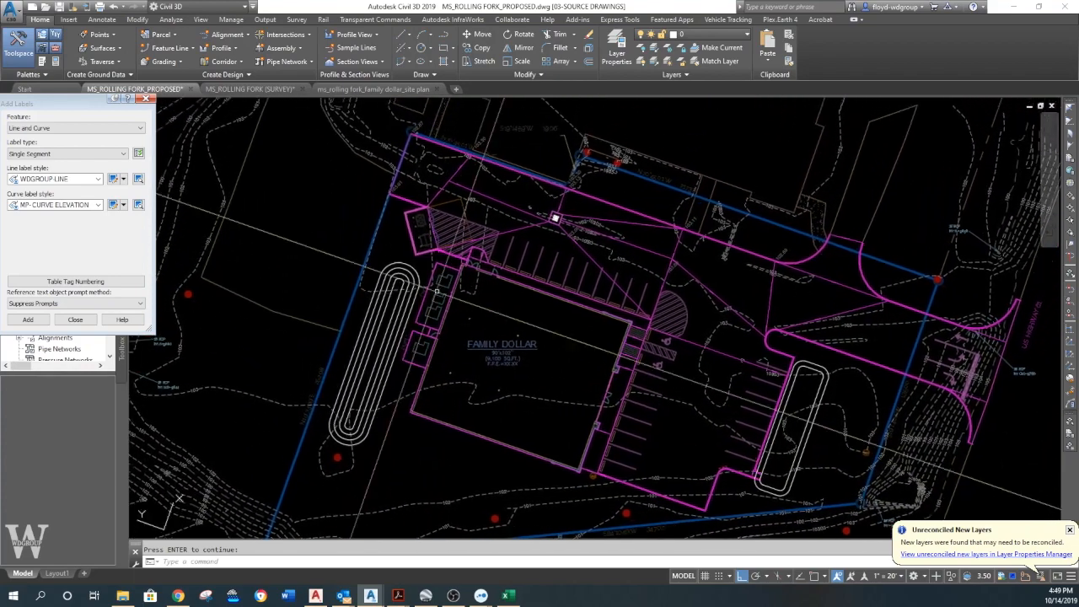
scroll(411, 264, up, 2)
middle_drag(411, 264, 445, 228)
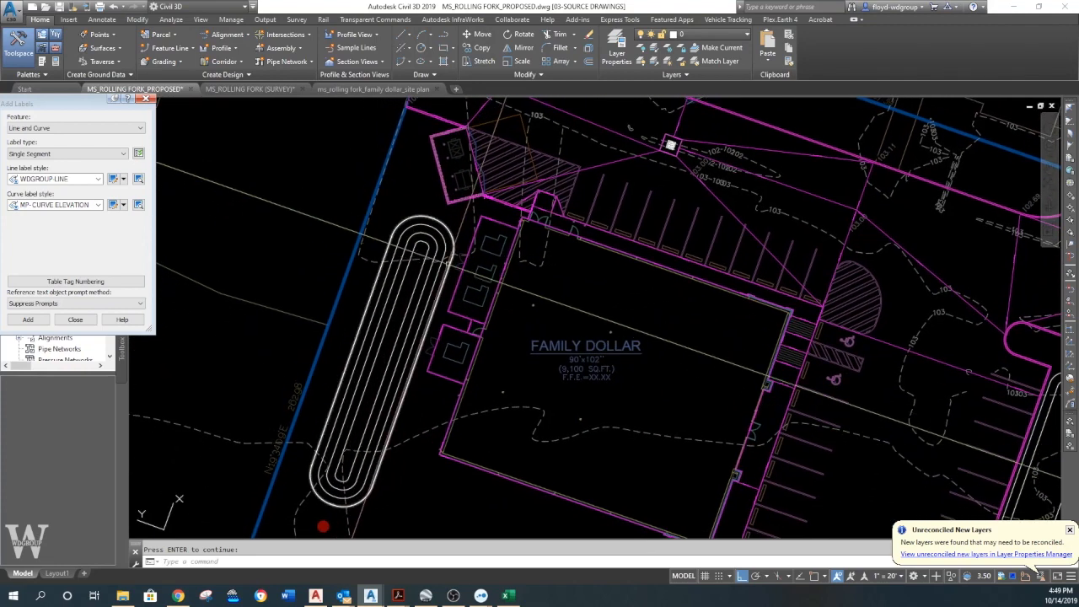
middle_drag(462, 210, 502, 222)
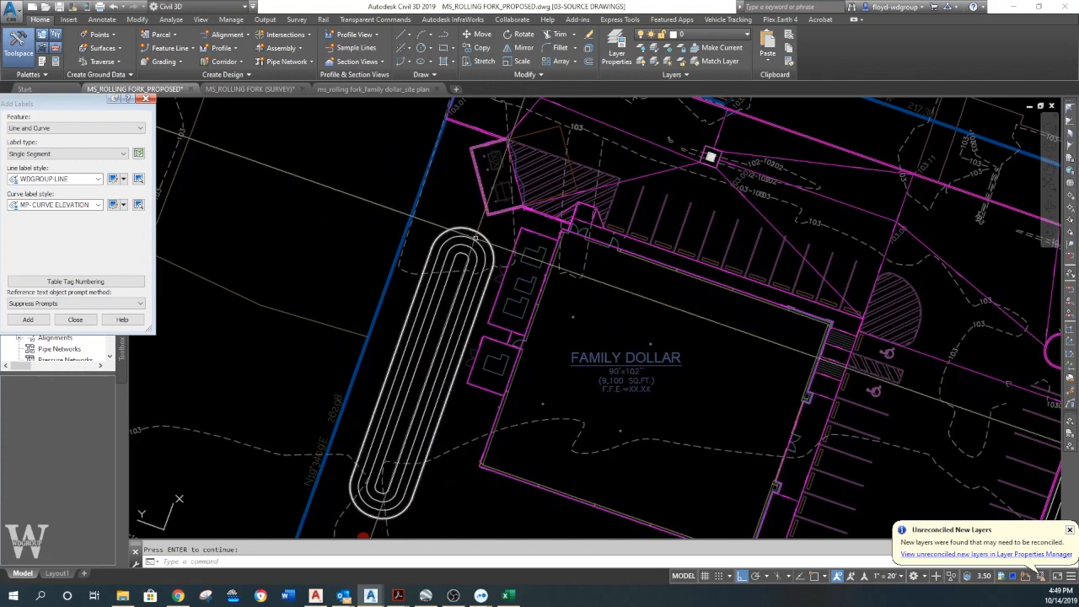
Edit the elevation of the innermost ring of the narrow pond in its polyline properties.
click(466, 258)
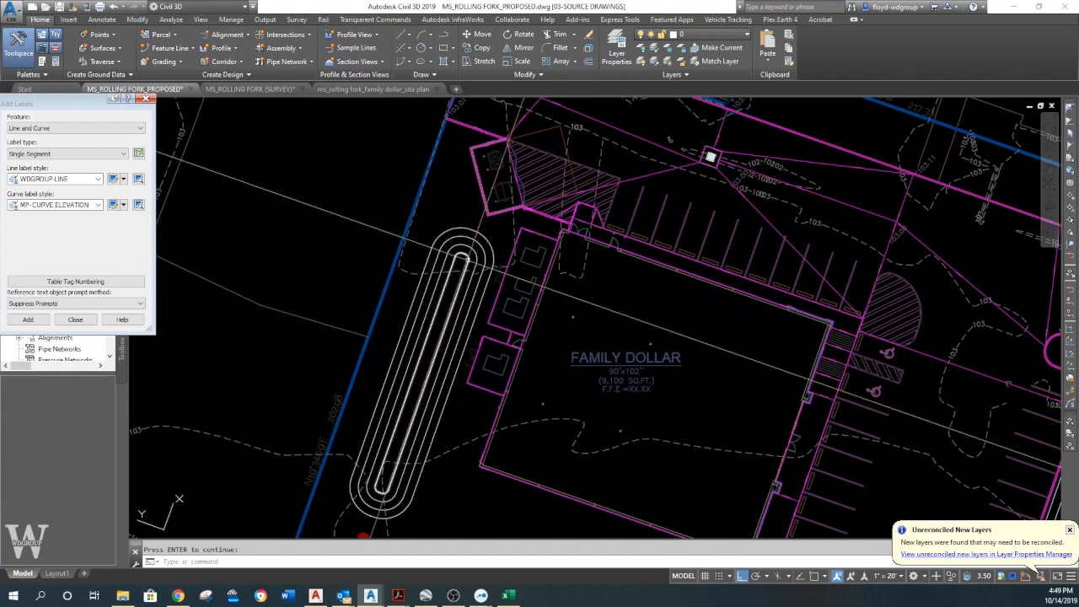
right_click(467, 260)
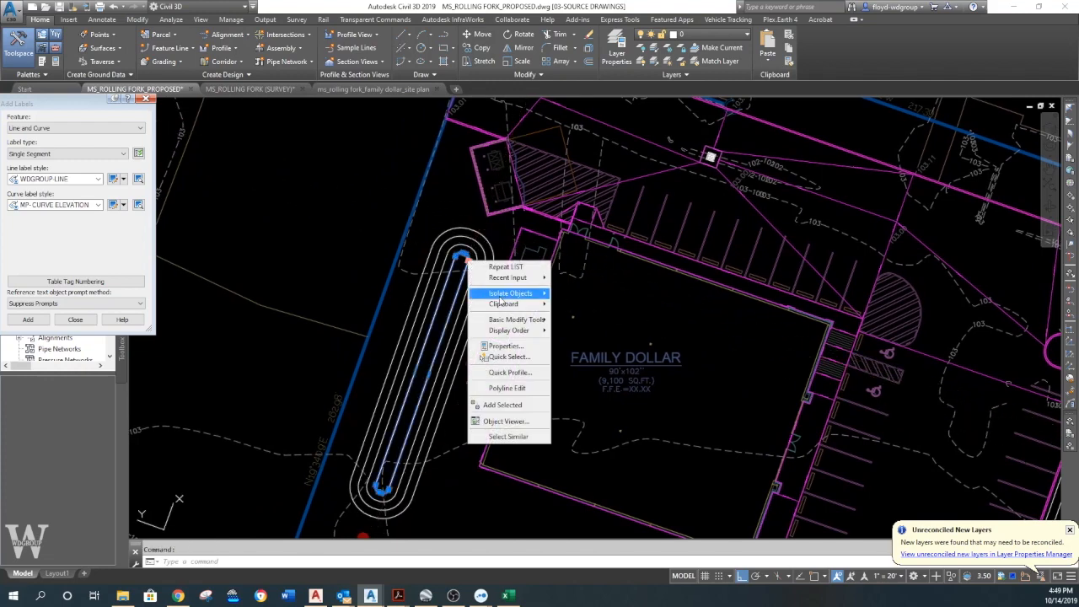
click(504, 347)
mouse_move(372, 248)
mouse_down()
mouse_move(711, 253)
mouse_move(647, 236)
mouse_up()
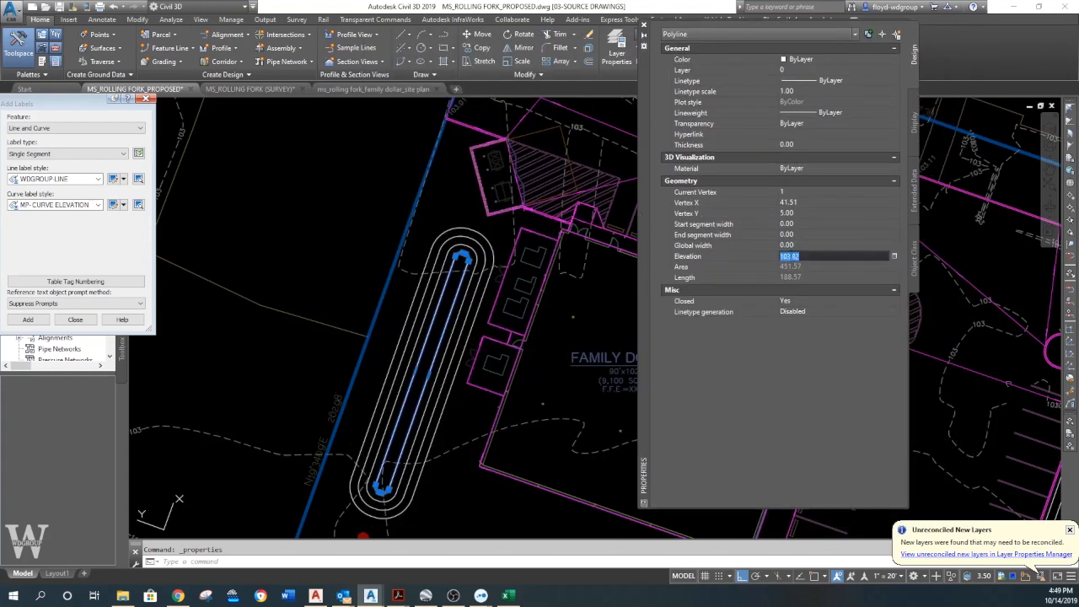
click(487, 258)
key(Escape)
Set the elevations of the narrow pond's remaining rings, from inside to outside, to 101, 102 and 103.
click(486, 262)
click(805, 245)
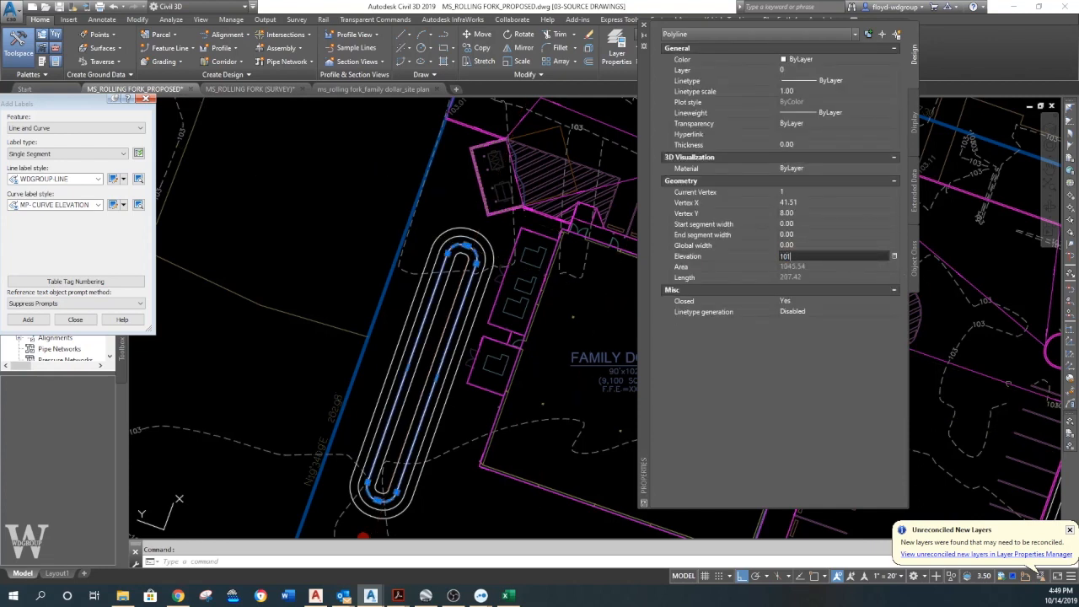
key(Escape)
click(491, 257)
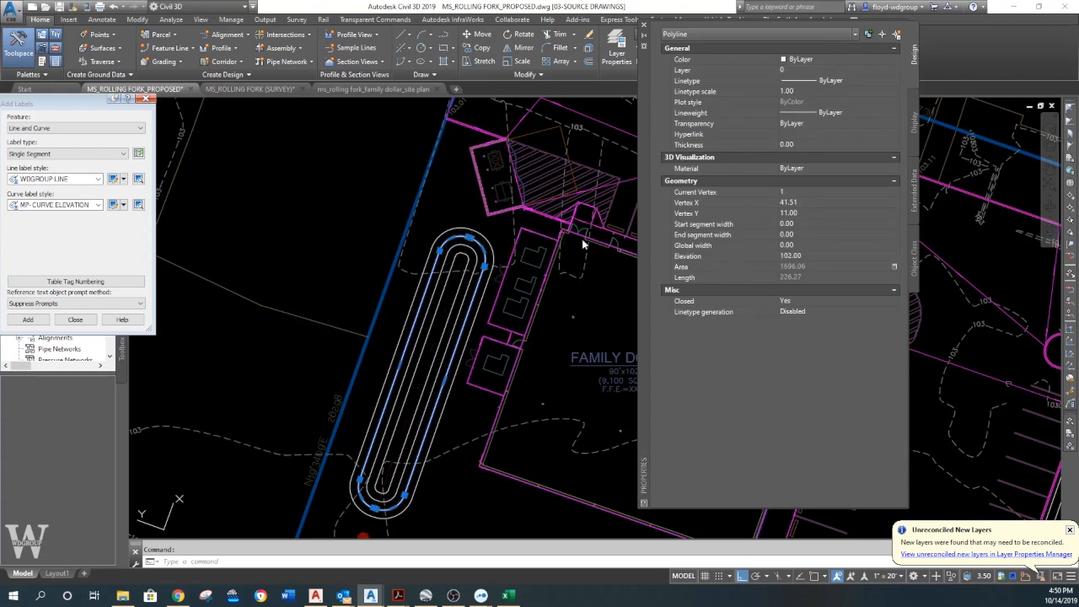
key(Escape)
click(494, 256)
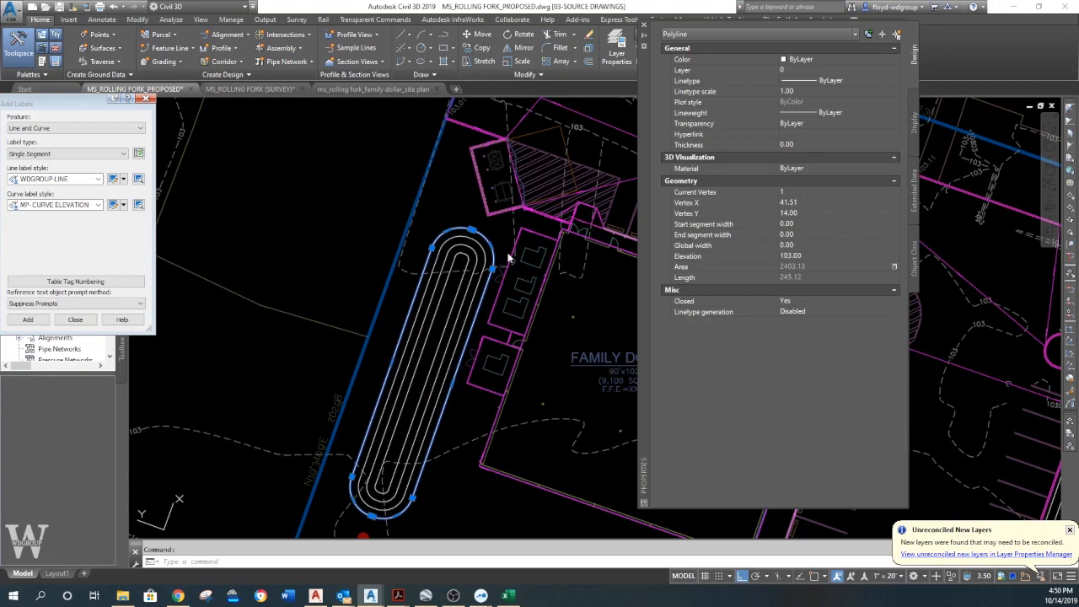
key(Escape)
Set the pond beside the parking lot to elevation 100 for the inner ring and 101 for the outer ring.
middle_drag(599, 195, 489, 224)
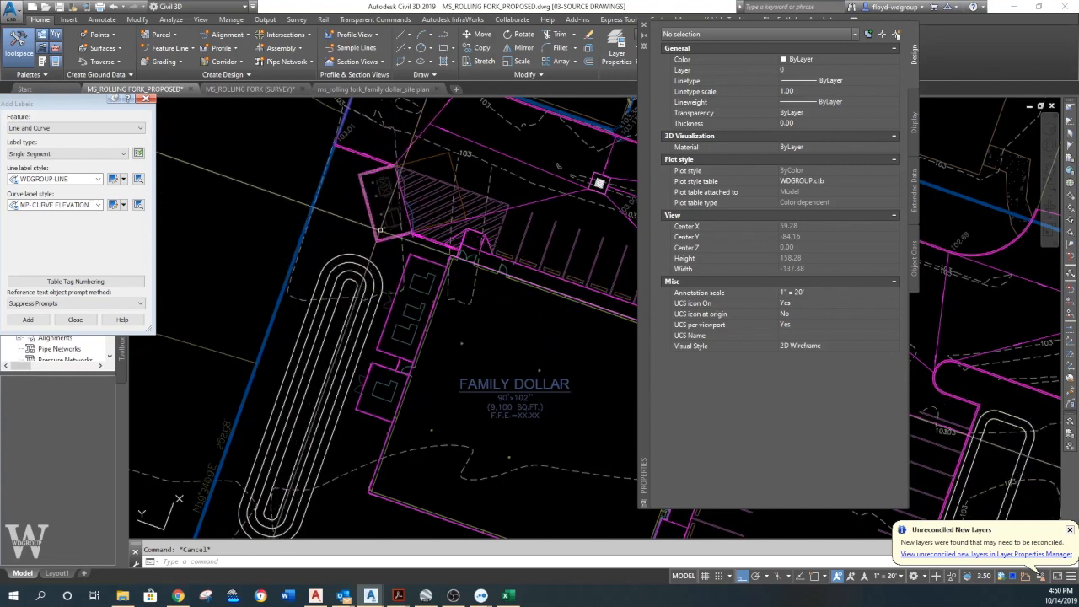
scroll(488, 267, down, 5)
middle_drag(506, 271, 347, 216)
scroll(405, 283, up, 3)
middle_drag(558, 321, 526, 351)
click(504, 341)
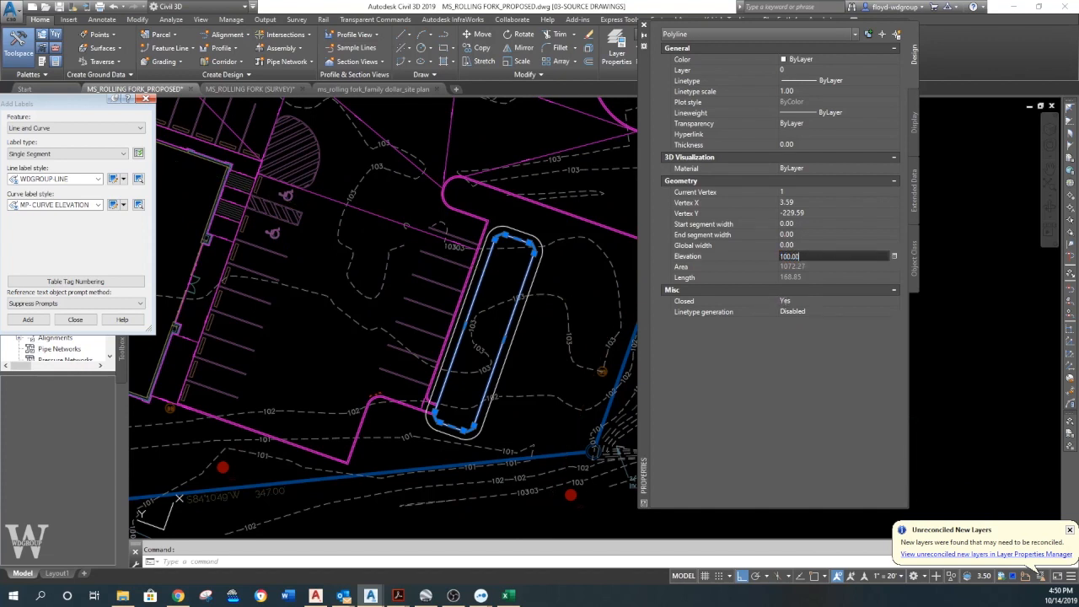
key(Escape)
click(540, 256)
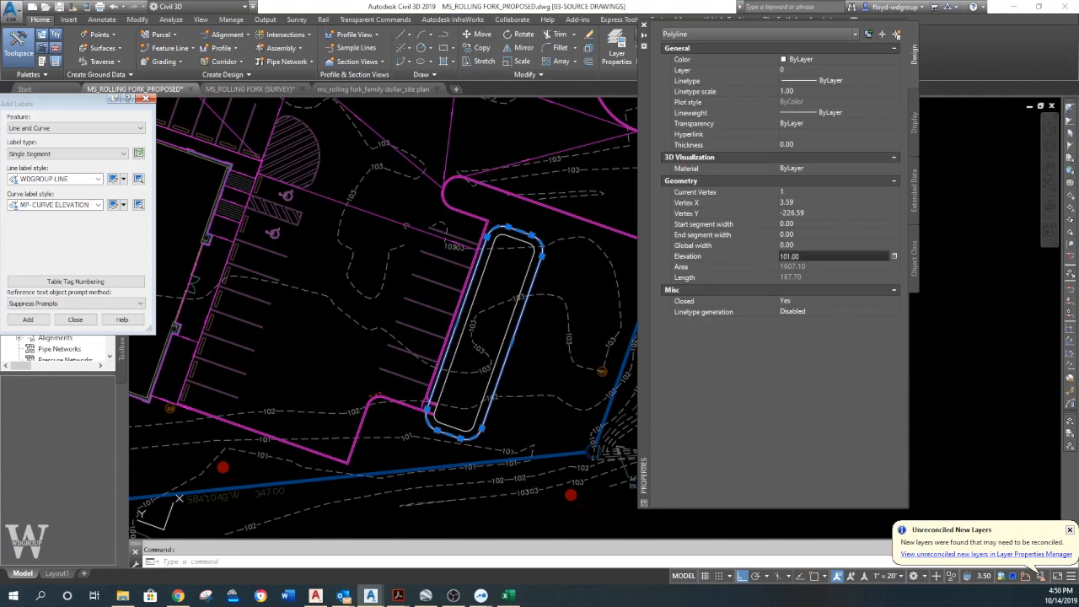
key(Escape)
scroll(462, 417, up, 5)
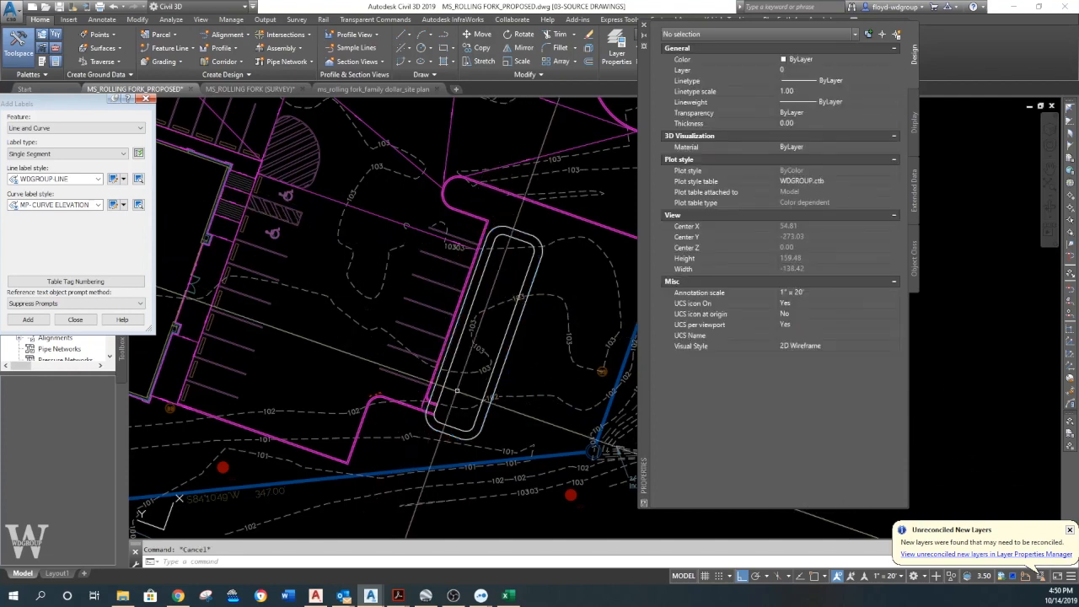
click(645, 26)
Match the properties of the magenta curb feature line onto both rings of the pond beside the parking lot.
scroll(455, 396, up, 6)
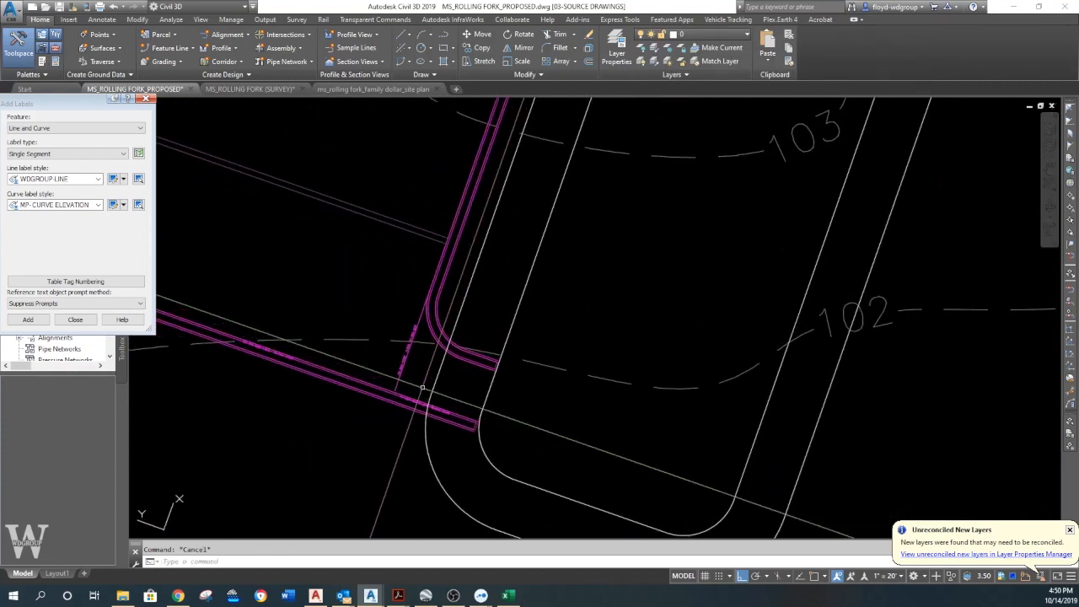
scroll(426, 386, up, 3)
text(ma)
key(Return)
click(460, 290)
click(550, 202)
click(470, 216)
click(653, 214)
click(557, 223)
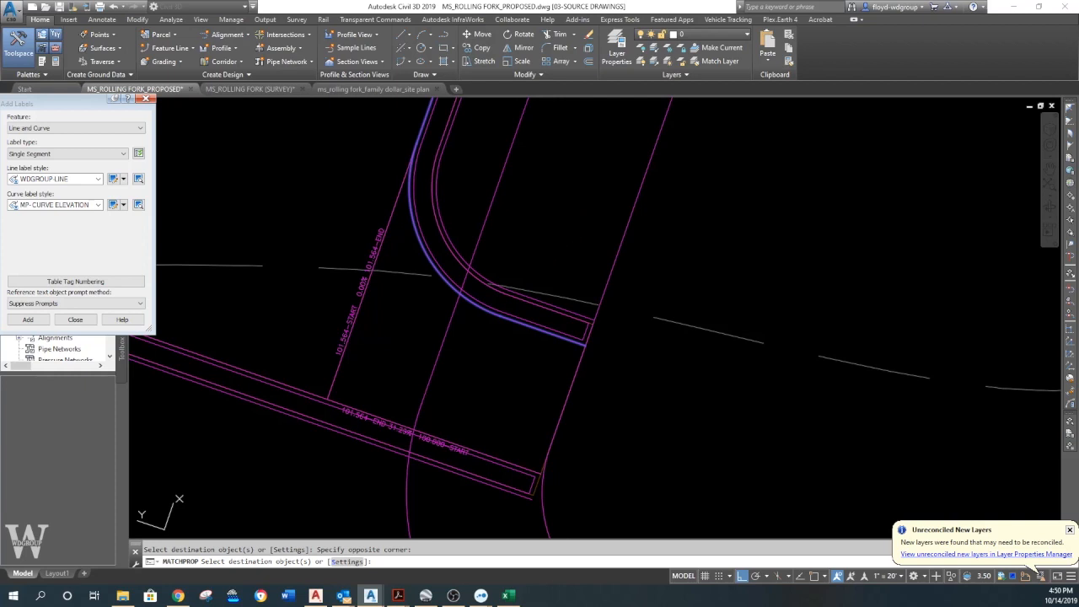
key(Return)
middle_drag(479, 348, 525, 306)
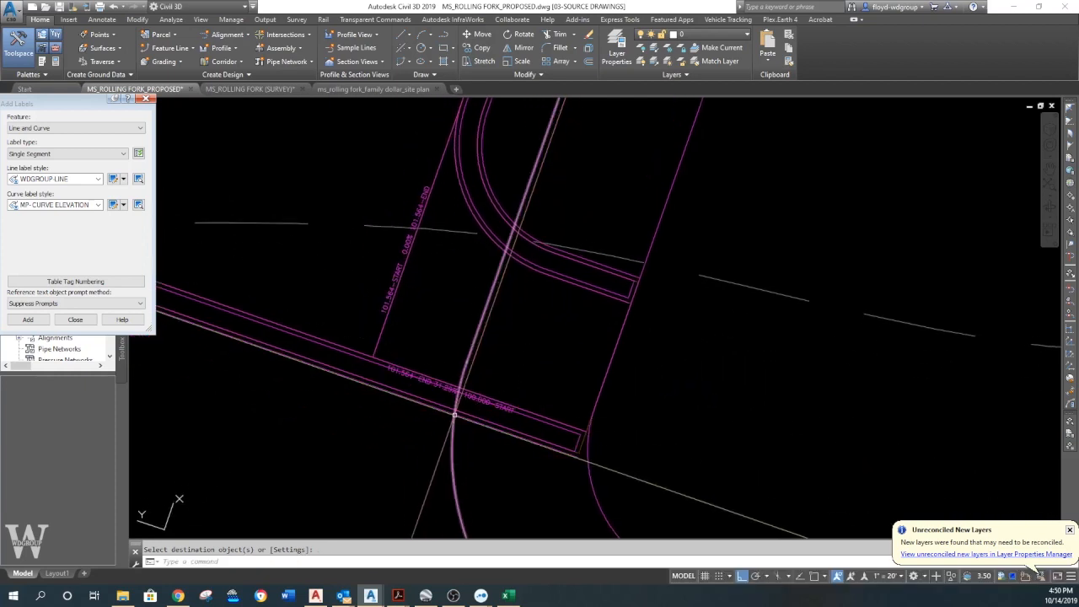
key(Return)
click(453, 414)
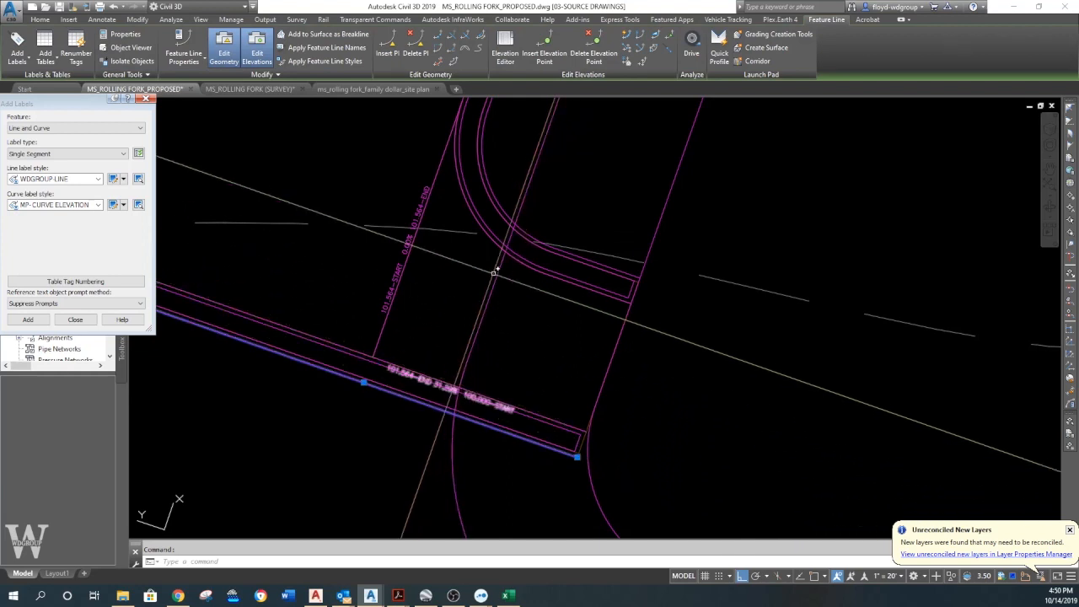
key(Escape)
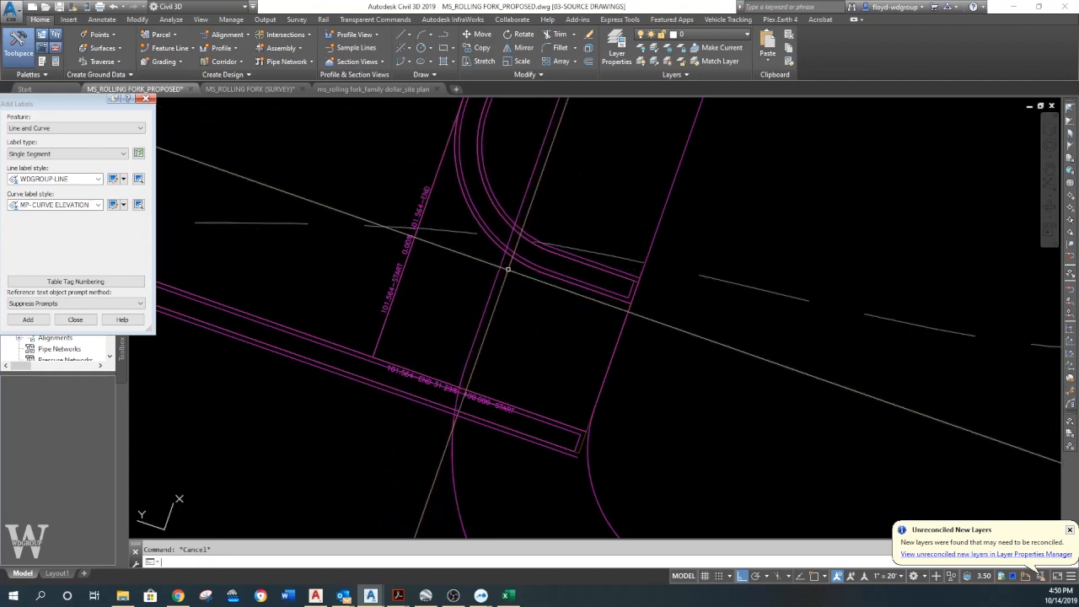
Trim the outer pond ring where it crosses the two curbs, using both curbs' outer feature lines as cutting edges.
scroll(522, 243, up, 2)
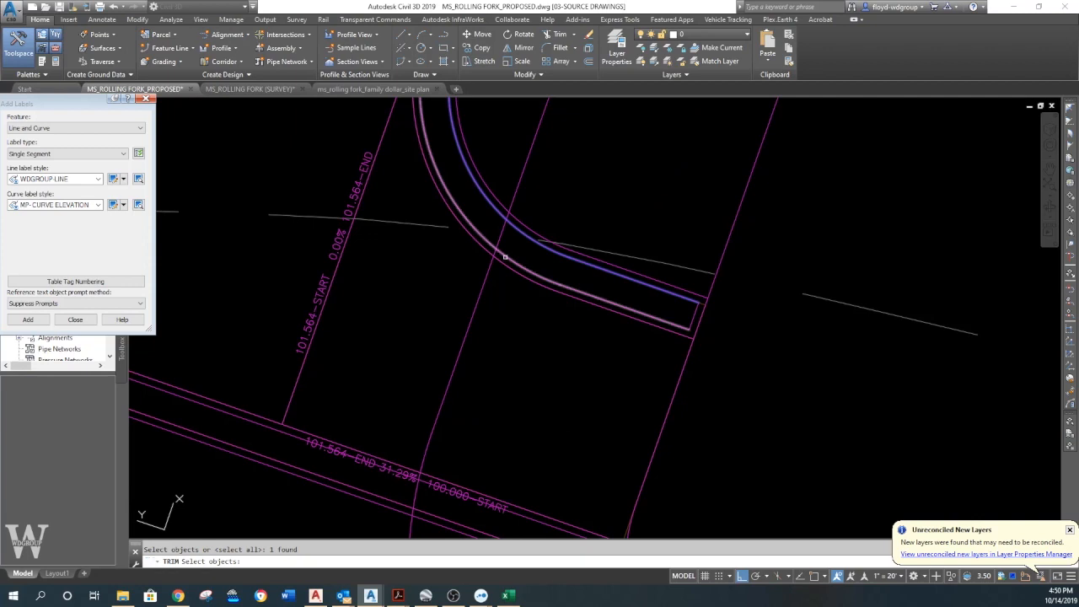
key(Escape)
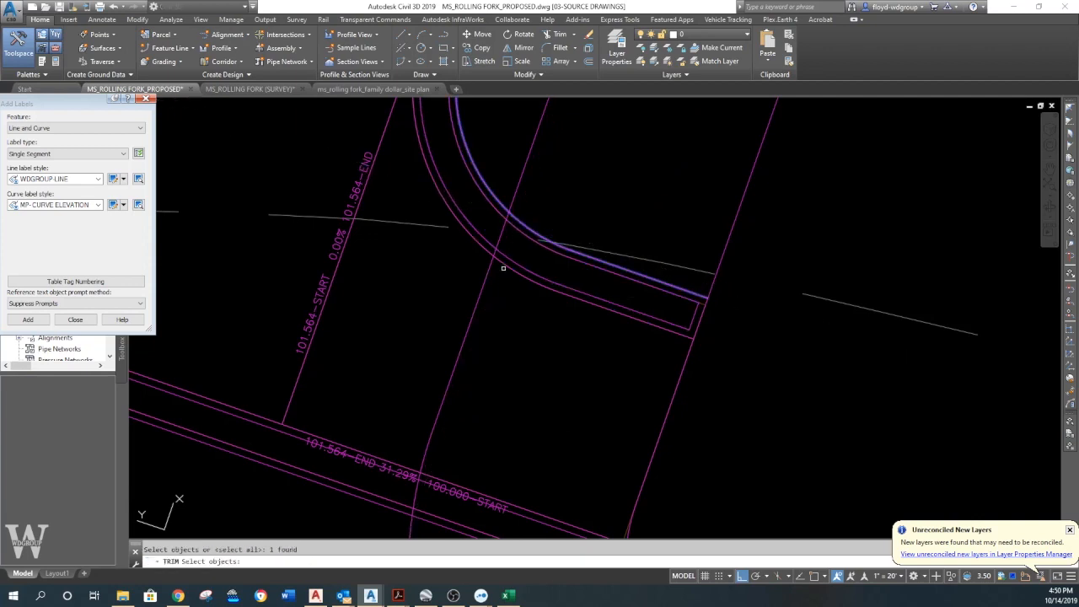
middle_drag(454, 426, 492, 299)
click(464, 346)
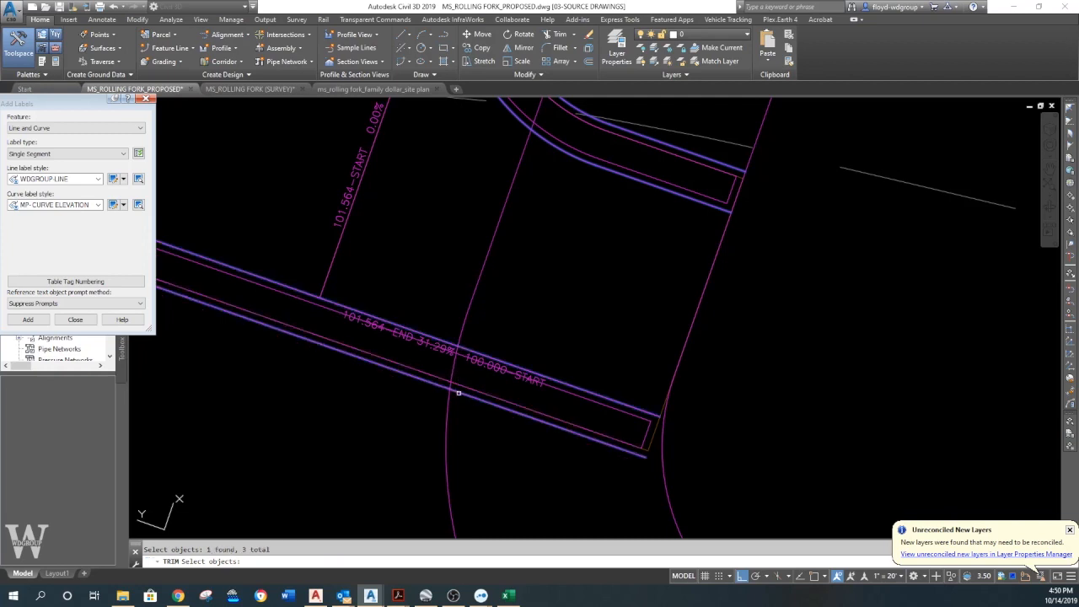
middle_drag(528, 240, 484, 317)
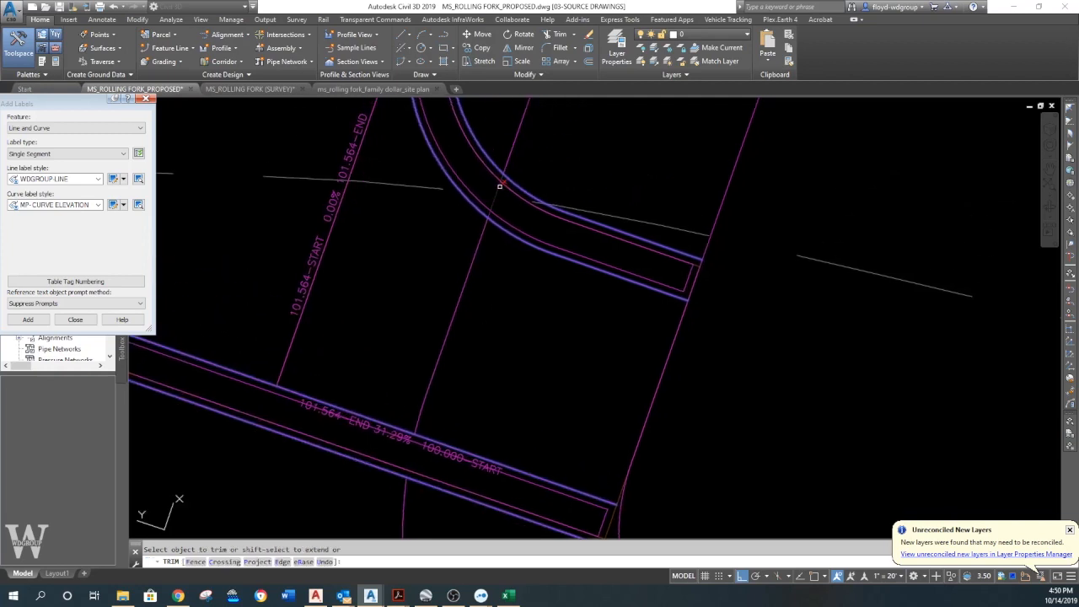
key(Return)
Insert a PI at elevation 101 on the curved curb's inside feature line where the trimmed pond ring ends, with object snap on.
click(506, 175)
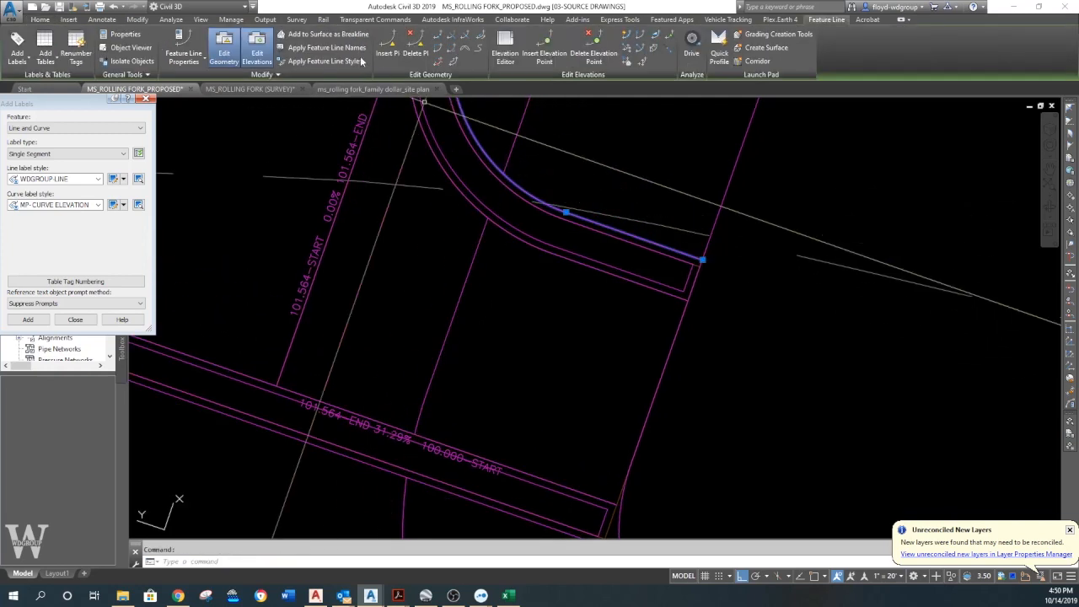
click(395, 47)
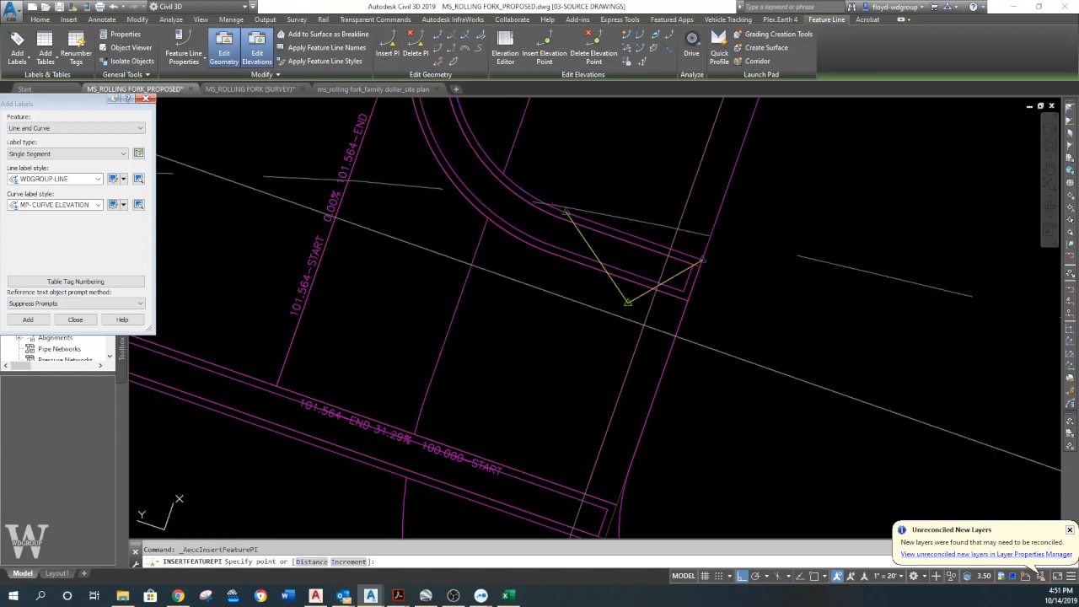
click(814, 577)
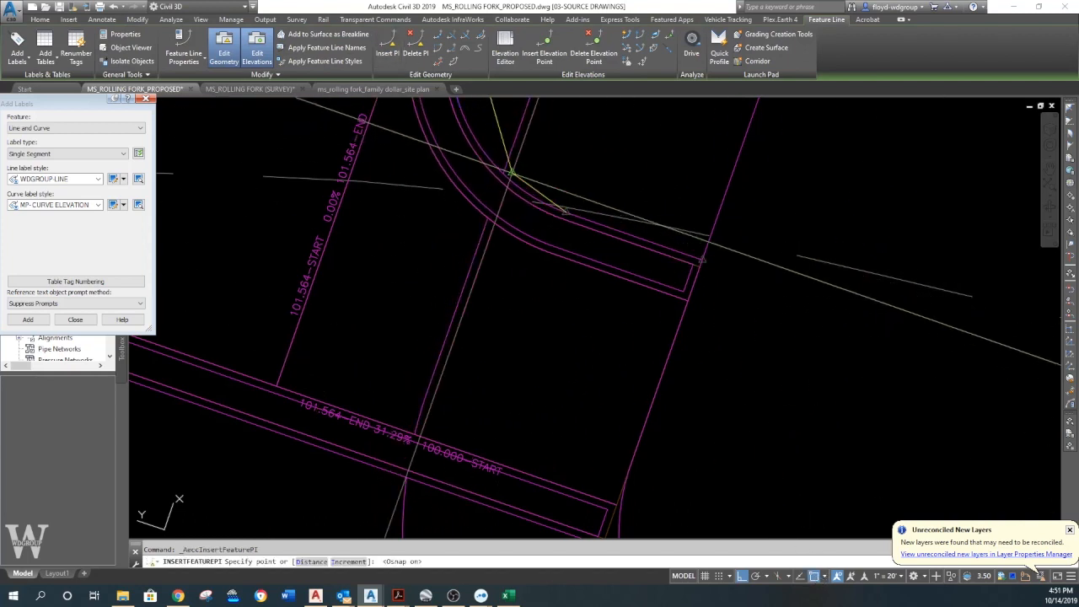
key(Return)
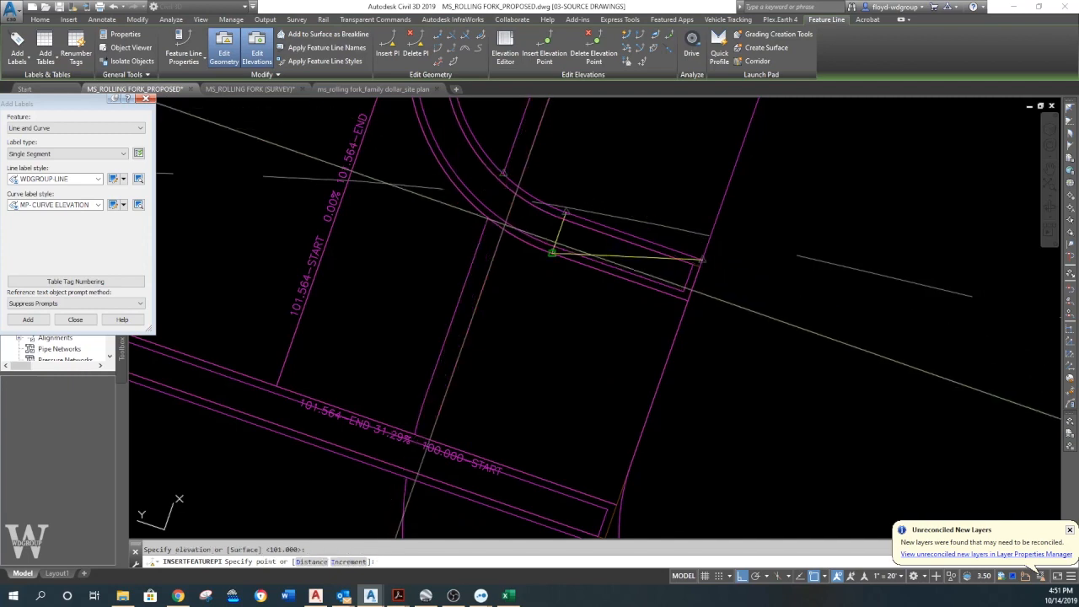
key(Escape)
key(Escape)
Insert a PI at elevation 101 on the curved curb's other outer feature line, at the trimmed pond ring's endpoint.
click(488, 218)
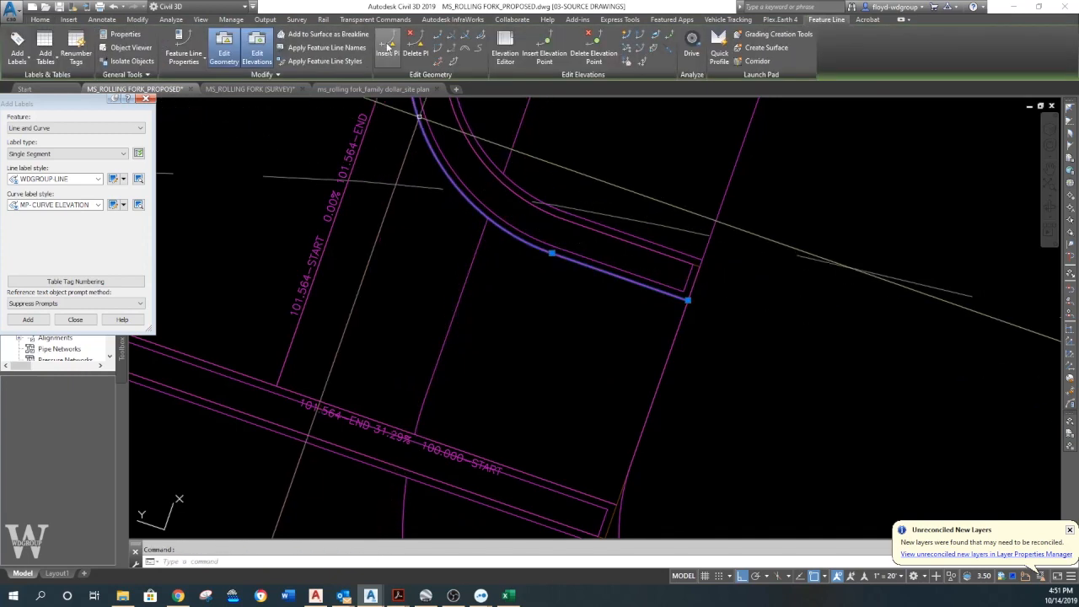
click(387, 46)
click(491, 217)
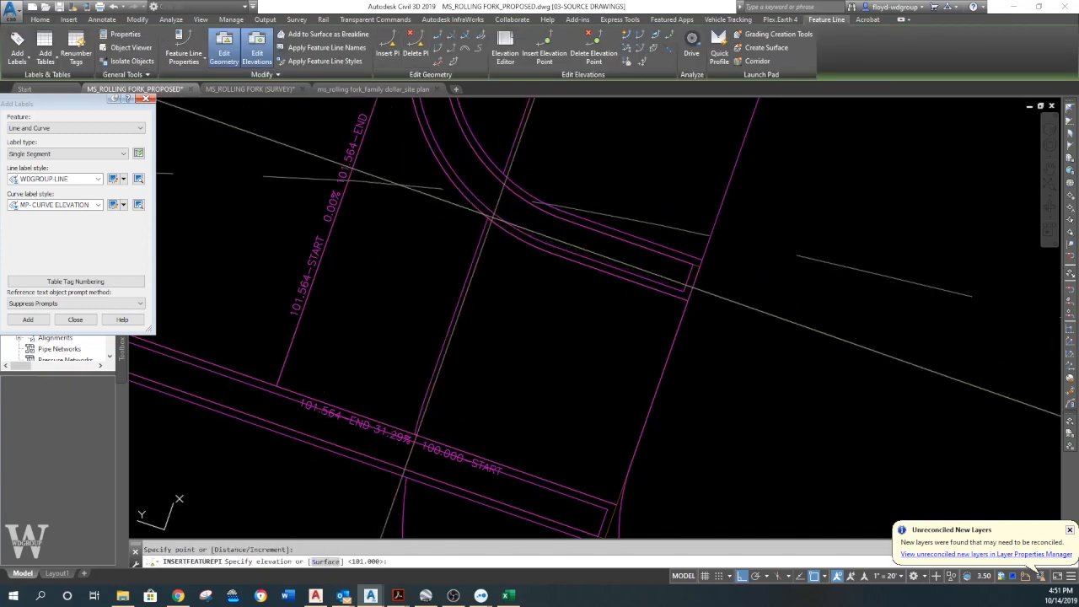
key(Escape)
key(Escape)
Insert PIs at elevation 101 on both outer feature lines of the straight curb where the trimmed pond ring meets them.
middle_drag(507, 356, 540, 190)
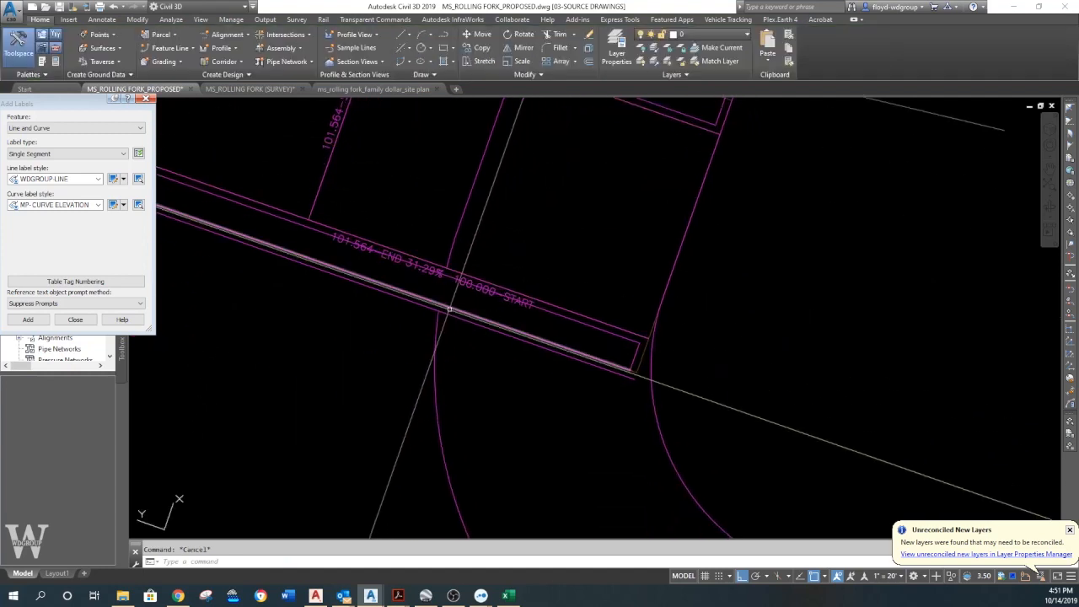
click(309, 220)
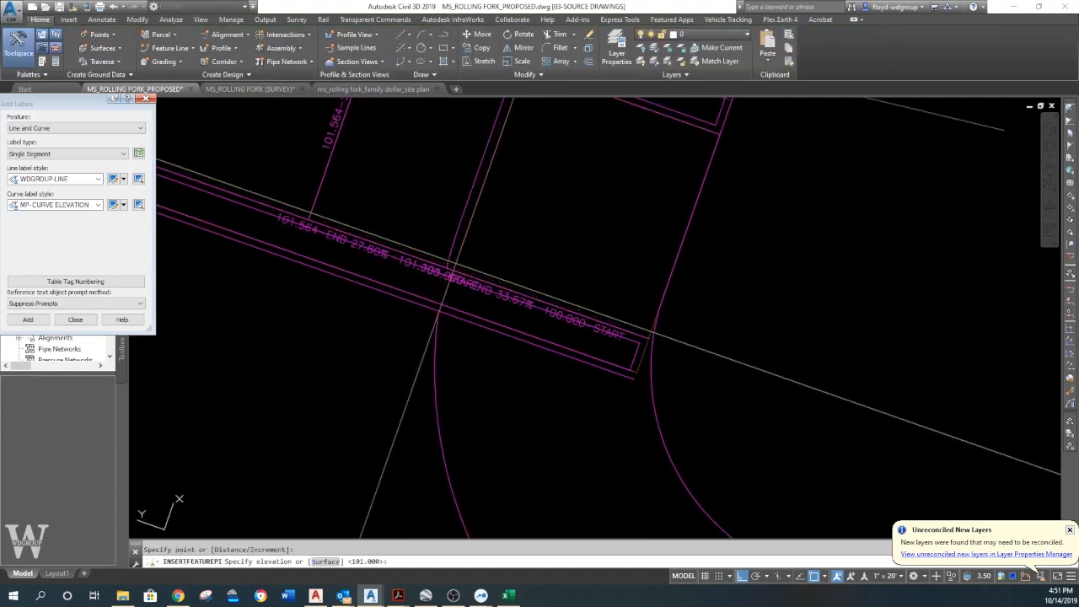
key(Return)
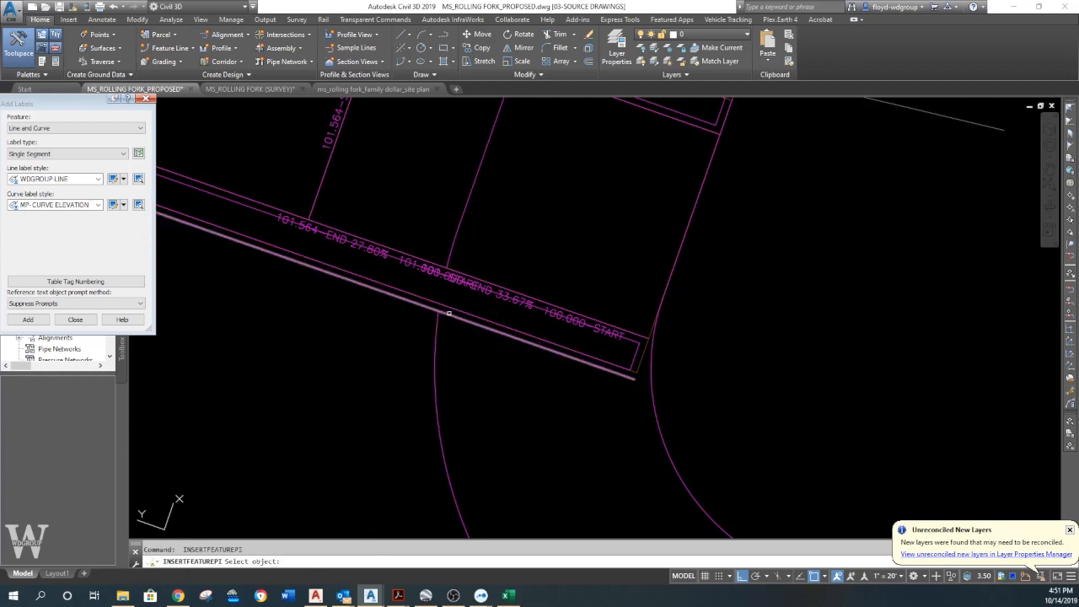
click(447, 314)
click(437, 311)
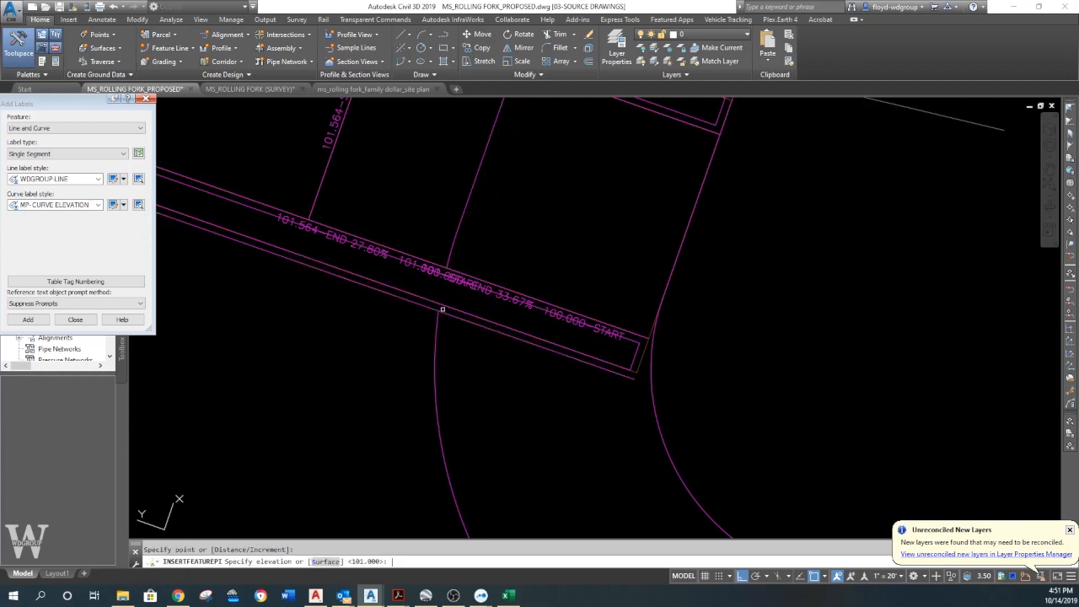
key(Escape)
key(Escape)
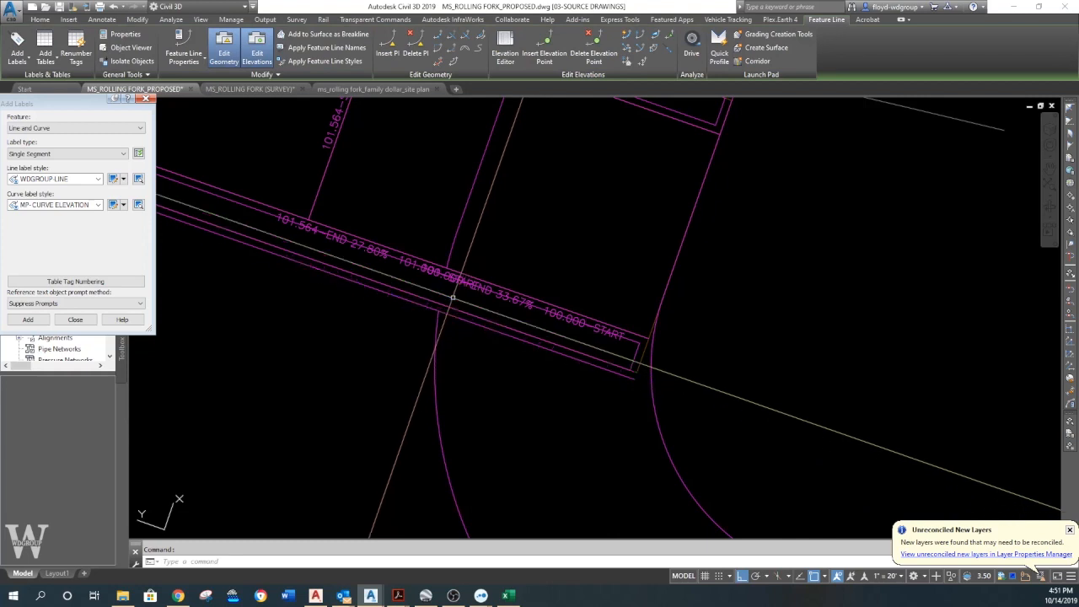
Erase the 27.80% grade label on the straight curb's feature line.
middle_drag(481, 239, 462, 287)
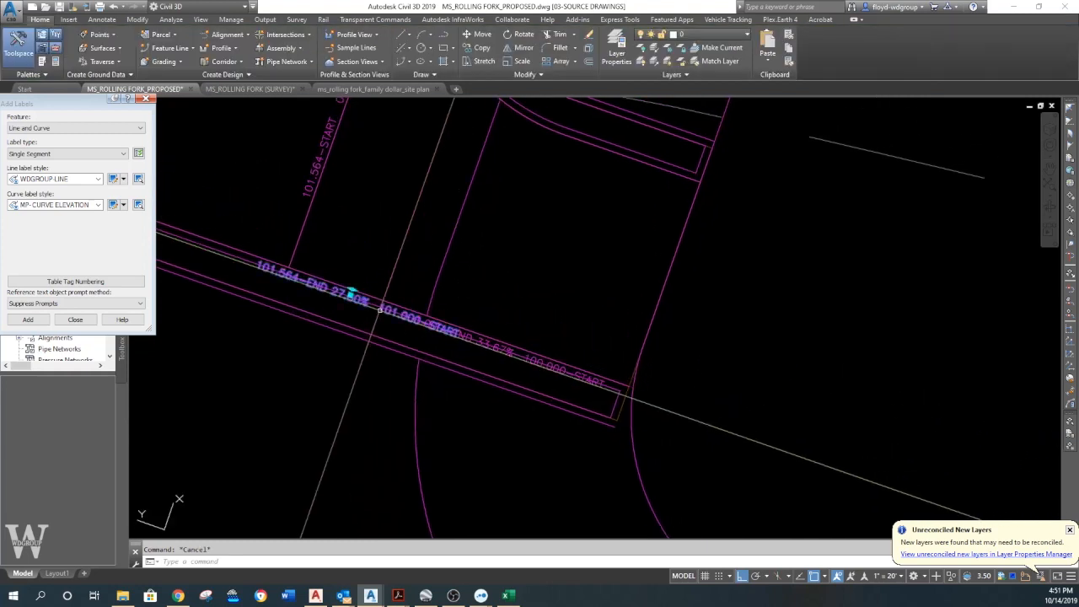
click(380, 311)
text(e)
key(Return)
mouse_move(524, 206)
middle_down()
mouse_move(448, 270)
mouse_move(419, 343)
middle_up()
middle_drag(442, 297, 395, 368)
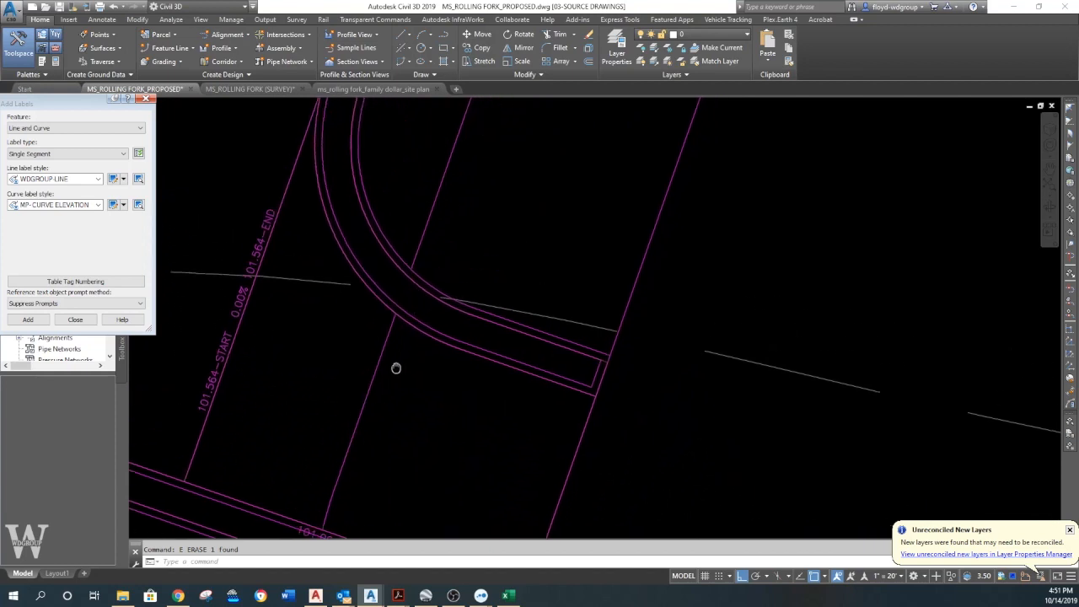
mouse_move(383, 253)
middle_down()
mouse_move(383, 292)
mouse_move(400, 324)
middle_up()
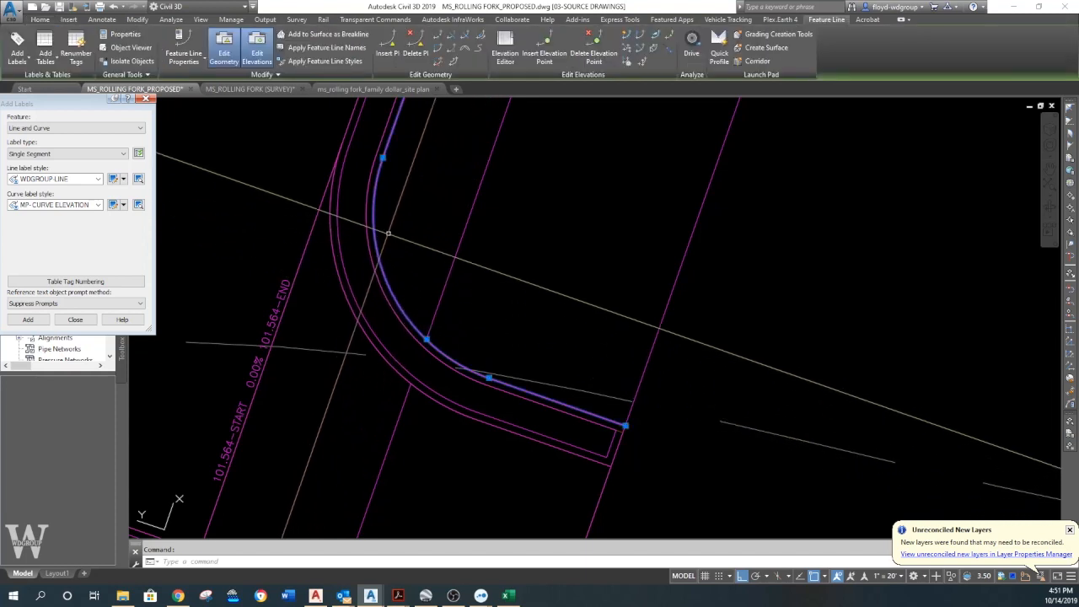
click(386, 52)
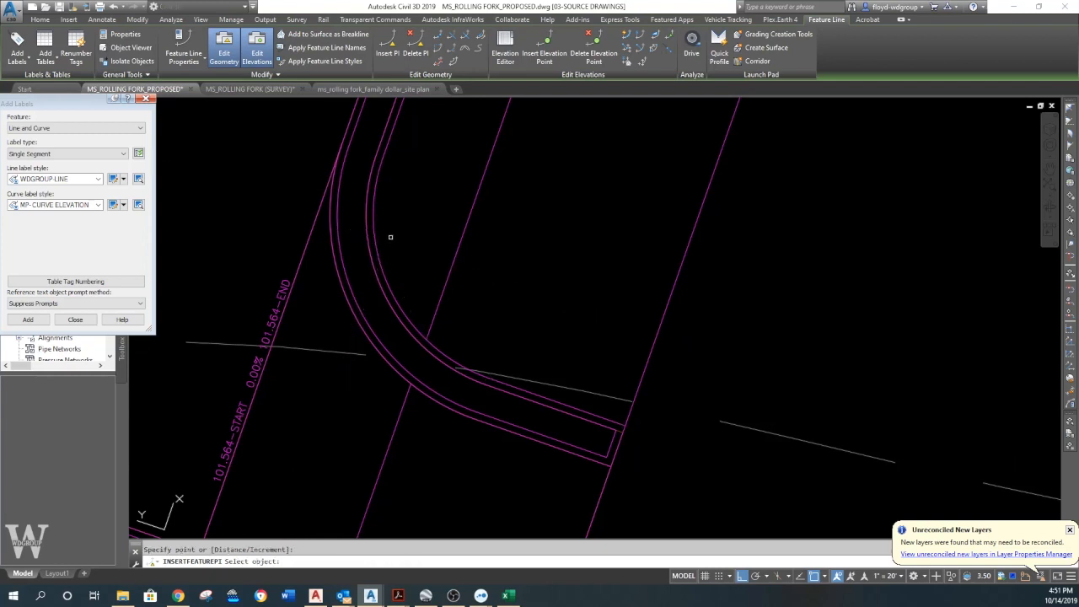
key(Escape)
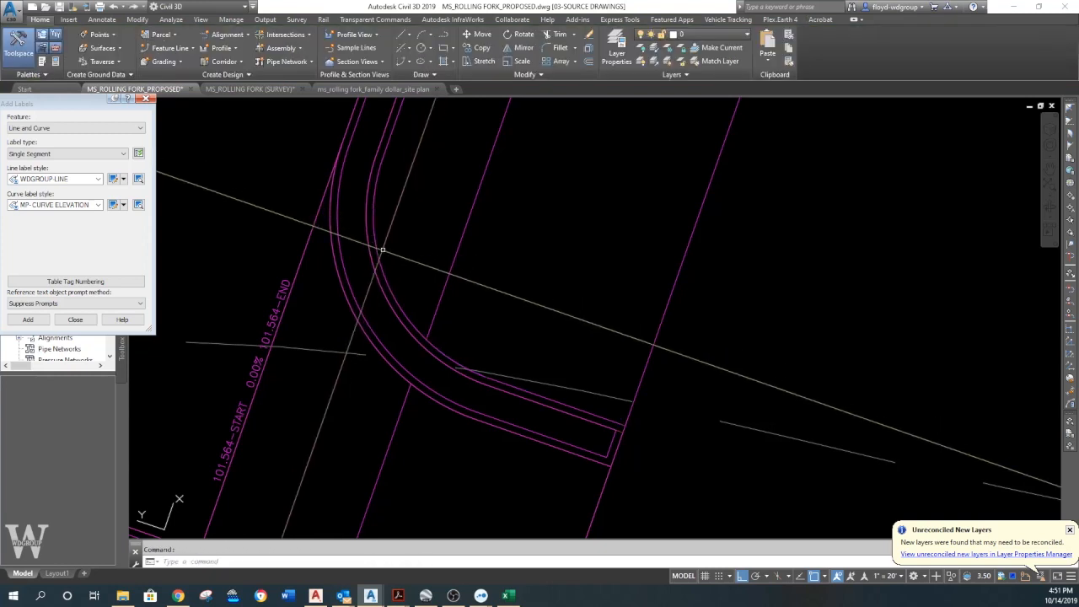
click(383, 250)
key(Escape)
Try to break the inner pond ring at its tangent point beside the straight curb's end.
scroll(421, 209, down, 2)
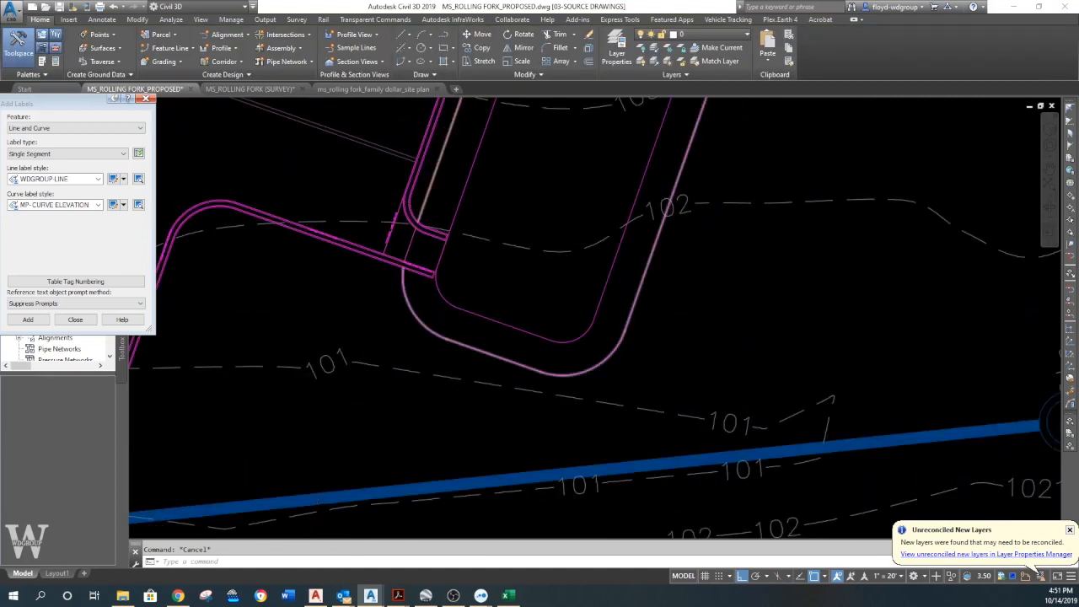
scroll(422, 209, down, 2)
scroll(414, 312, up, 5)
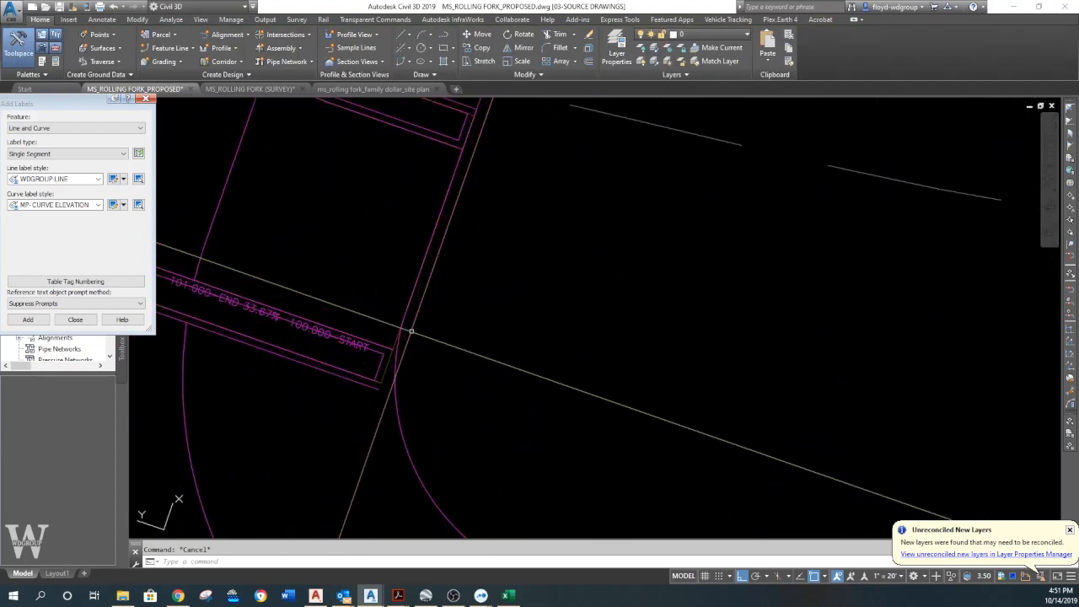
mouse_move(420, 371)
middle_down()
mouse_move(426, 353)
mouse_move(406, 364)
mouse_move(410, 350)
middle_up()
text(p)
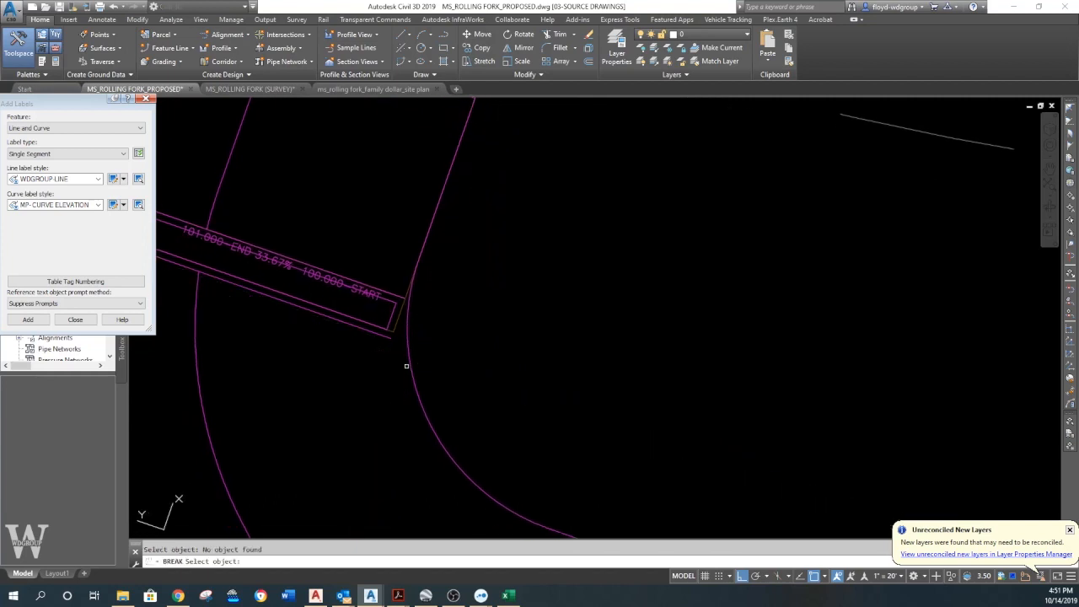
click(409, 362)
text(F)
key(Return)
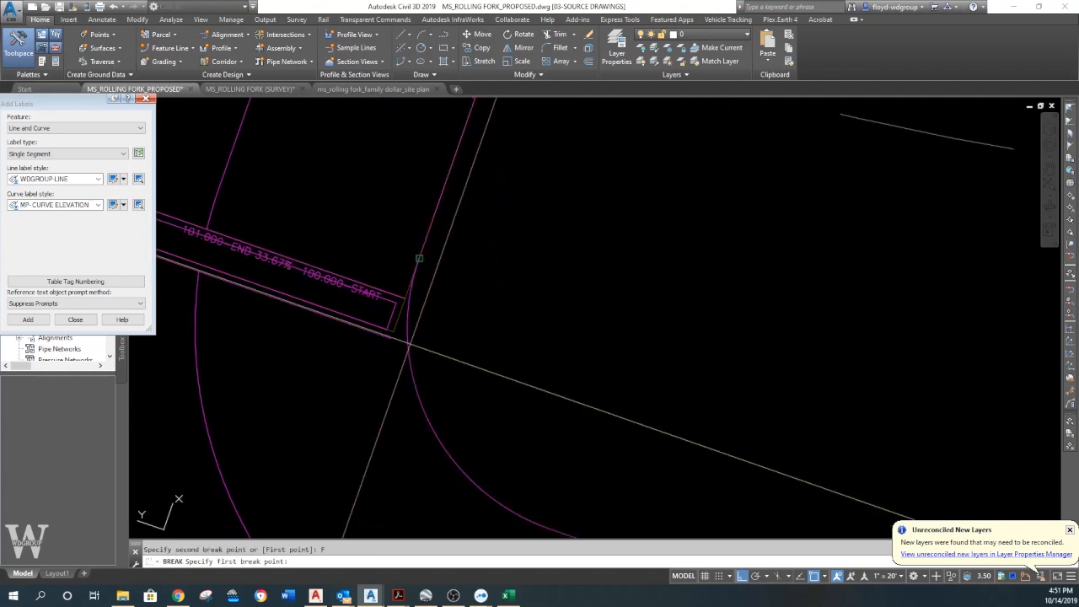
click(419, 258)
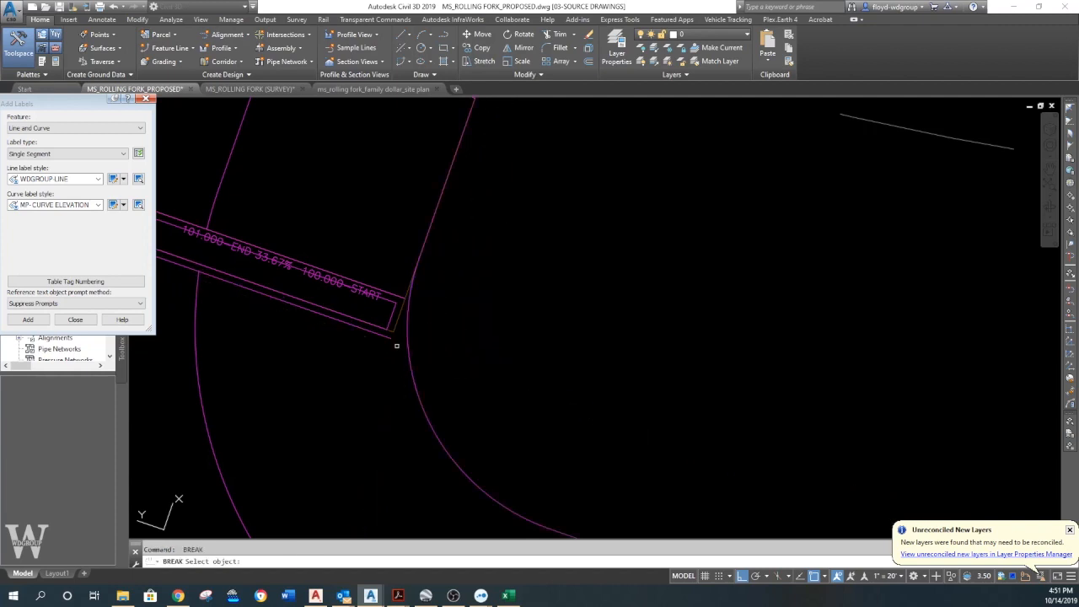
Break a short gap in the inner pond ring beside the straight curb, and move the lower arc's end onto the curb's outer line endpoint.
scroll(397, 345, up, 2)
text(F)
key(Return)
click(418, 335)
click(433, 308)
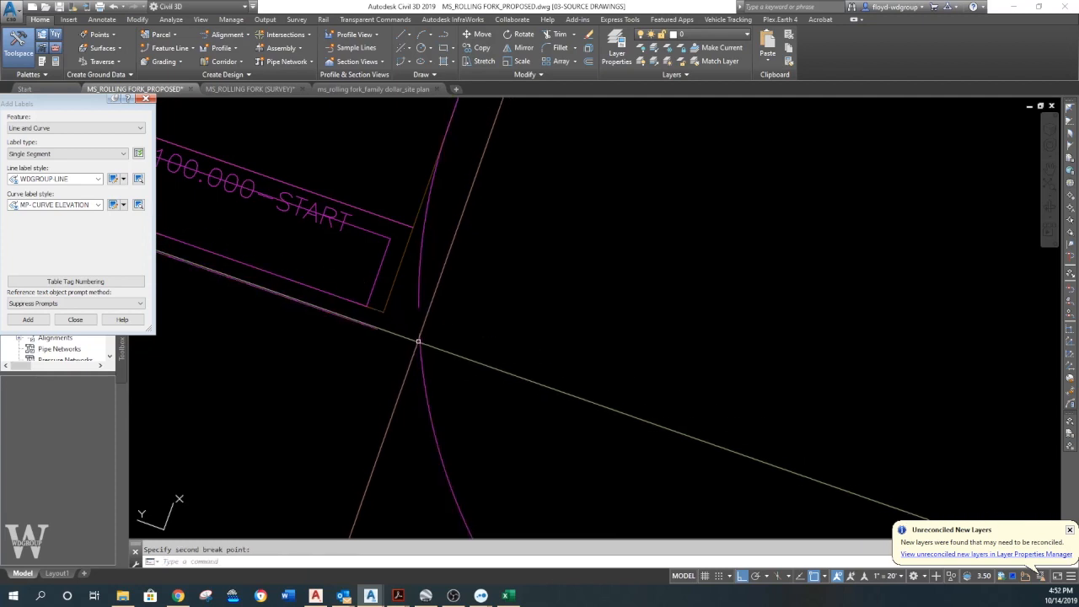
click(419, 335)
key(Escape)
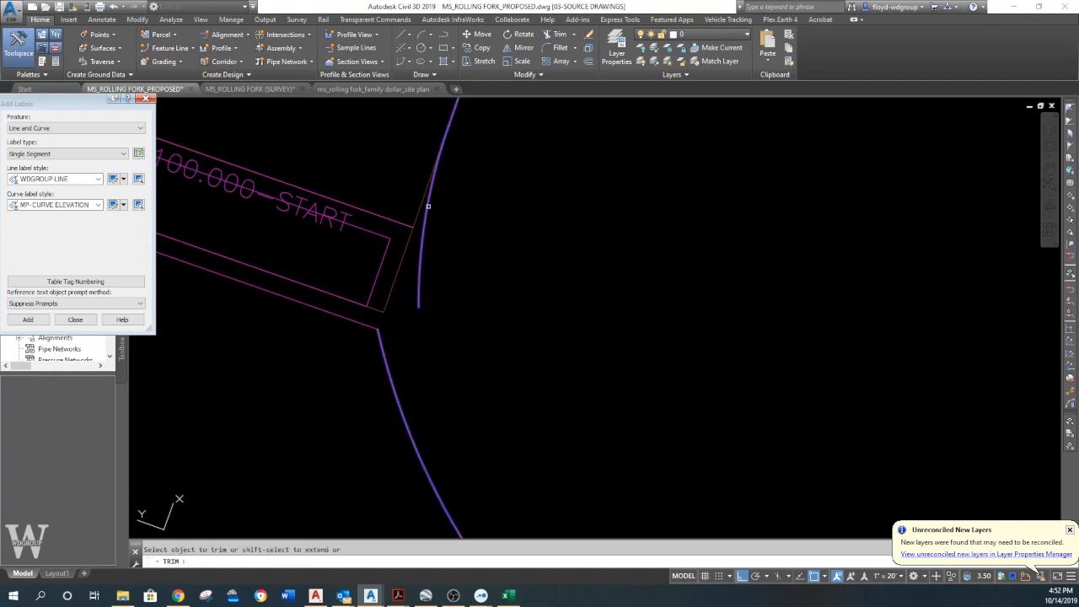
Break the upper part of the inner pond ring near its tangent point and erase the leftover arc beside the straight curb's end.
key(Escape)
text(BREAK)
click(426, 205)
text(F)
key(Return)
click(449, 126)
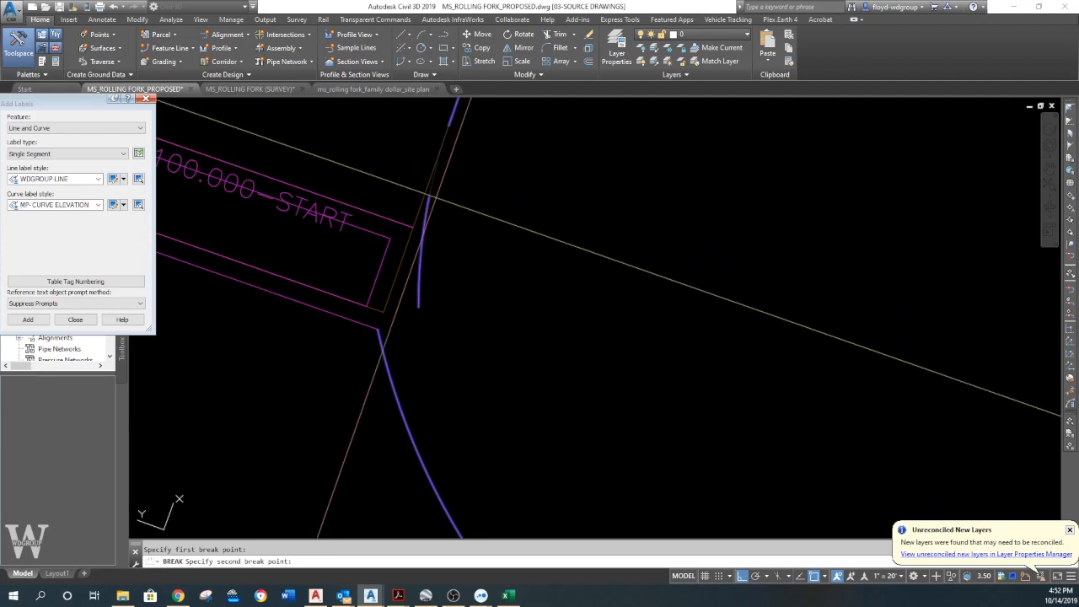
click(433, 177)
text(E)
key(Return)
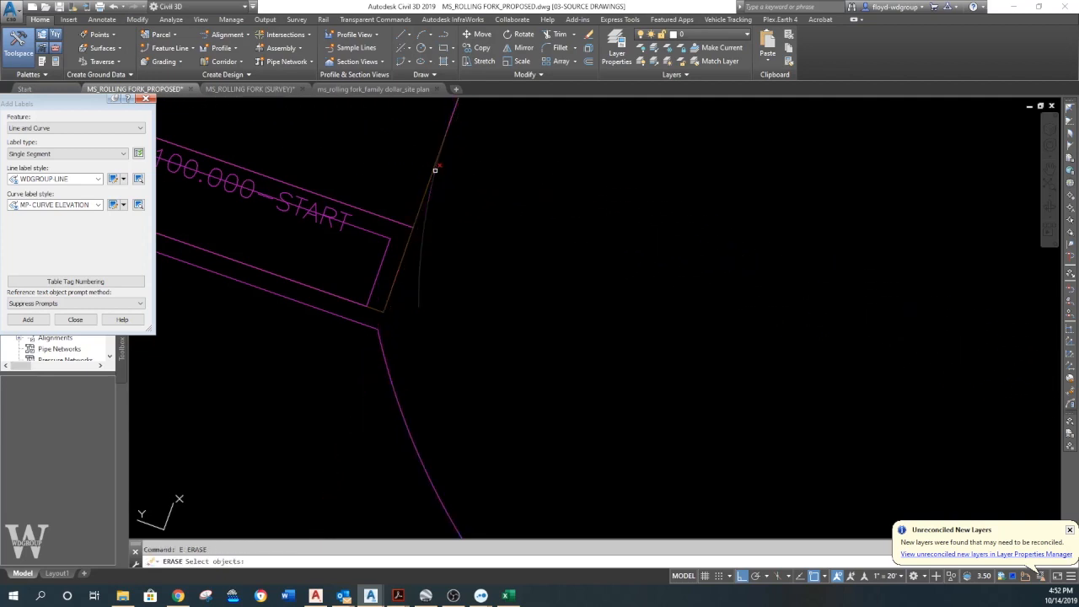
key(Return)
Trim the inner pond ring between the two curbs back to the curved curb's pond-side outer feature line.
scroll(445, 242, down, 5)
mouse_move(447, 253)
middle_down()
mouse_move(450, 296)
mouse_move(392, 489)
middle_up()
scroll(429, 347, up, 2)
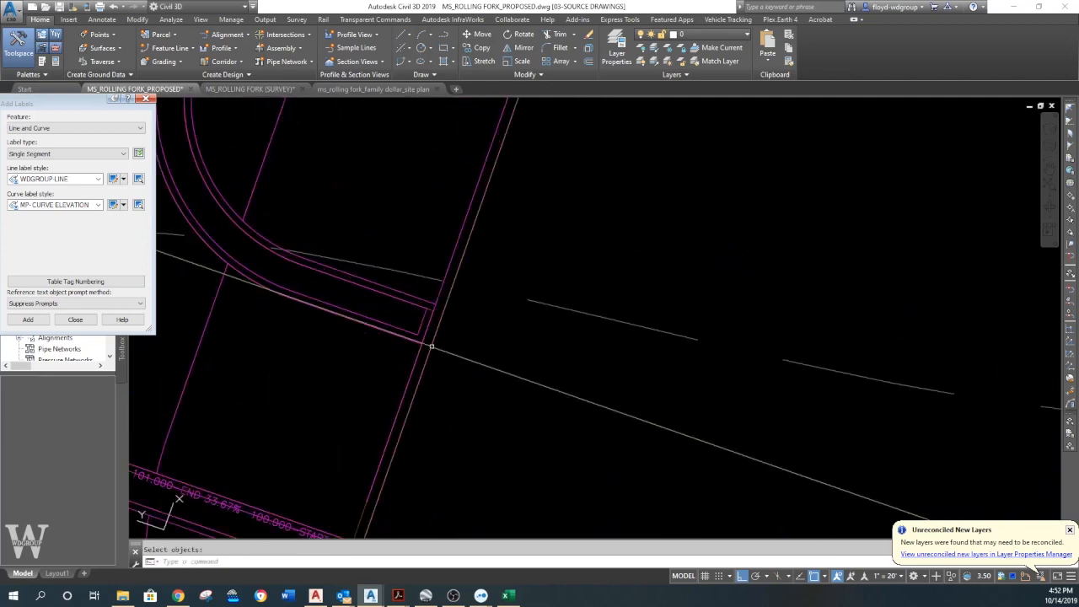
text(TR)
key(Return)
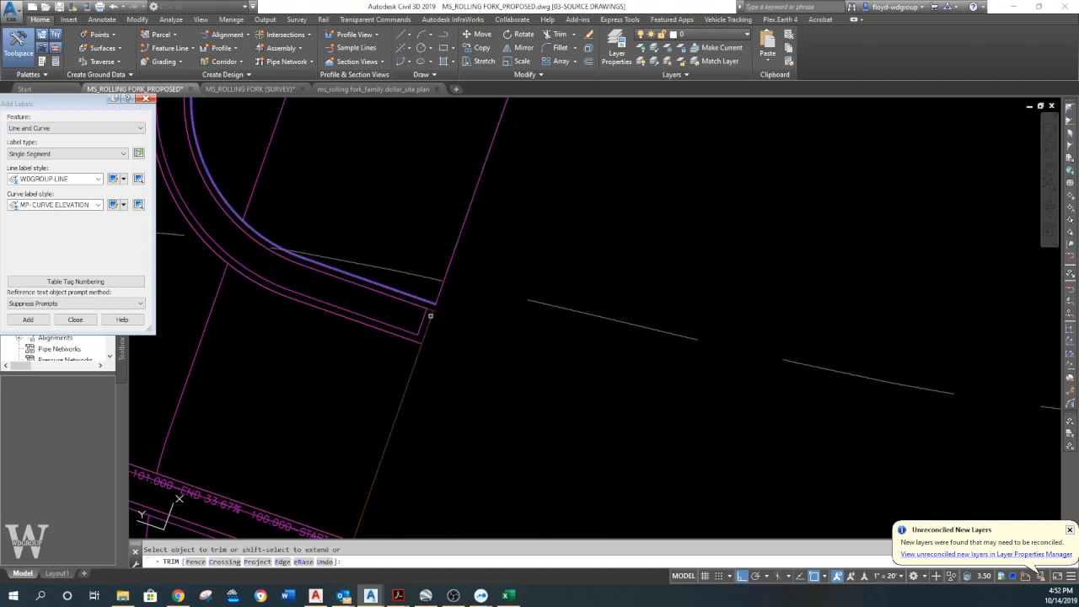
key(Return)
Start a Standard-style feature line in site MS_ROLLING FORK at the curved curb's pond-side outer corner, at elevation 100.
scroll(427, 345, down, 2)
middle_drag(424, 348, 443, 279)
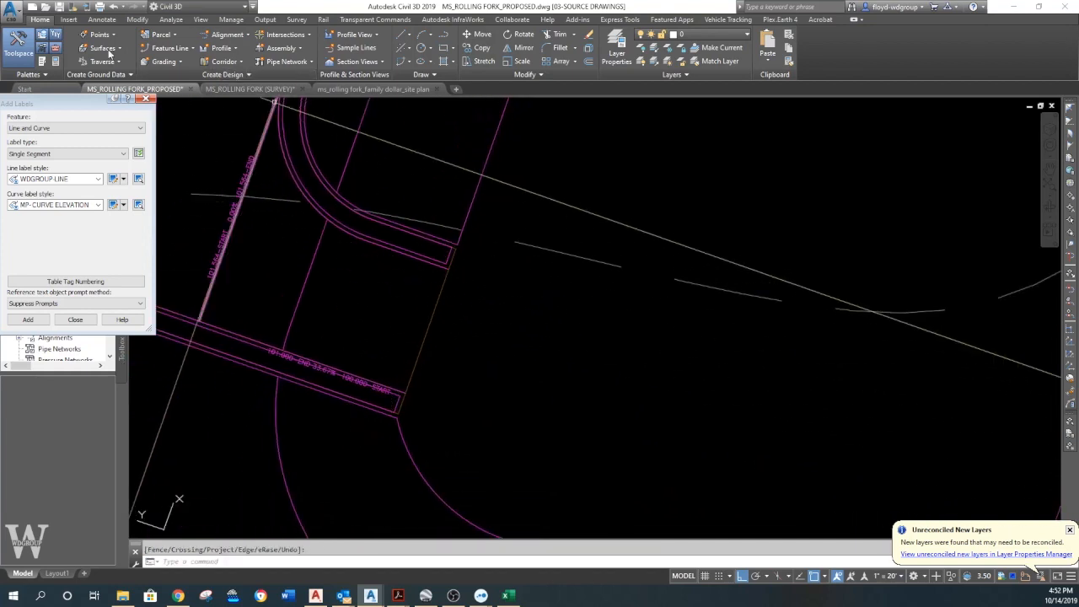
click(150, 49)
click(198, 66)
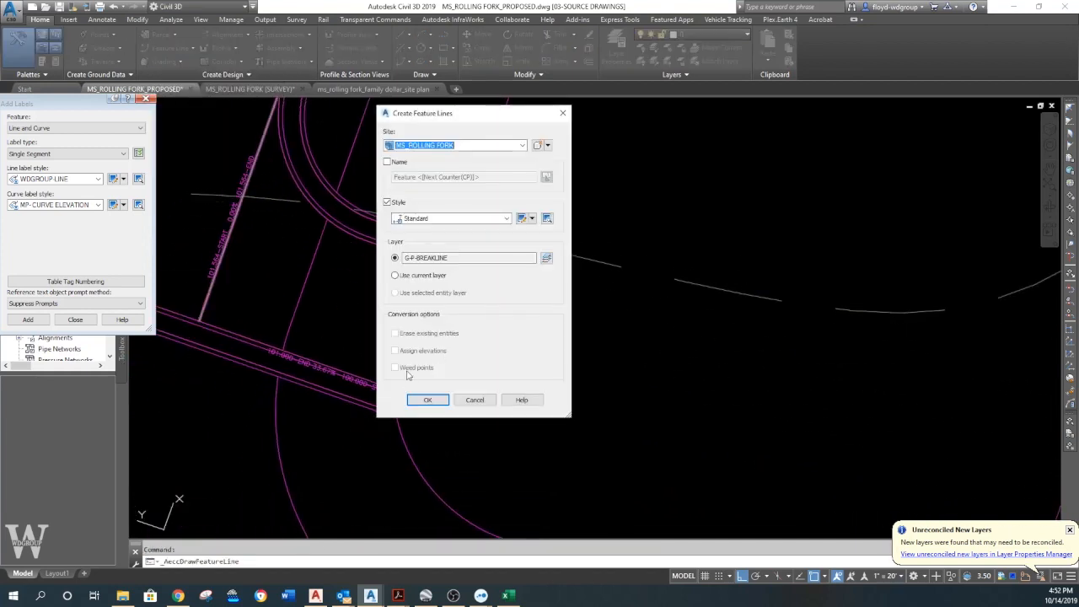
click(429, 398)
click(398, 414)
key(Return)
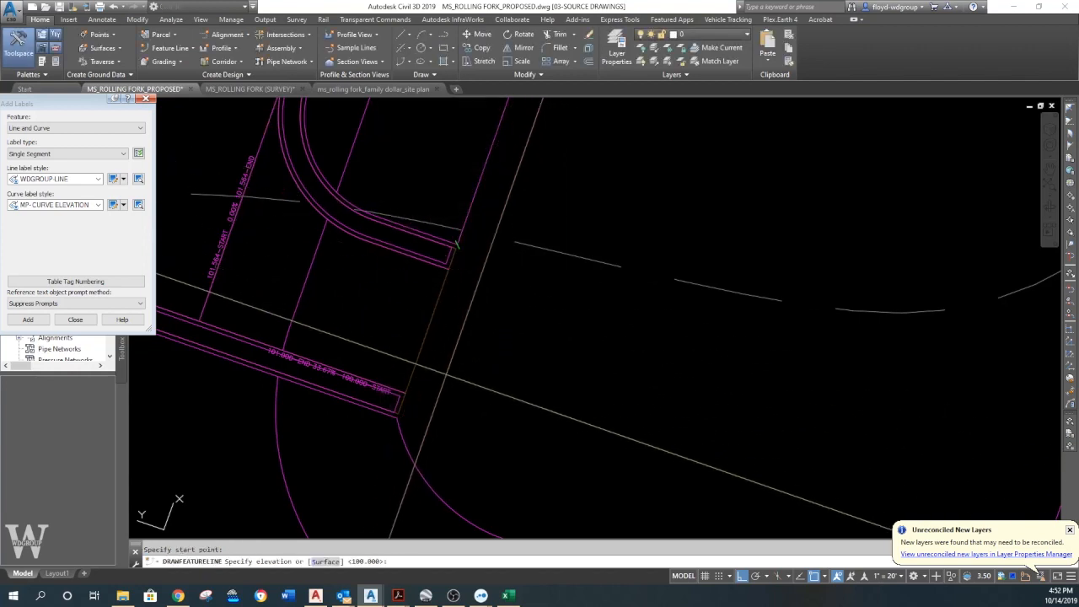
Try a single feature line segment straight across to the straight curb's outer corner at 0.00 grade, and undo it.
click(399, 419)
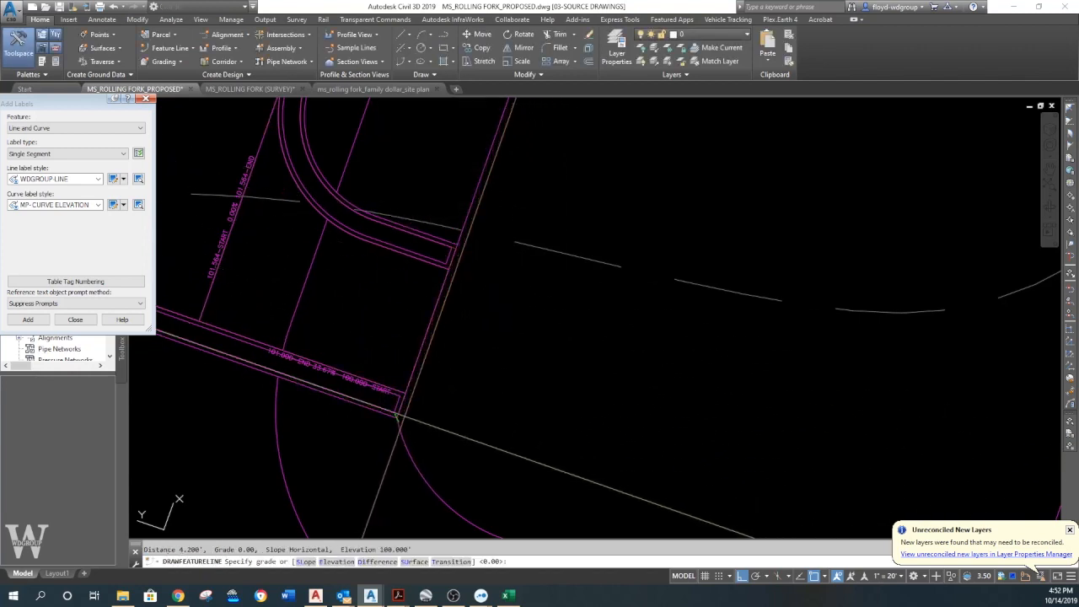
key(Return)
text(U)
key(Return)
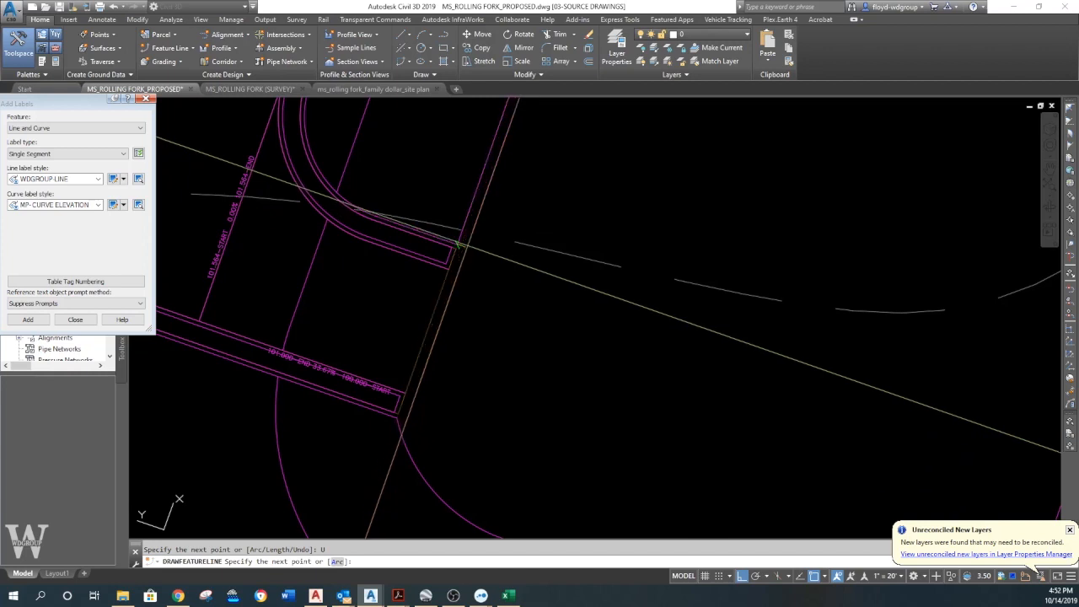
Continue the feature line at 0.00 grade along the curved curb's end and across the opening to the straight curb's outer corner.
scroll(458, 244, up, 3)
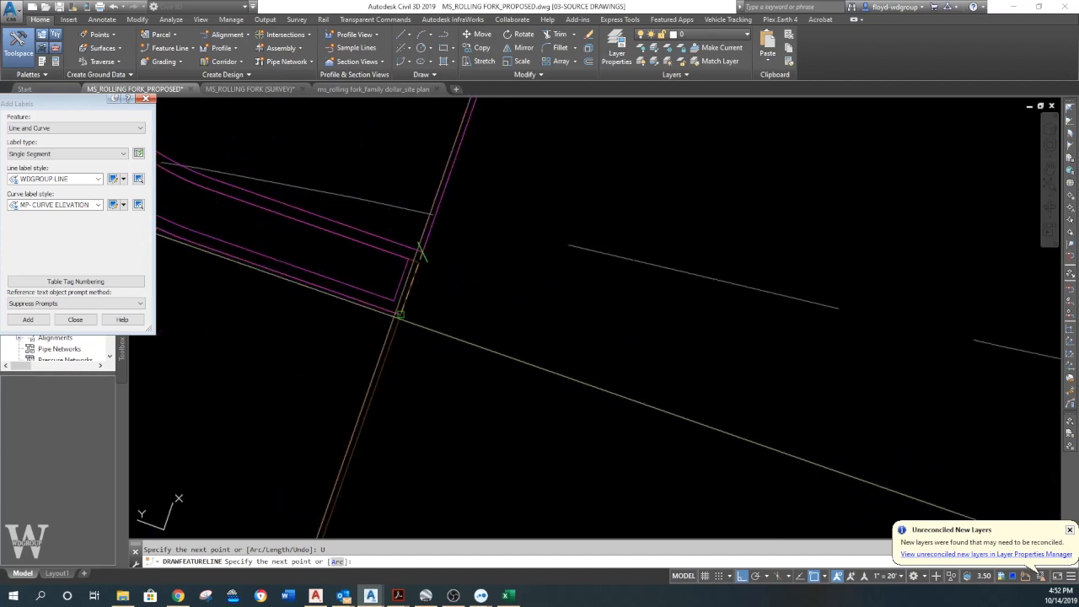
middle_drag(427, 391, 556, 203)
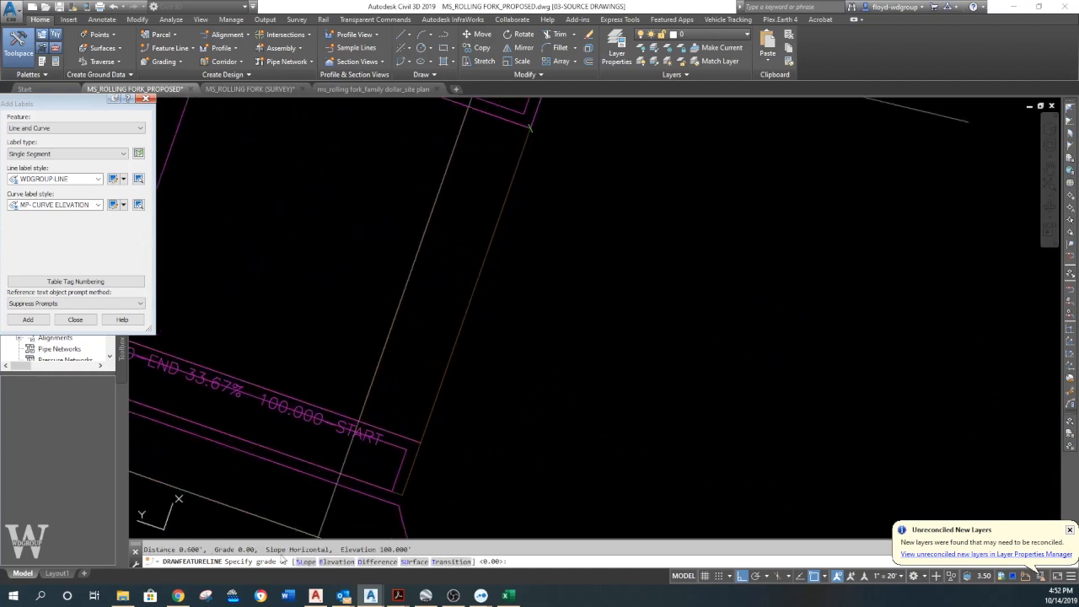
key(Return)
key(Return)
key(Return)
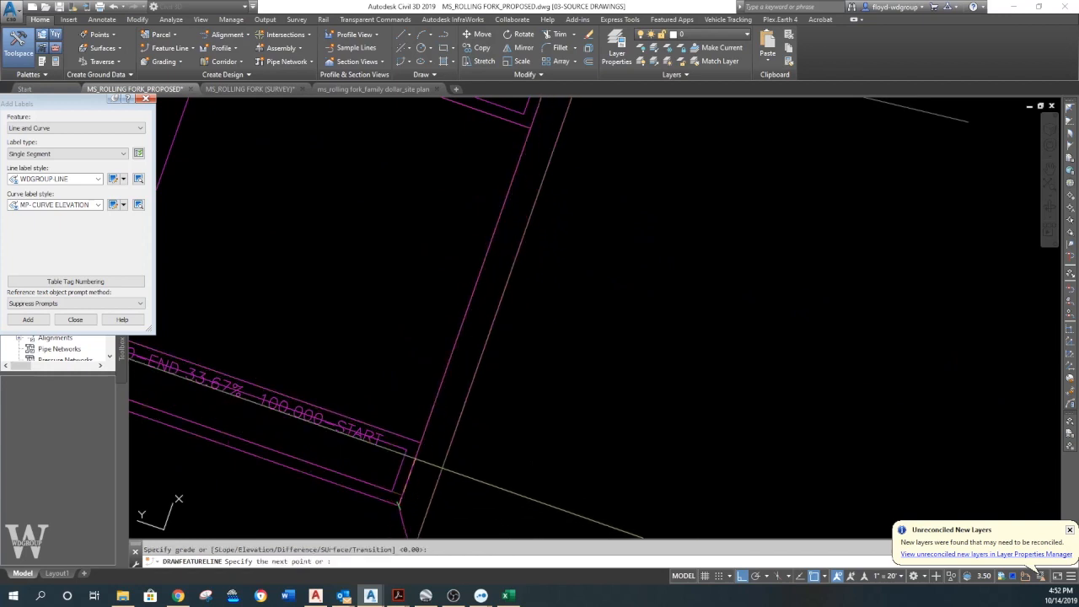
key(Return)
key(Return)
key(Escape)
key(Escape)
Review the pond rings' tie-ins at the curb ends and the parking lot curb feature line that runs back toward the building.
scroll(420, 408, down, 3)
scroll(435, 350, up, 4)
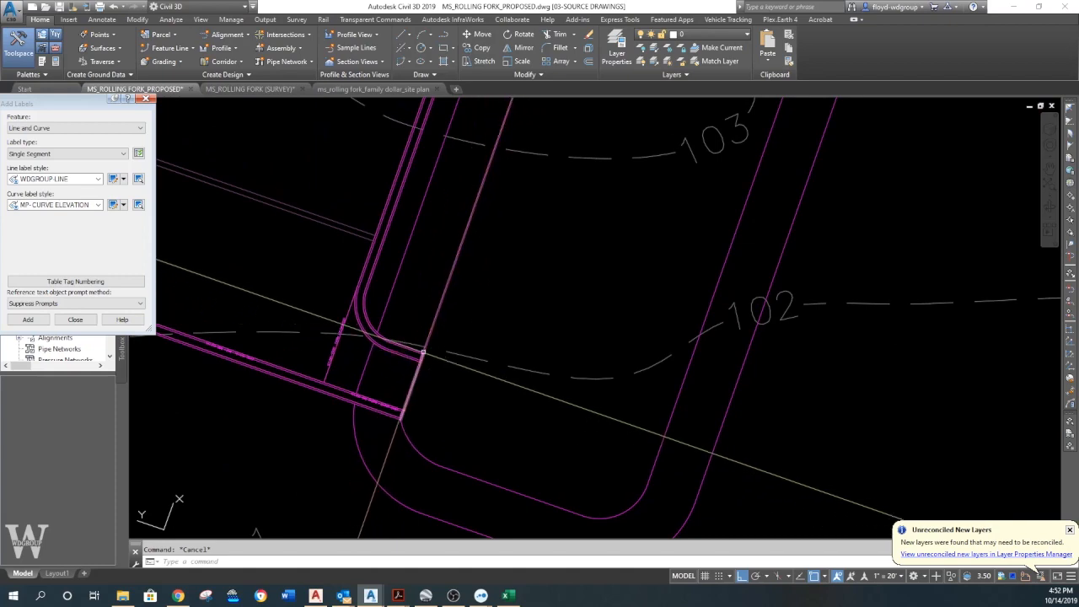
scroll(439, 372, down, 4)
middle_drag(516, 302, 472, 464)
scroll(507, 386, down, 4)
middle_drag(510, 384, 498, 309)
scroll(312, 477, up, 3)
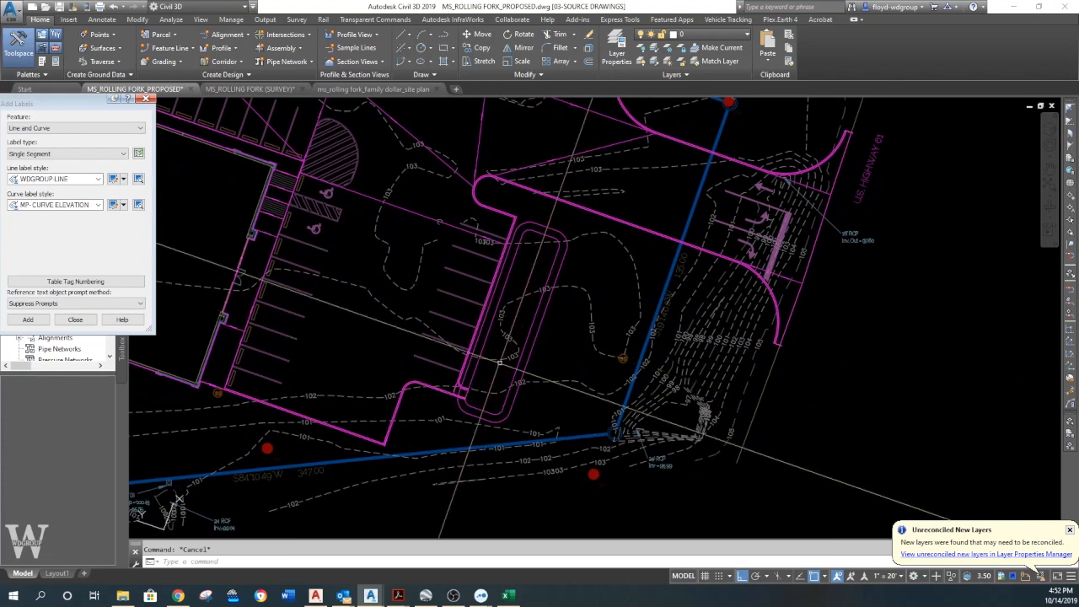
scroll(346, 455, up, 3)
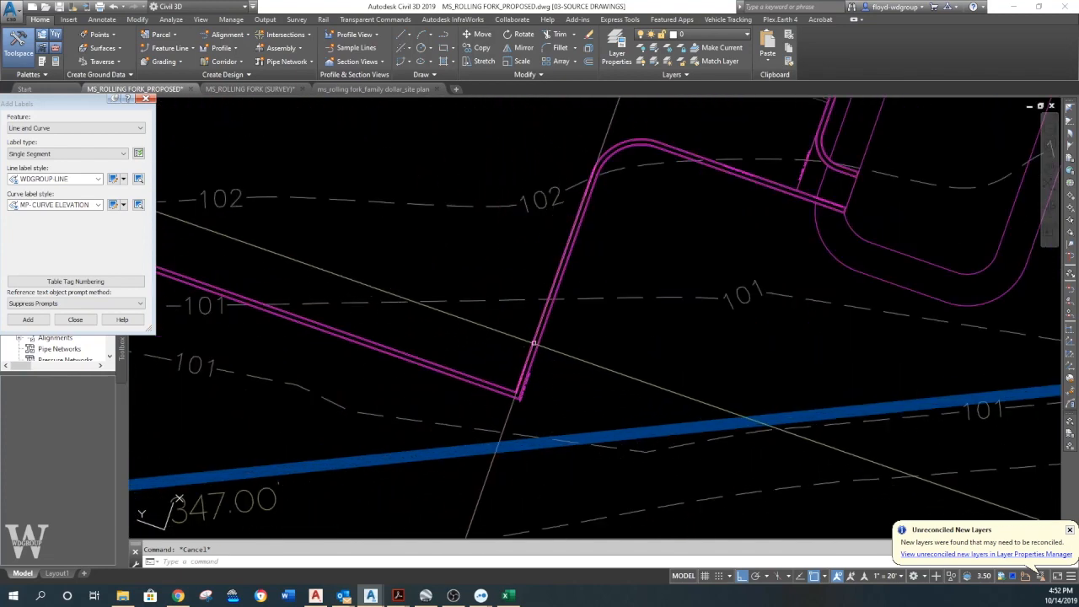
scroll(524, 348, up, 3)
click(521, 347)
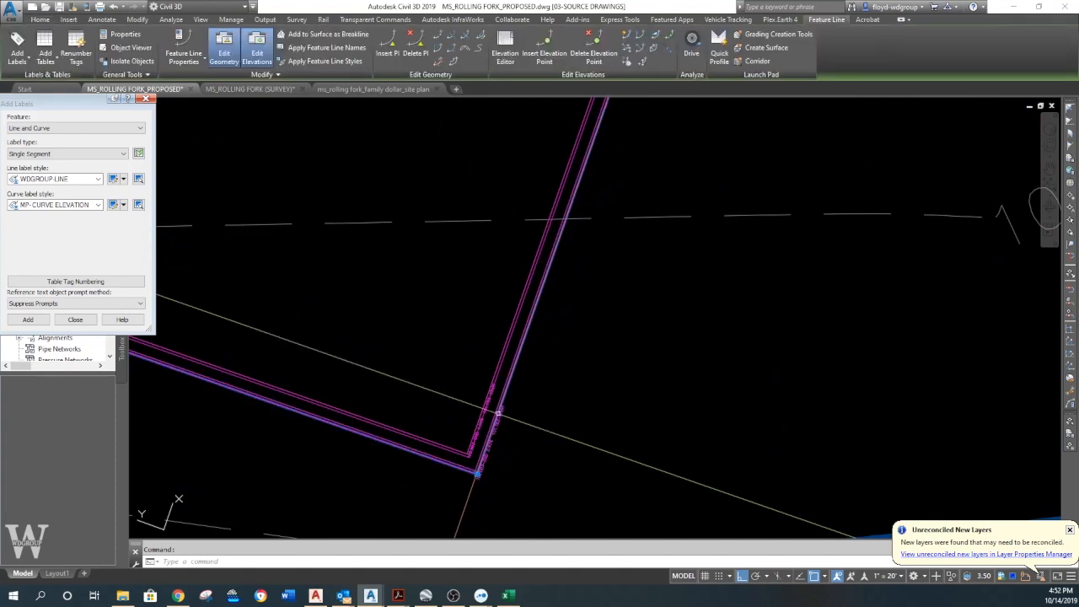
scroll(719, 288, down, 3)
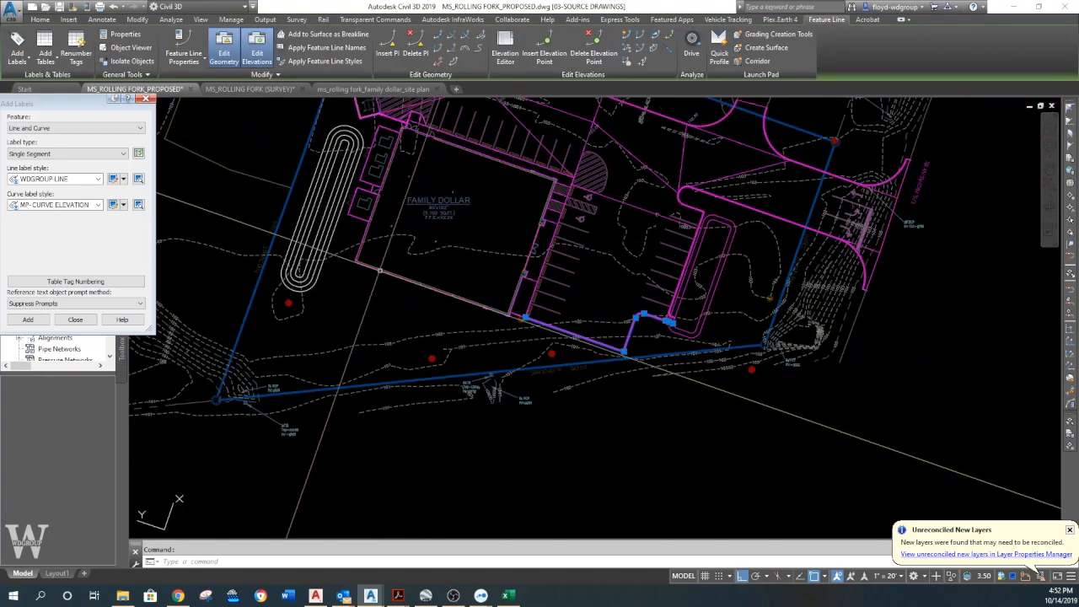
middle_drag(446, 256, 458, 307)
key(Escape)
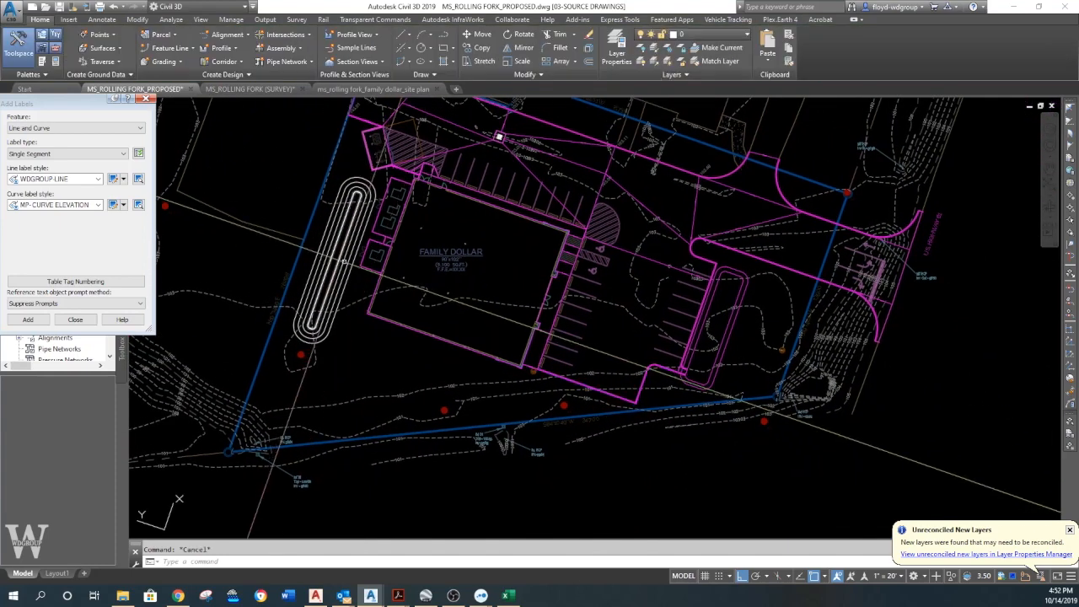
Check the elevation of the innermost ring of the elongated pond behind the building in its properties.
scroll(314, 252, up, 5)
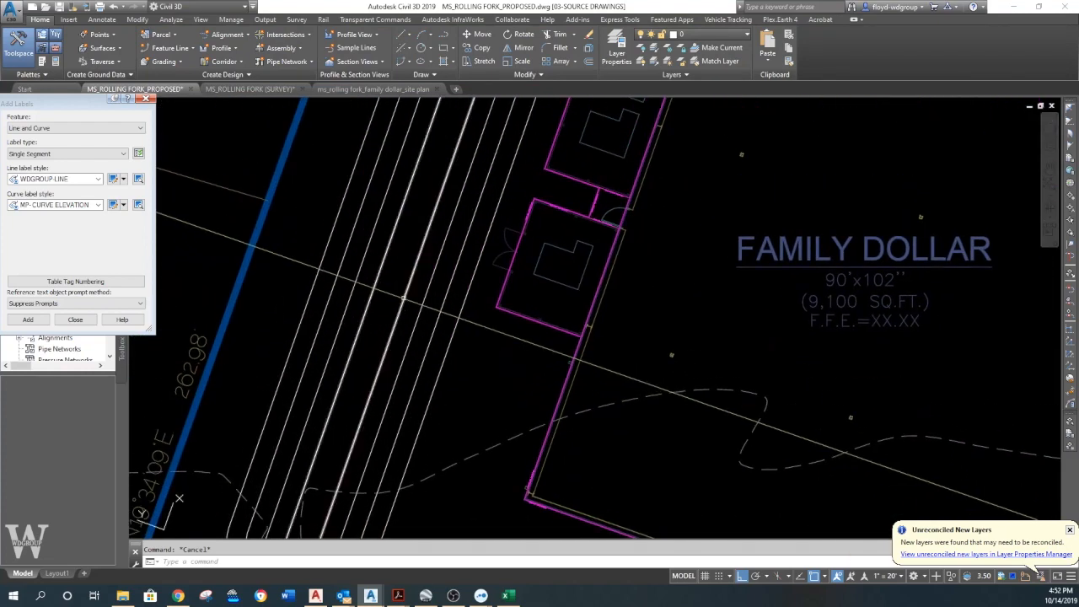
right_click(447, 303)
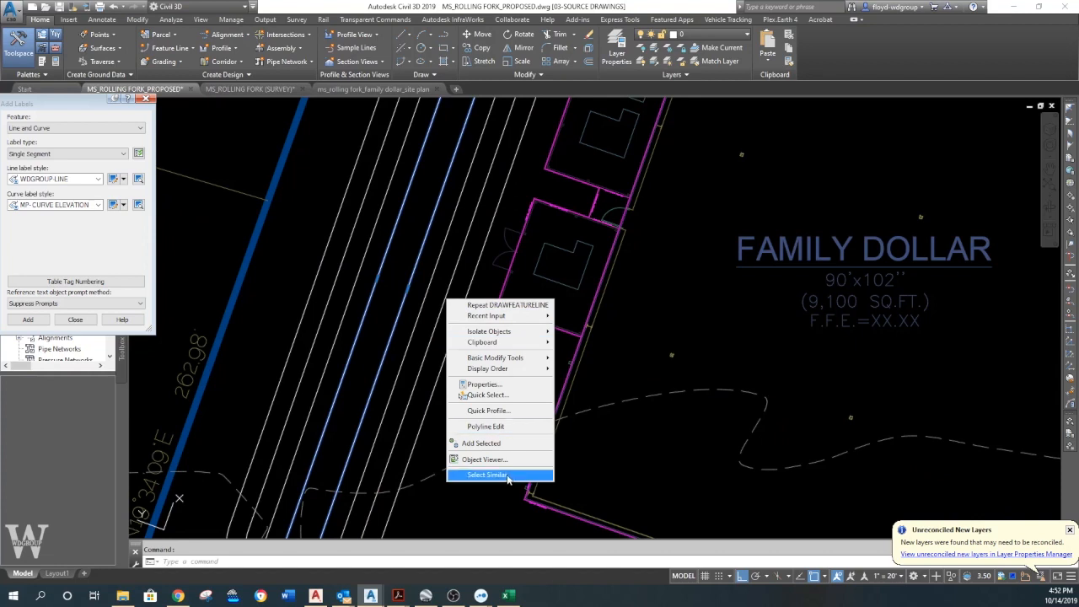
click(484, 384)
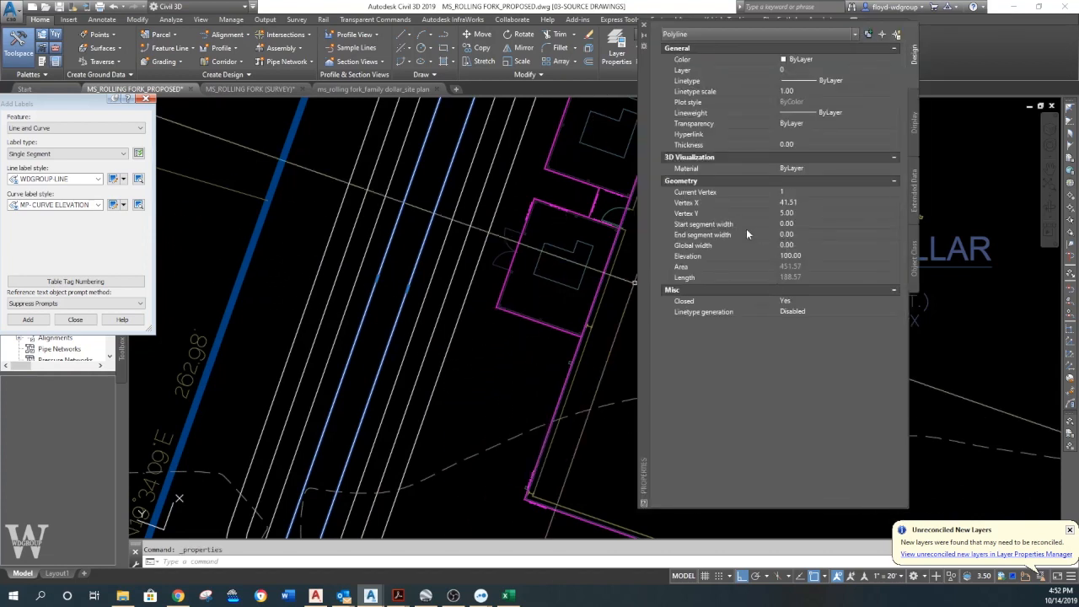
click(645, 29)
key(Escape)
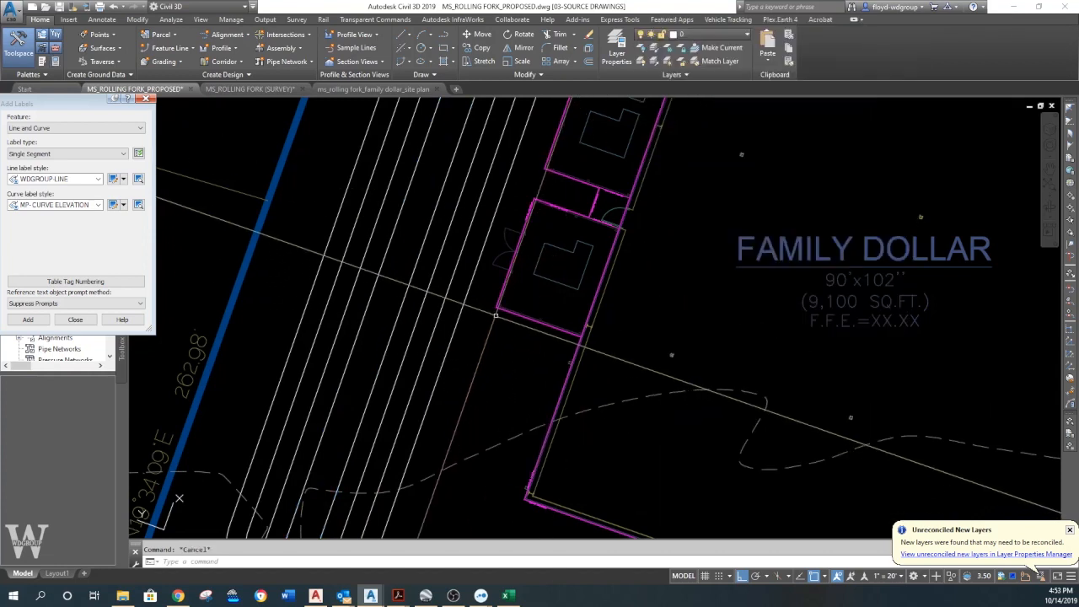
Match the properties of the magenta linework onto all the white ring polylines of the pond behind the building.
drag(451, 340, 360, 364)
key(Return)
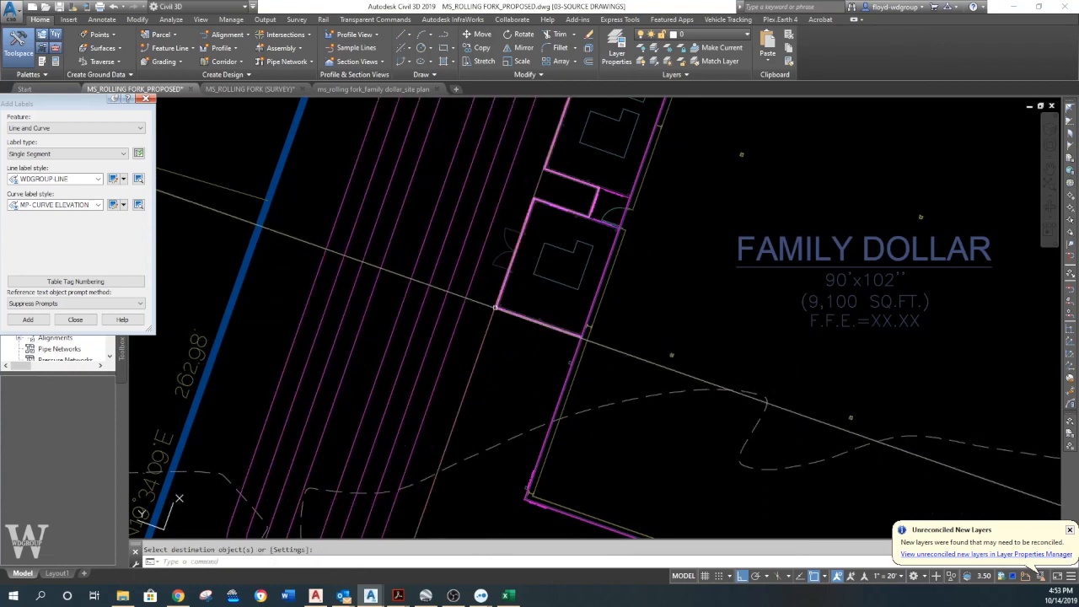
Examine the pond behind the building and the gap between its outer ring and the dumpster enclosure's nearest corner.
click(453, 313)
key(Escape)
scroll(463, 337, down, 2)
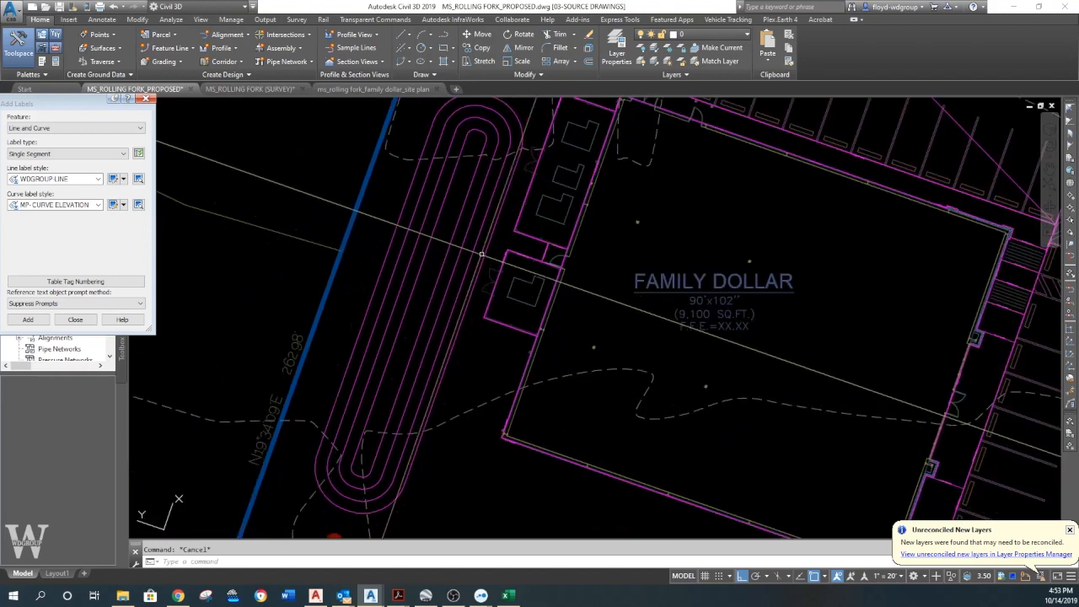
scroll(487, 246, down, 1)
scroll(497, 262, up, 1)
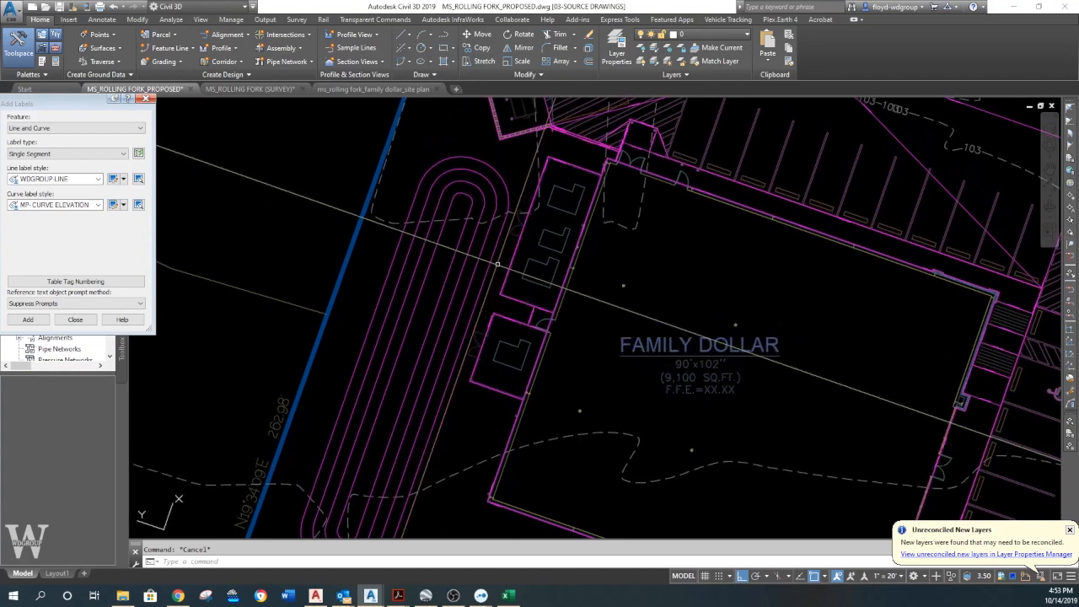
scroll(498, 264, down, 3)
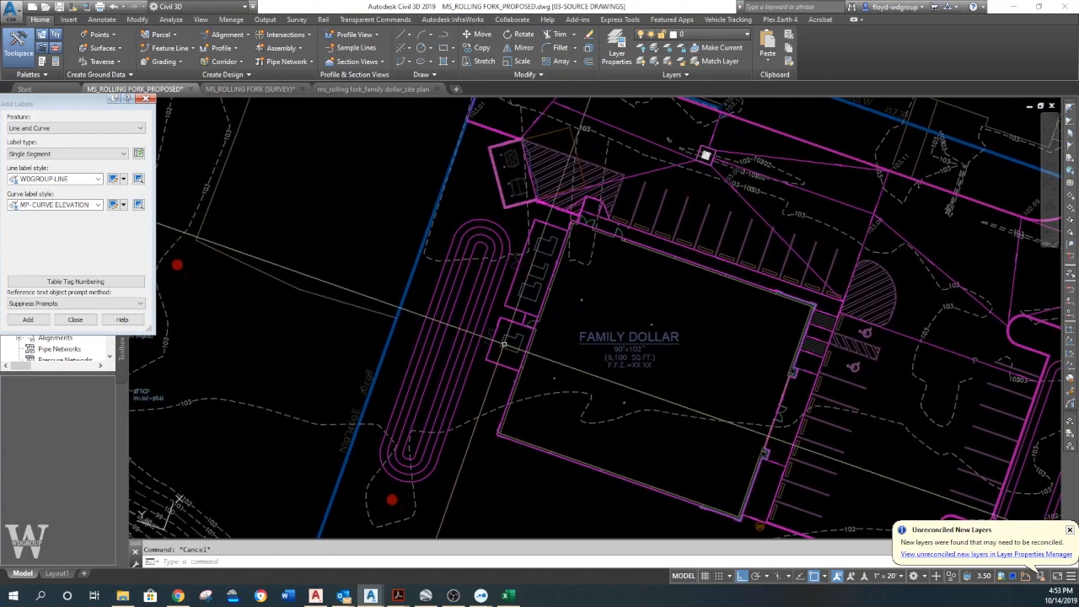
middle_drag(504, 343, 505, 378)
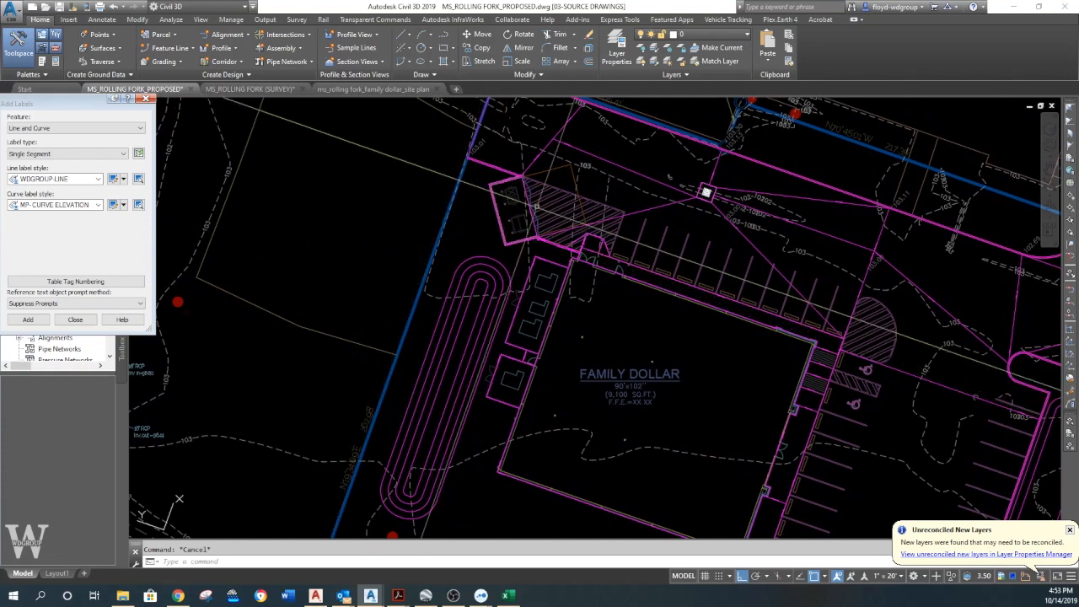
mouse_move(438, 426)
middle_down()
mouse_move(447, 379)
mouse_move(452, 397)
middle_up()
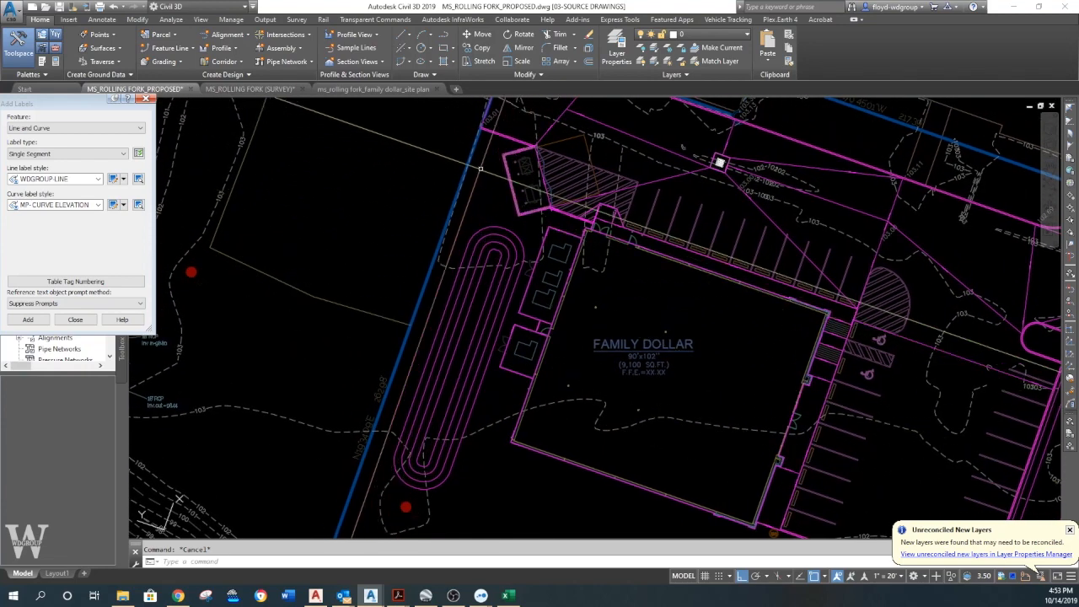
scroll(483, 184, up, 5)
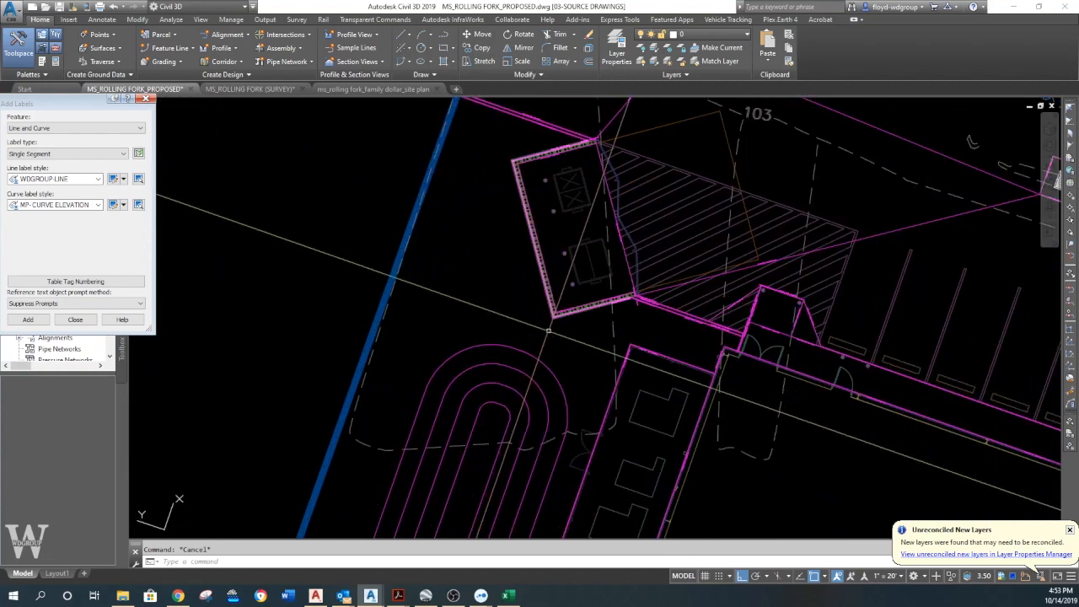
scroll(534, 355, up, 5)
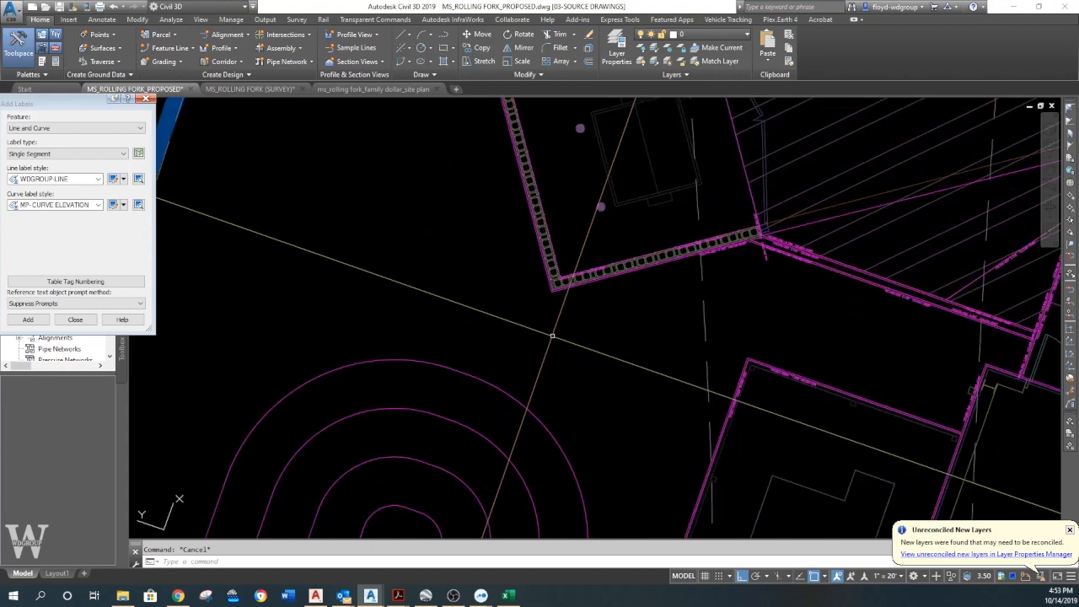
Break the dumpster enclosure's outer feature line at the corner nearest the pond.
click(540, 242)
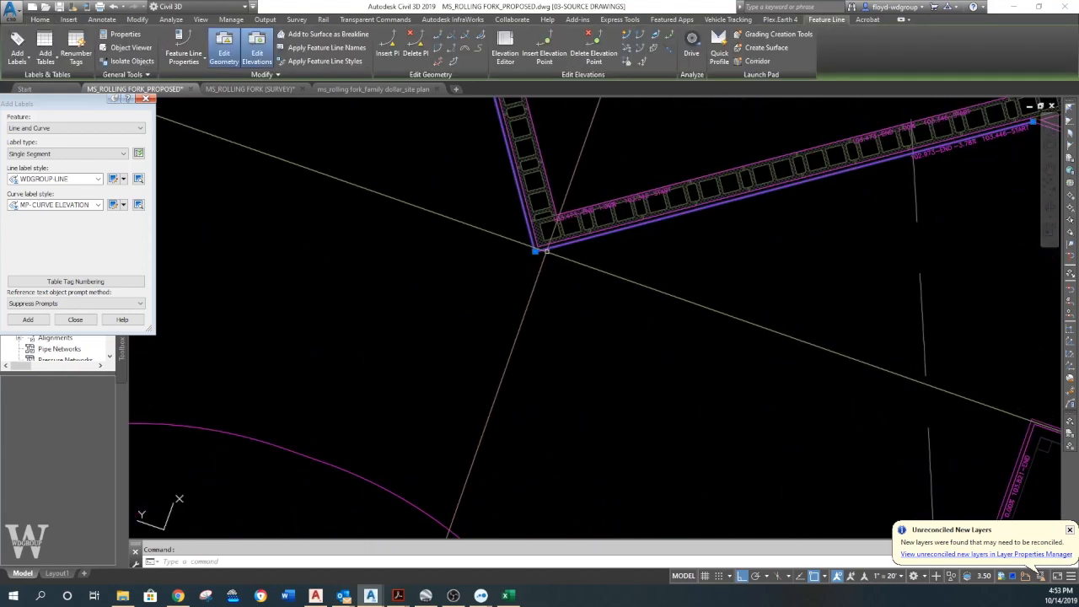
click(444, 47)
click(554, 246)
text(F)
key(Return)
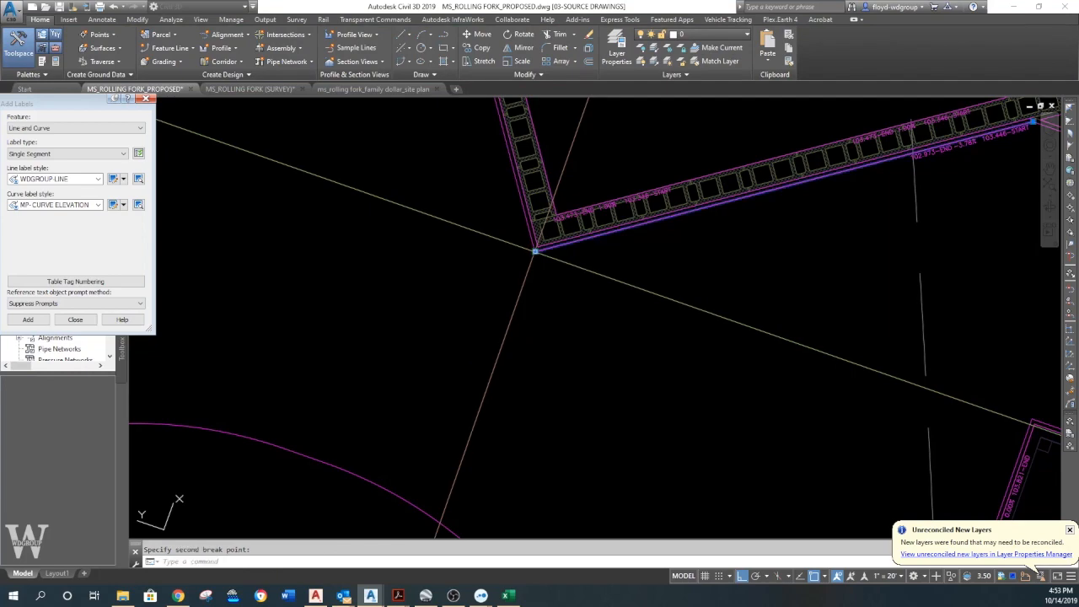
scroll(535, 251, down, 6)
key(Escape)
Break the outermost pond ring at its vertex on the rounded end facing the dumpster enclosure.
click(503, 315)
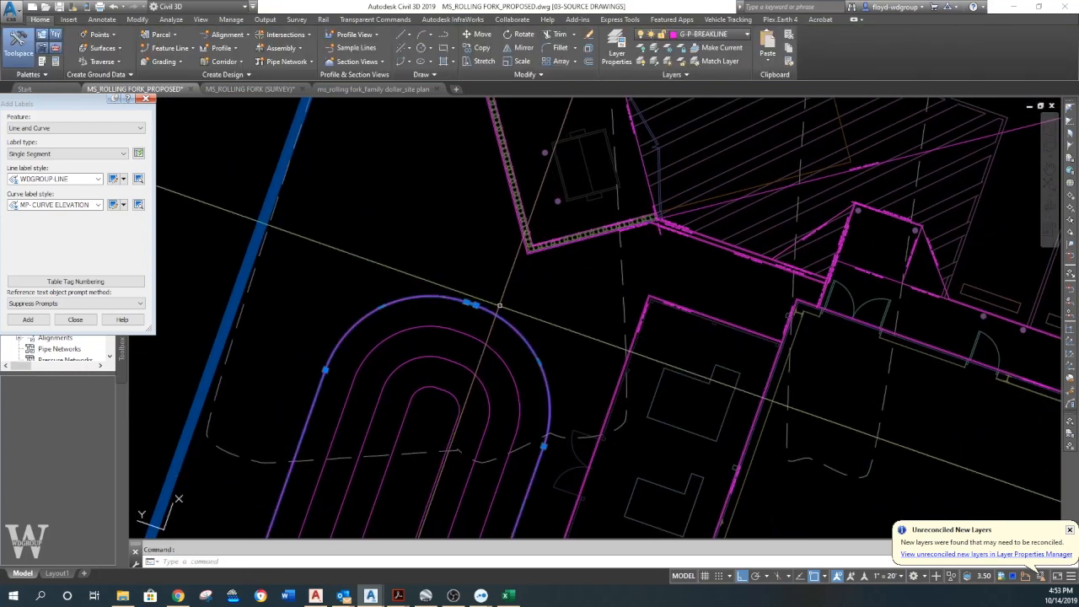
scroll(499, 305, up, 4)
click(467, 309)
text(F)
key(Return)
click(458, 308)
click(457, 308)
key(Escape)
Create a feature line from the enclosure's outer corner at elevation 102.973 to the break point on the outermost pond ring.
click(192, 48)
click(202, 92)
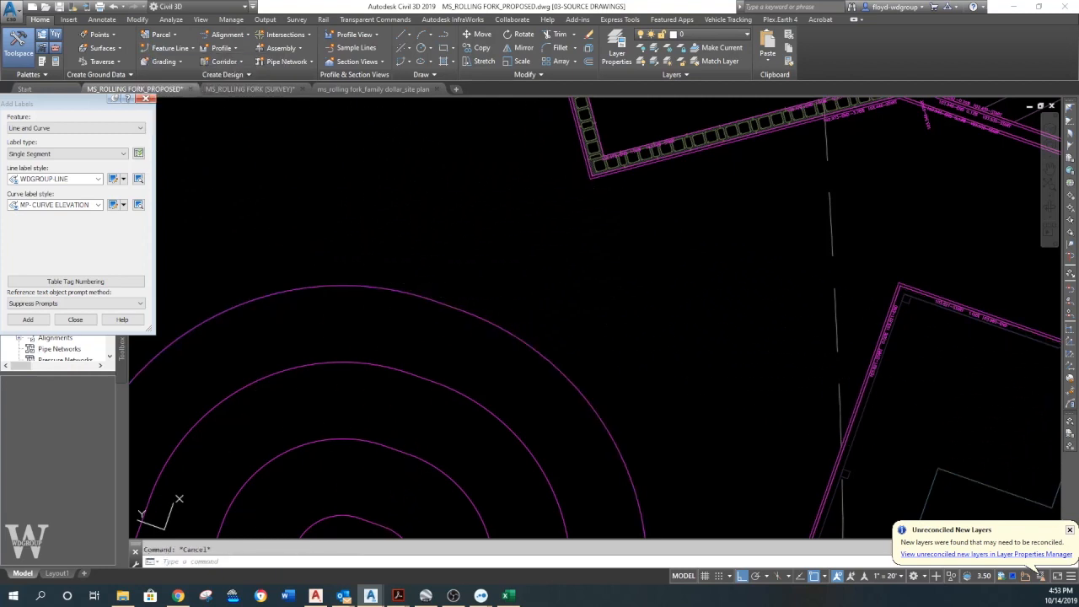
click(428, 401)
click(597, 168)
key(Return)
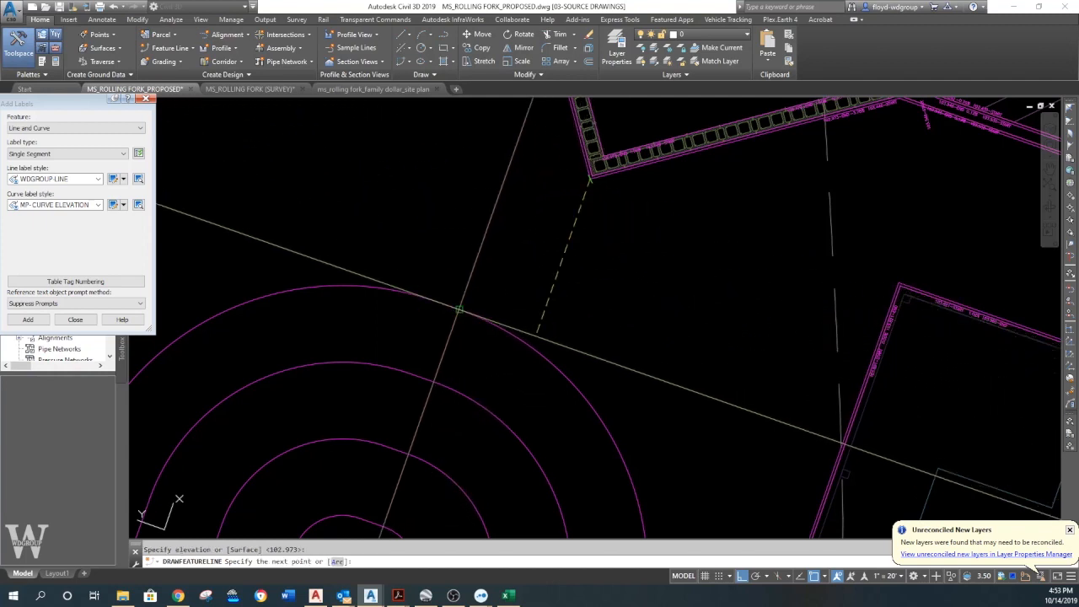
click(460, 308)
key(Return)
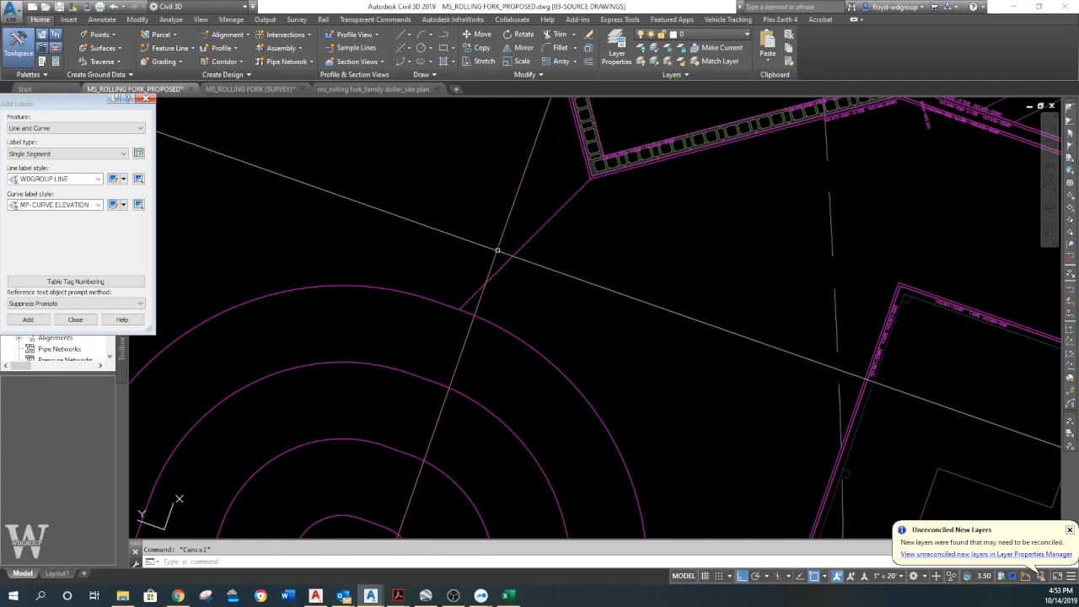
scroll(498, 251, down, 6)
middle_drag(542, 298, 544, 254)
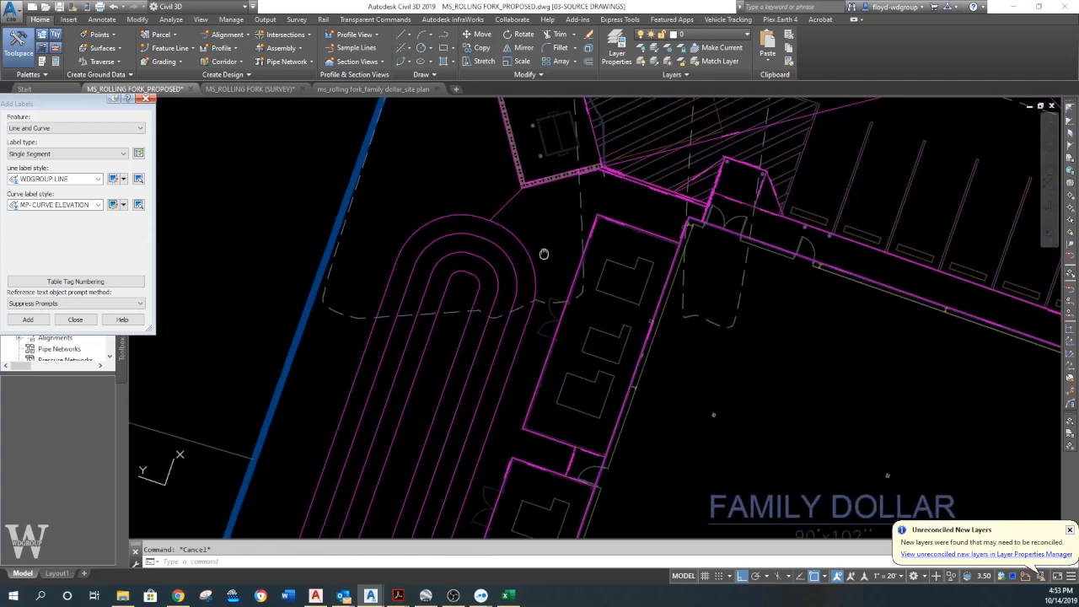
scroll(544, 251, down, 4)
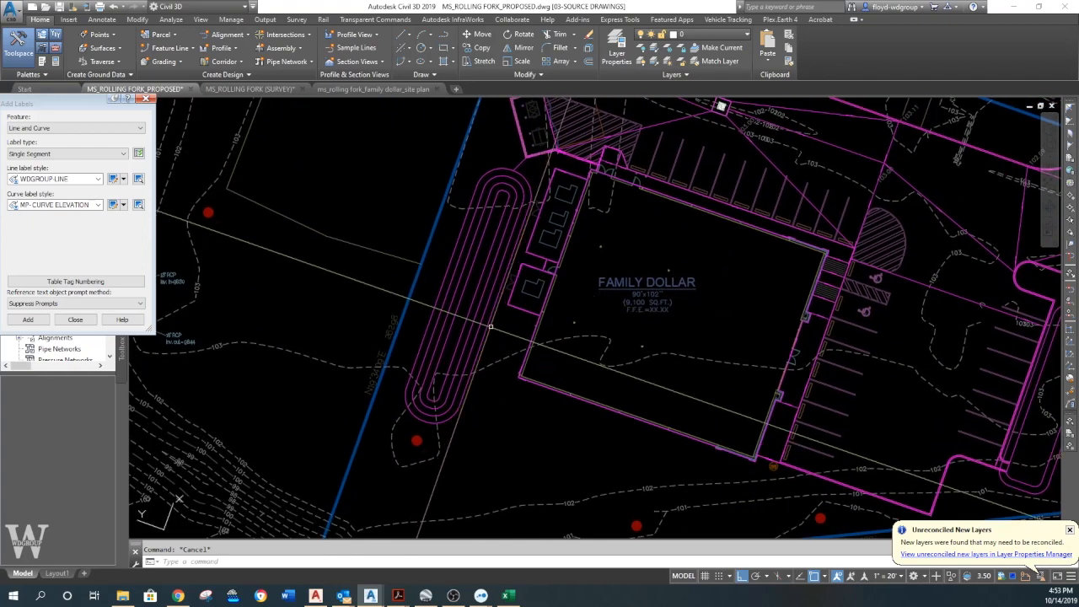
middle_drag(418, 353, 488, 353)
scroll(488, 353, up, 2)
text(e)
key(Return)
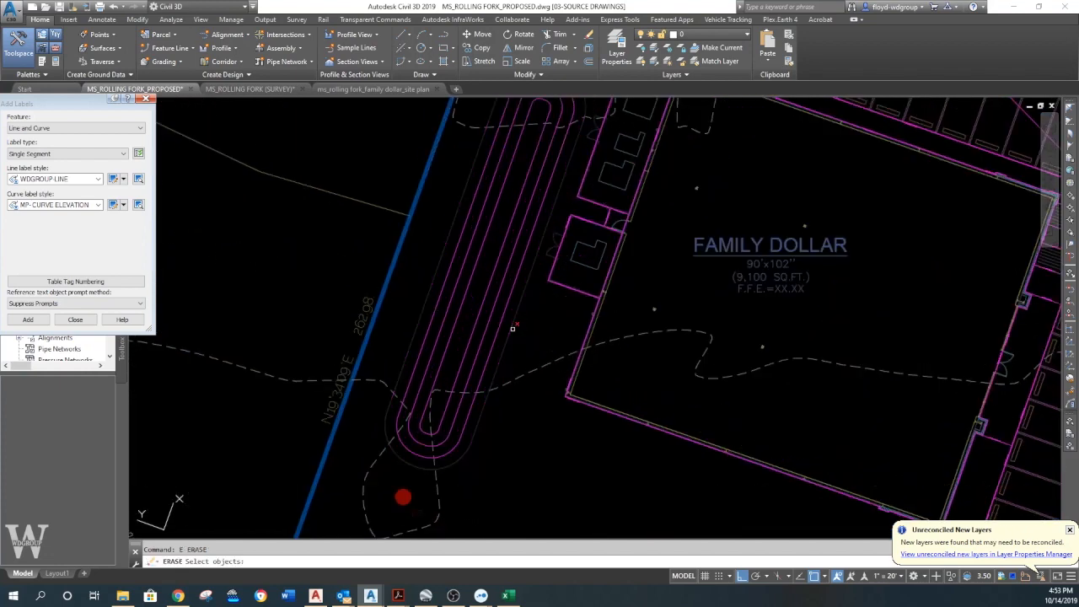
middle_drag(540, 201, 518, 297)
key(Escape)
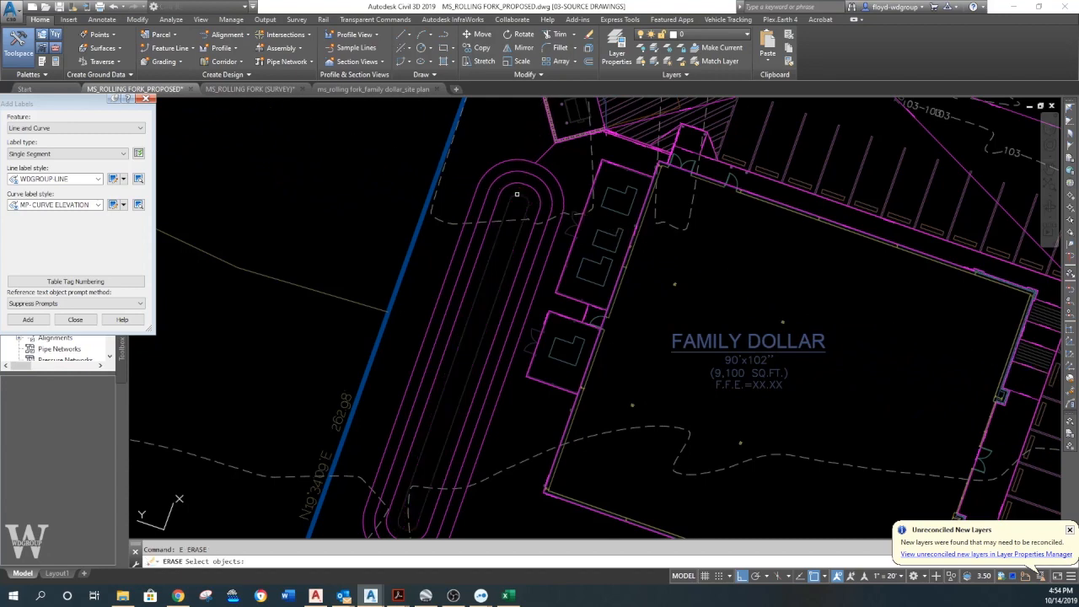
scroll(534, 196, up, 10)
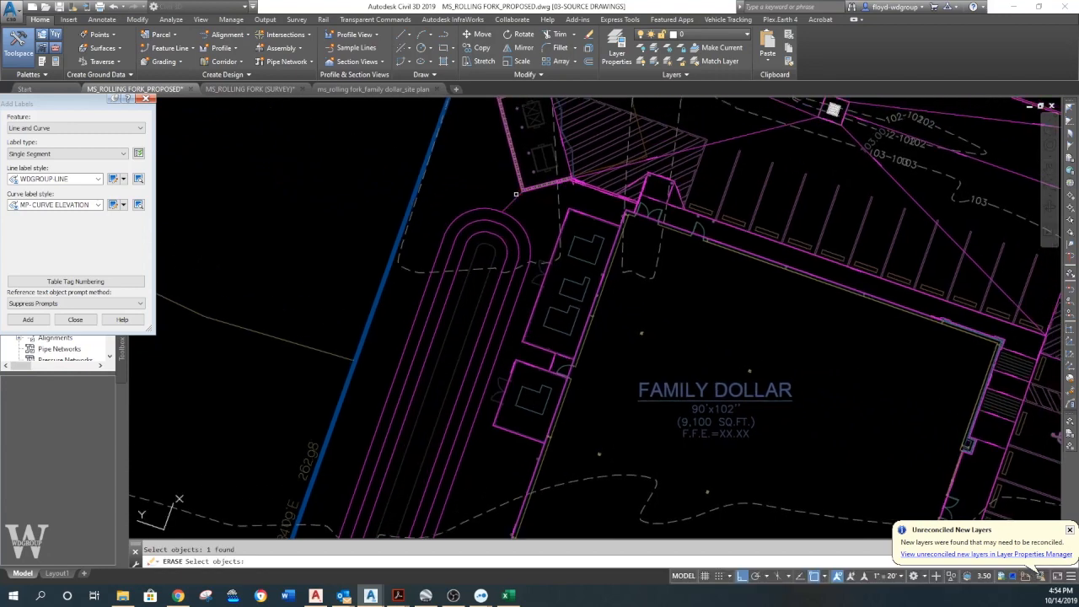
key(Escape)
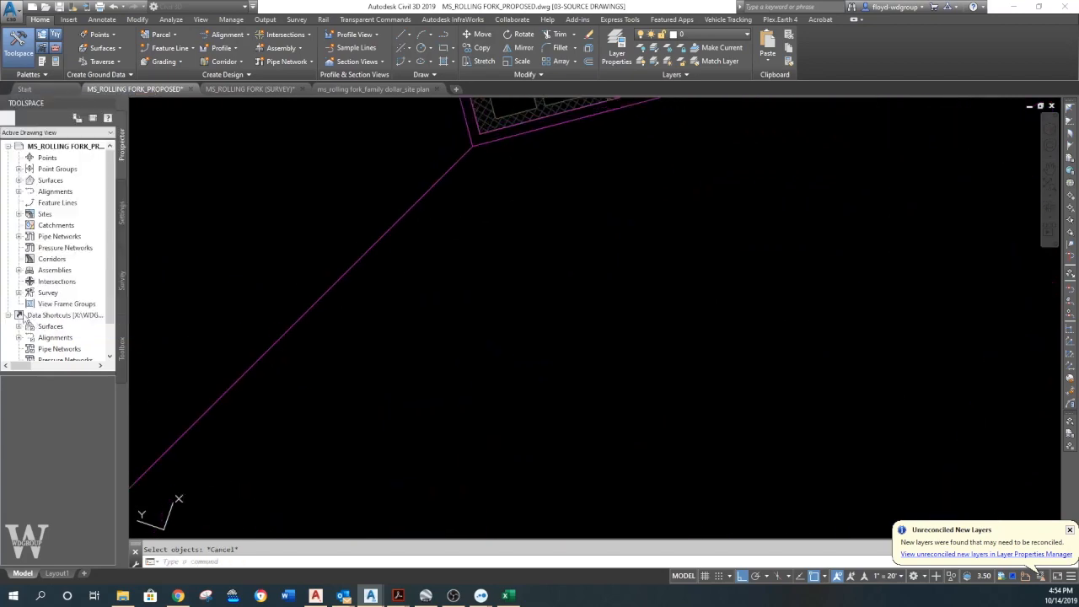
Add a Line and Curve single-segment label in the WDGROUP LINE style to the enclosure's outer feature line near the pond tie-in.
scroll(447, 348, down, 3)
click(101, 19)
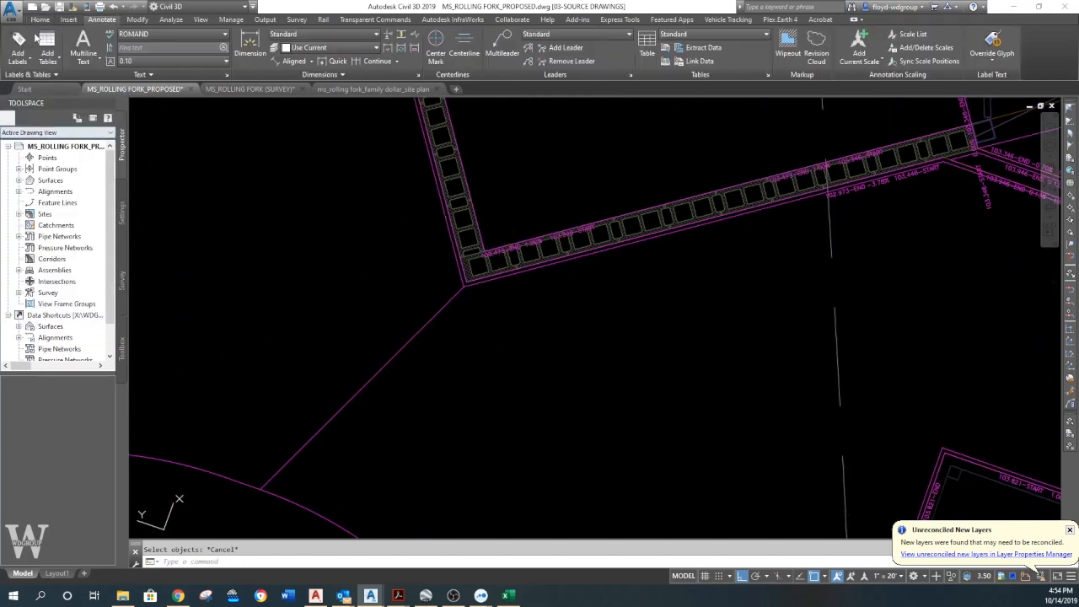
click(18, 42)
click(35, 127)
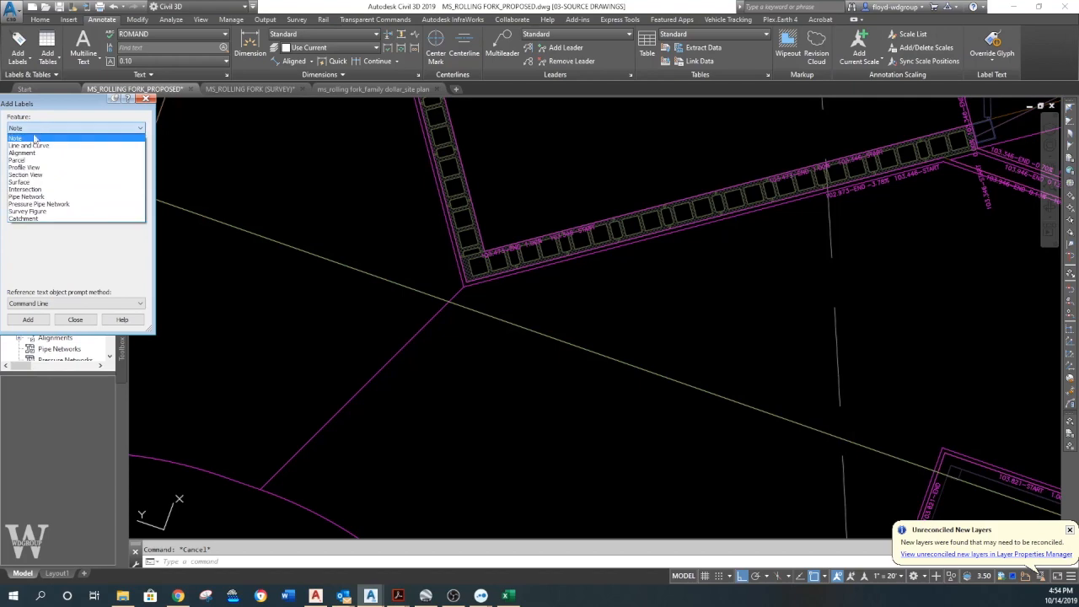
click(32, 146)
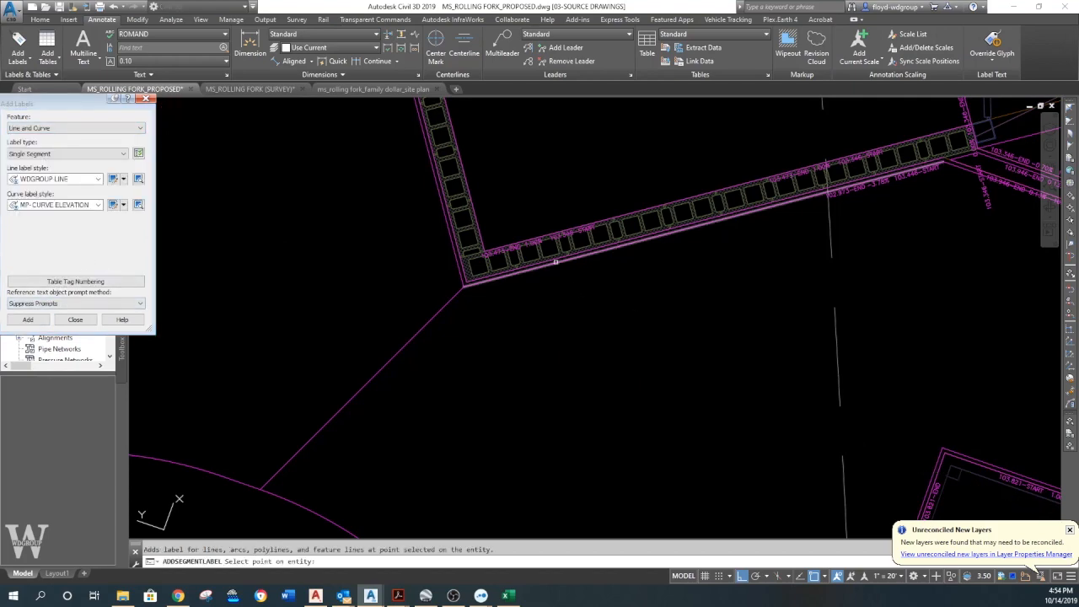
scroll(550, 270, down, 4)
middle_drag(574, 428, 505, 164)
scroll(509, 325, up, 7)
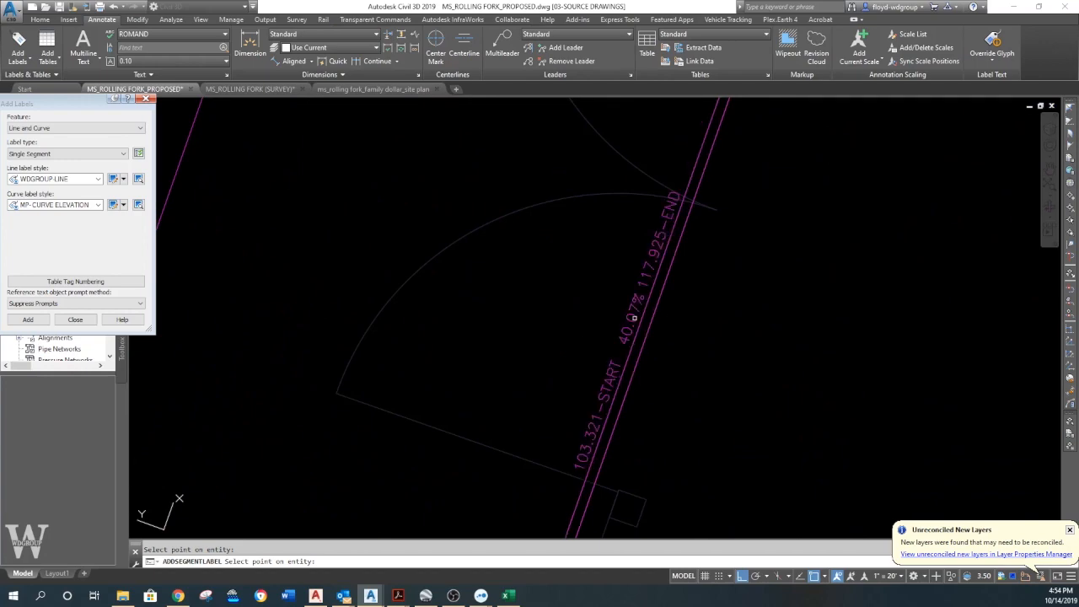
scroll(603, 303, down, 8)
middle_drag(598, 292, 592, 312)
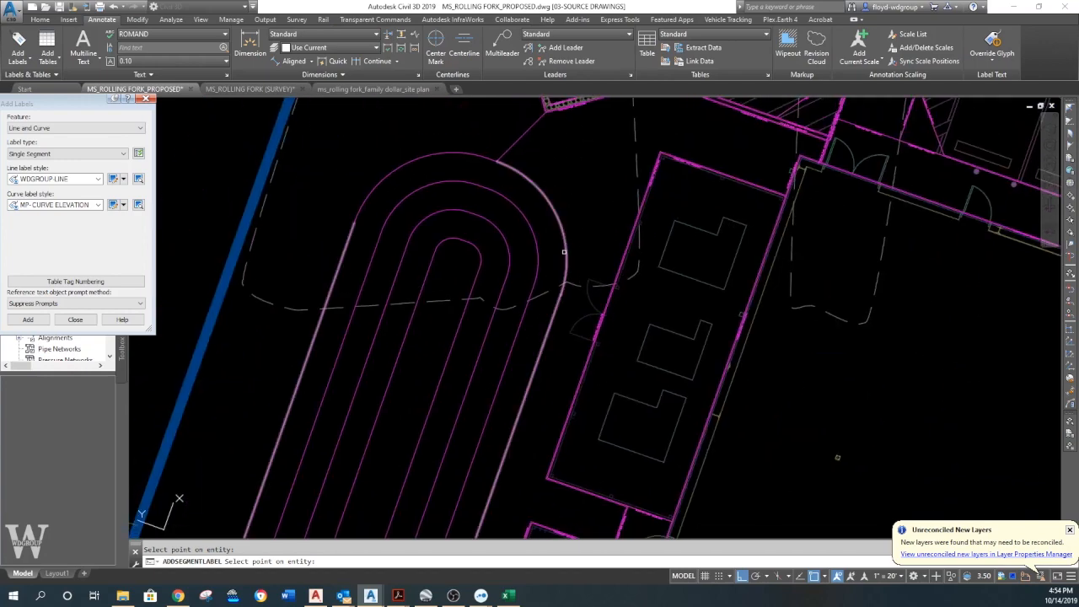
key(Escape)
key(Escape)
Examine the elevation and grade labels at the enclosure corner where the pond tie-in line meets the curb.
scroll(565, 258, down, 4)
middle_drag(565, 257, 553, 215)
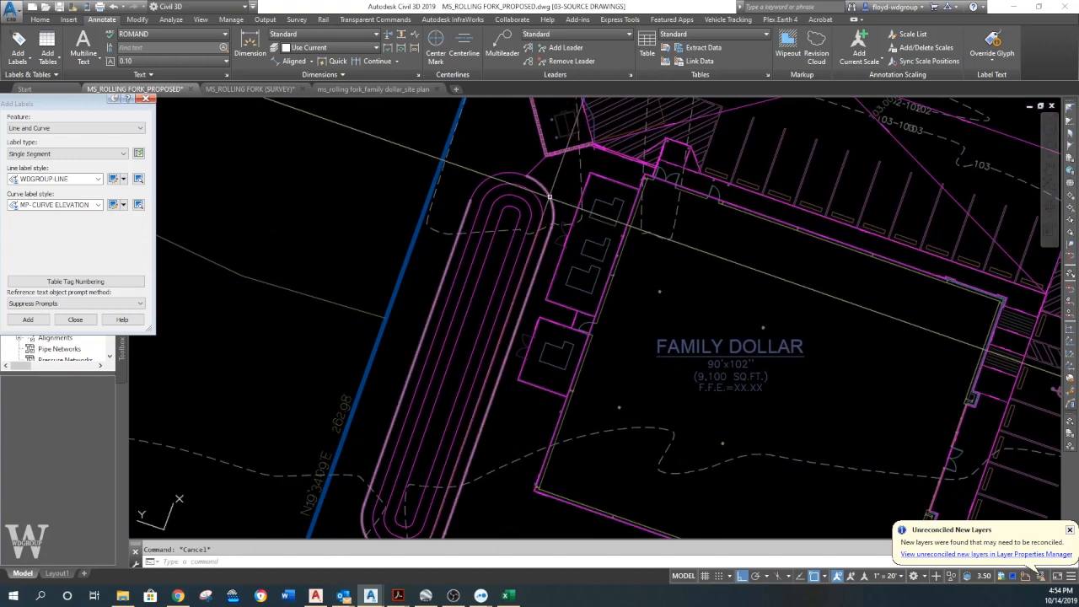
middle_drag(544, 188, 527, 186)
scroll(575, 148, up, 3)
middle_drag(575, 148, 508, 220)
scroll(523, 204, up, 4)
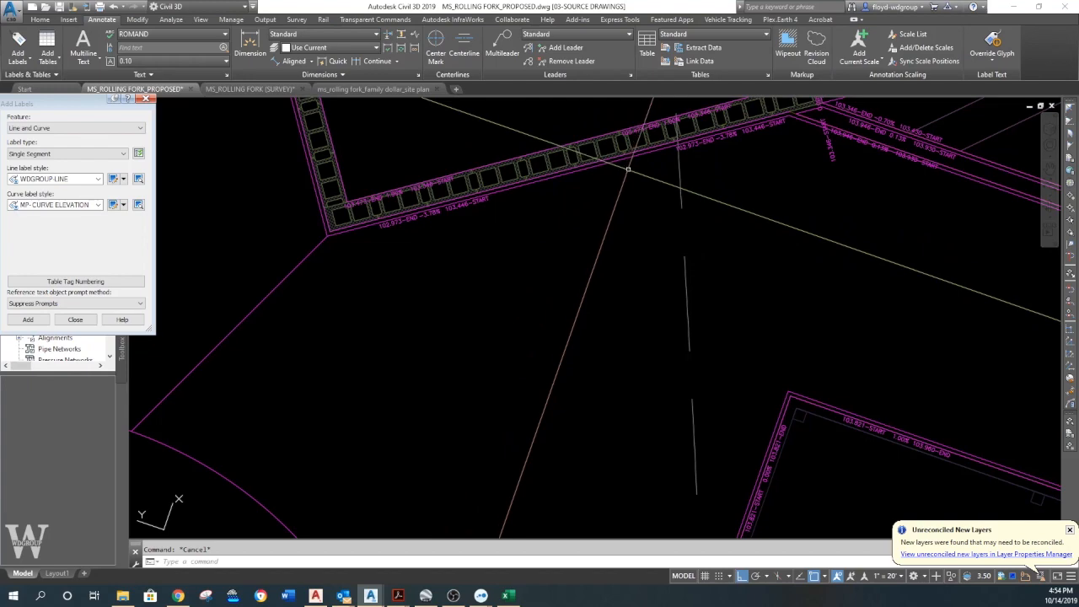
scroll(743, 135, up, 2)
middle_drag(445, 273, 617, 301)
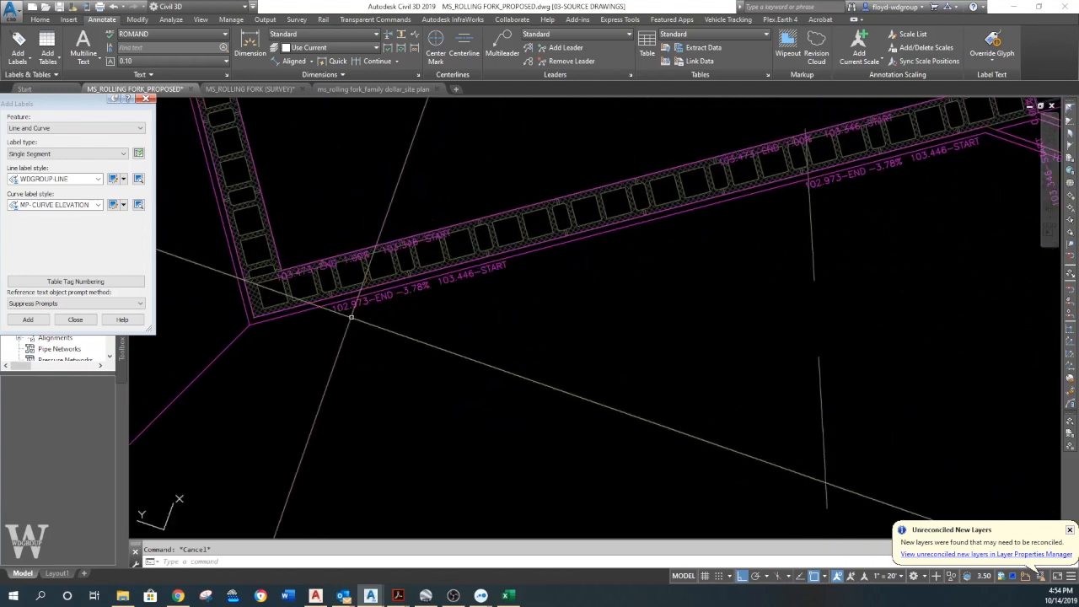
scroll(302, 282, up, 2)
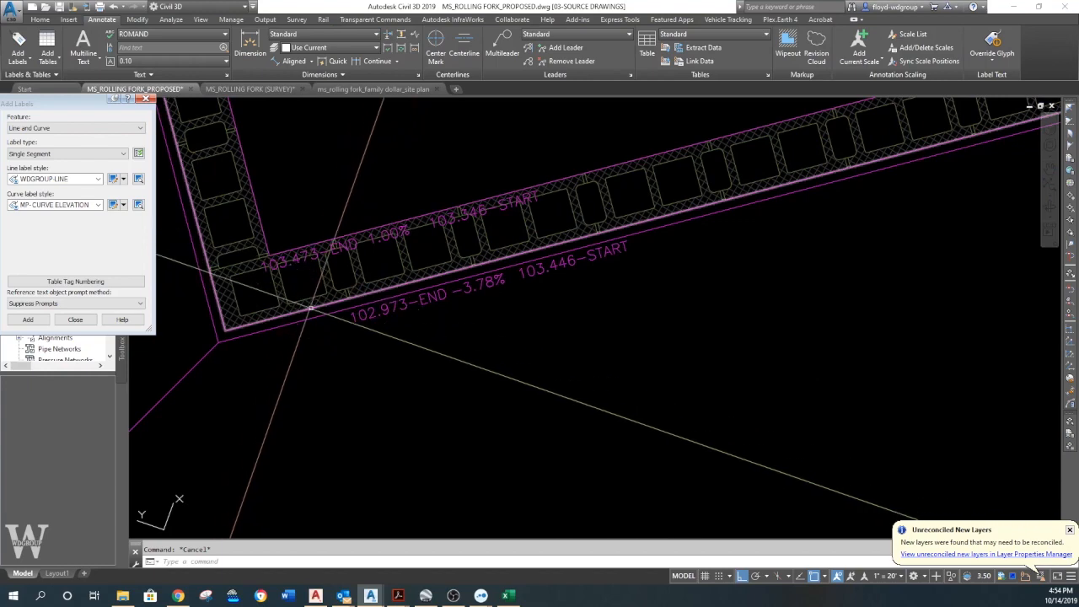
Compare the elevation labels along the enclosure's inner and outer feature lines between the pond corner and the parking lot side.
scroll(310, 309, down, 4)
scroll(380, 222, up, 3)
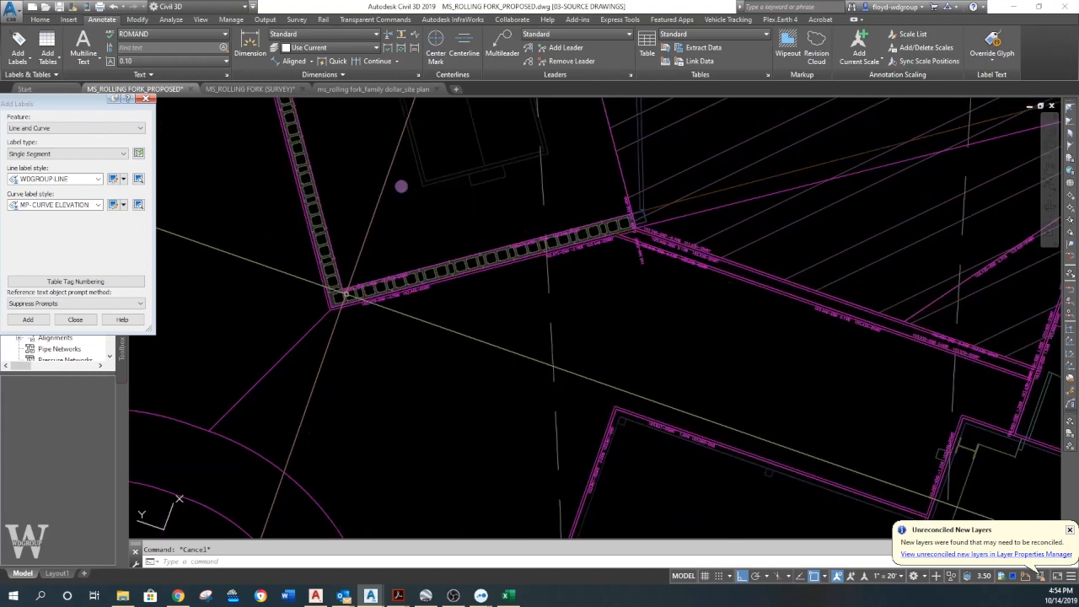
middle_drag(754, 317, 552, 351)
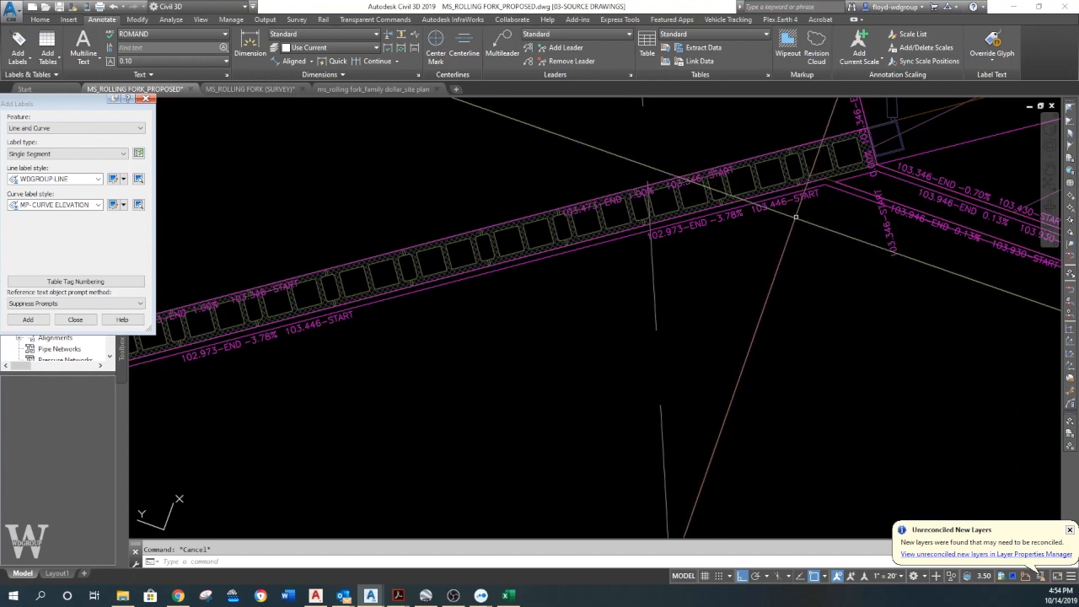
middle_drag(795, 219, 560, 241)
scroll(563, 239, down, 4)
middle_drag(431, 307, 556, 247)
scroll(442, 236, up, 2)
mouse_move(421, 239)
middle_down()
mouse_move(438, 425)
mouse_move(410, 294)
middle_up()
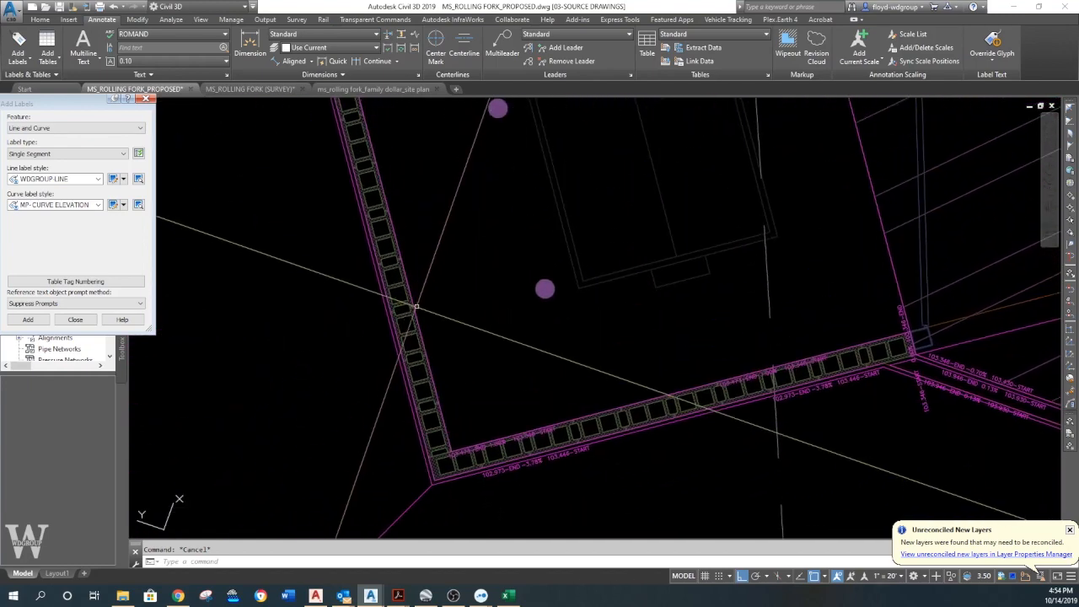
middle_drag(470, 379, 493, 314)
scroll(493, 314, up, 4)
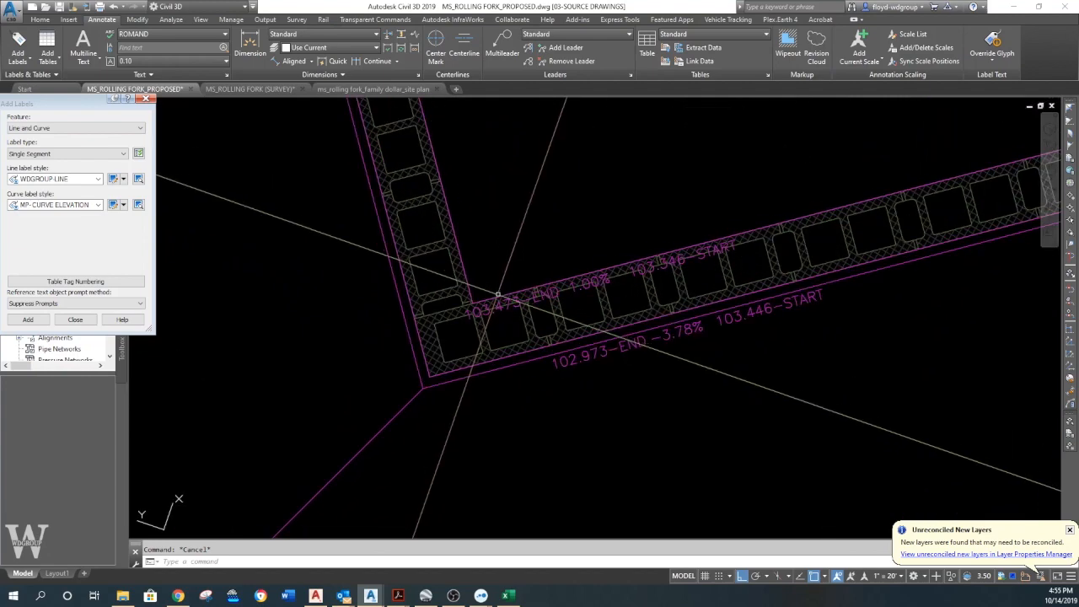
click(429, 380)
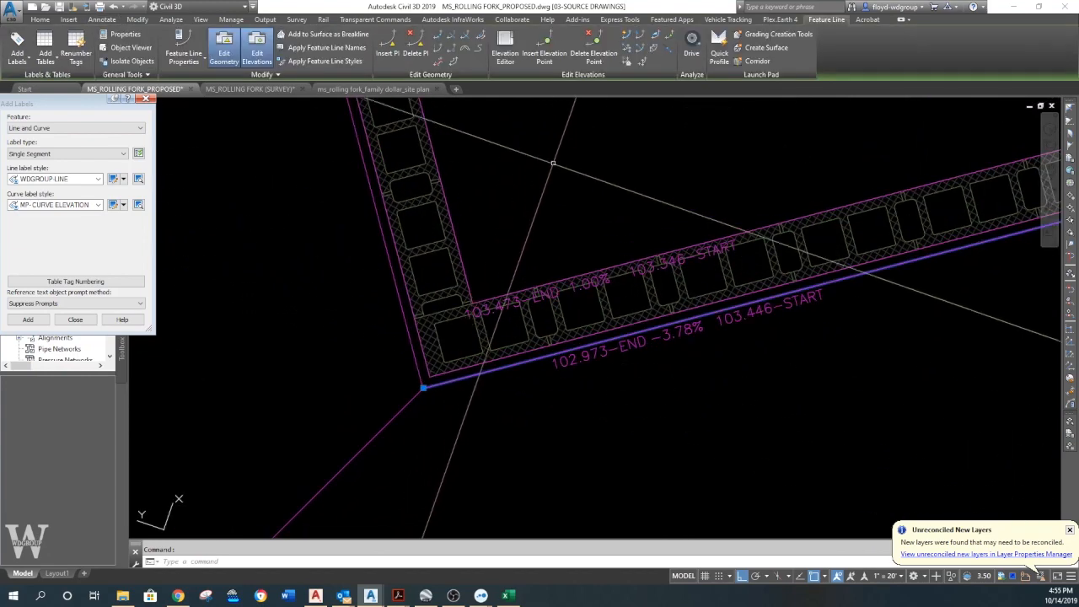
click(659, 37)
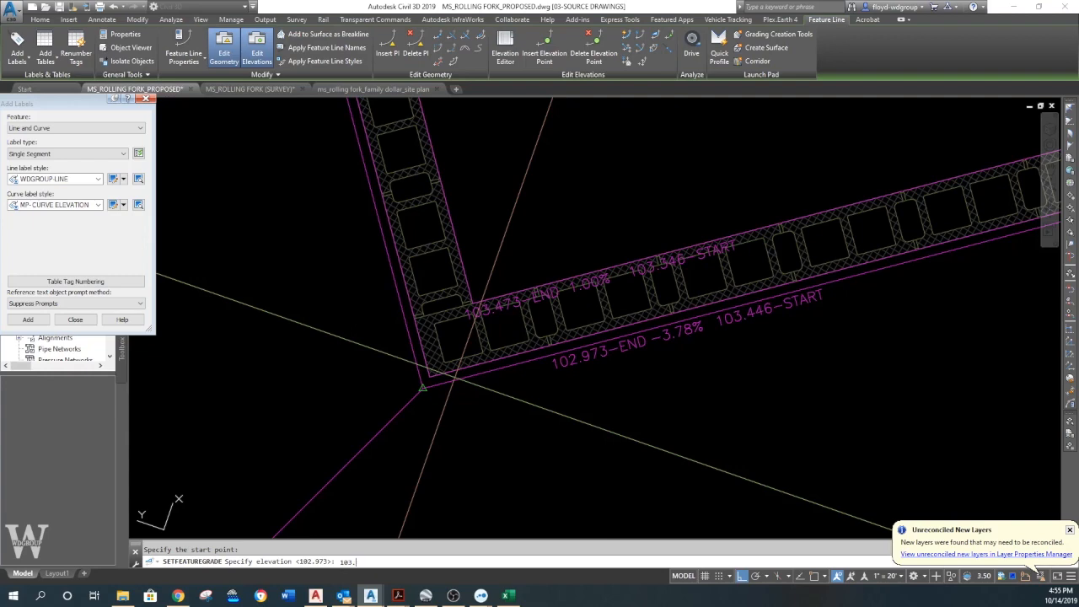
key(Return)
scroll(427, 387, down, 8)
middle_drag(396, 223, 467, 365)
scroll(465, 362, up, 6)
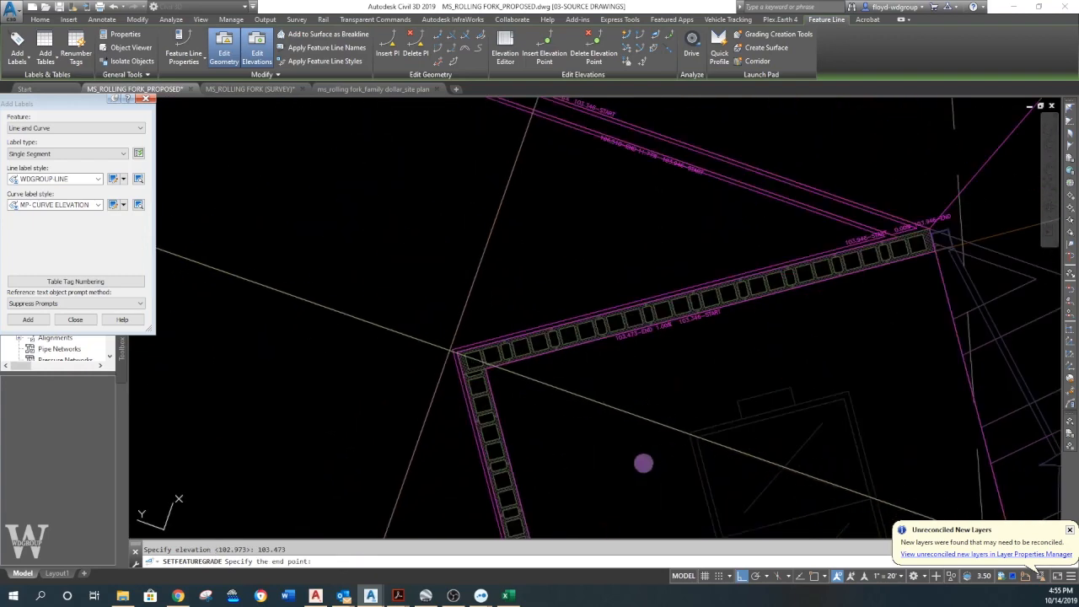
key(Escape)
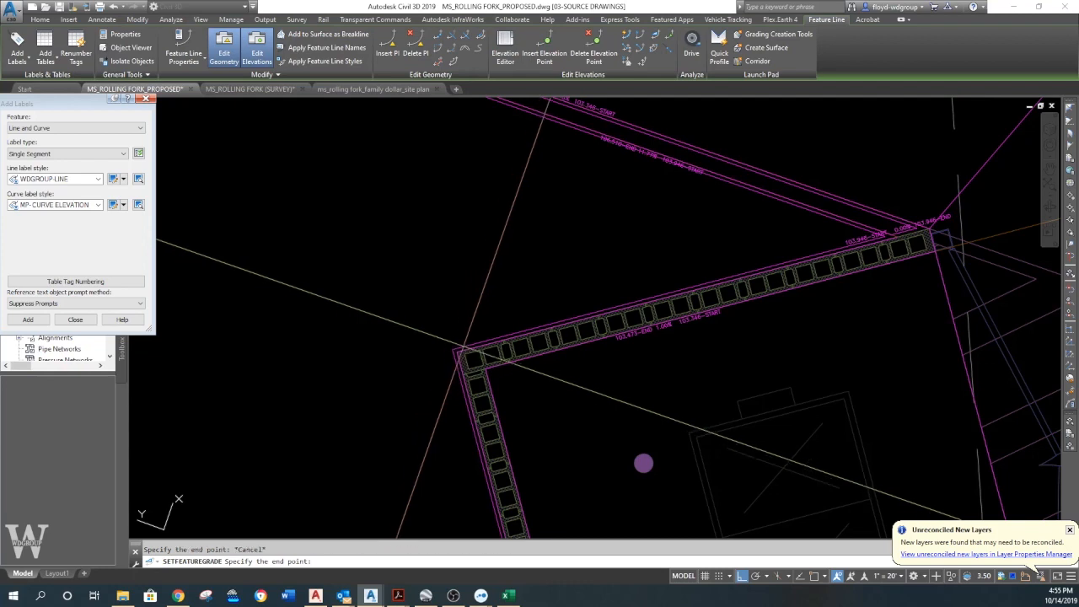
click(463, 346)
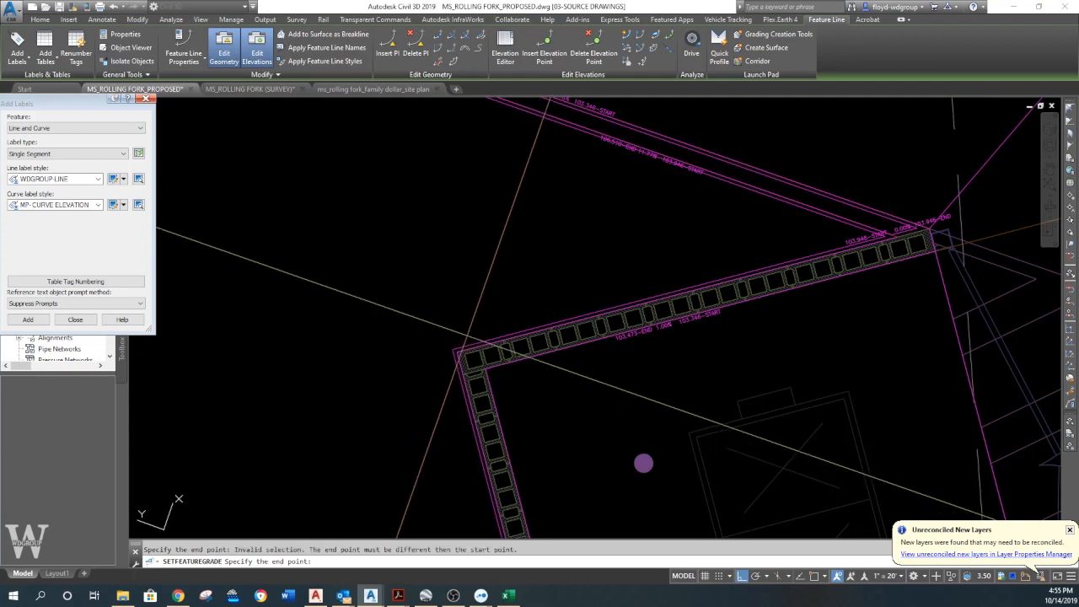
key(Escape)
key(Escape)
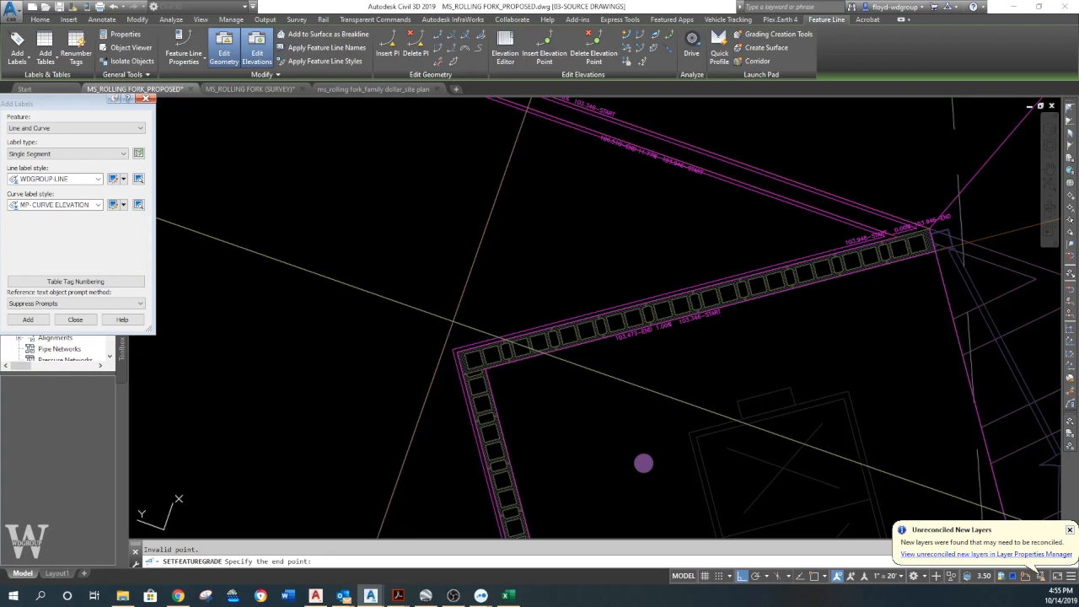
click(466, 309)
scroll(469, 314, down, 7)
middle_drag(547, 376, 470, 224)
scroll(506, 310, up, 4)
click(505, 299)
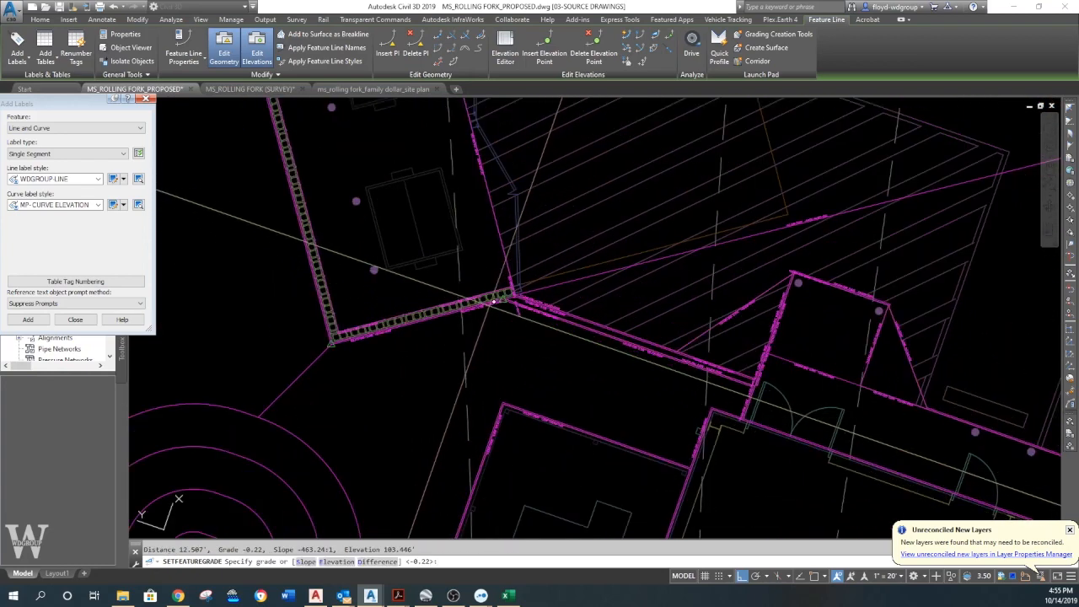
key(Escape)
Set the grade of the enclosure's pond-side outer feature line to -1.00% from its parking-lot end down to the pond tie-in corner.
scroll(363, 344, up, 9)
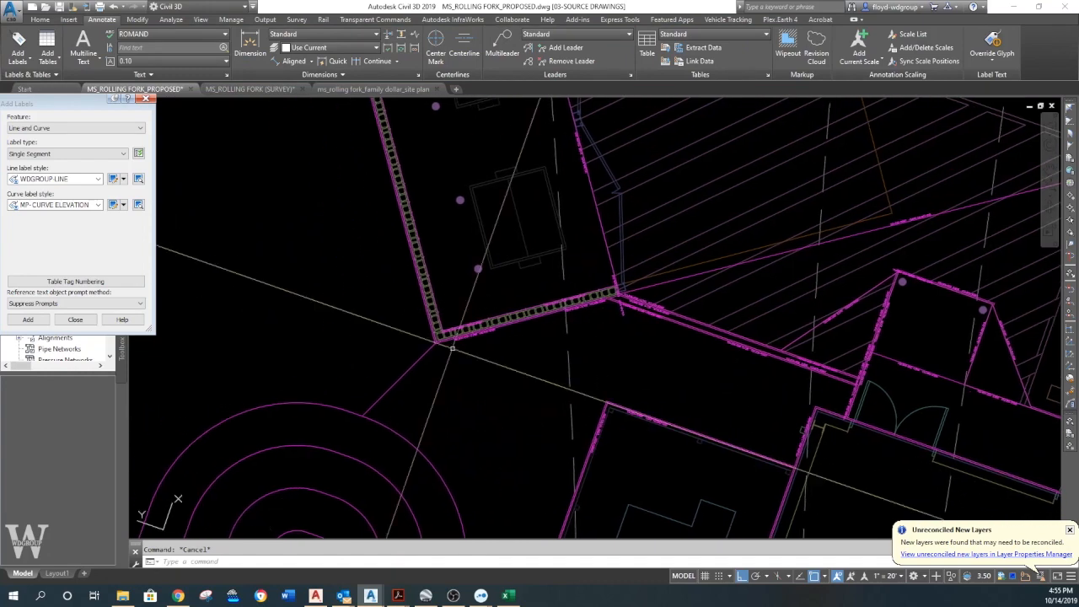
click(409, 321)
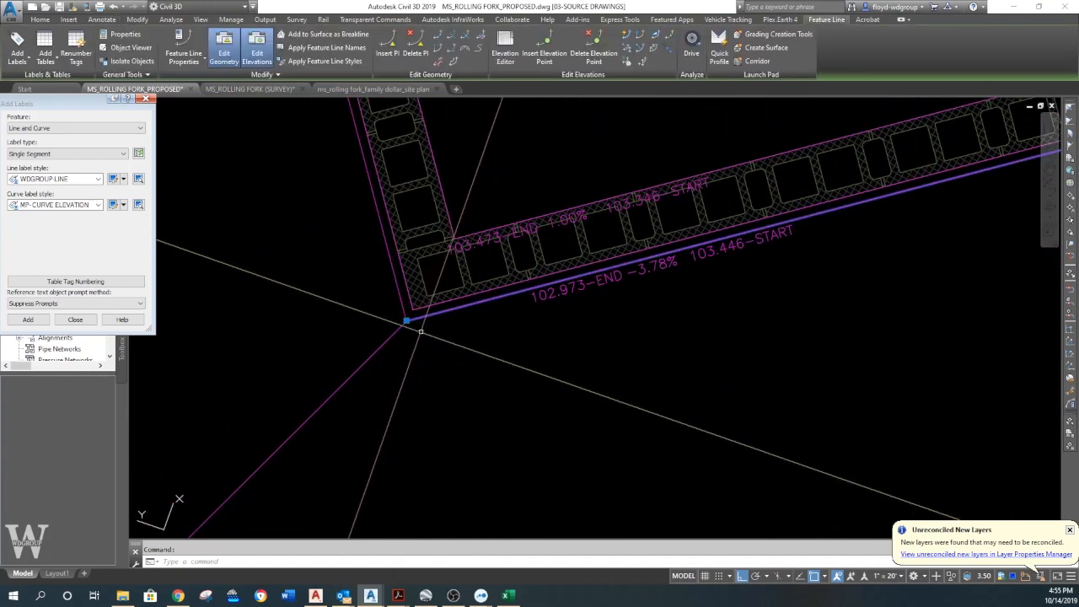
scroll(421, 329, down, 4)
click(656, 35)
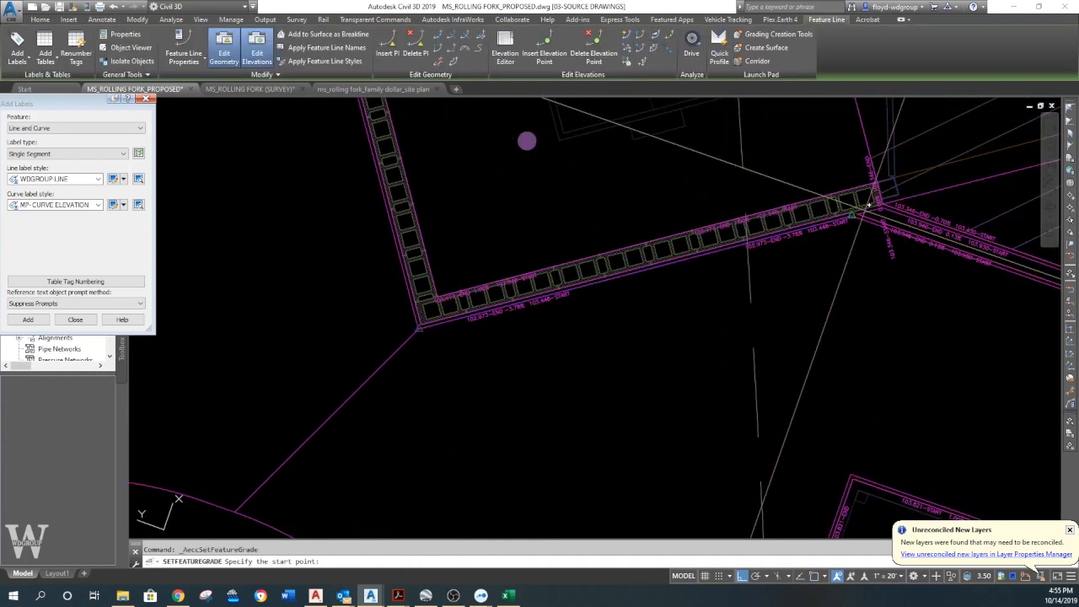
click(419, 327)
key(Return)
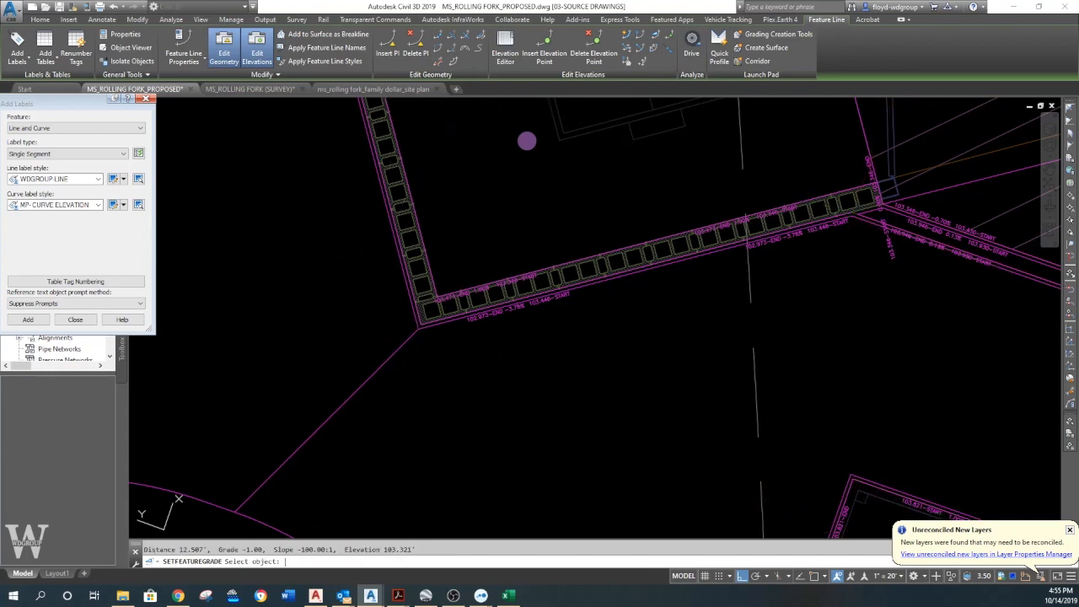
key(Escape)
key(Escape)
Set the enclosure's long rear outer feature line to elevation 103.321 from the pond tie-in corner to the opposite rear corner.
middle_drag(446, 306, 509, 397)
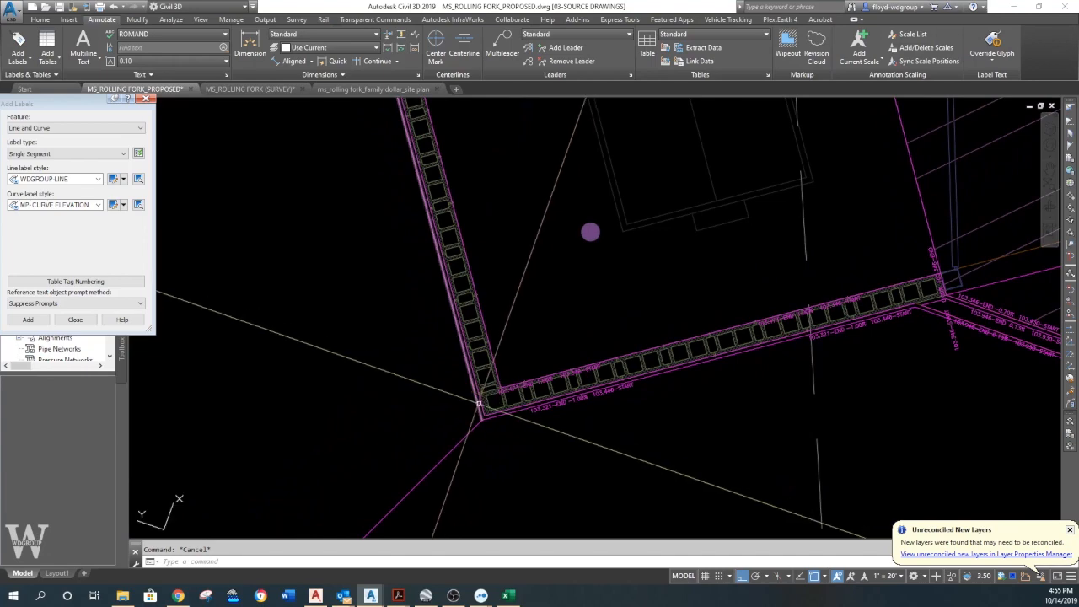
click(643, 48)
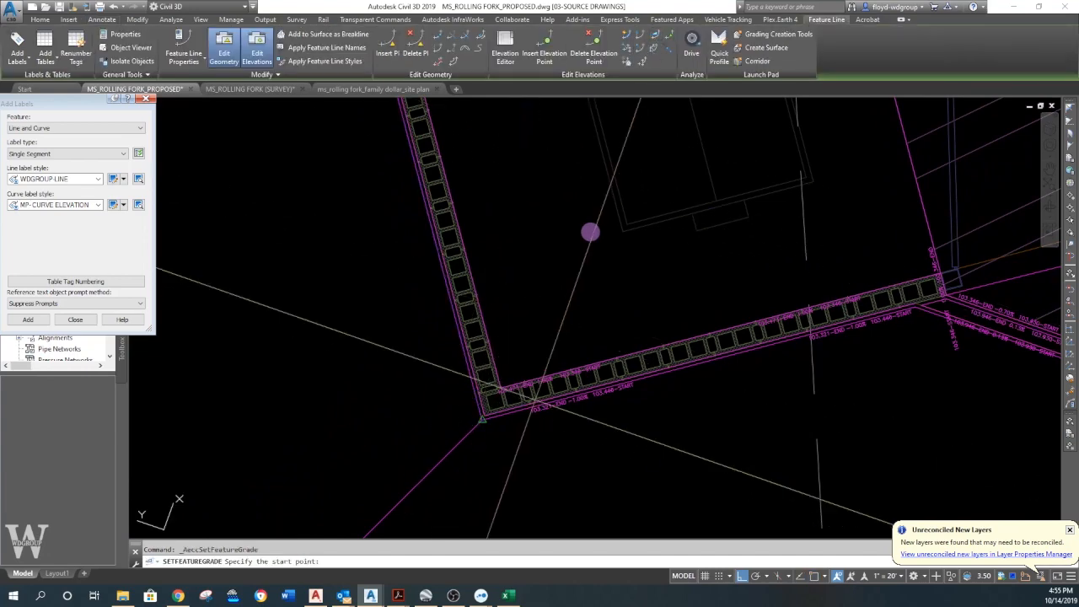
click(484, 421)
scroll(483, 419, down, 4)
middle_drag(484, 419, 517, 535)
key(Return)
key(Escape)
key(Escape)
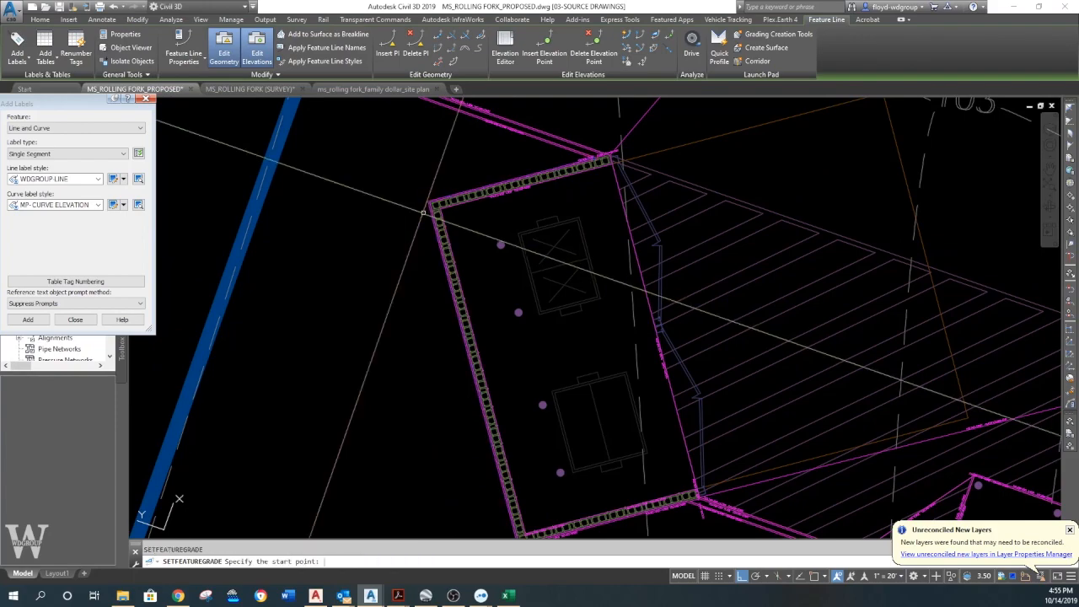
Add a WDGROUP LINE single-segment label to the enclosure's outer feature line on the side away from the pond.
scroll(527, 157, up, 4)
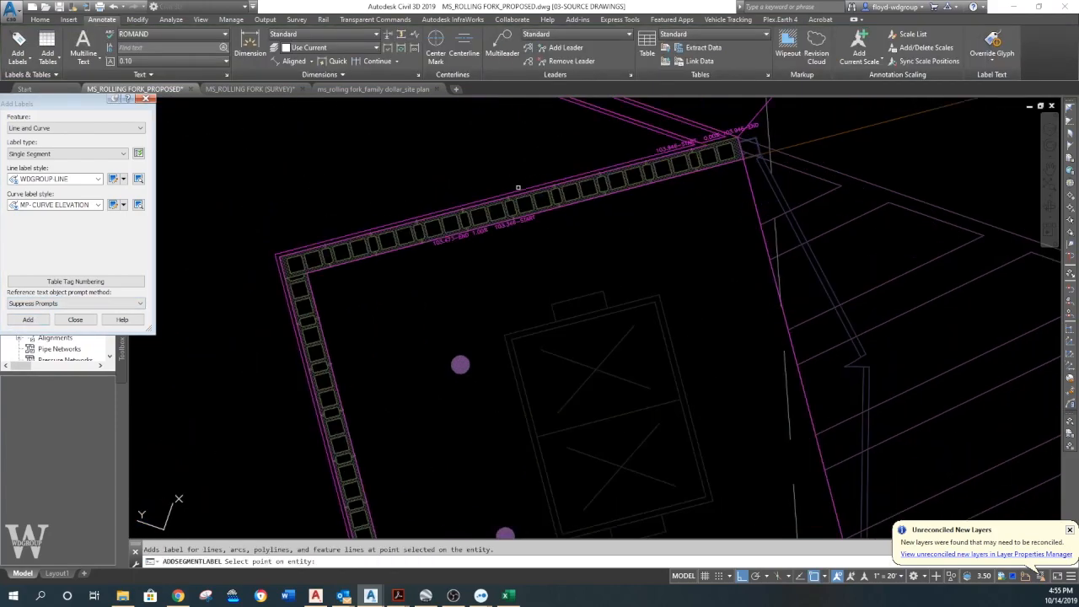
key(Return)
scroll(515, 191, down, 8)
Examine the rear pond rings in relation to the building, property line and existing contours.
middle_drag(554, 364, 582, 161)
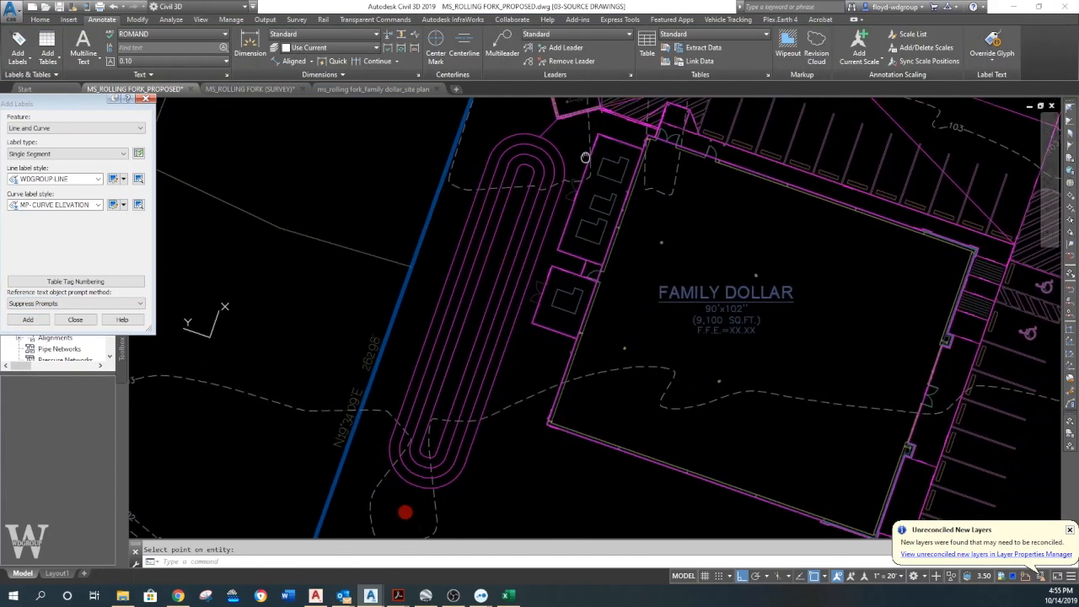
middle_drag(554, 306, 582, 214)
mouse_move(548, 267)
middle_down()
mouse_move(538, 329)
mouse_move(564, 248)
mouse_move(560, 305)
middle_up()
scroll(529, 327, down, 2)
scroll(578, 291, up, 2)
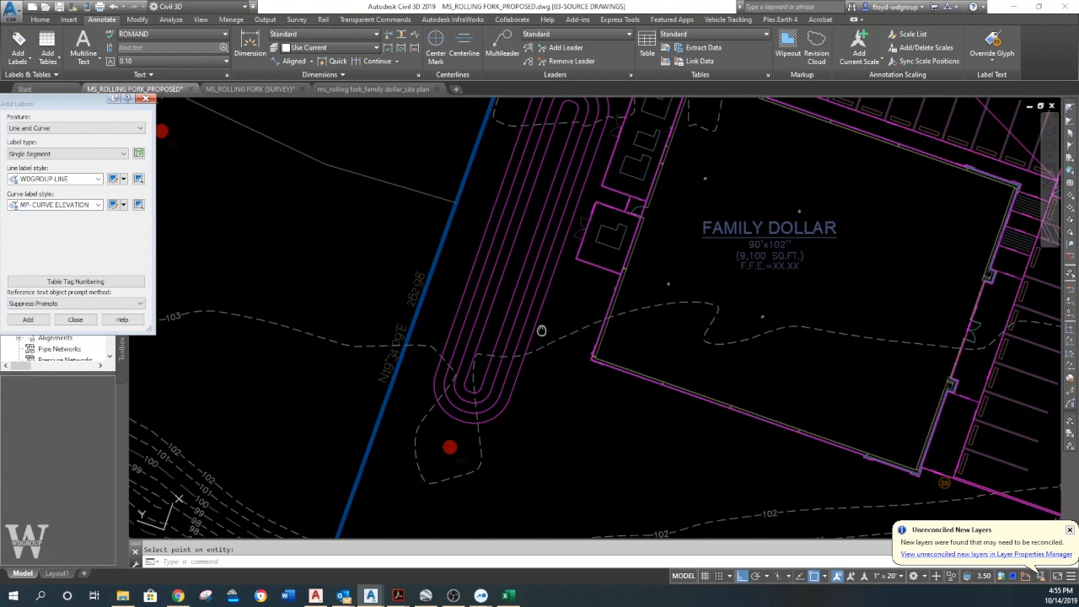
middle_drag(539, 239, 534, 289)
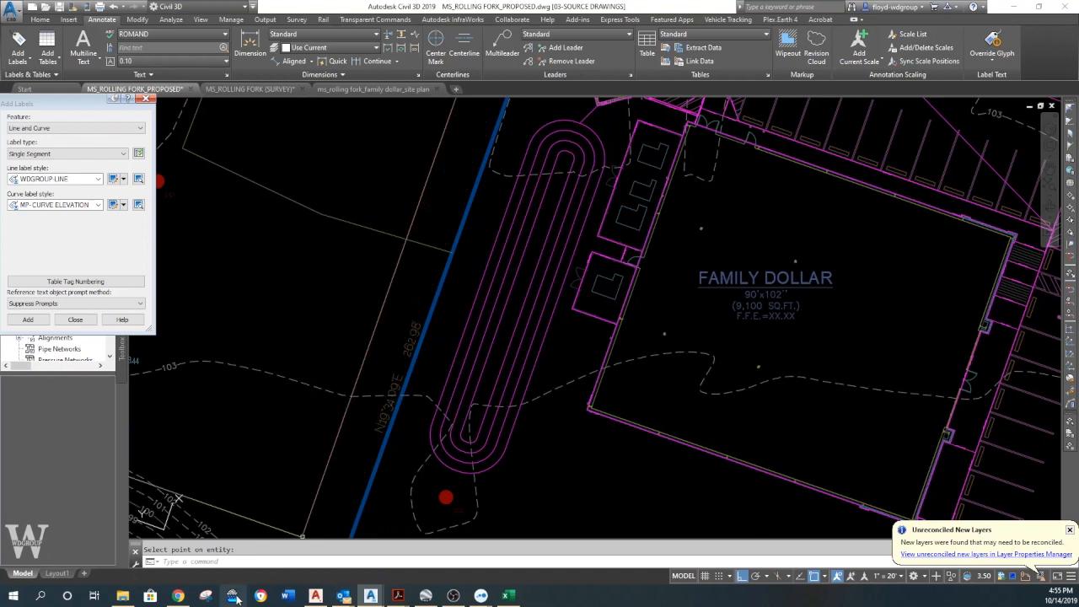
middle_drag(513, 385, 472, 377)
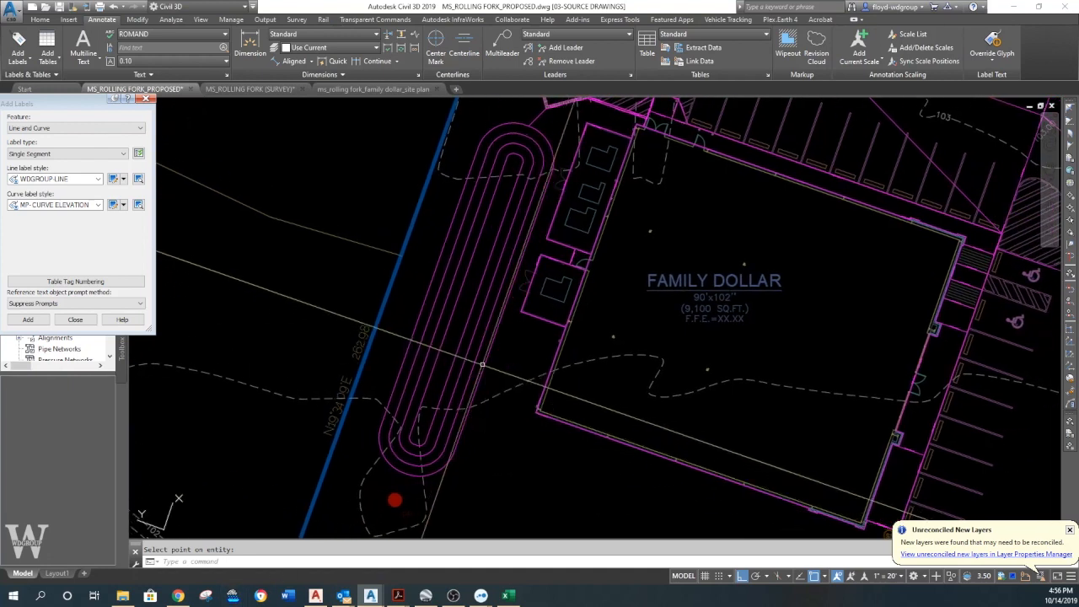
key(Escape)
text(e)
key(Return)
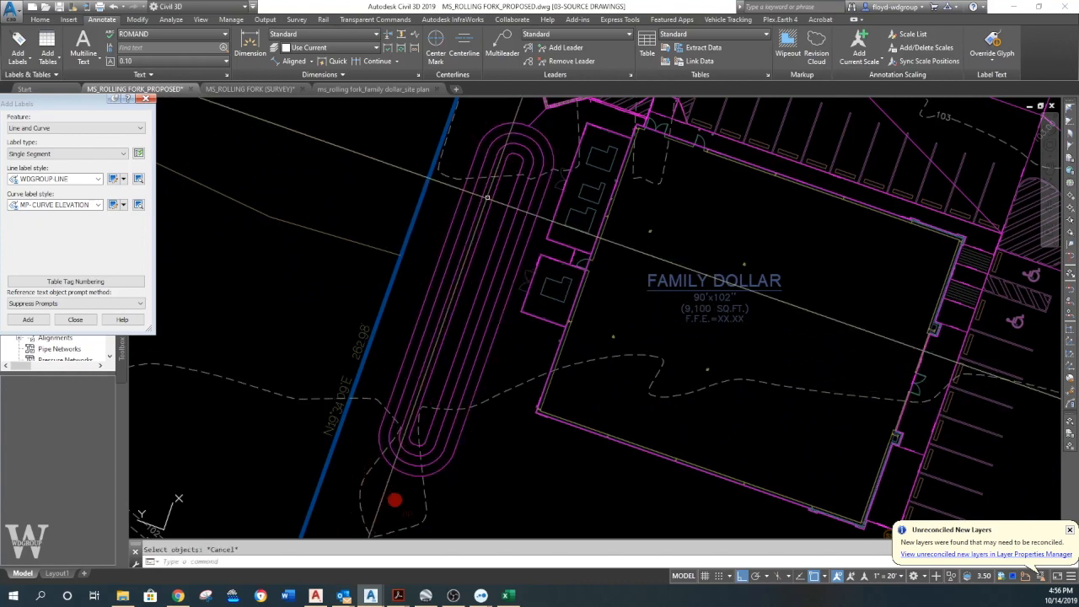
key(Return)
Check the elevations of two inner rings of the rear pond in their polyline properties.
middle_drag(501, 204, 489, 267)
click(500, 206)
right_click(500, 208)
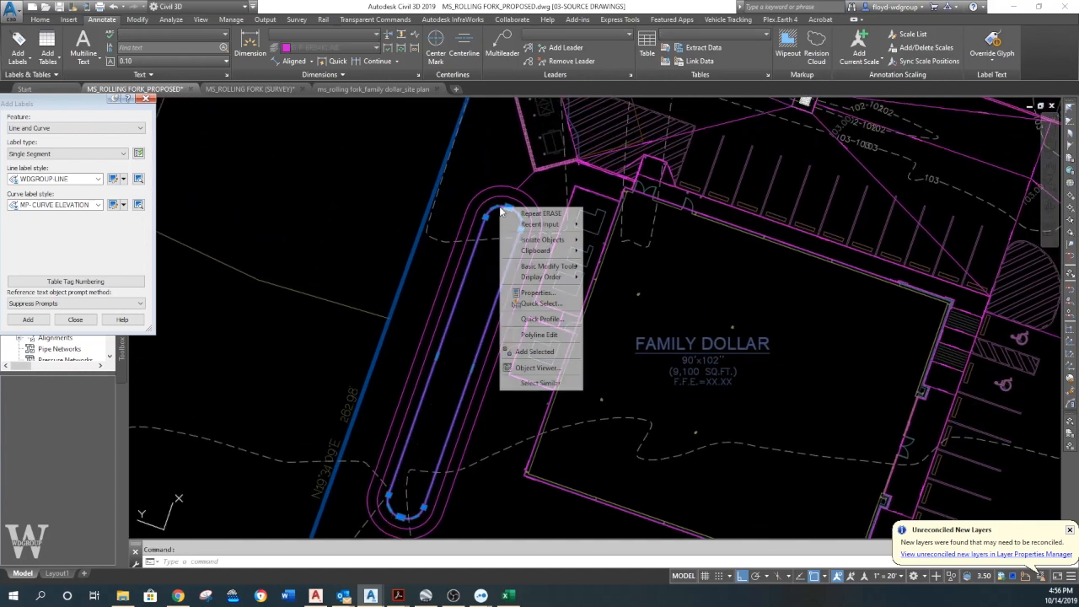
click(544, 292)
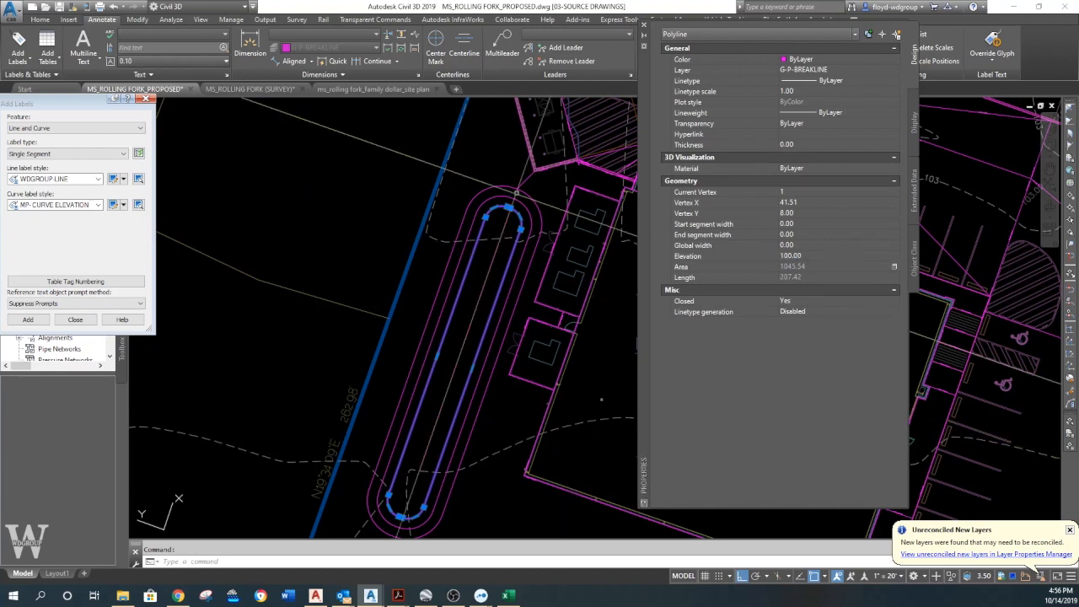
key(Escape)
click(517, 199)
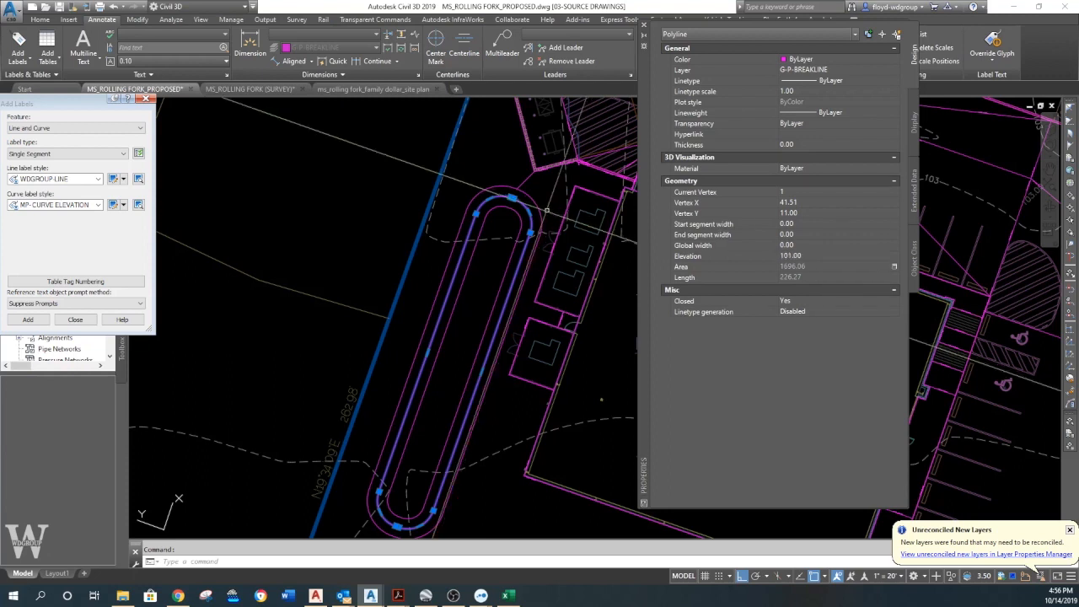
key(Escape)
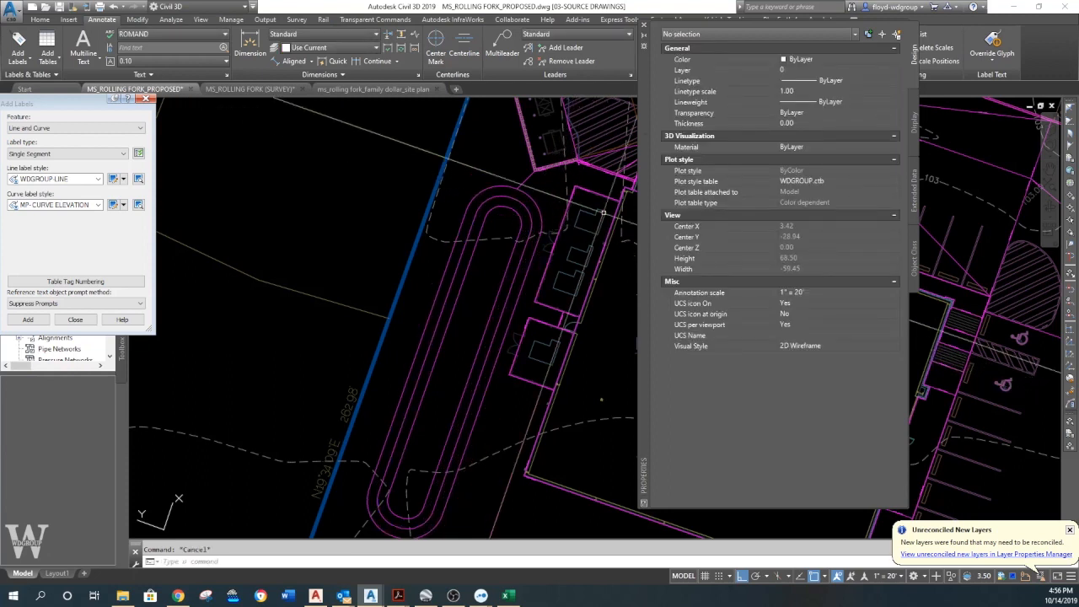
middle_drag(588, 182, 598, 124)
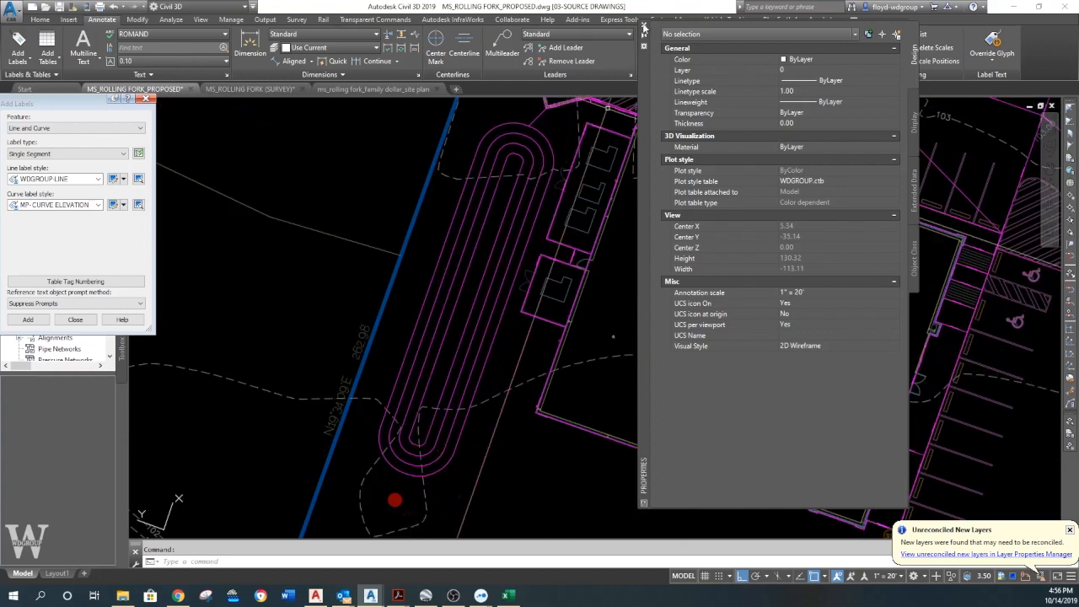
click(644, 29)
Add a WDGROUP LINE single-segment label to the tie-in feature line between the enclosure corner and the outermost pond ring.
scroll(578, 371, up, 10)
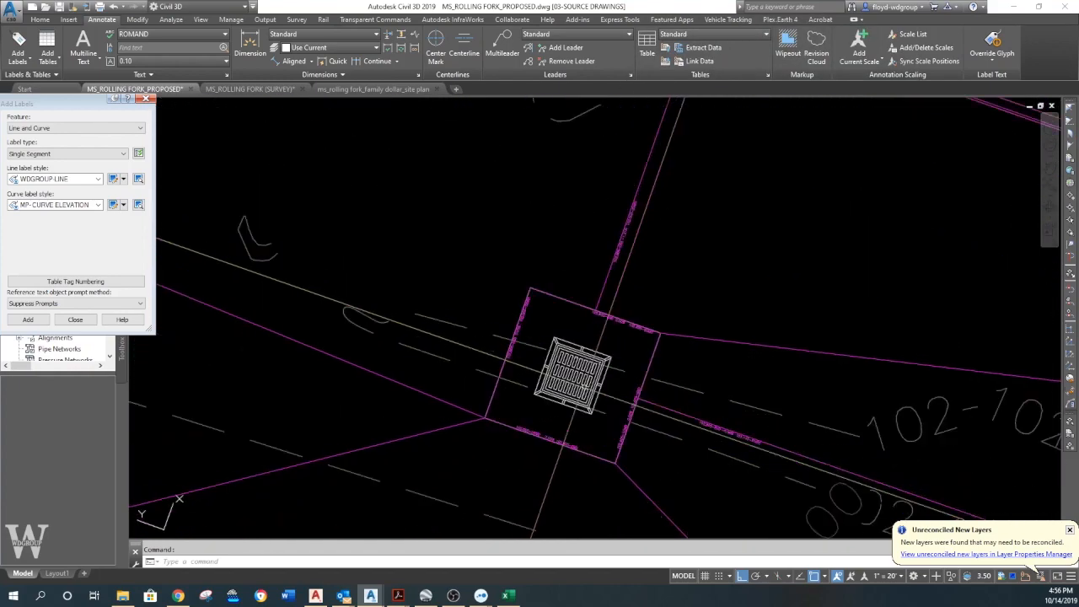
scroll(444, 337, down, 5)
middle_drag(312, 448, 440, 352)
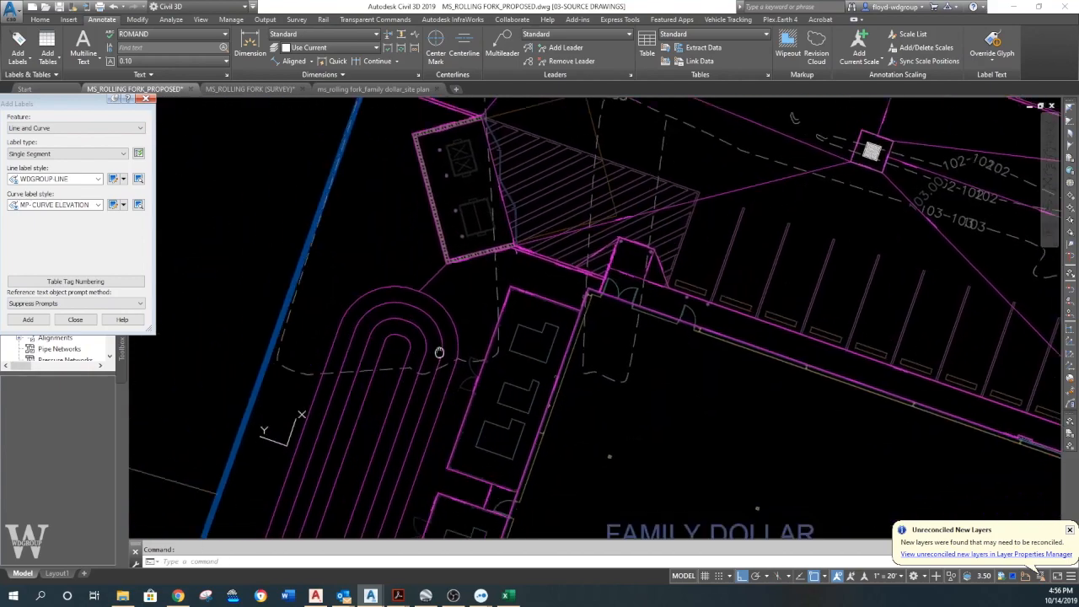
scroll(439, 352, down, 2)
scroll(469, 252, up, 4)
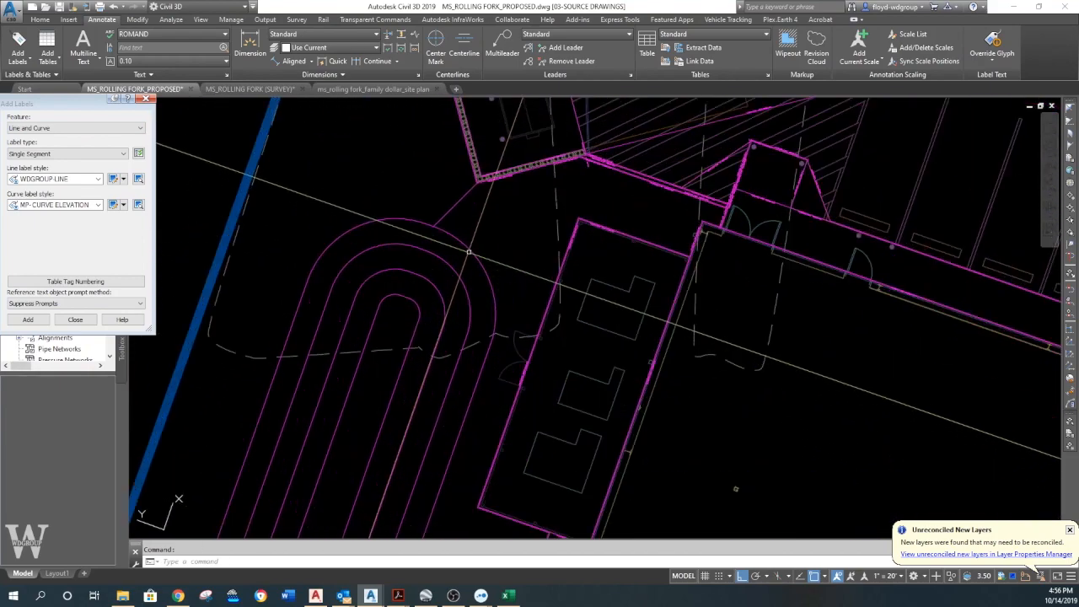
click(463, 243)
middle_drag(471, 221, 469, 327)
key(Escape)
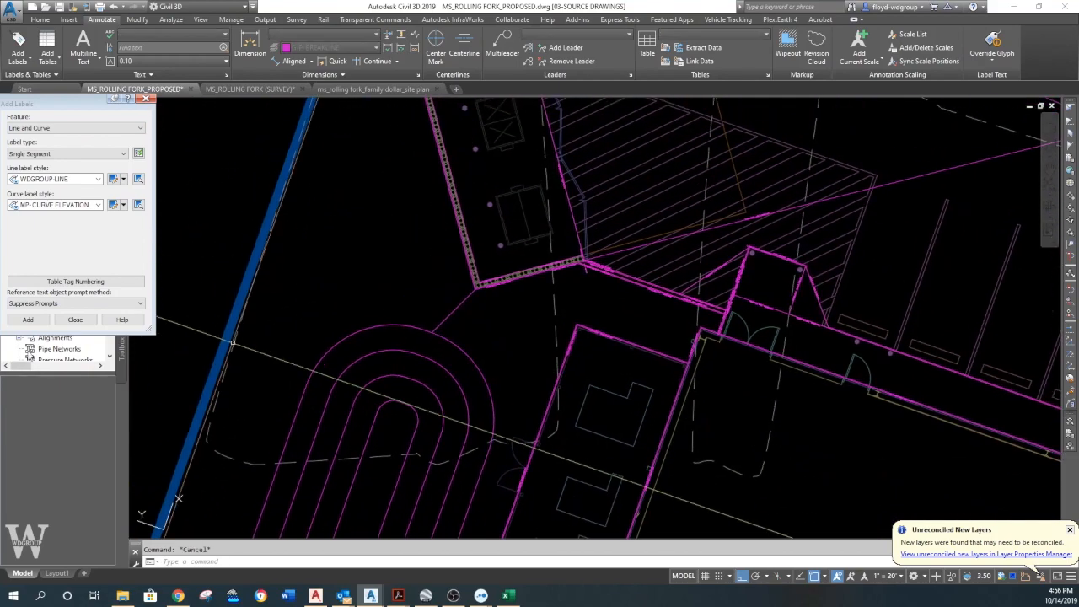
scroll(450, 322, up, 8)
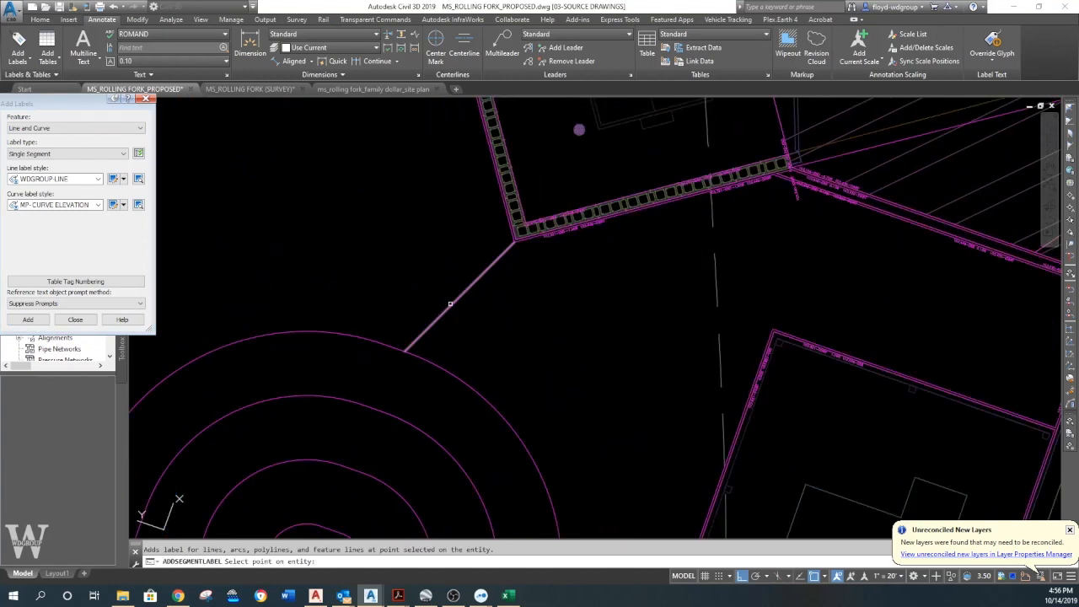
key(Escape)
Examine the elevation and grade labels on the enclosure side away from the pond.
scroll(465, 293, down, 5)
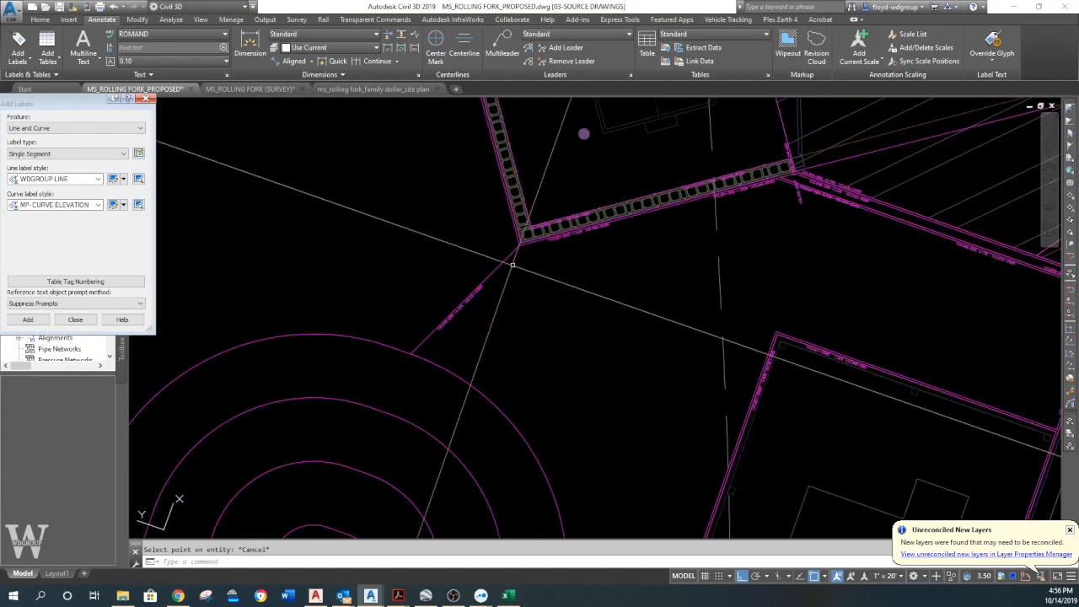
scroll(453, 358, up, 3)
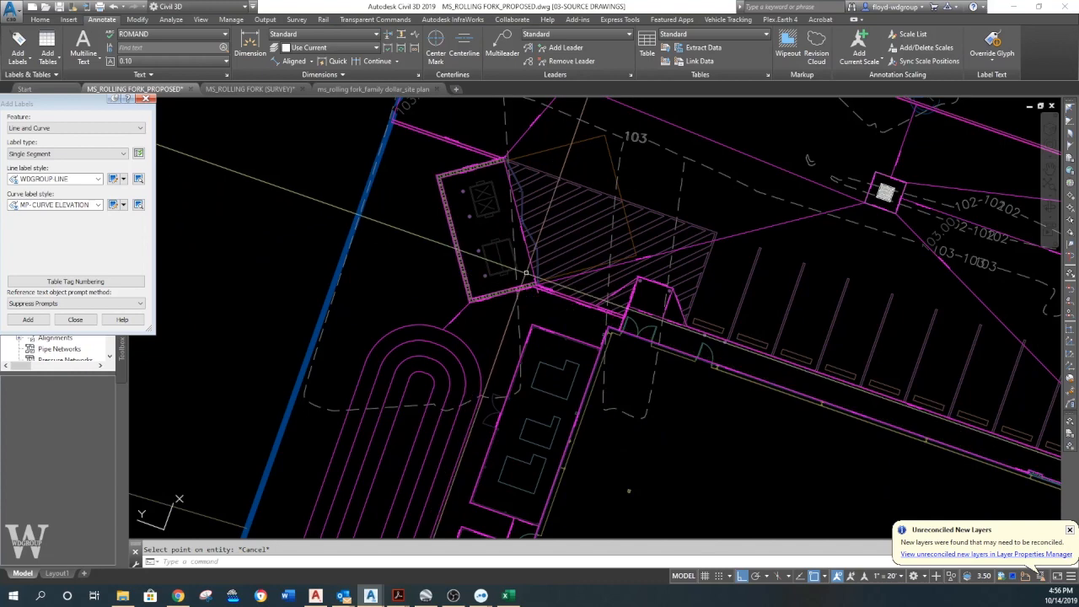
scroll(513, 284, up, 2)
scroll(513, 284, down, 3)
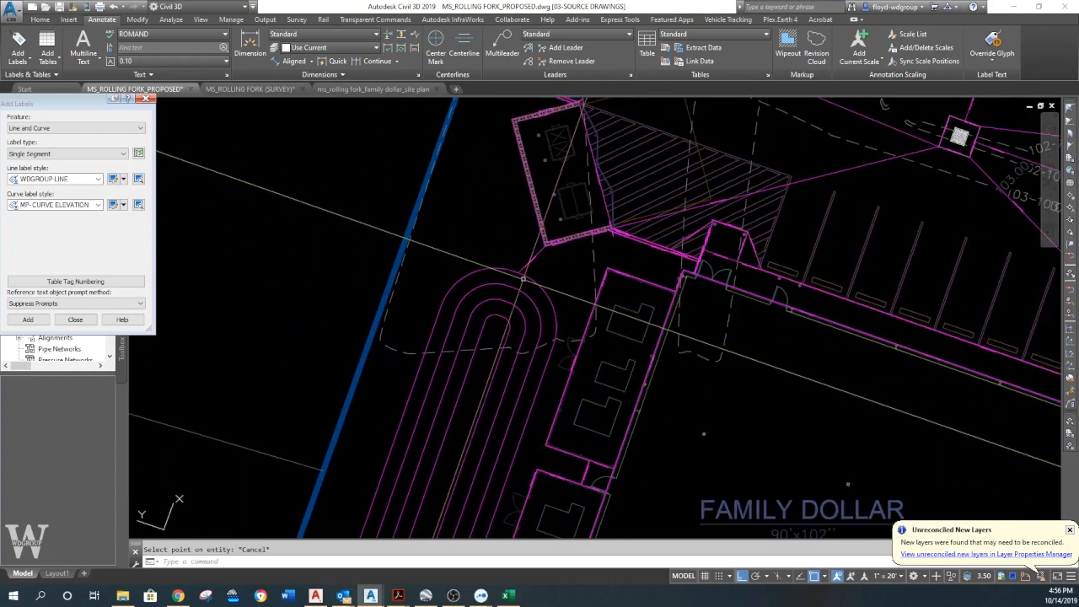
scroll(487, 172, up, 2)
scroll(506, 184, up, 4)
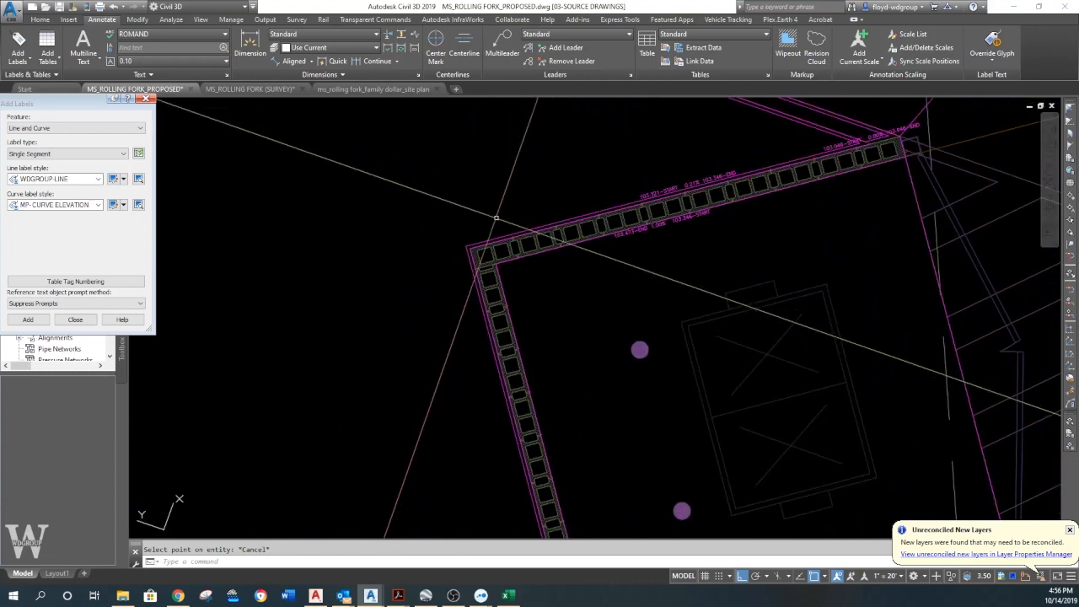
Join the property-side feature line, the dumpster enclosure's outer feature line and the rear pond tie-in line into one feature line.
click(478, 251)
scroll(476, 253, down, 2)
scroll(565, 215, up, 8)
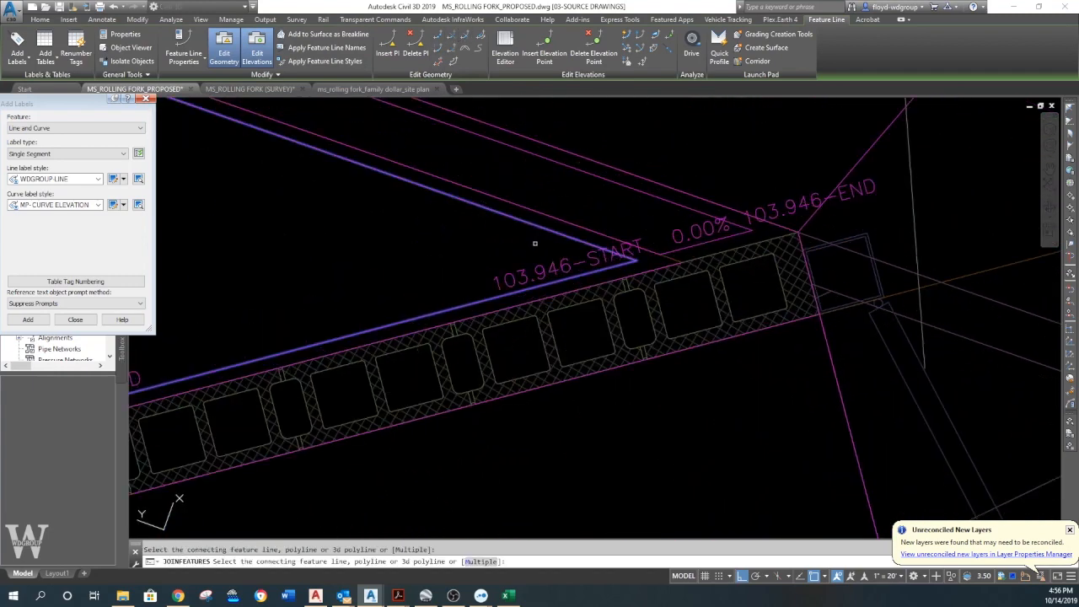
scroll(535, 243, down, 5)
middle_drag(506, 219, 395, 141)
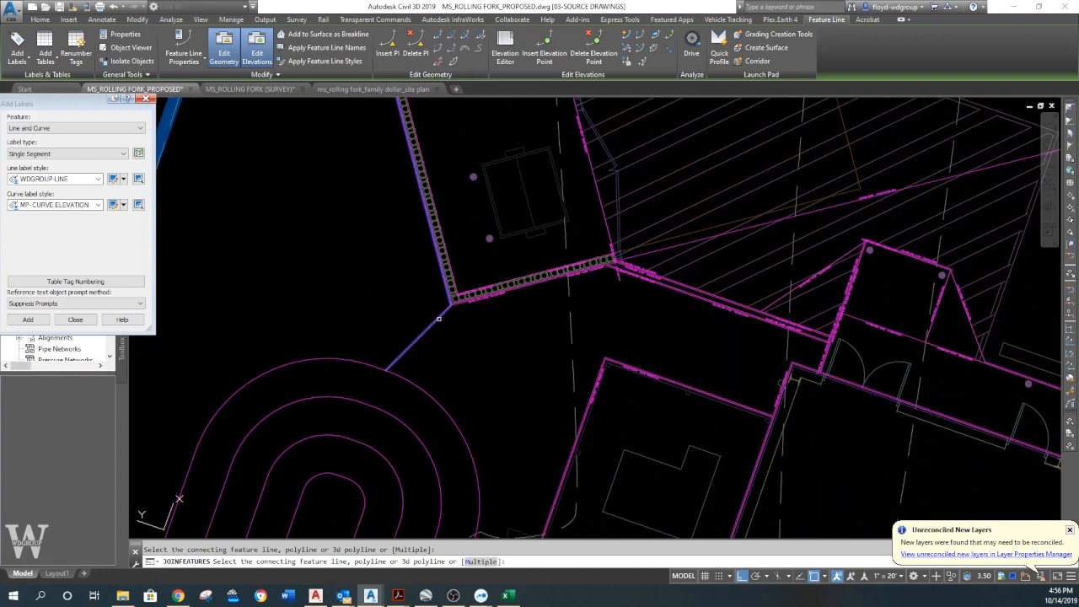
scroll(439, 319, down, 5)
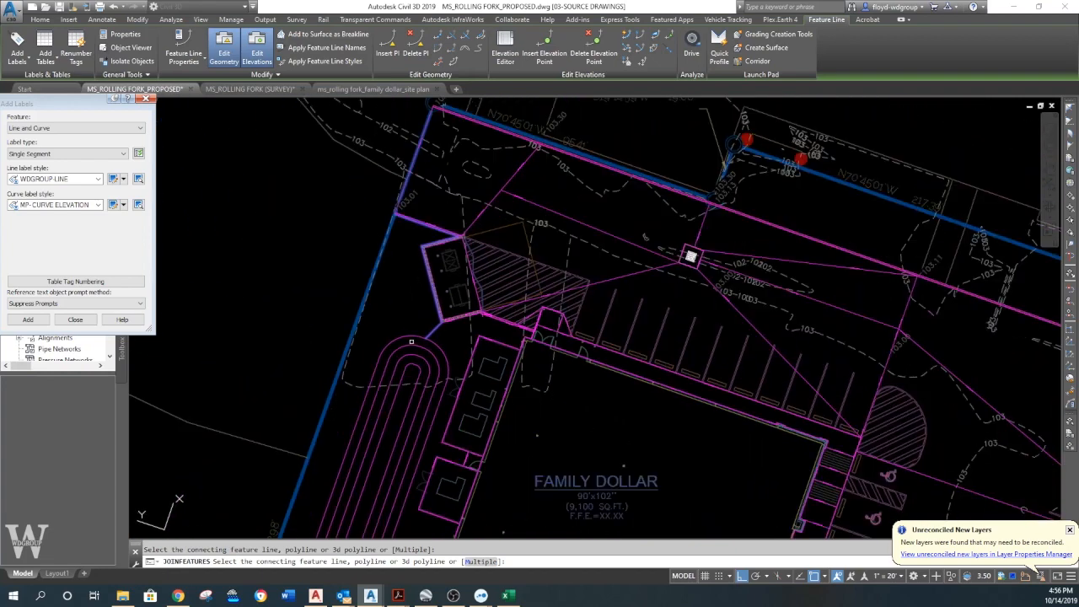
middle_drag(427, 345, 447, 293)
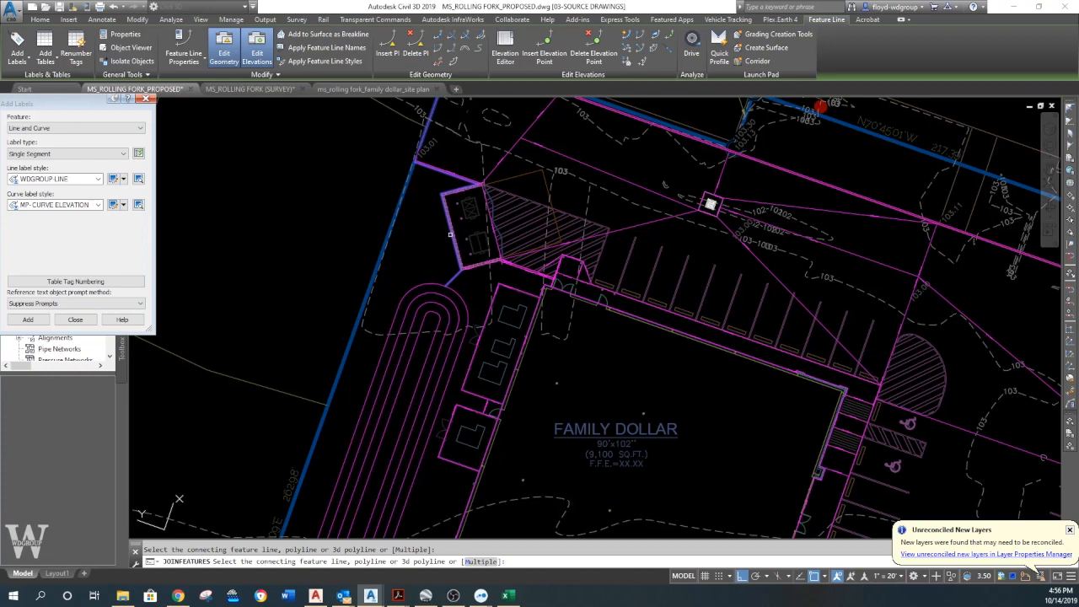
scroll(447, 140, down, 6)
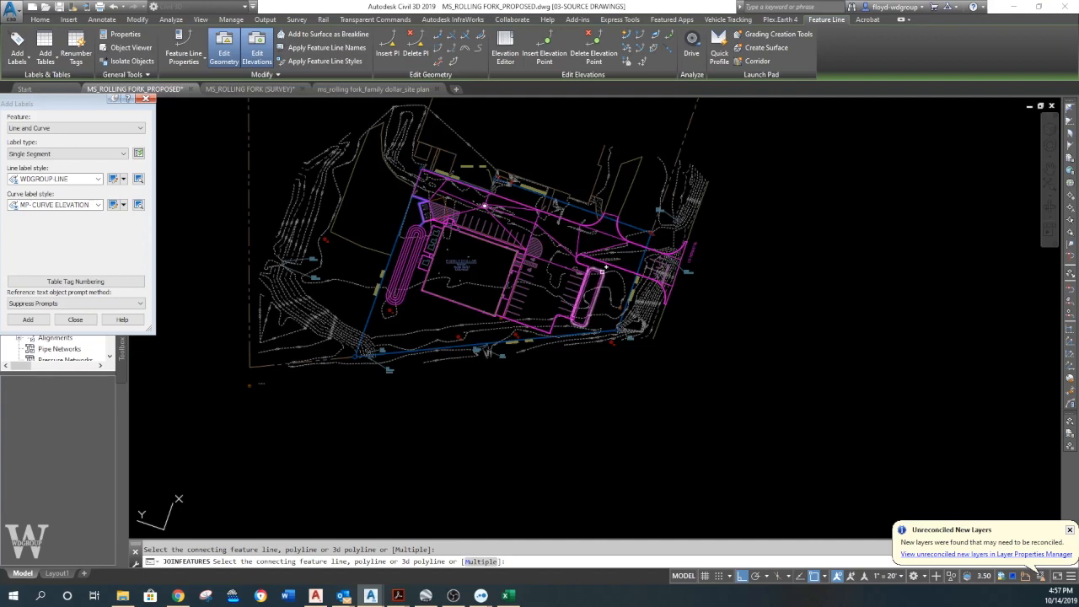
scroll(431, 252, up, 6)
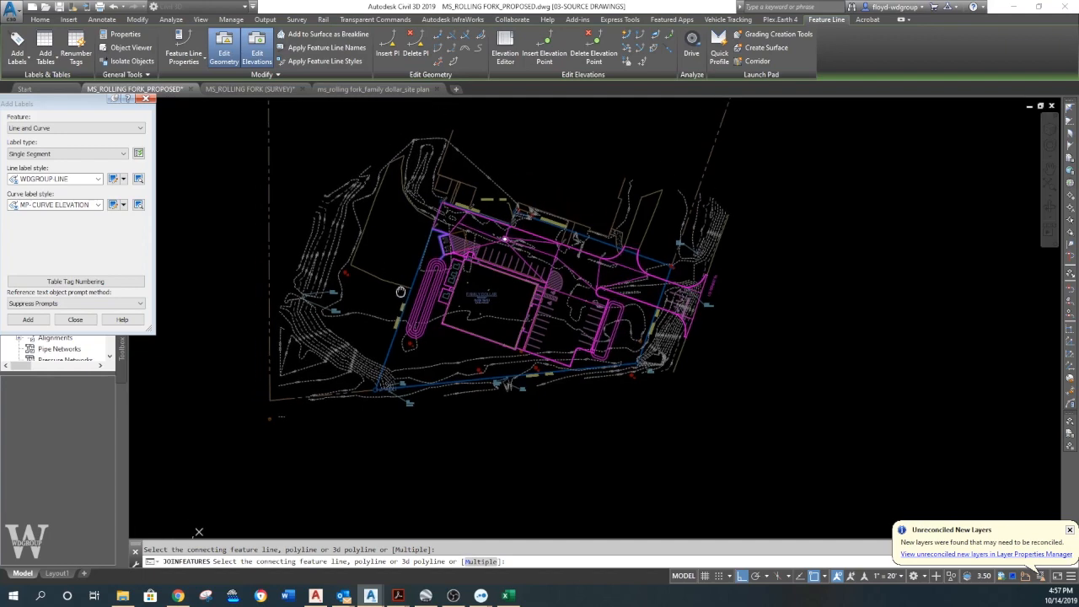
key(Escape)
Draw a feature line from the building's rear outer corner at elevation 103.500 to the outermost ring of the rear pond.
scroll(368, 427, up, 2)
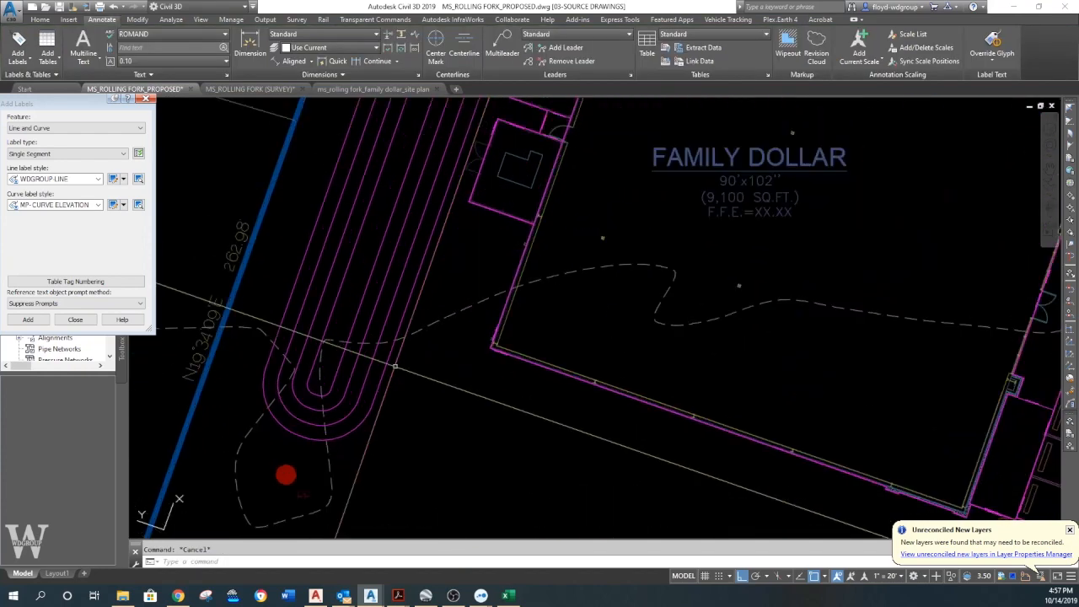
click(39, 20)
click(174, 49)
click(180, 66)
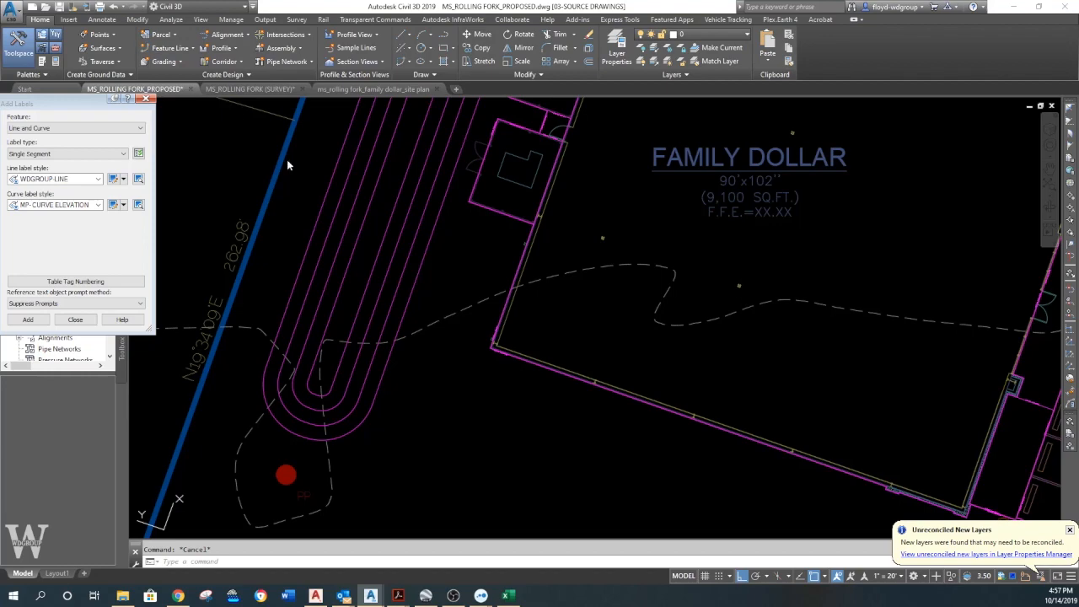
click(427, 399)
scroll(482, 361, up, 6)
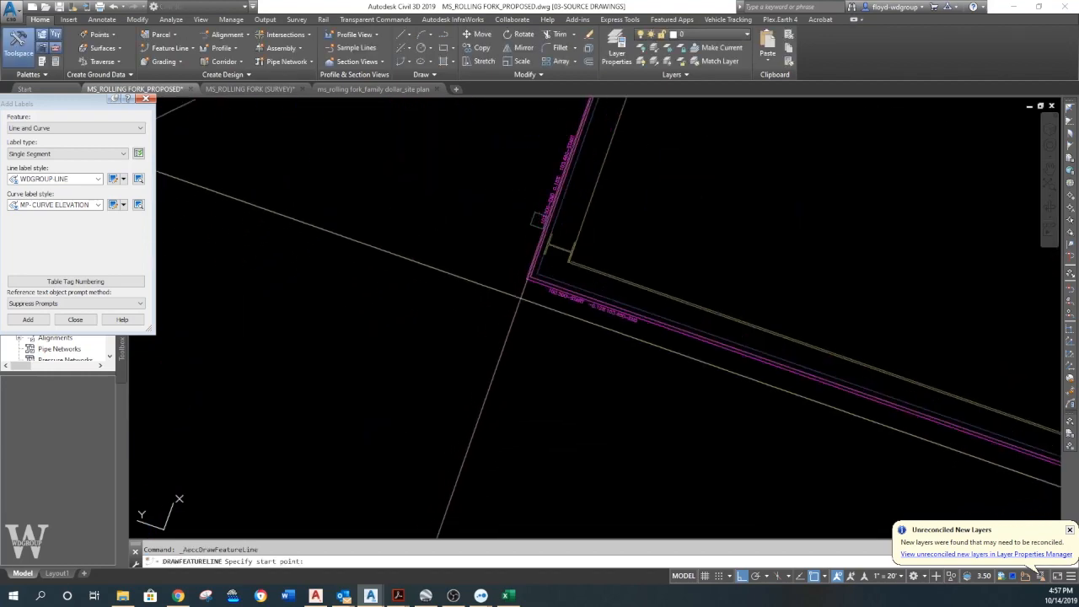
click(529, 281)
scroll(430, 349, down, 3)
middle_drag(378, 325, 558, 230)
key(Return)
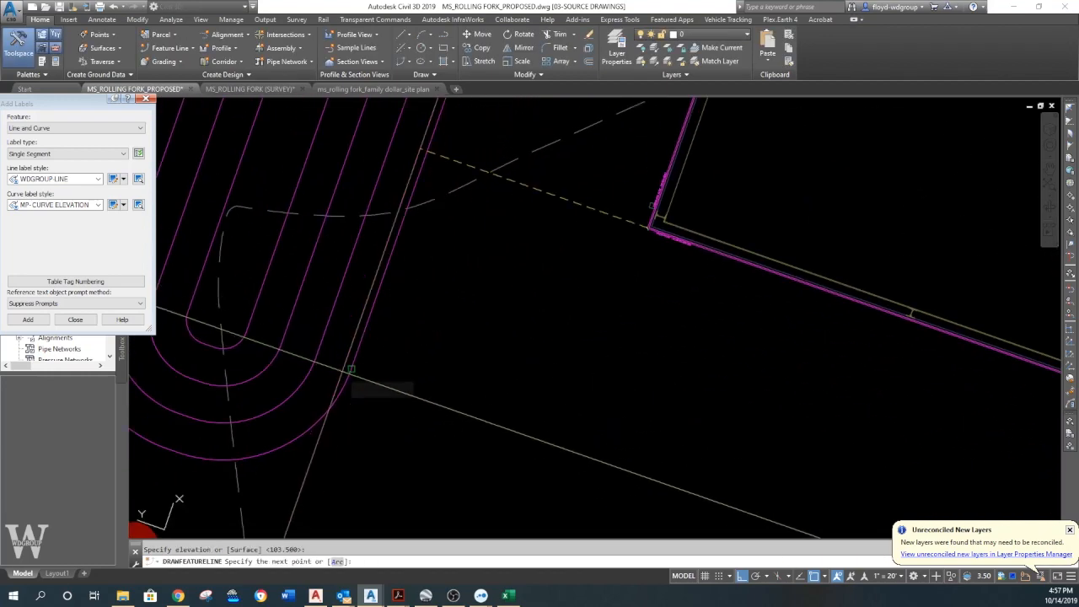
scroll(350, 368, up, 3)
key(Escape)
Break the rear pond's outermost ring where the new tie-in line meets it.
text(br)
key(Return)
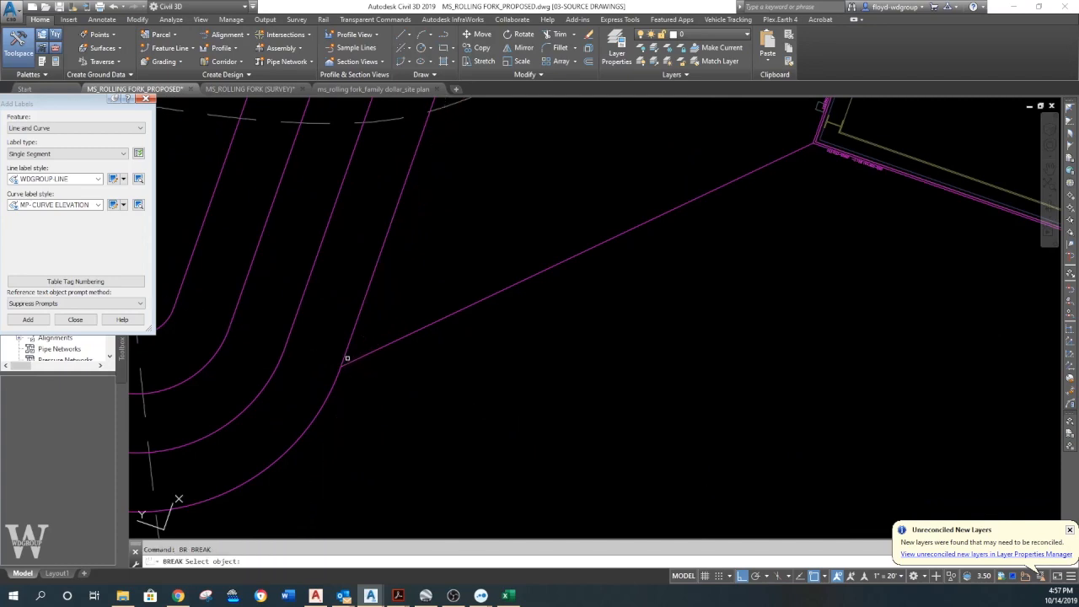
click(343, 357)
key(Escape)
scroll(339, 369, down, 5)
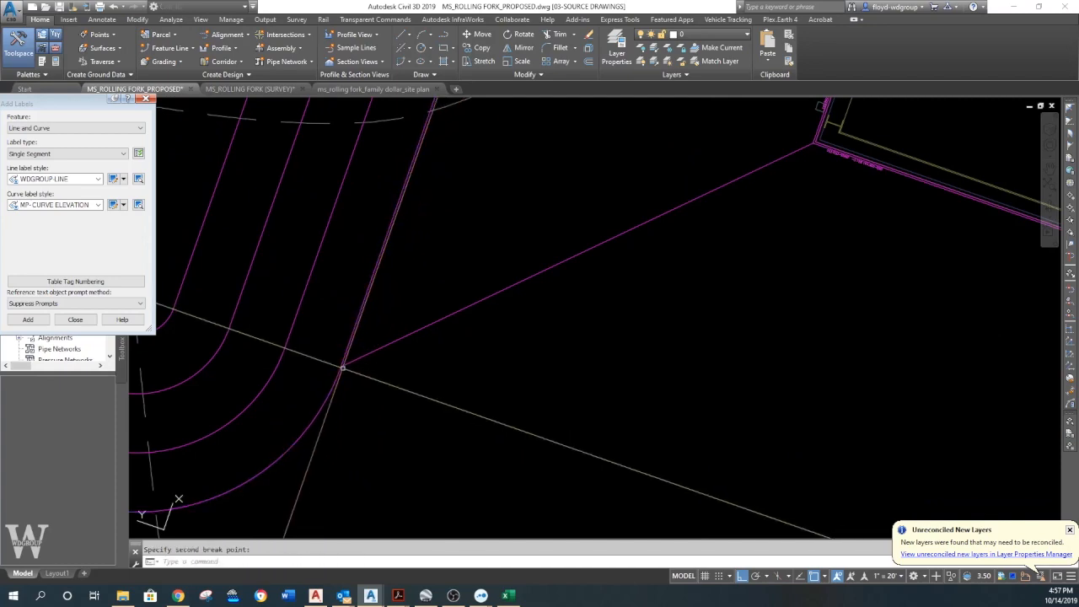
Break the building's outer feature line at the rear corner where the pond tie-in line starts.
scroll(454, 356, up, 7)
key(Return)
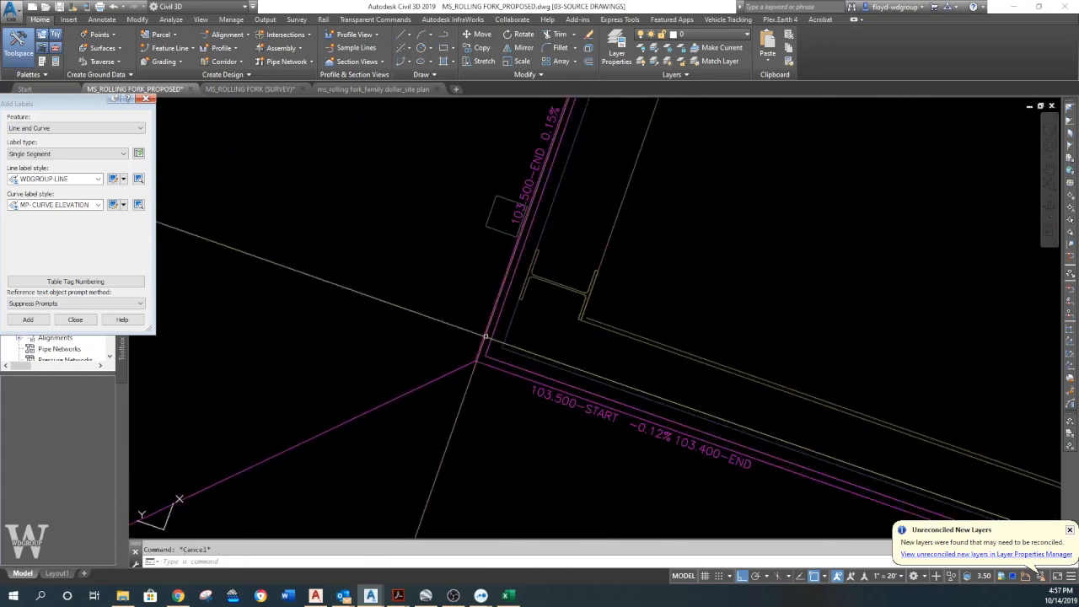
click(477, 360)
text(f)
key(Return)
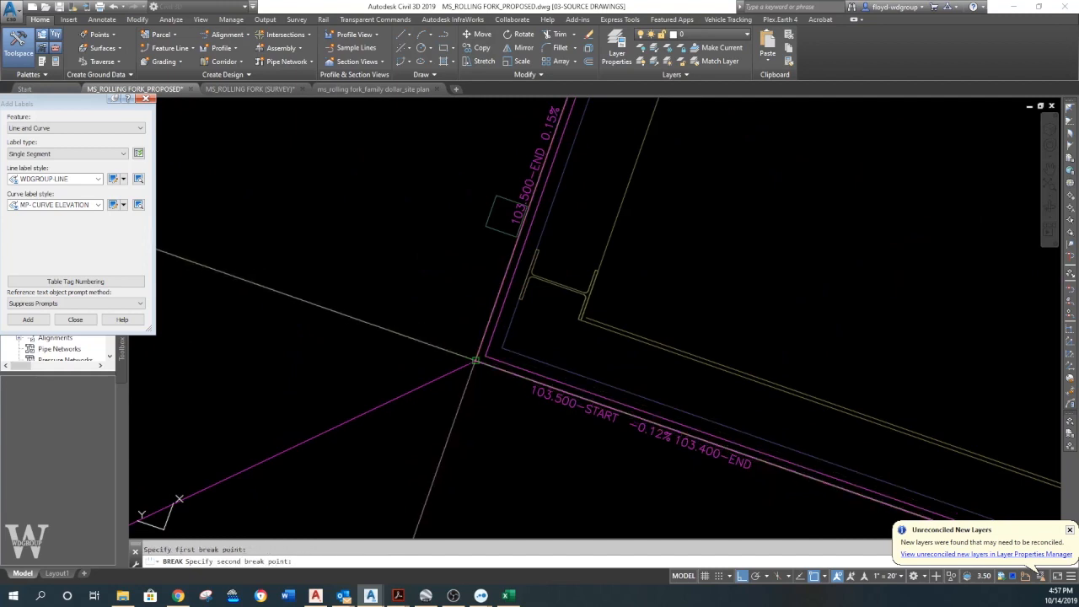
key(Escape)
click(476, 360)
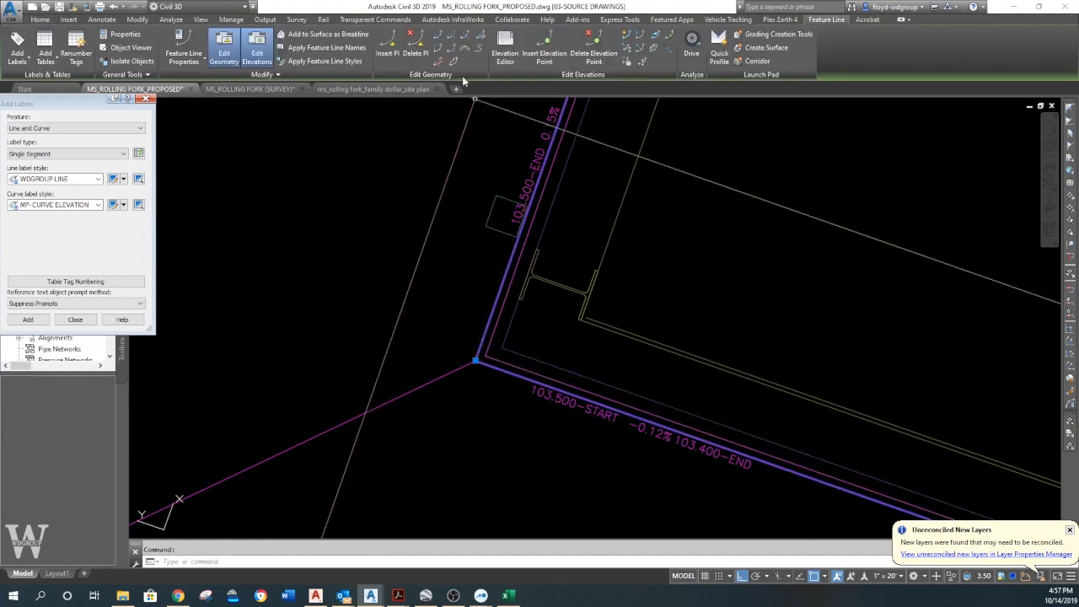
click(444, 47)
click(476, 361)
key(Escape)
scroll(472, 360, down, 6)
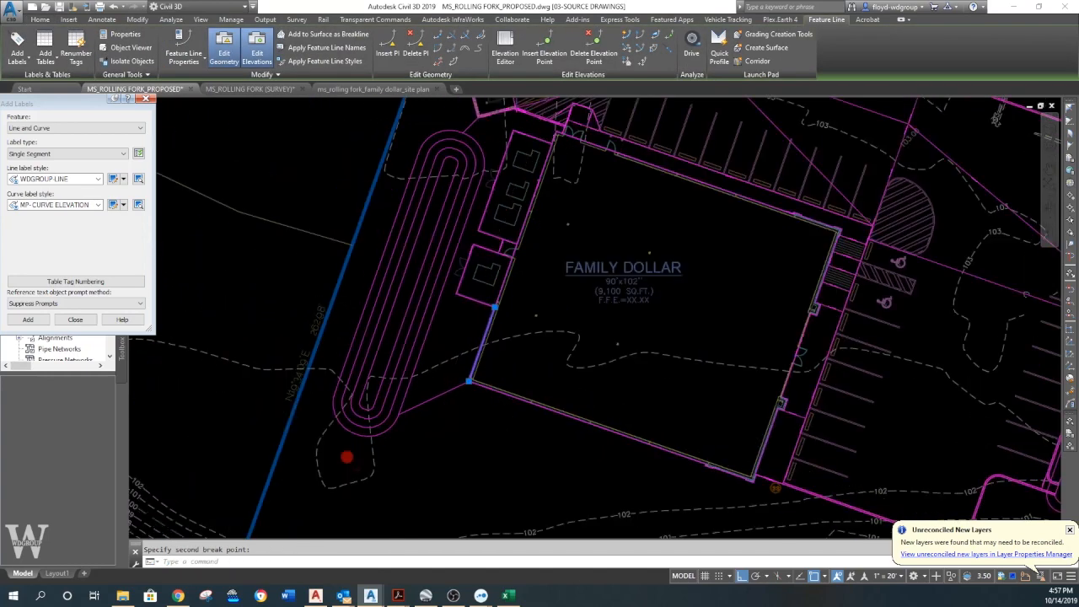
Join the enclosure feature line with the rear pond's outermost ring, the building tie-in line and the building's outer feature line.
click(455, 277)
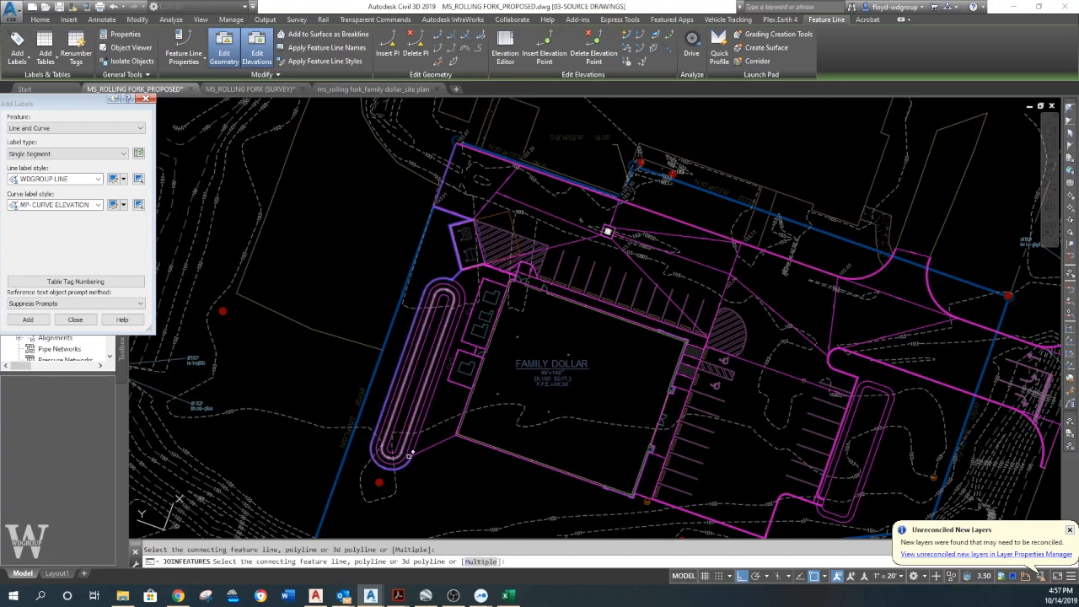
scroll(447, 447, up, 6)
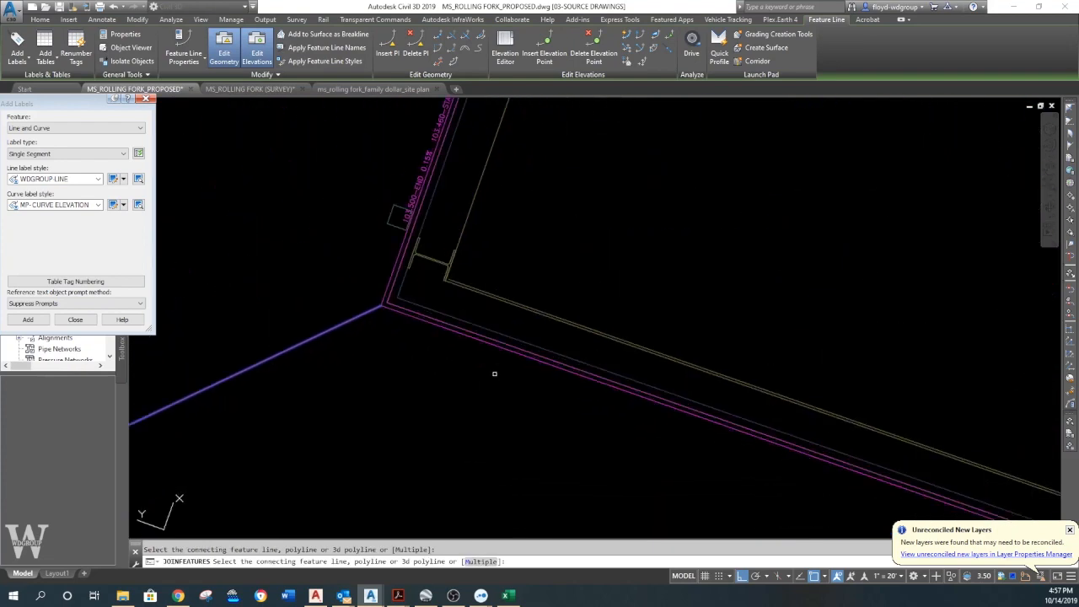
scroll(478, 369, down, 8)
middle_drag(735, 430, 328, 274)
middle_drag(688, 362, 528, 307)
scroll(395, 278, up, 9)
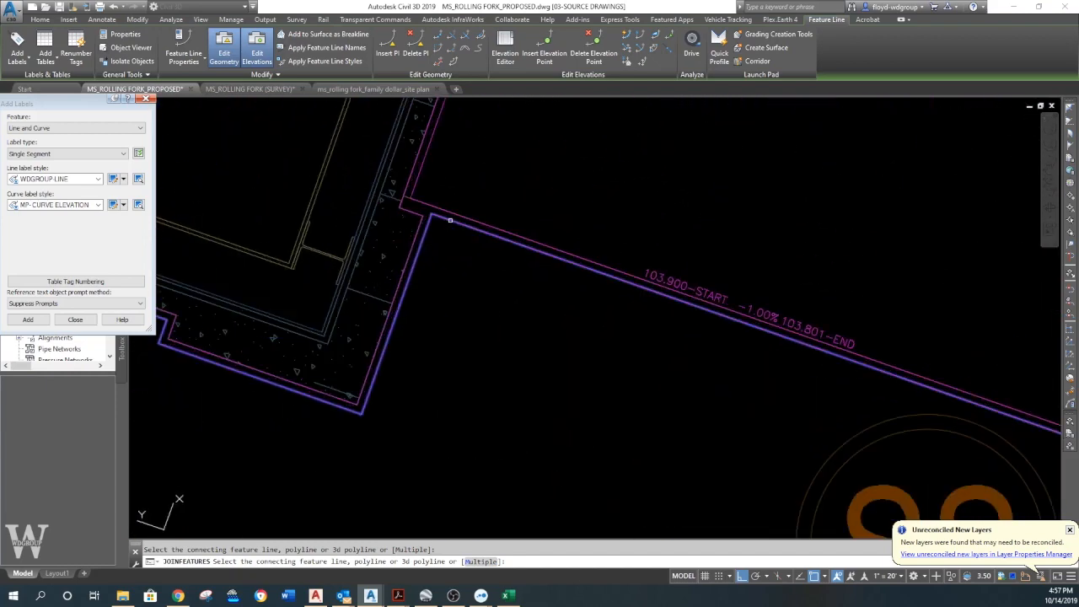
Continue the feature line join past the sidewalk and along the outer parking curb to the front pond.
scroll(643, 371, down, 6)
scroll(612, 355, up, 8)
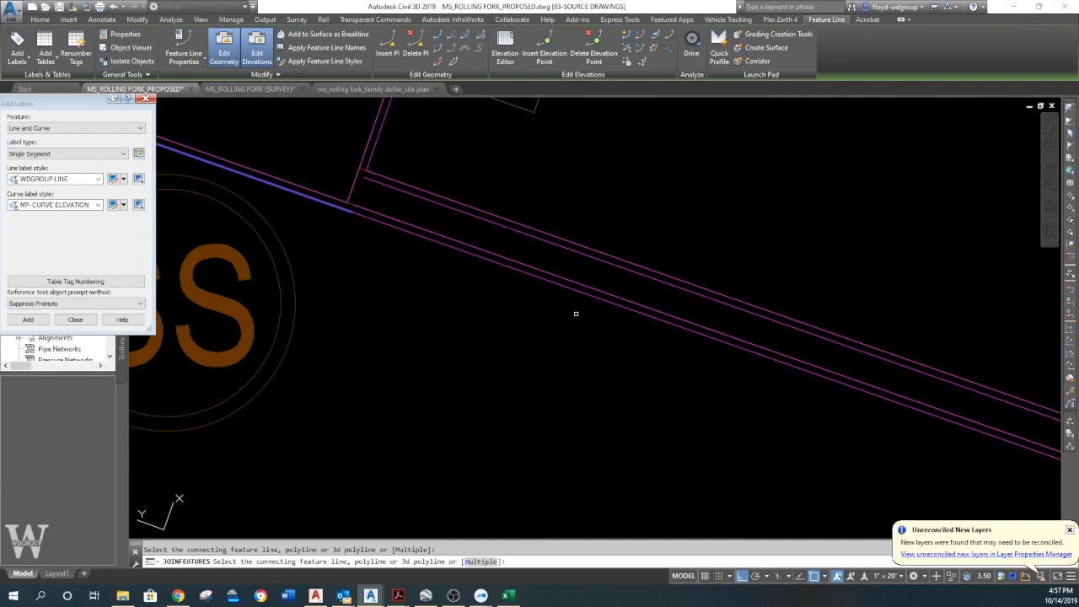
scroll(519, 325, down, 10)
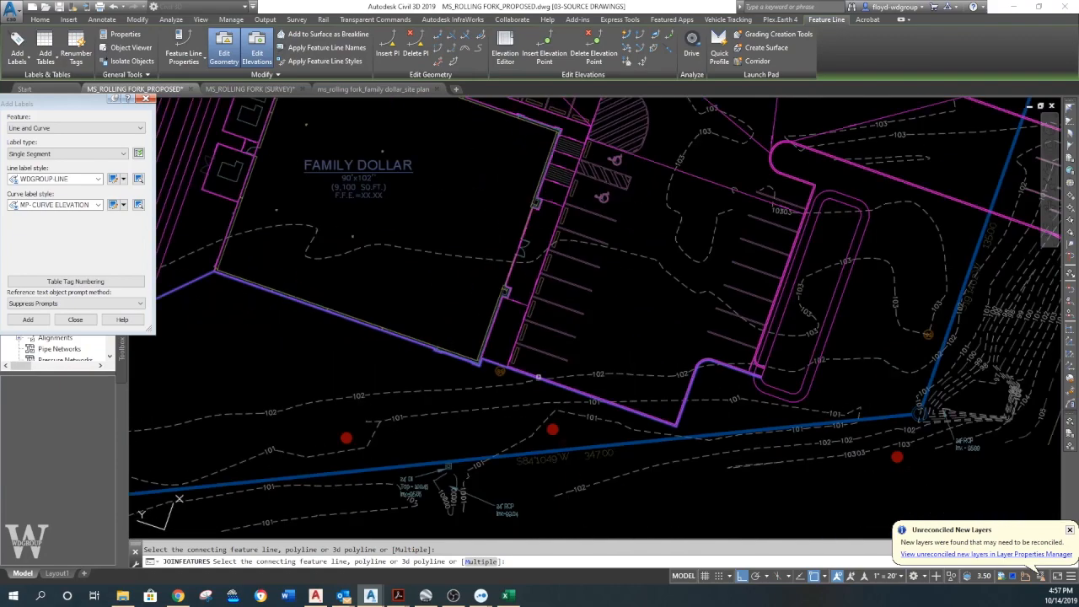
scroll(548, 377, up, 8)
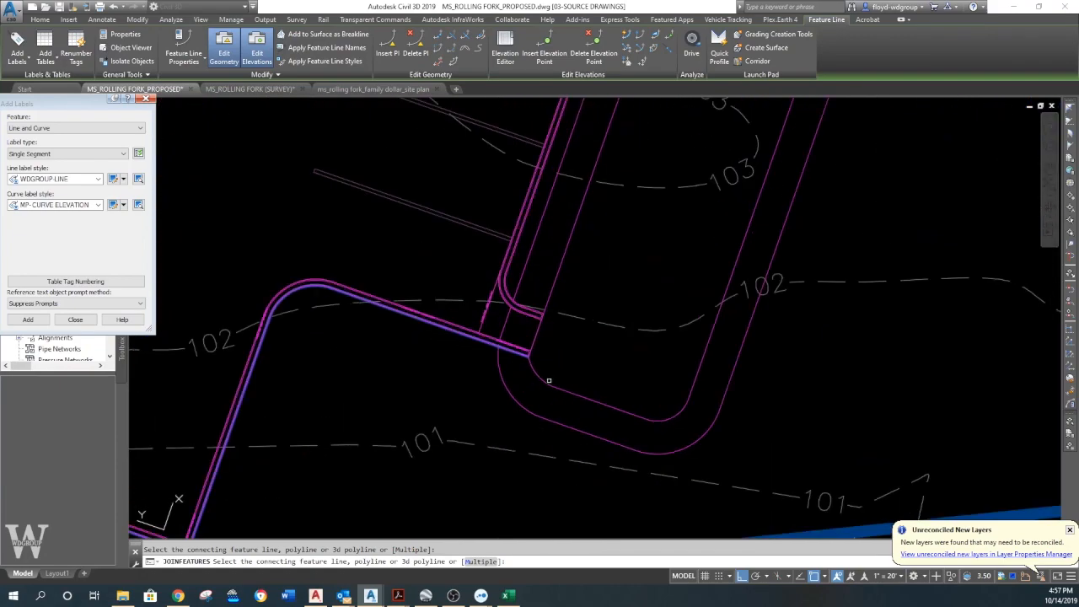
scroll(549, 379, down, 8)
scroll(489, 180, up, 2)
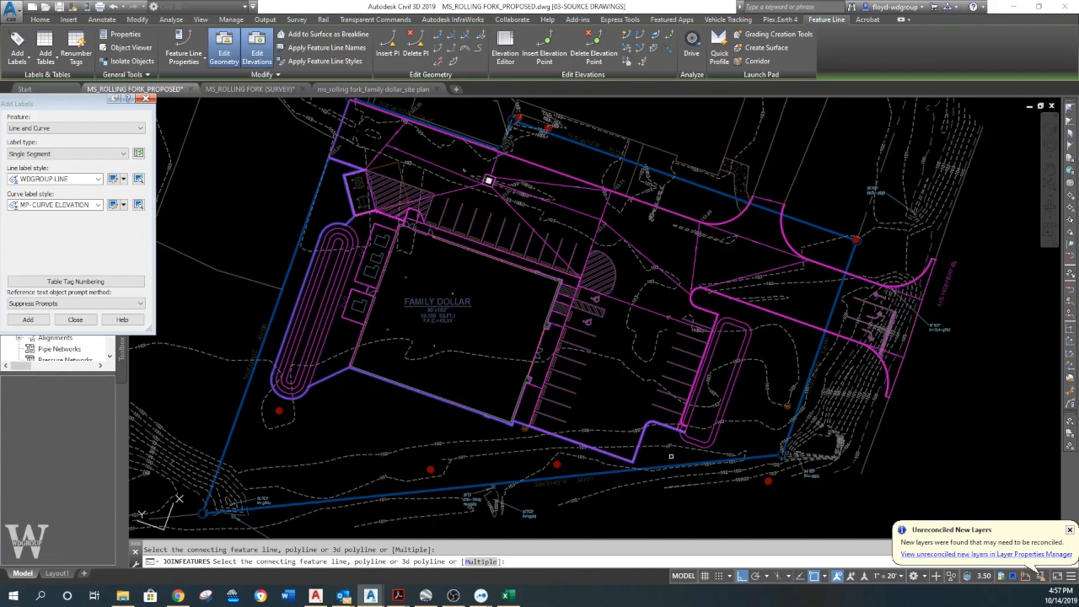
scroll(671, 456, up, 10)
key(Escape)
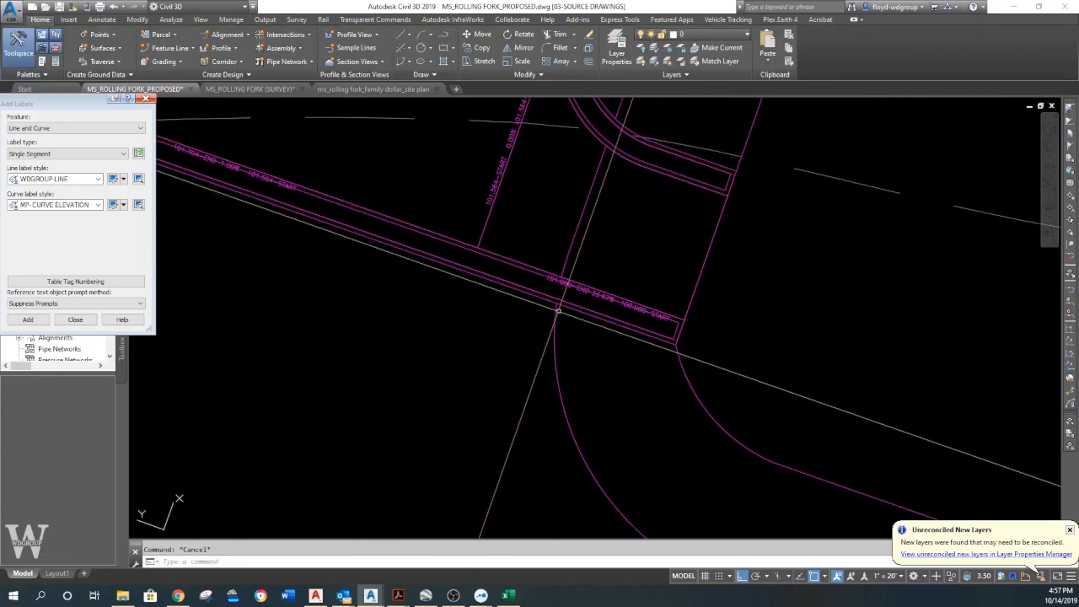
Break the outer parking curb feature line where the front pond's outer ring meets it.
scroll(557, 310, up, 4)
click(559, 295)
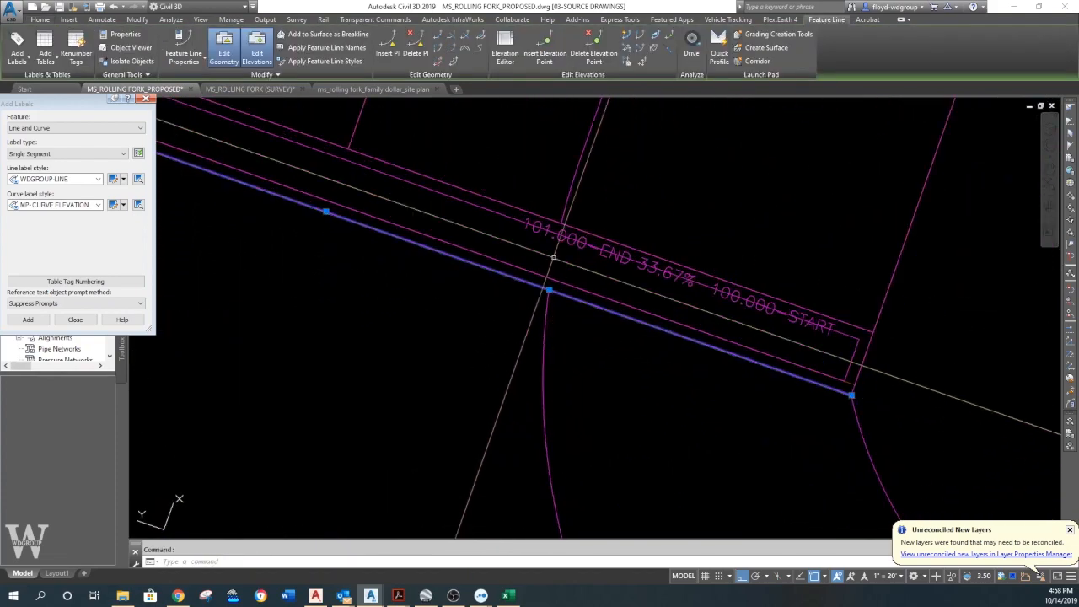
click(437, 35)
text(F)
key(Return)
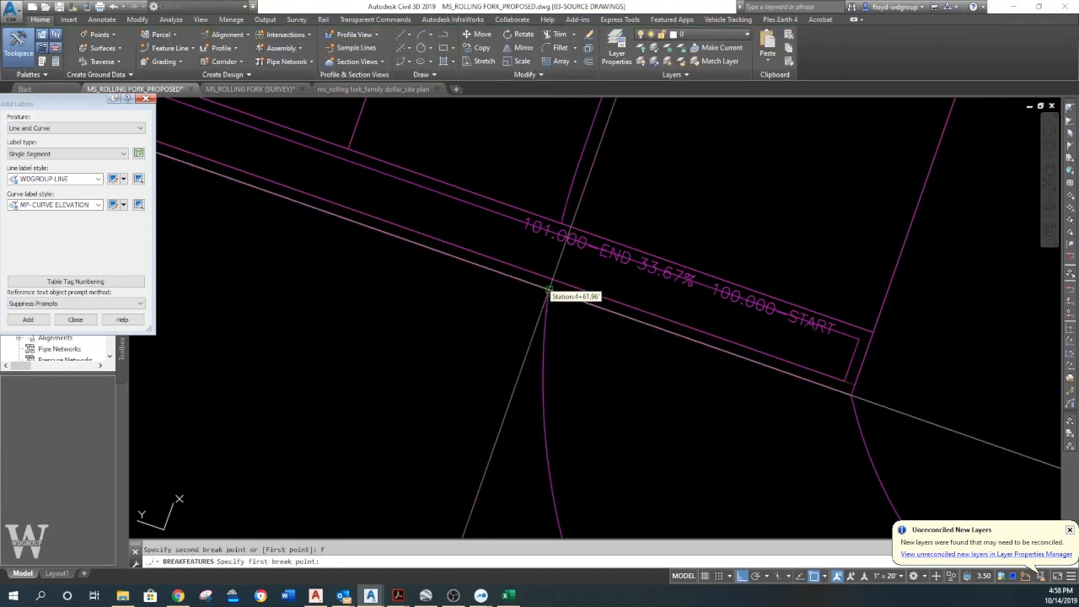
click(549, 289)
key(Escape)
Draw a polyline from the outer parking curb corner near the front pond perpendicular to the nearest entrance drive curb line, and select it.
scroll(534, 306, down, 14)
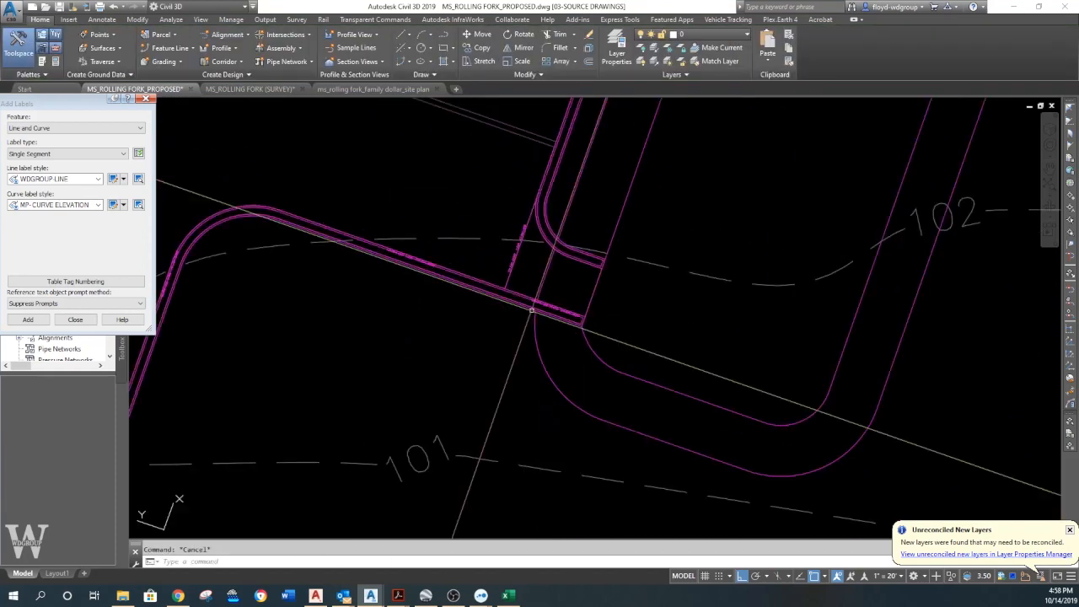
scroll(595, 270, up, 8)
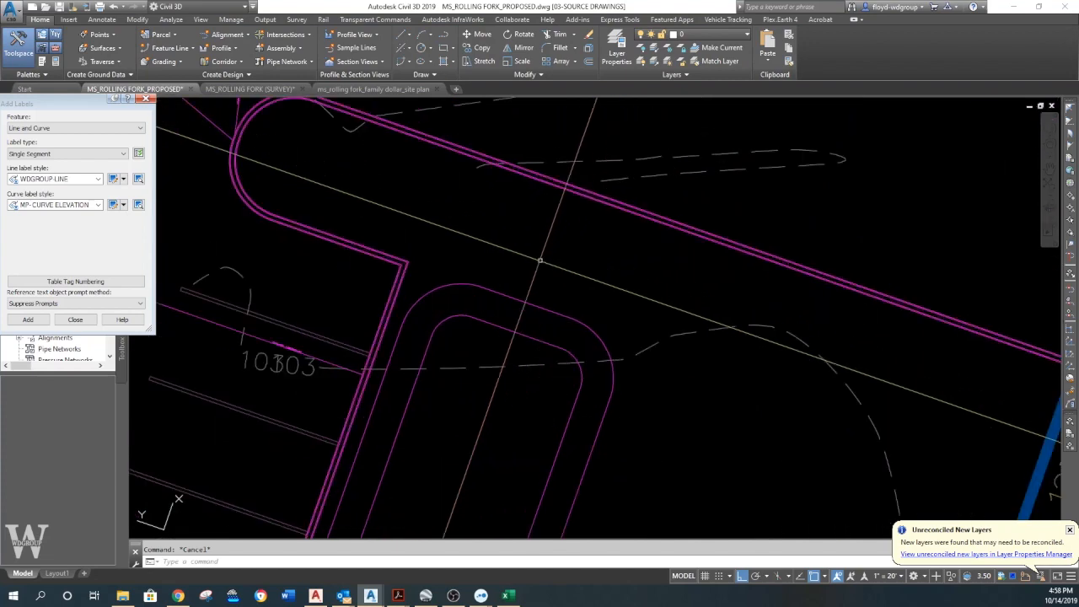
middle_drag(405, 246, 460, 290)
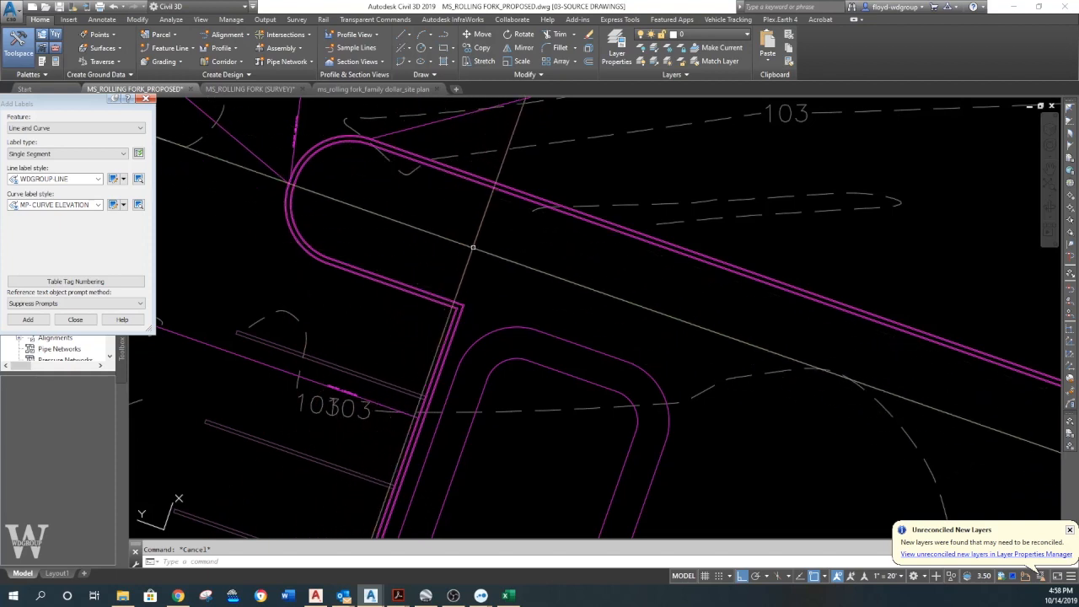
scroll(471, 288, up, 3)
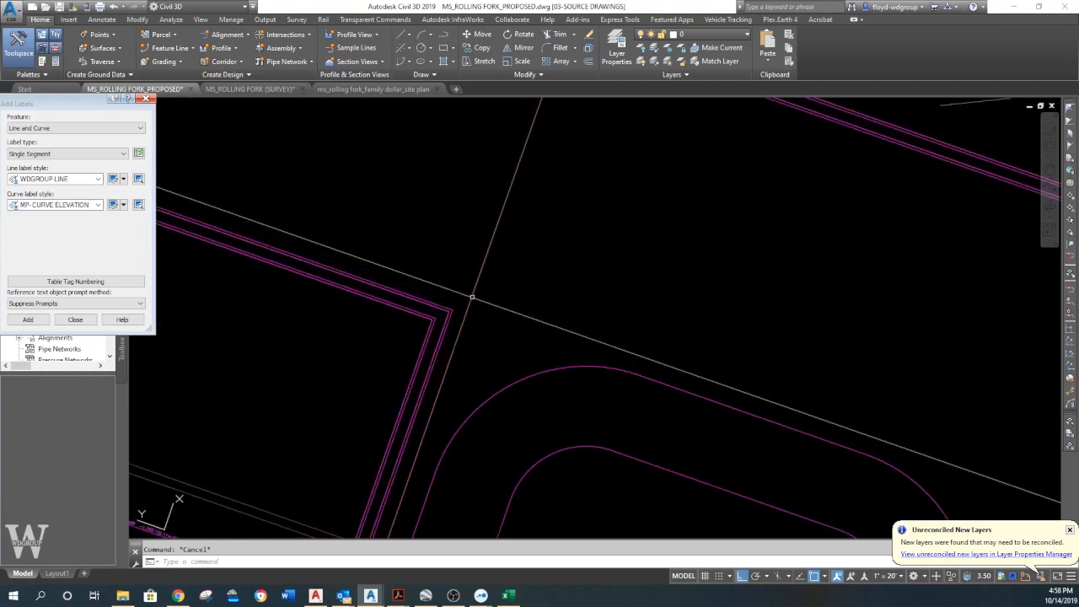
middle_drag(472, 297, 440, 389)
text(pl)
key(Return)
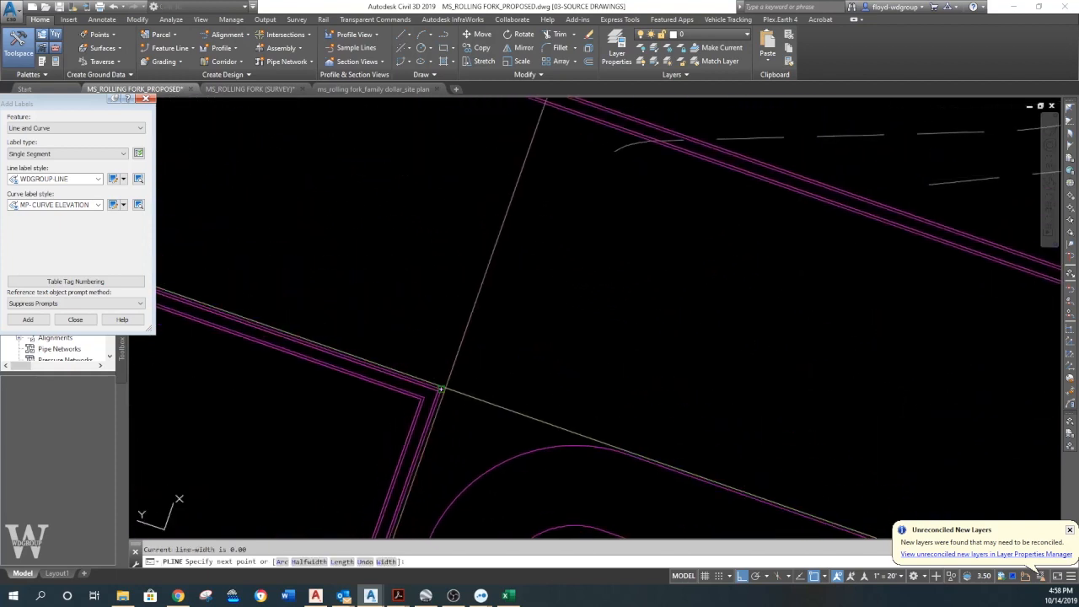
text(per)
key(Return)
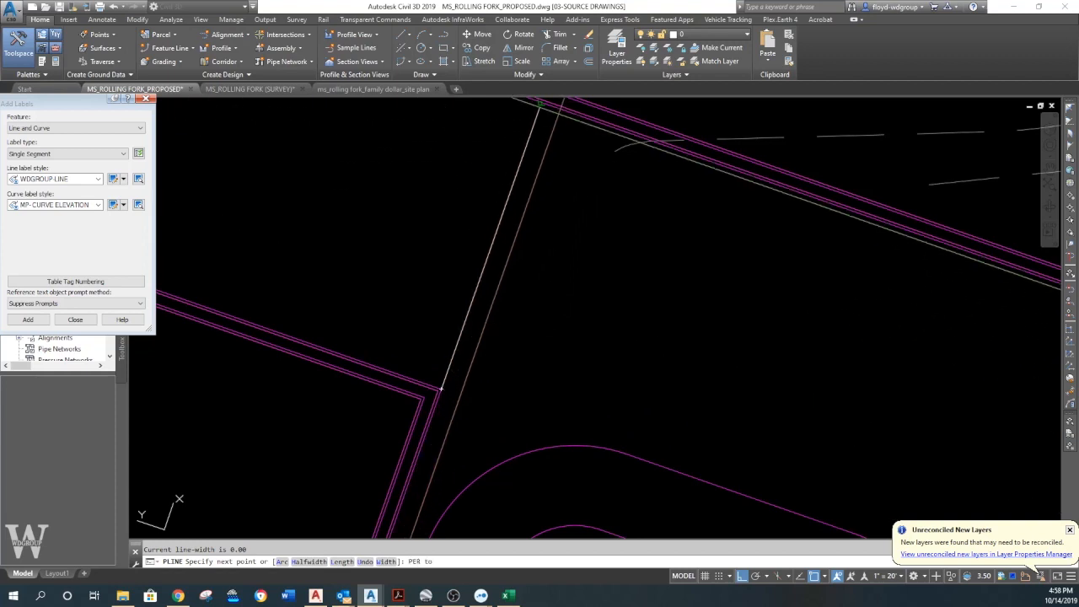
middle_drag(440, 389, 435, 476)
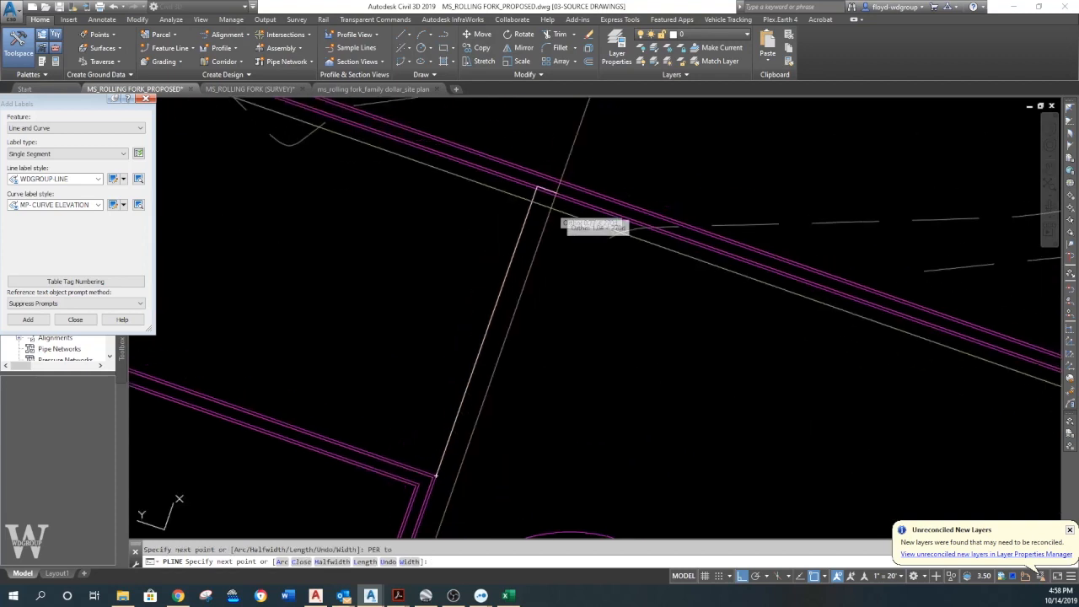
text(u)
key(Return)
text(per)
key(Return)
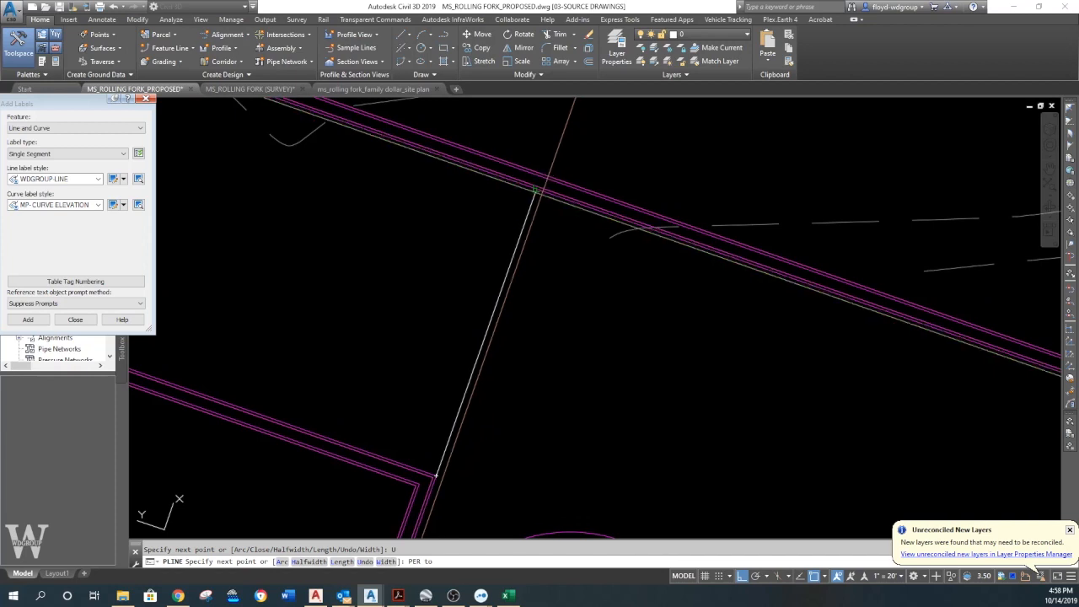
click(539, 191)
key(Escape)
key(Escape)
click(529, 209)
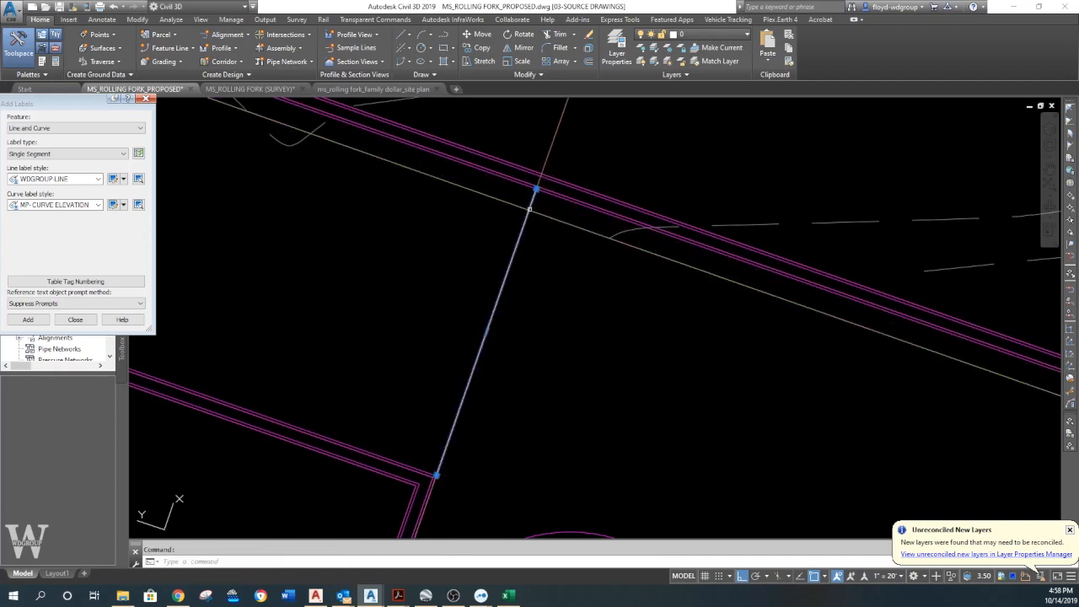
Set the elevation of the polyline between the parking curb corner and the entrance drive curb to 0.
right_click(541, 246)
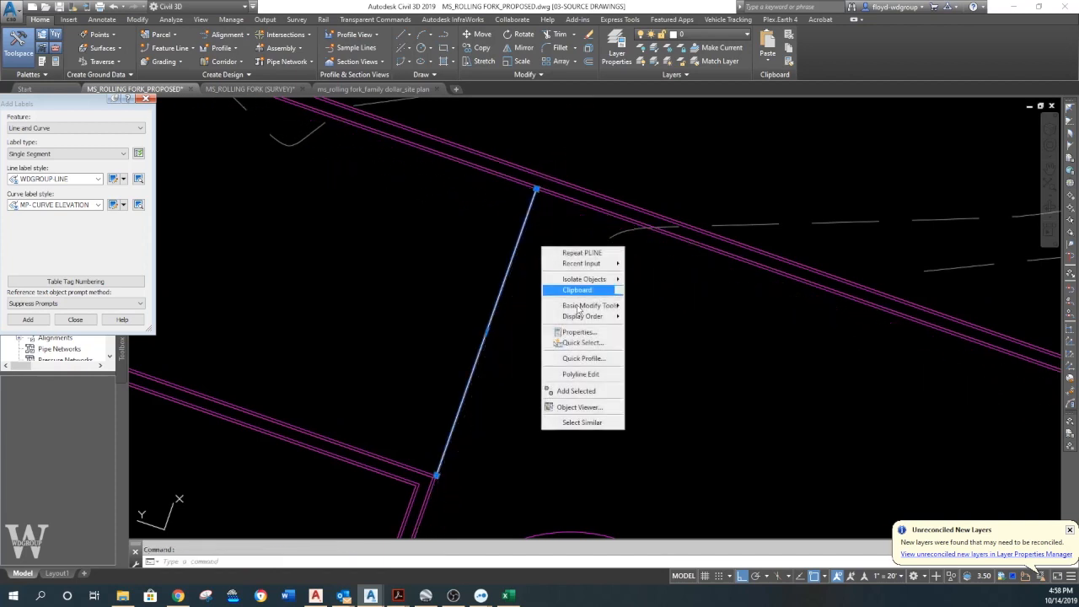
click(587, 423)
right_click(510, 280)
click(565, 364)
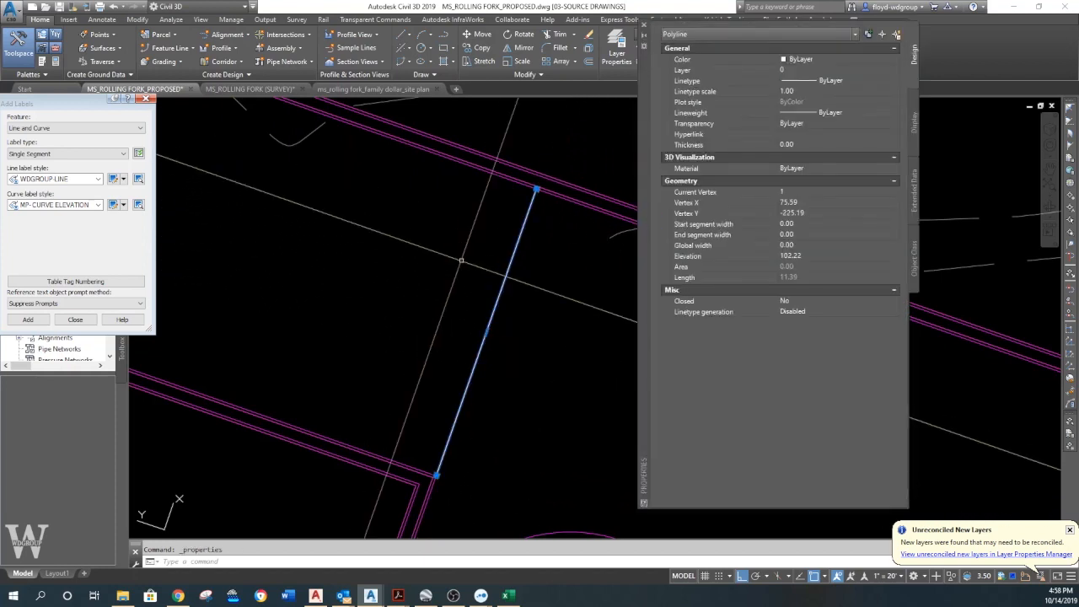
click(803, 256)
text(0)
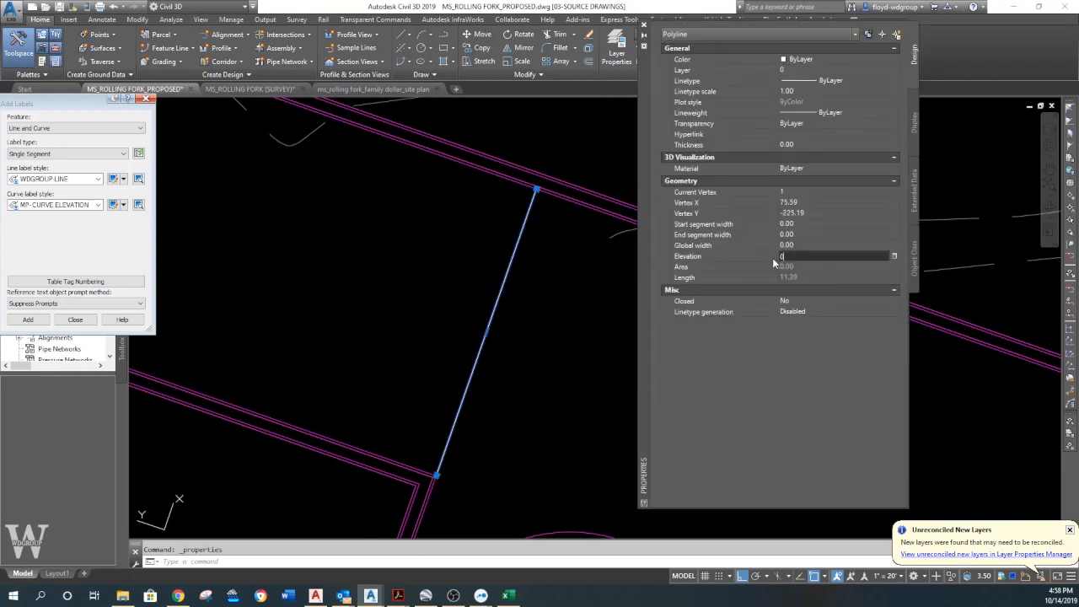
key(Escape)
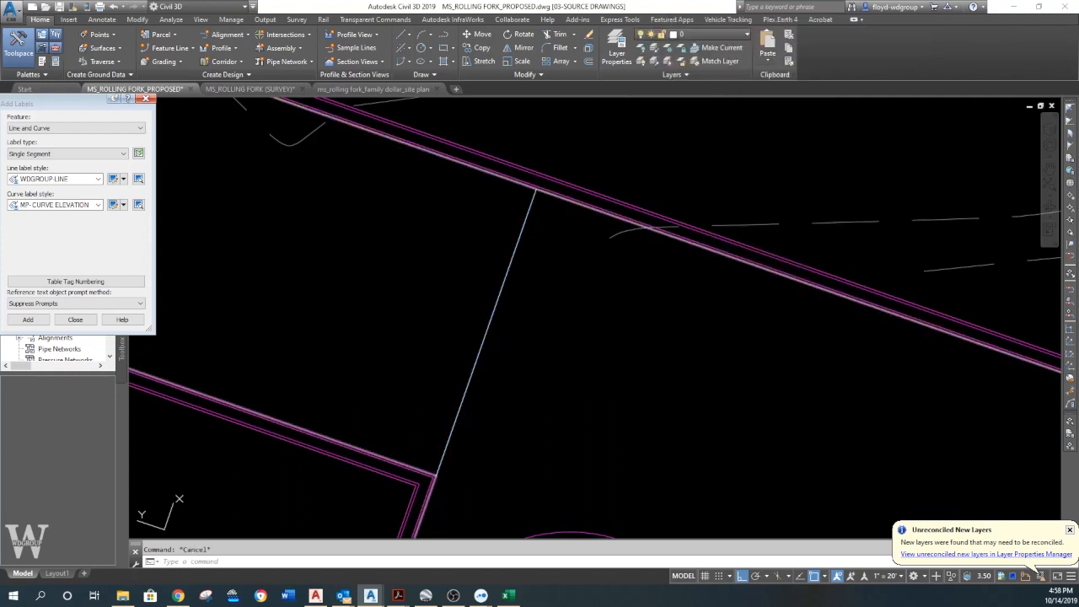
Insert a PI on the entrance drive curb feature line at the polyline's endpoint, accepting the 102.275 elevation.
click(553, 195)
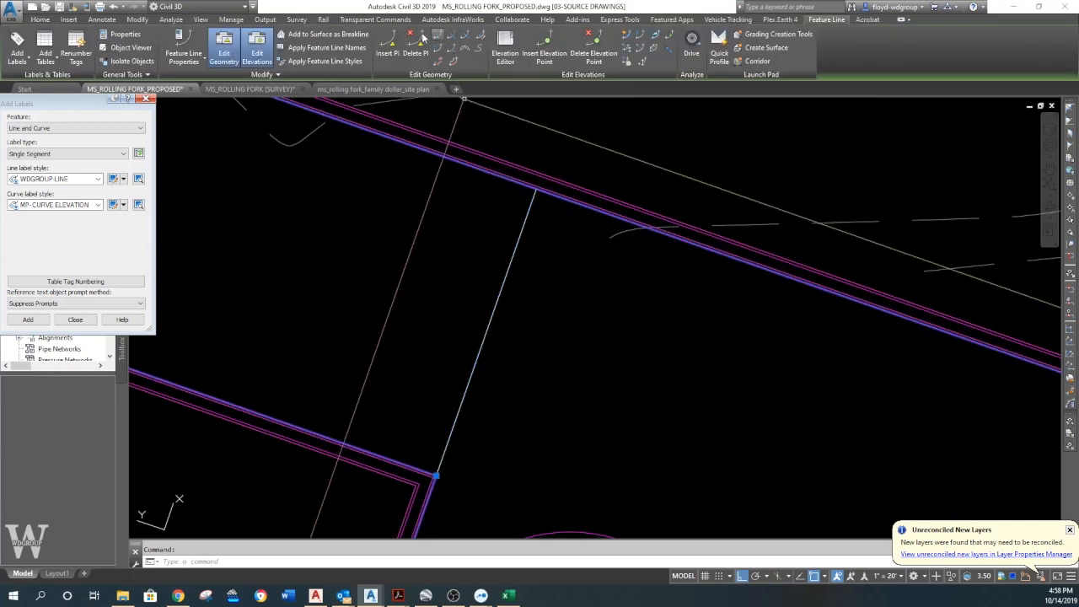
click(400, 48)
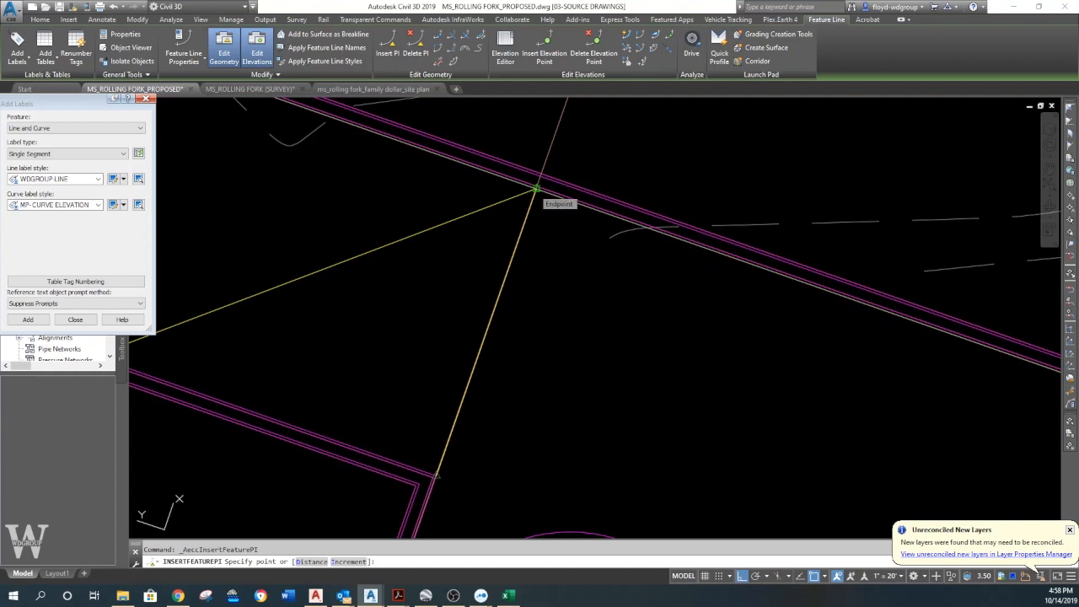
click(538, 185)
scroll(527, 202, down, 5)
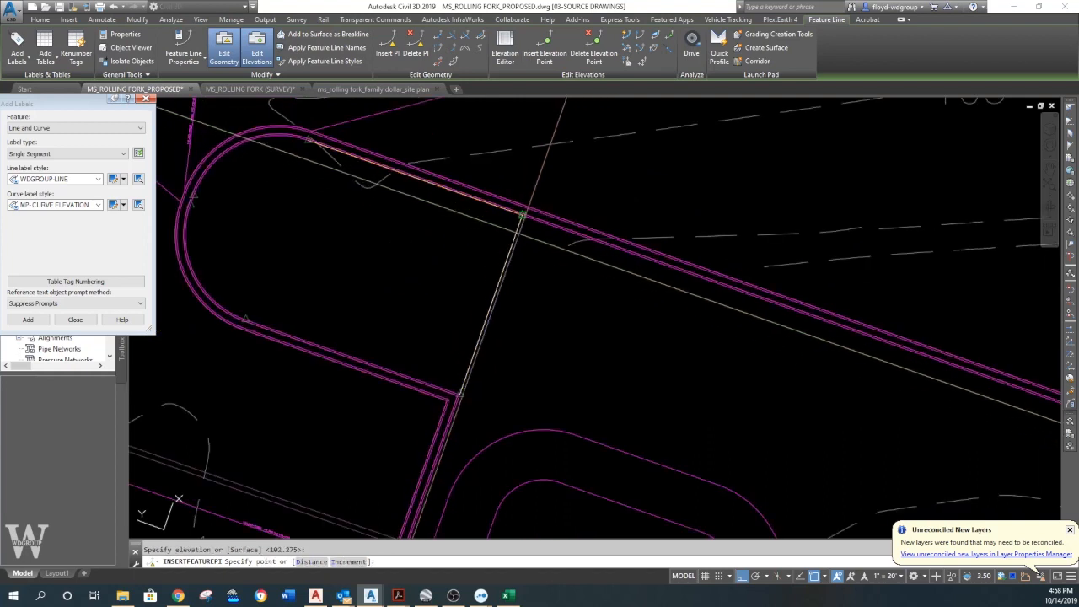
key(Return)
key(Return)
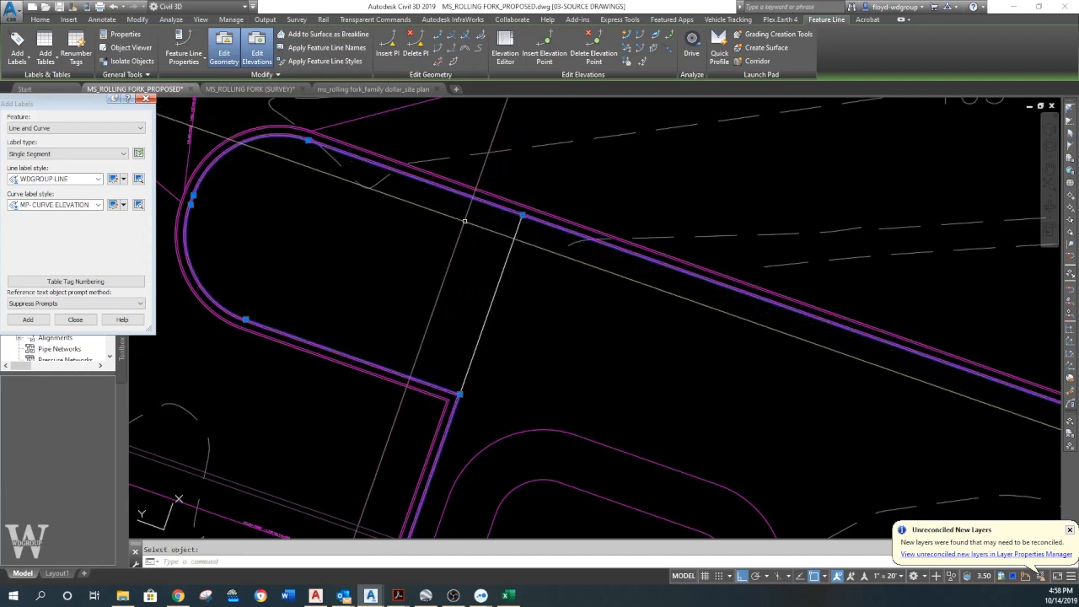
Label the entrance drive curb segments on both sides of the inserted PI and flip both labels.
scroll(500, 246, down, 4)
middle_drag(514, 245, 461, 234)
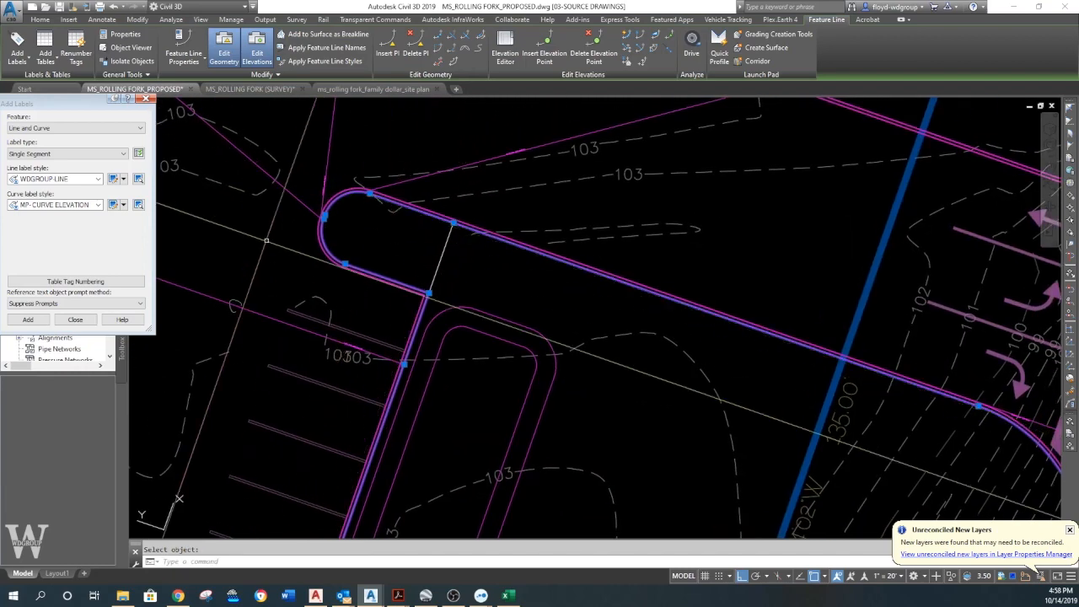
scroll(445, 226, up, 4)
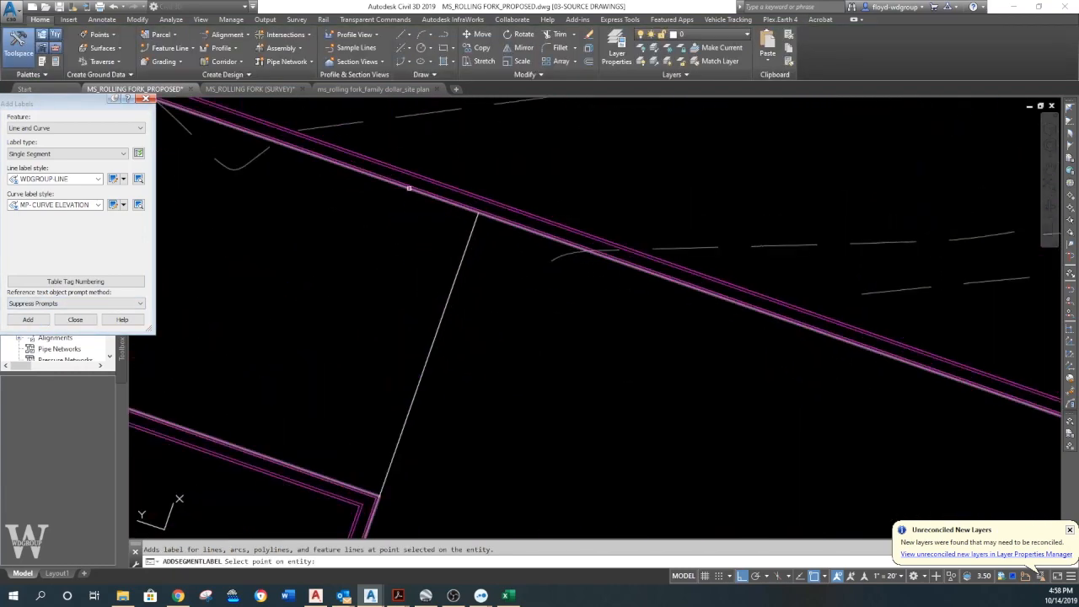
click(535, 231)
scroll(528, 229, up, 6)
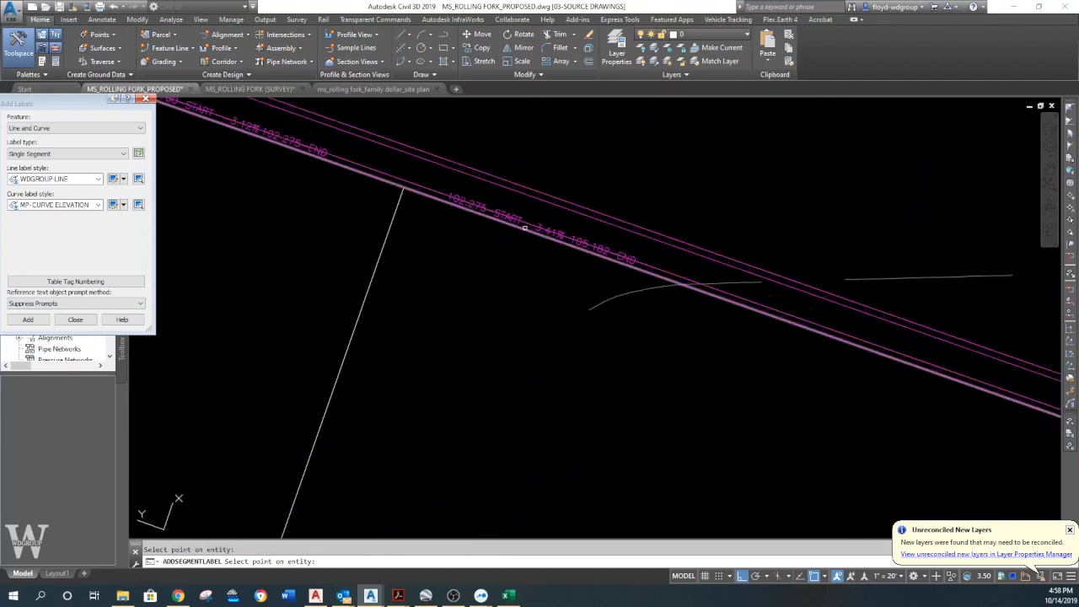
key(Escape)
click(557, 223)
middle_drag(257, 196, 489, 286)
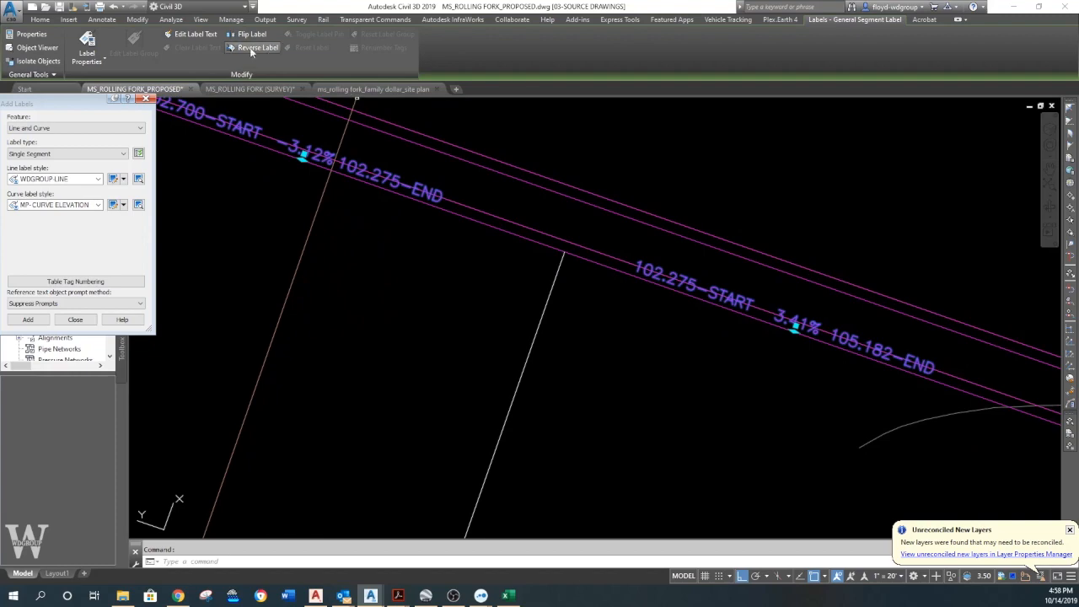
scroll(432, 236, down, 8)
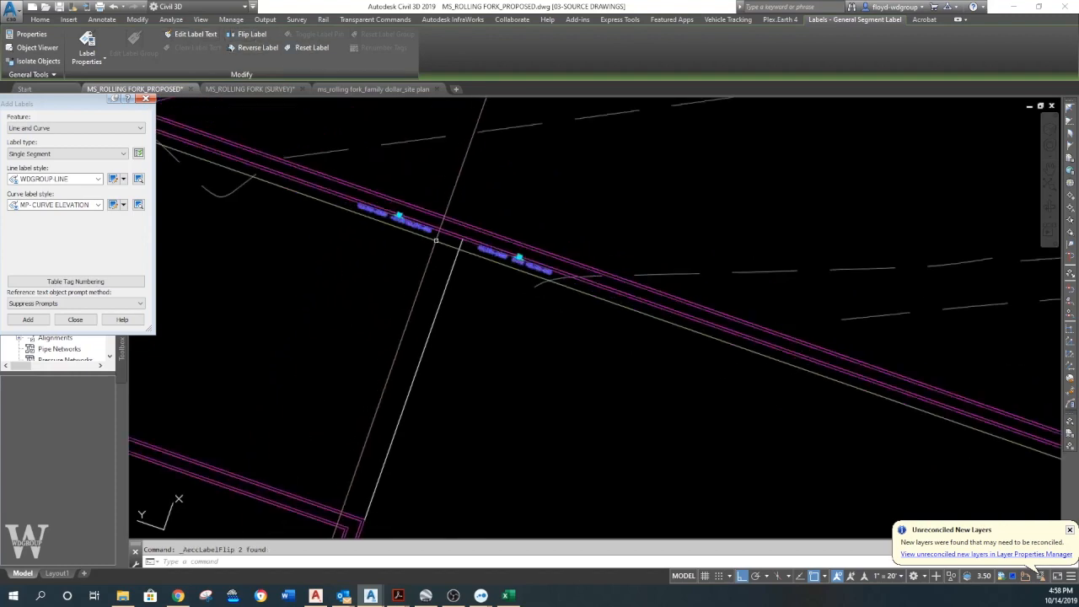
middle_drag(287, 362, 395, 379)
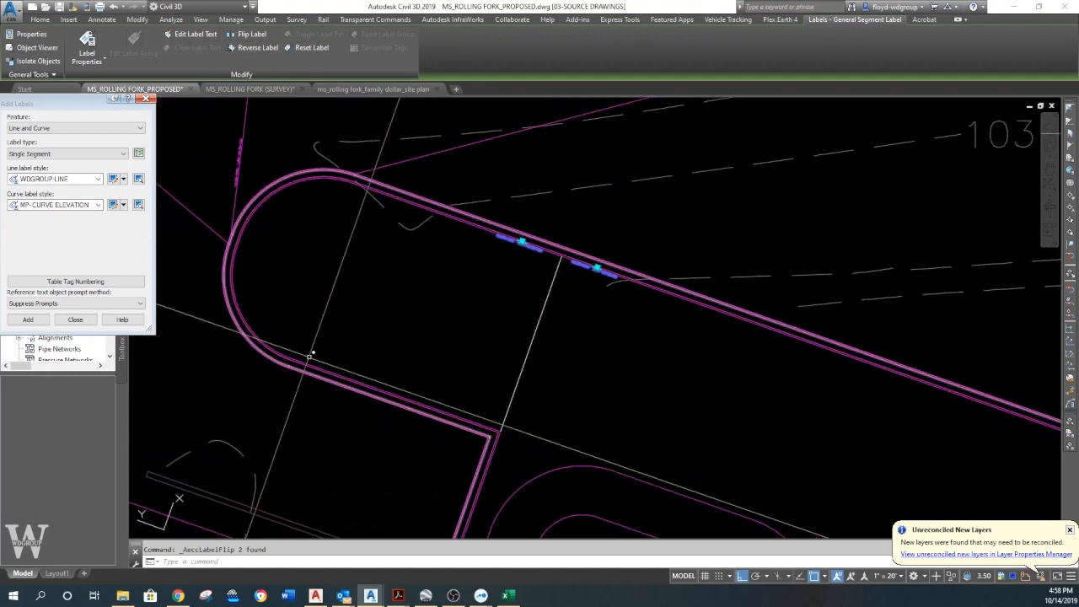
key(Escape)
Set a 2.51% grade along the entrance drive curb feature line from the island's arc end to the curve near the highway.
scroll(366, 179, up, 3)
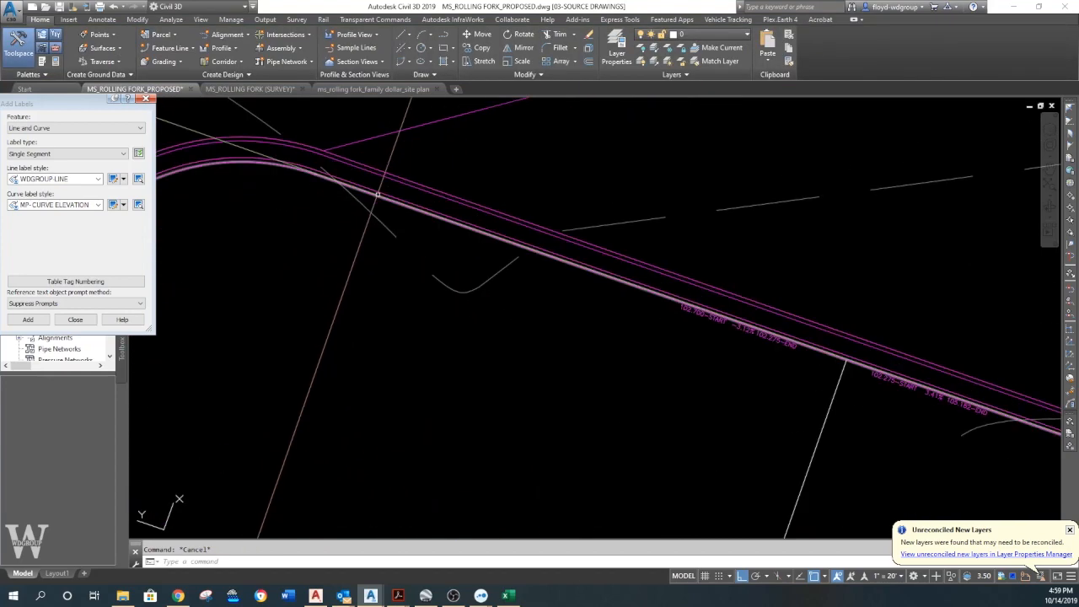
click(379, 196)
click(656, 33)
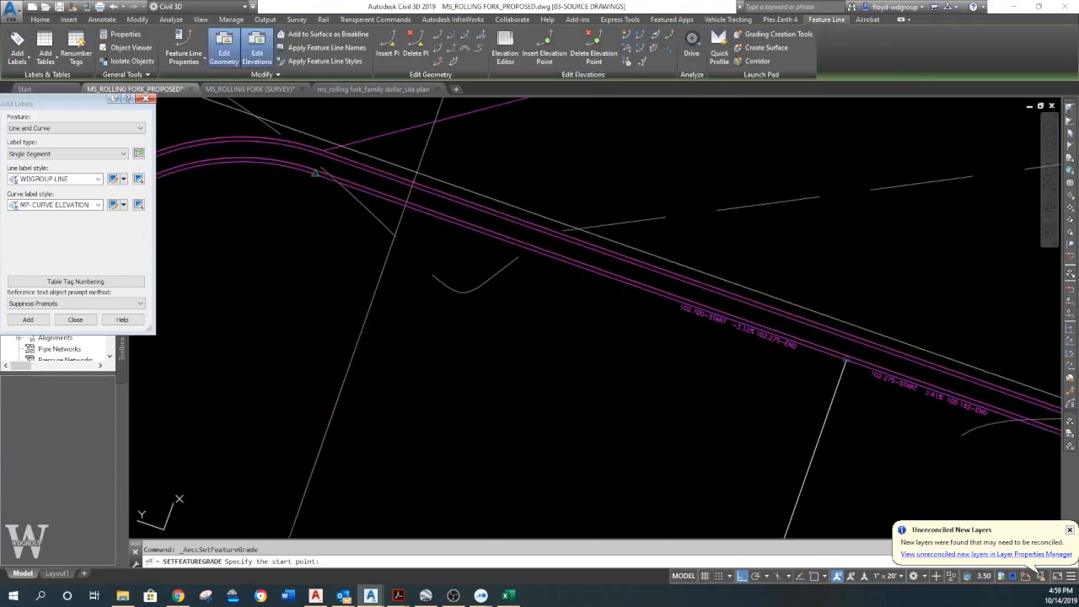
scroll(316, 173, down, 5)
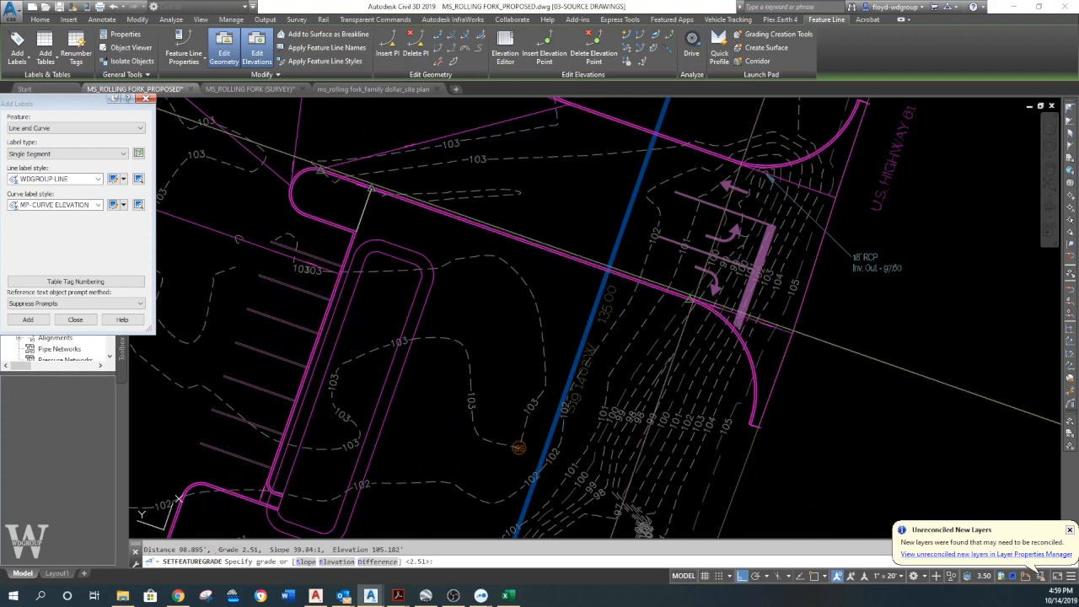
key(Escape)
scroll(369, 196, up, 5)
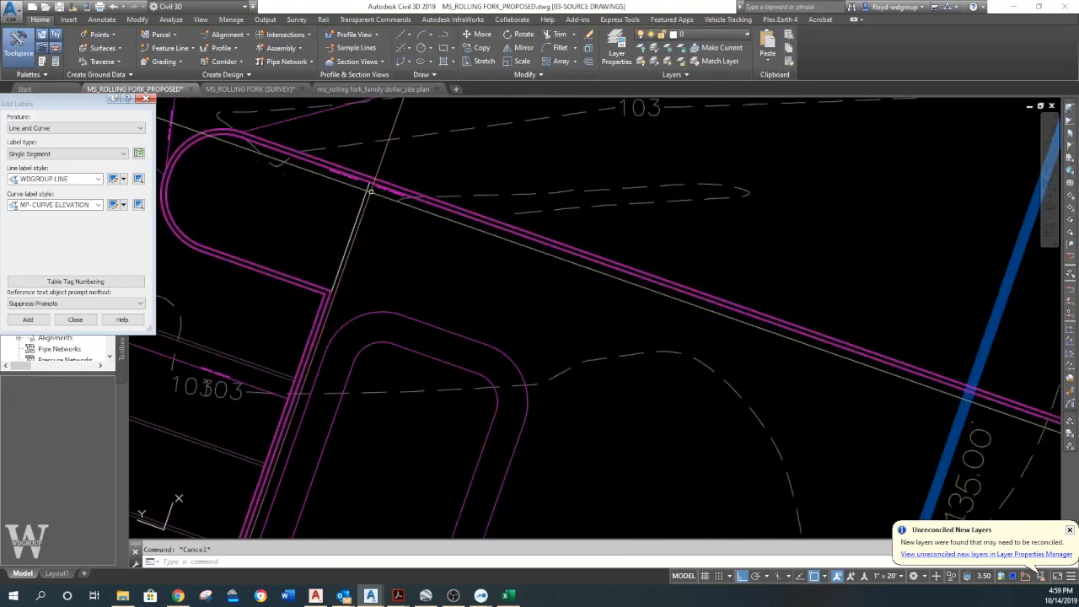
Regenerate the drawing and erase the polyline between the parking curb corner and the entrance drive curb.
text(rea)
key(Return)
middle_drag(333, 156, 499, 250)
text(e)
key(Return)
scroll(479, 236, up, 4)
click(525, 236)
click(470, 241)
key(Return)
Draw a feature line from the entrance drive curb PI at elevation 103.041 to the outer parking curb corner at 102.224.
click(171, 48)
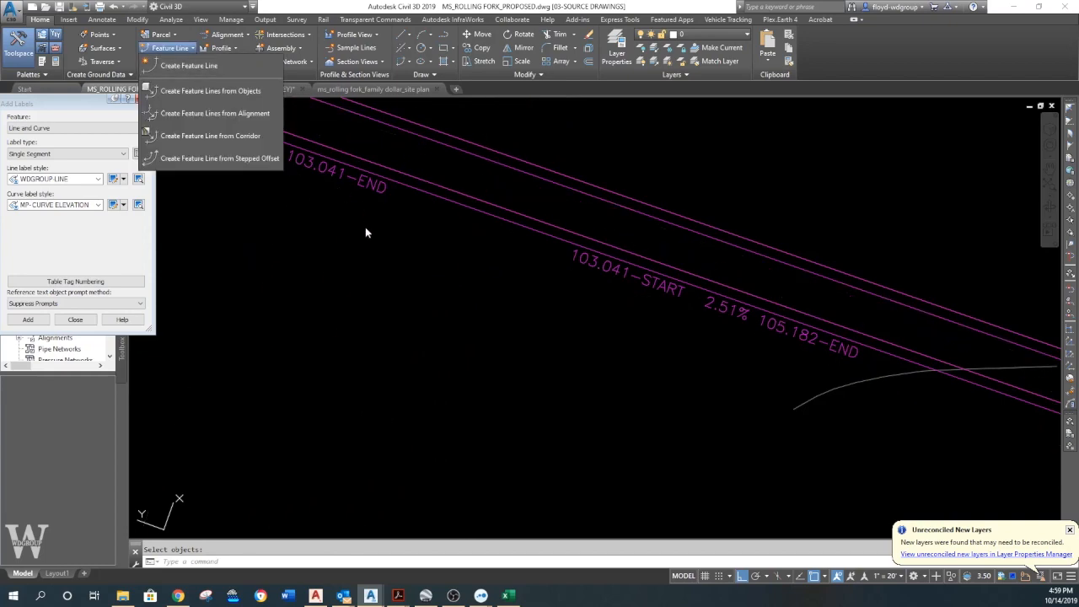
click(174, 65)
click(428, 399)
click(510, 221)
scroll(508, 223, down, 5)
middle_drag(478, 286, 470, 184)
scroll(480, 252, up, 2)
key(Return)
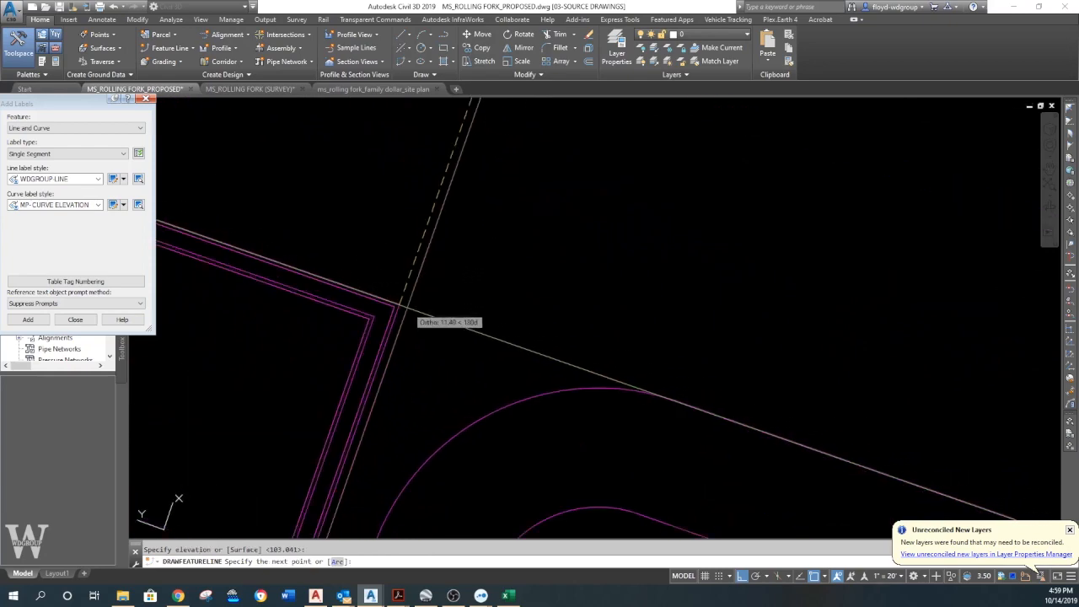
click(398, 304)
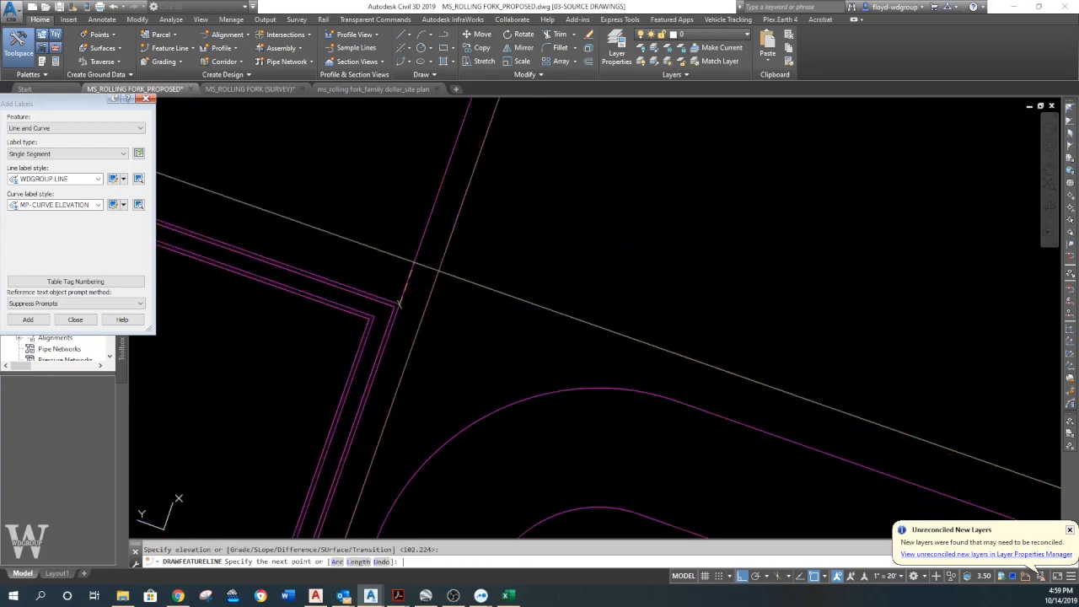
key(Return)
key(Escape)
Break the entrance drive curb feature line at its junction with the new tie-in feature line.
scroll(519, 246, down, 4)
middle_drag(521, 249, 503, 377)
scroll(475, 310, up, 6)
scroll(381, 287, up, 2)
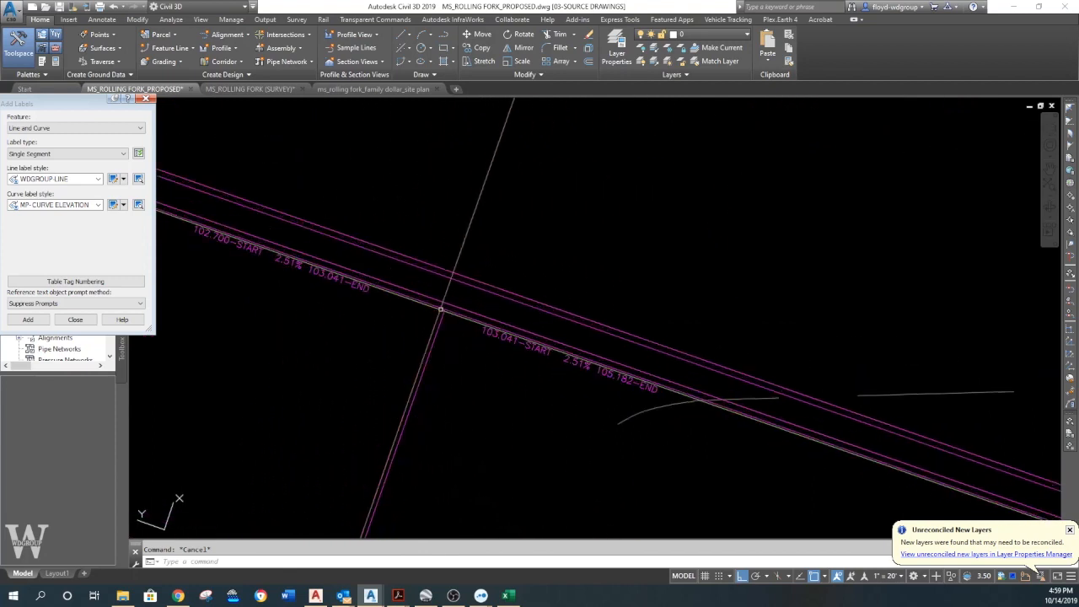
scroll(442, 307, down, 4)
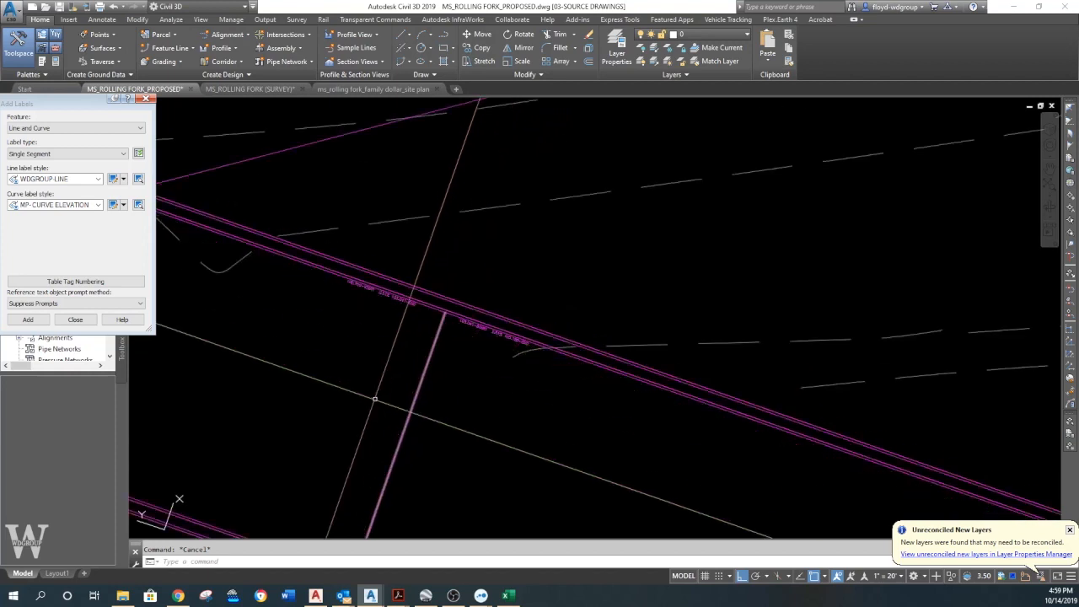
middle_drag(397, 384, 526, 350)
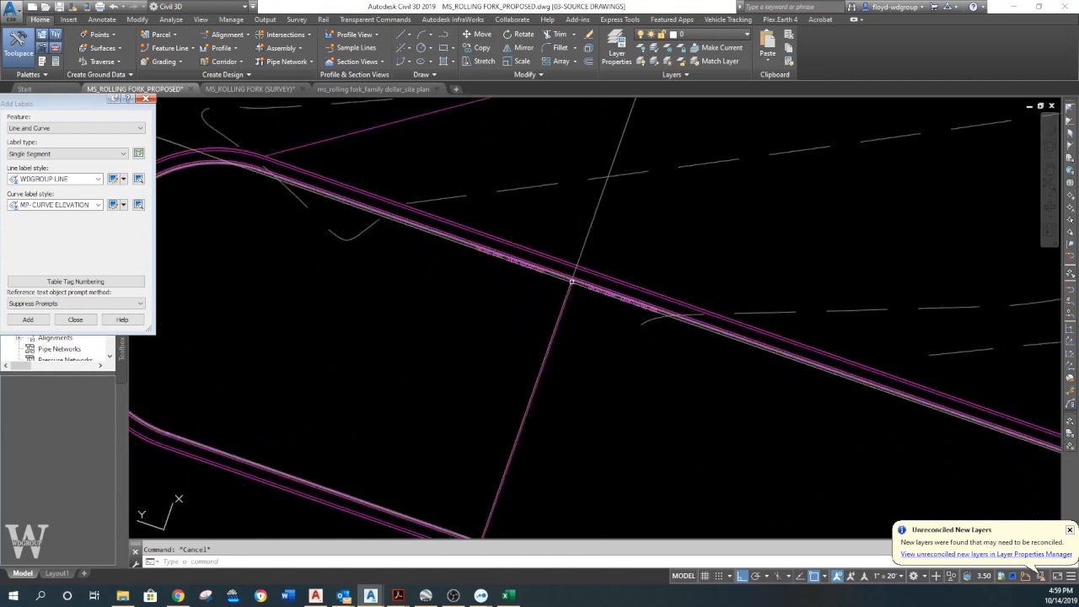
scroll(569, 282, up, 5)
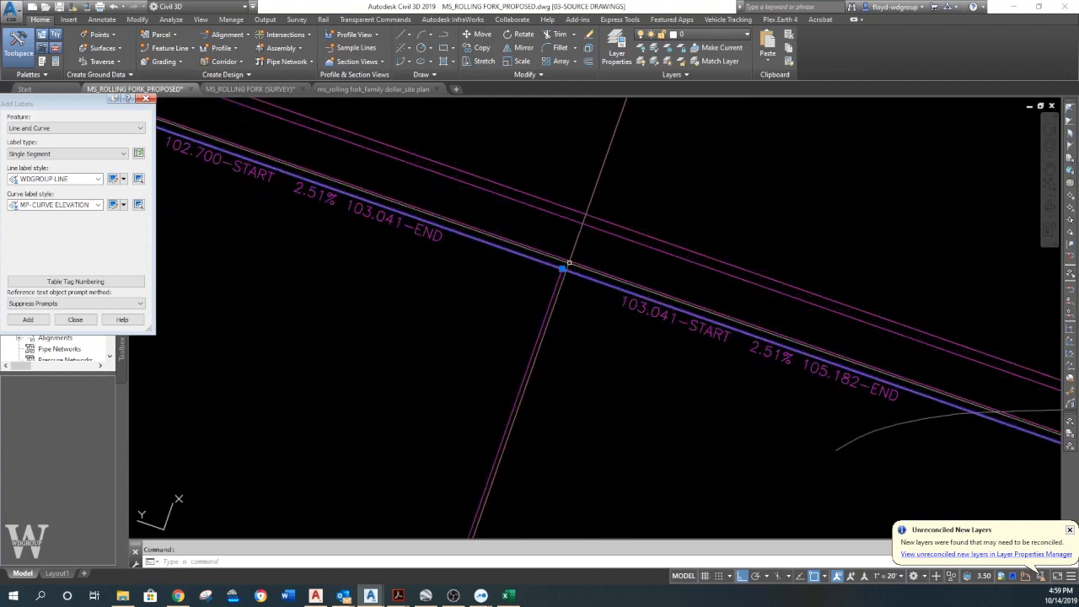
click(569, 264)
click(557, 269)
click(563, 268)
Break the outer parking curb feature line at the corner where the tie-in feature line ends.
middle_drag(554, 269, 434, 250)
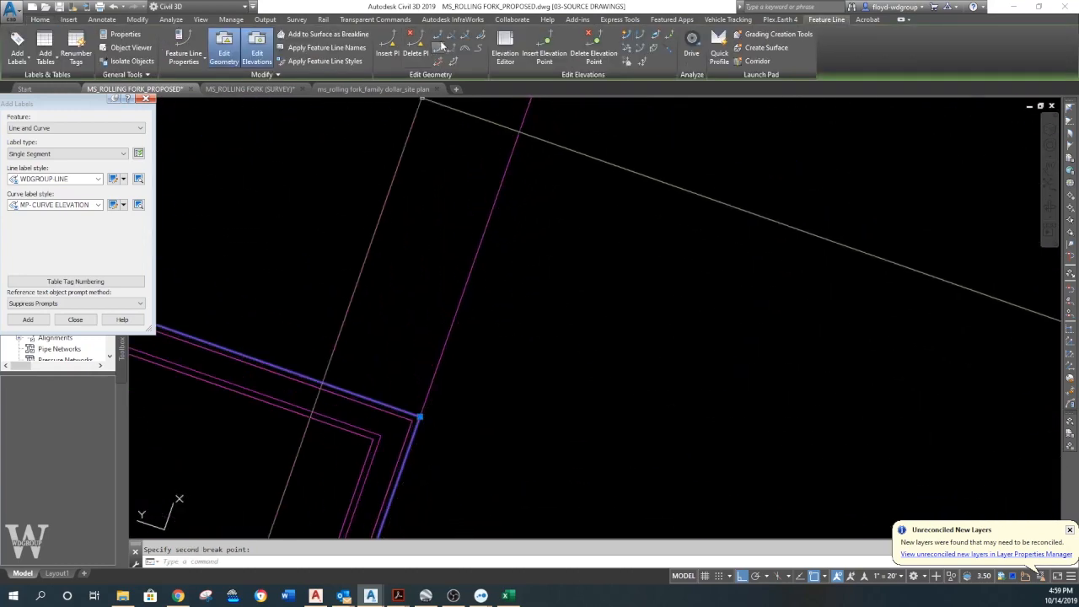
click(419, 416)
key(Return)
Join the outer parking curb feature line with the tie-in line and the entrance drive curb segment running toward the highway.
click(395, 448)
click(408, 458)
scroll(434, 414, down, 3)
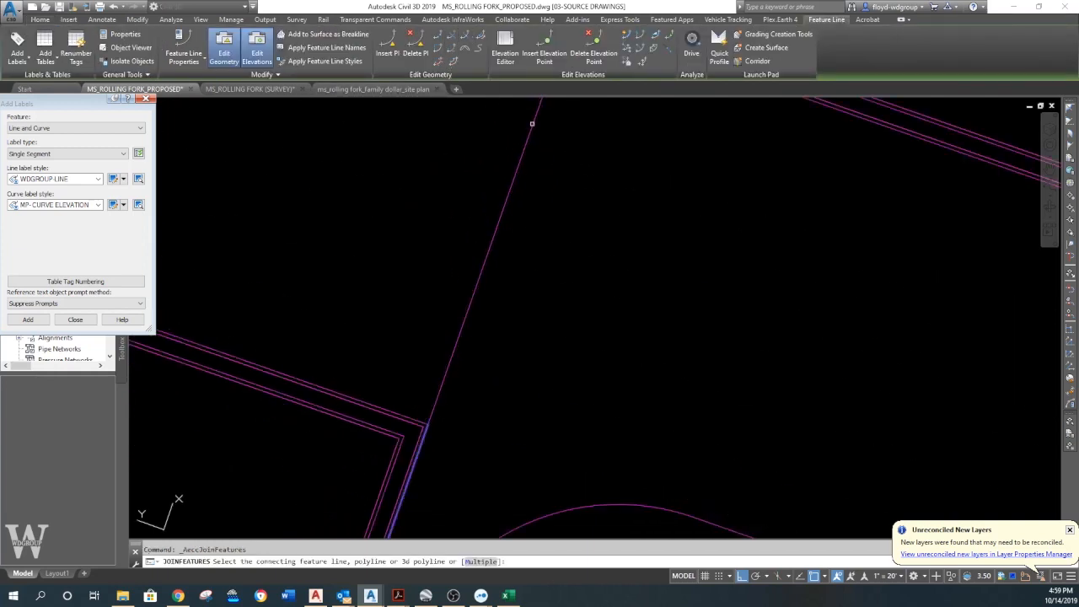
middle_drag(457, 462, 474, 275)
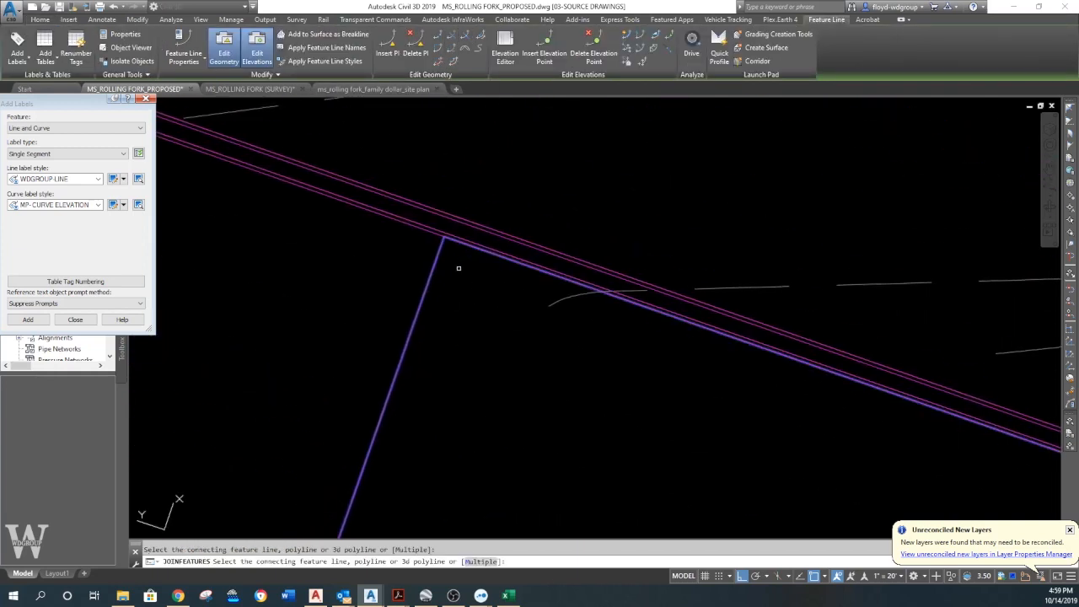
scroll(459, 268, up, 4)
key(Escape)
Draw a feature line from the parking curb corner at elevation 102.224 tangent to the front pond's outer ring at 101.000.
mouse_move(440, 253)
middle_down()
mouse_move(444, 275)
mouse_move(419, 262)
middle_up()
scroll(450, 260, up, 3)
scroll(451, 260, down, 3)
scroll(413, 261, up, 4)
click(178, 49)
click(202, 96)
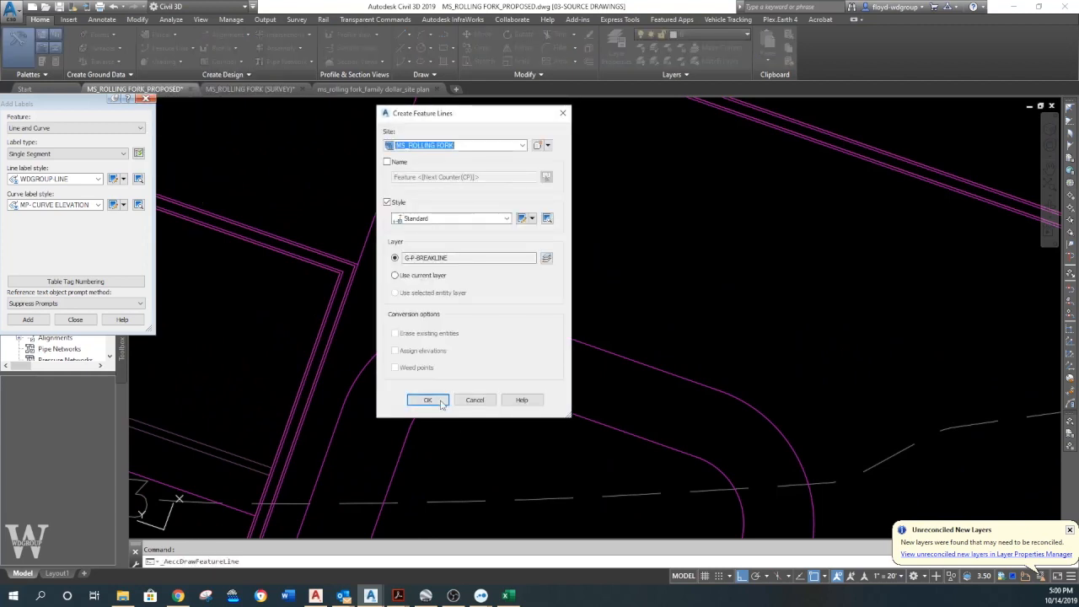
click(442, 401)
click(356, 264)
key(Return)
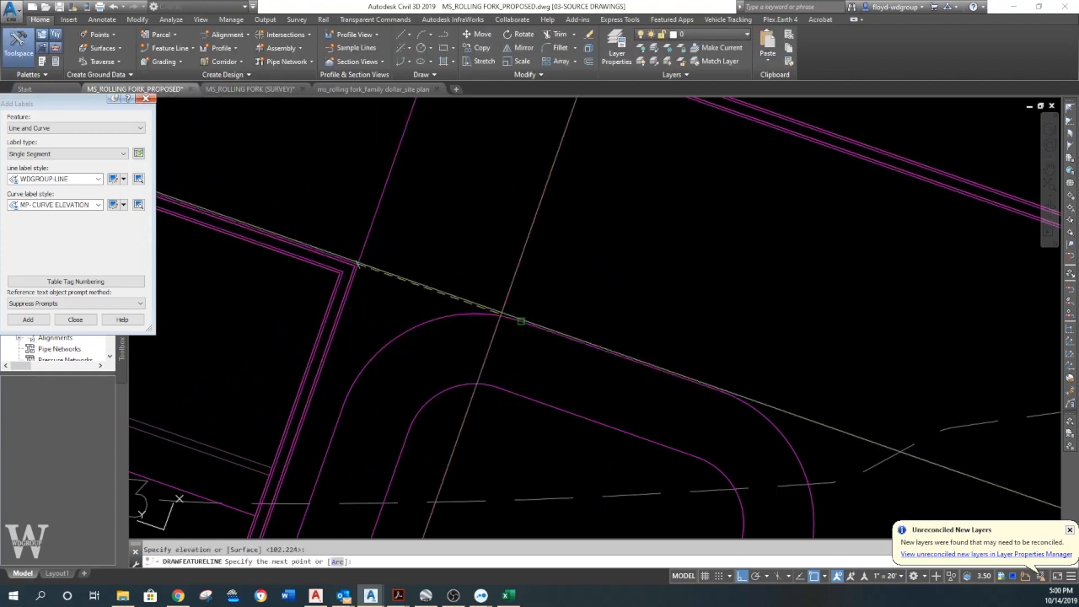
text(TAN)
key(Return)
click(523, 317)
scroll(522, 315, up, 5)
key(Return)
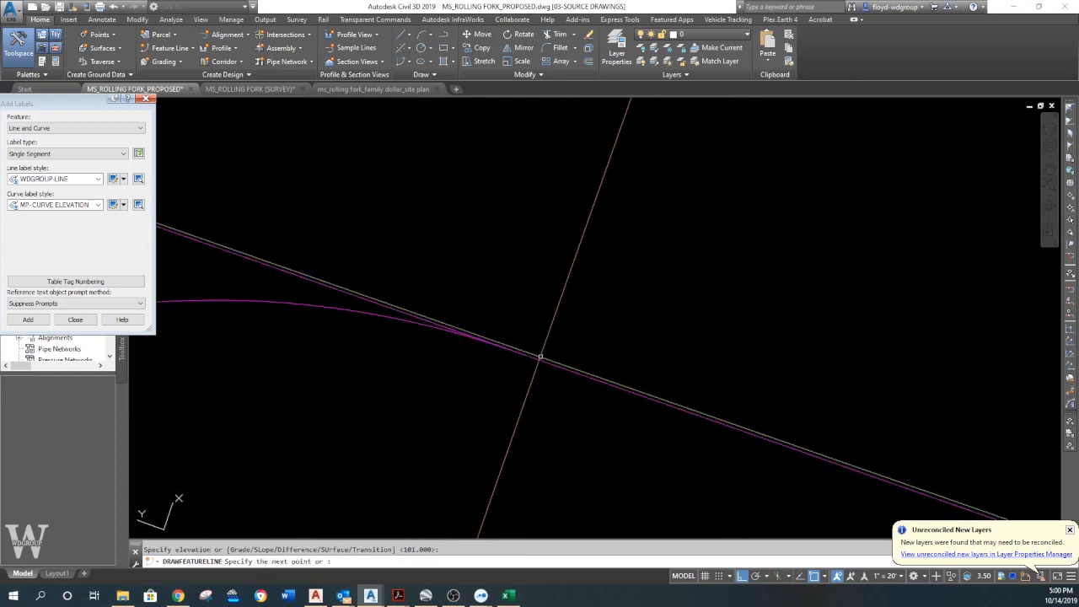
key(Escape)
Finish the tie-in feature line and select it with the front pond's outer ring to check their tangent junction.
click(534, 358)
scroll(516, 365, up, 7)
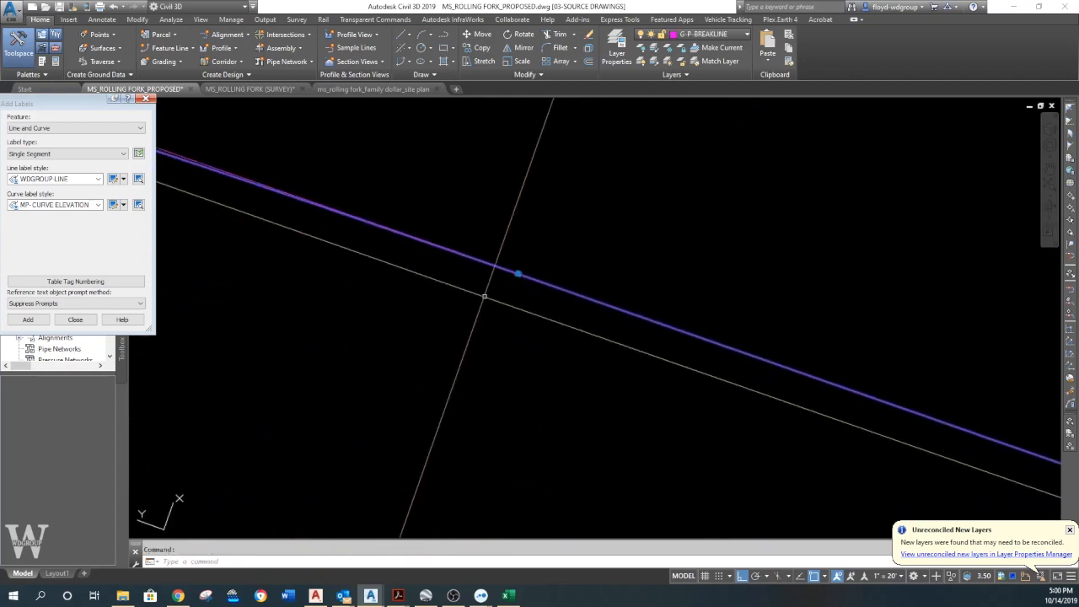
scroll(294, 205, up, 3)
click(299, 200)
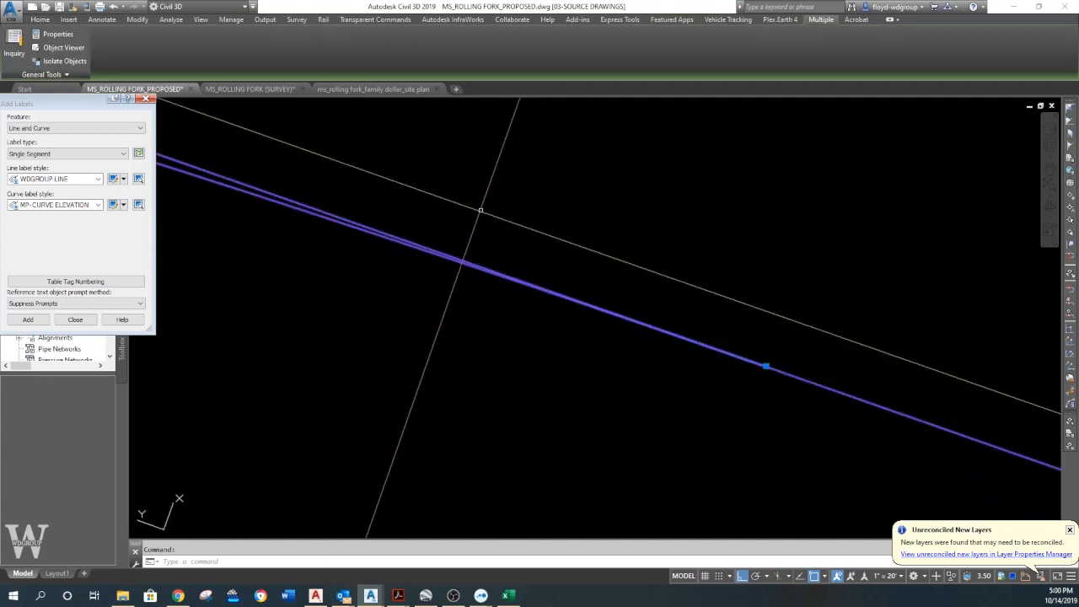
scroll(714, 322, up, 3)
scroll(571, 330, down, 5)
scroll(526, 330, down, 3)
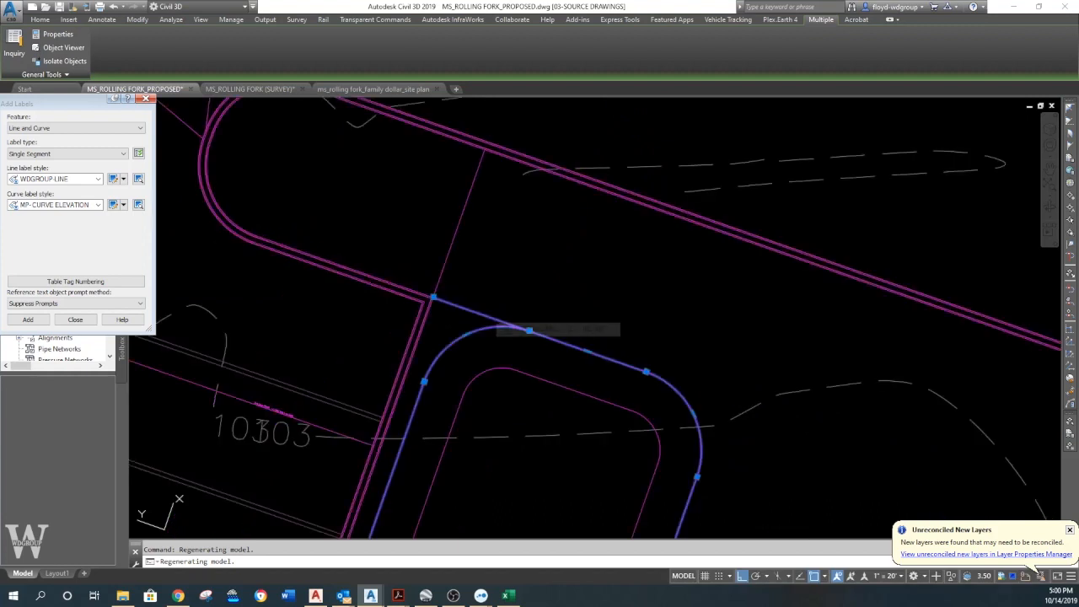
key(Escape)
click(476, 313)
click(529, 331)
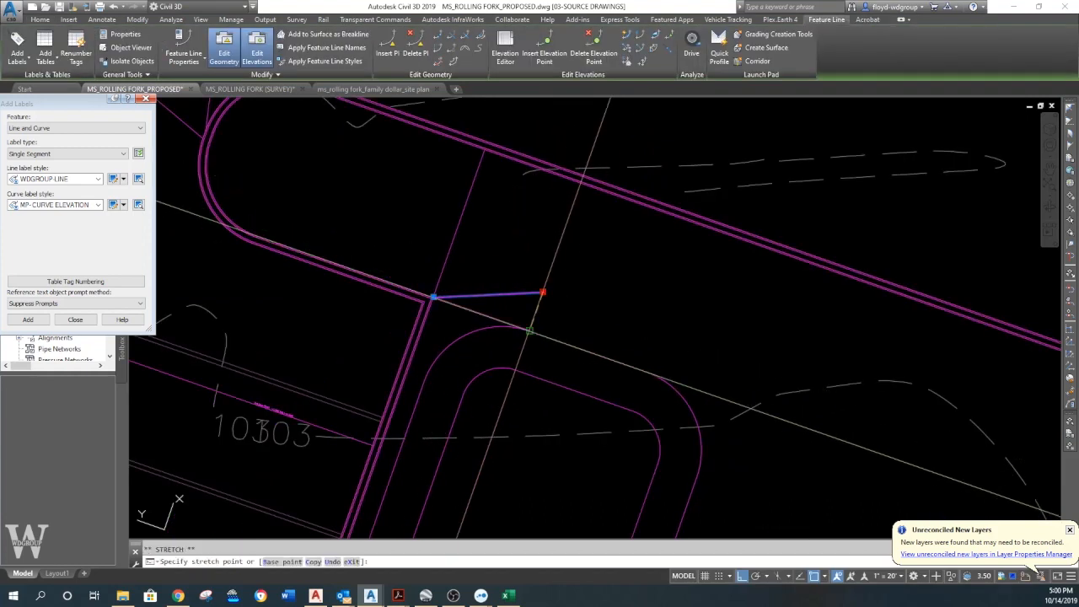
key(Escape)
Break the front pond's outer feature line at the point where the tie-in line meets it.
text(br)
key(Return)
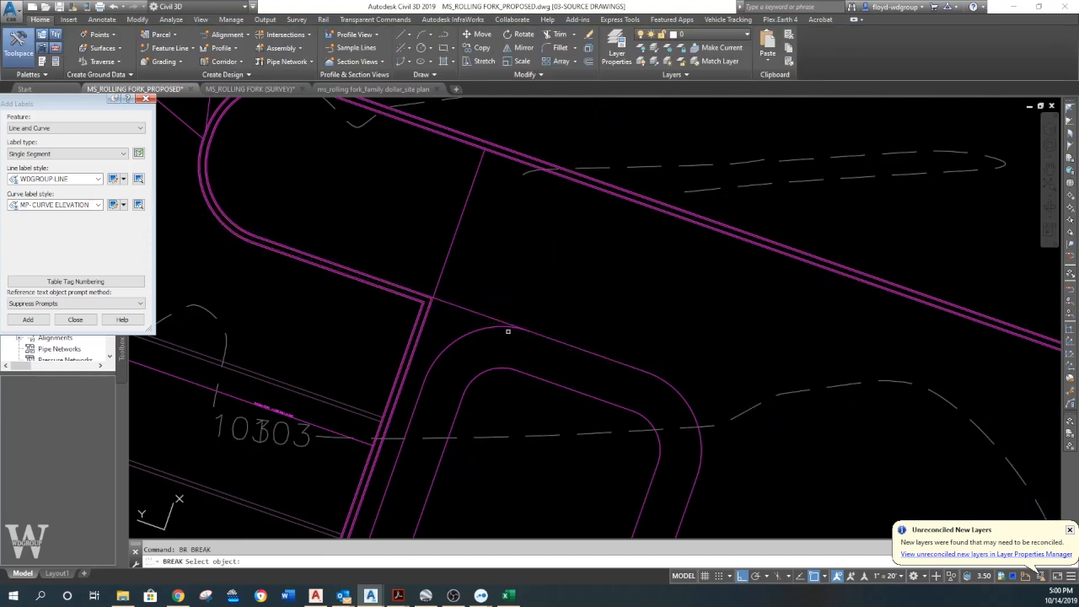
click(485, 327)
text(fy second break poin)
key(Return)
click(531, 329)
click(531, 330)
click(462, 209)
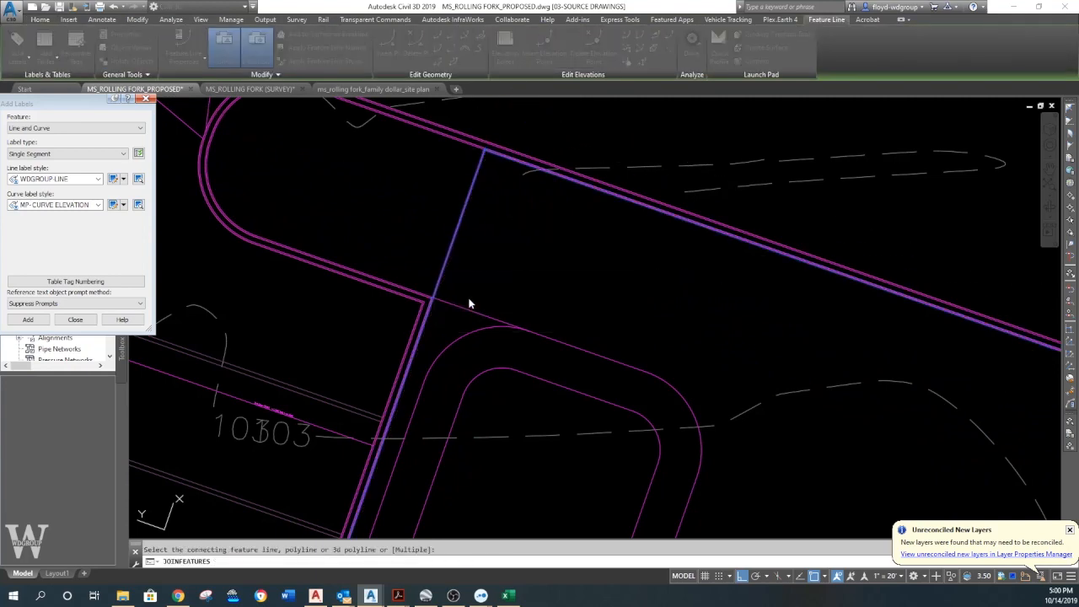
key(Escape)
key(Escape)
Join the front pond's outer feature line with the tie-in line to the parking curb corner and check the extent of the joined perimeter.
scroll(477, 298, down, 10)
middle_drag(484, 366, 482, 317)
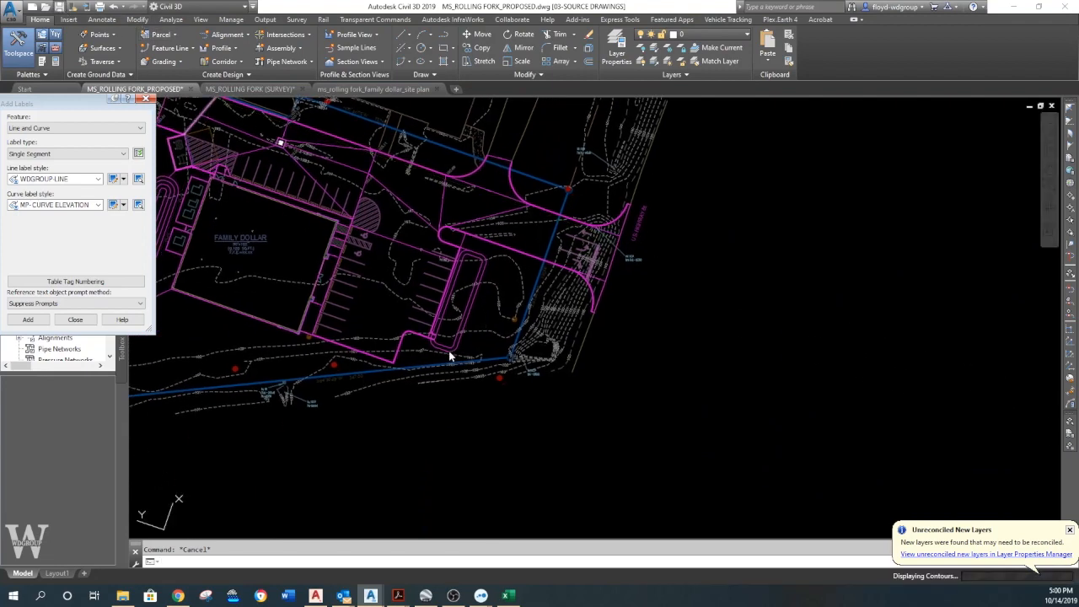
scroll(440, 345, up, 6)
click(415, 357)
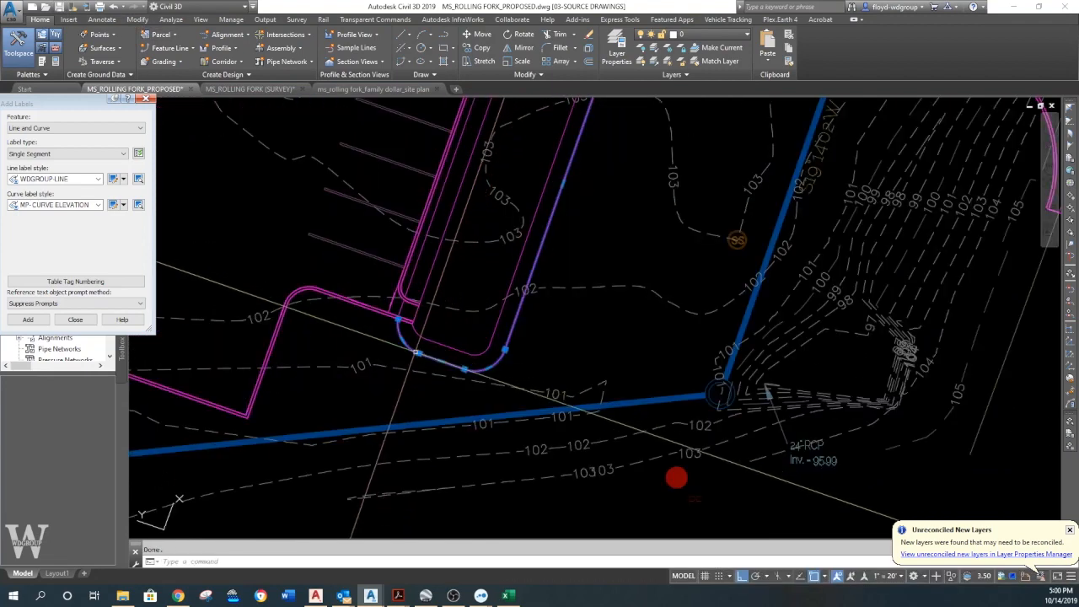
middle_drag(503, 242, 450, 496)
scroll(510, 187, up, 5)
key(Escape)
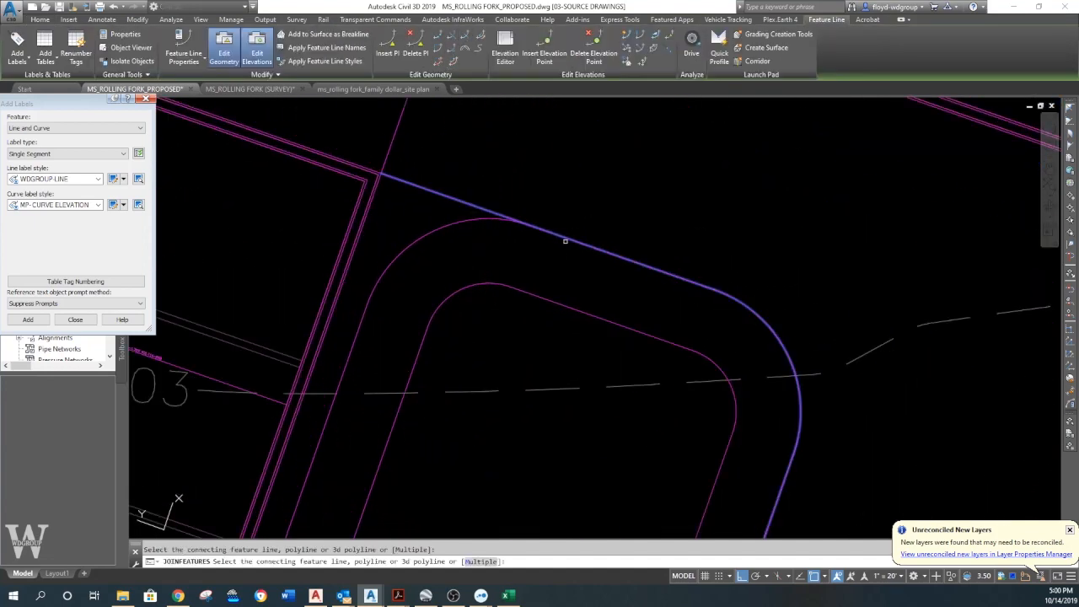
scroll(544, 269, down, 4)
scroll(523, 329, up, 4)
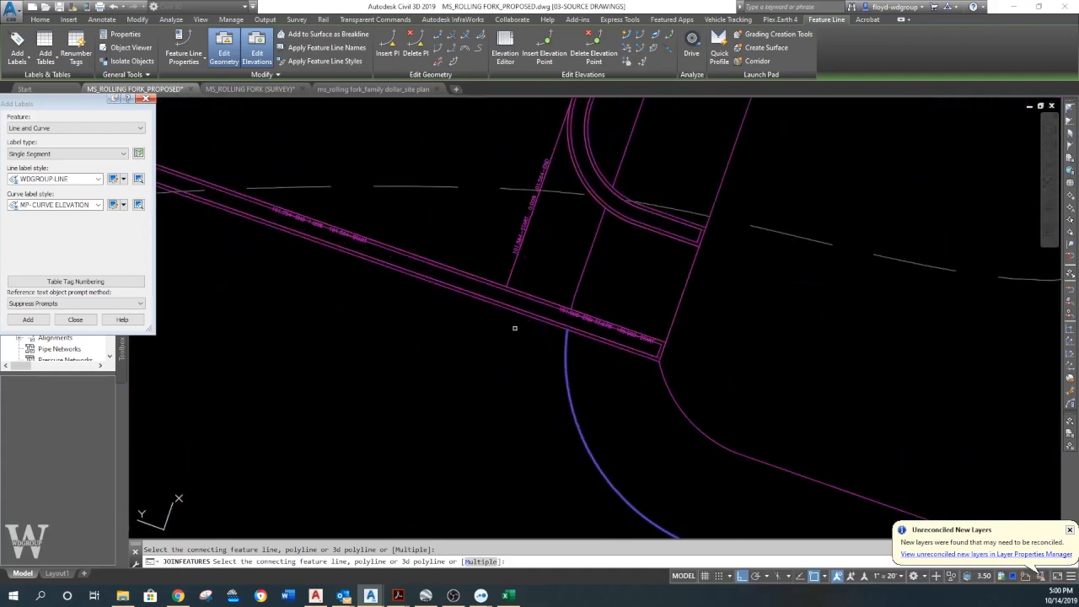
scroll(489, 340, down, 3)
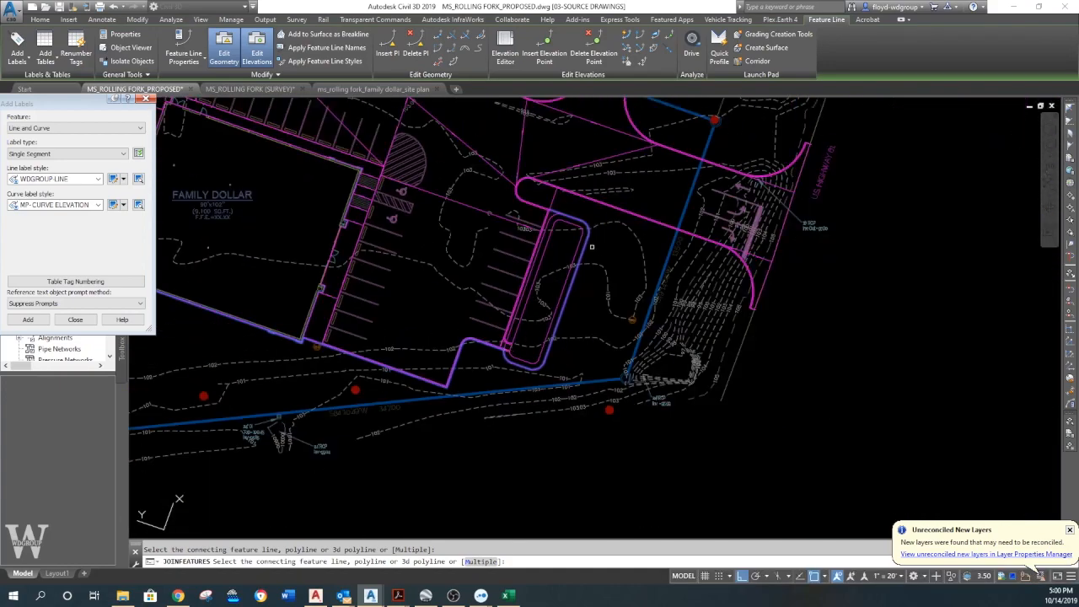
scroll(563, 194, up, 2)
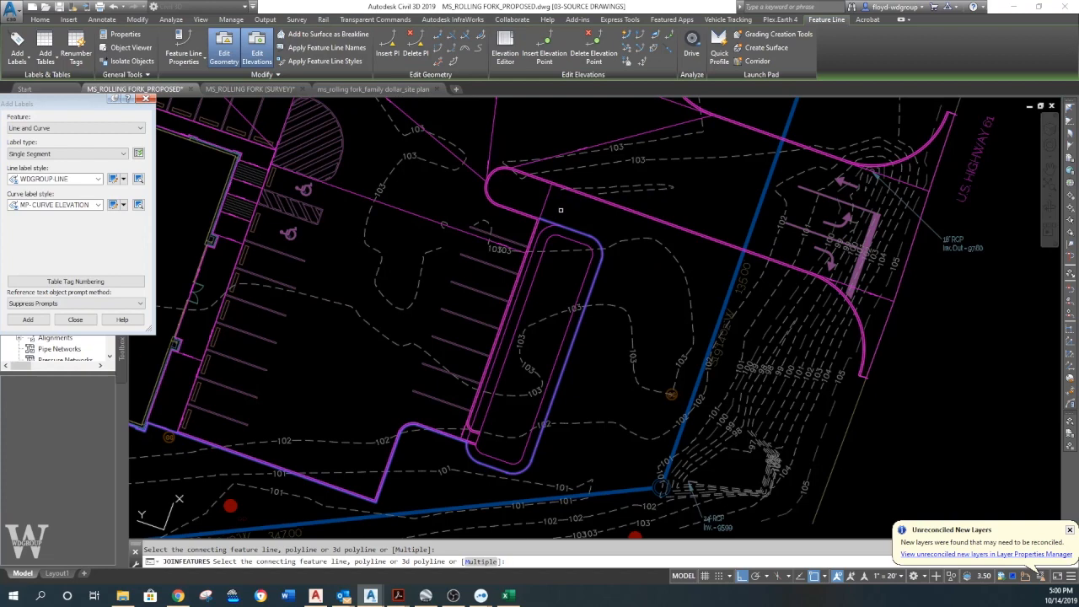
key(Return)
Break the outer parking curb feature line at the corner where the pond tie-in line starts.
scroll(544, 212, up, 6)
key(Escape)
click(499, 250)
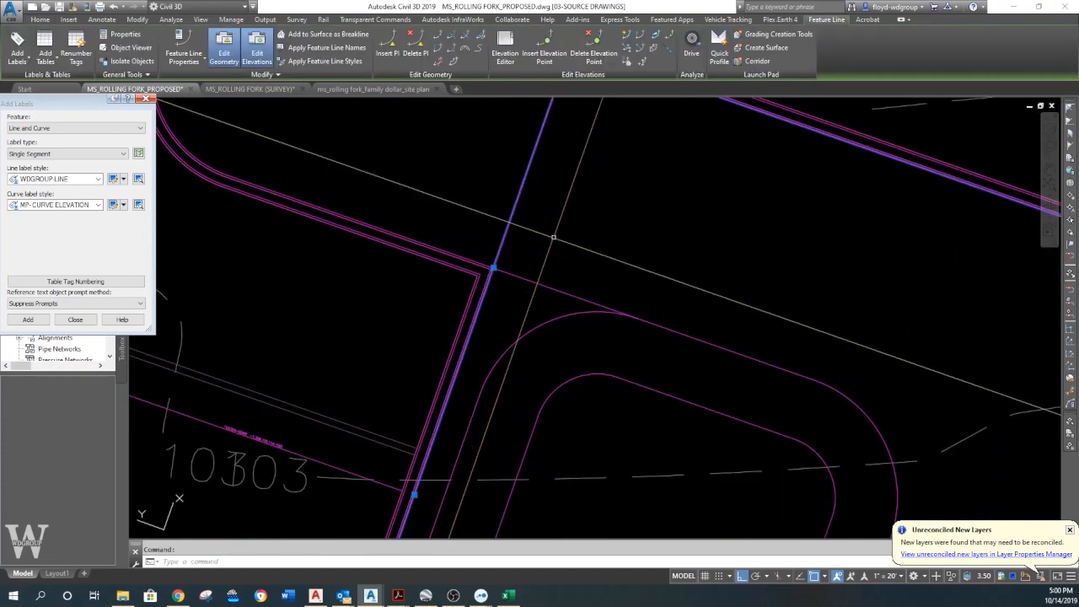
click(450, 49)
click(496, 257)
click(494, 269)
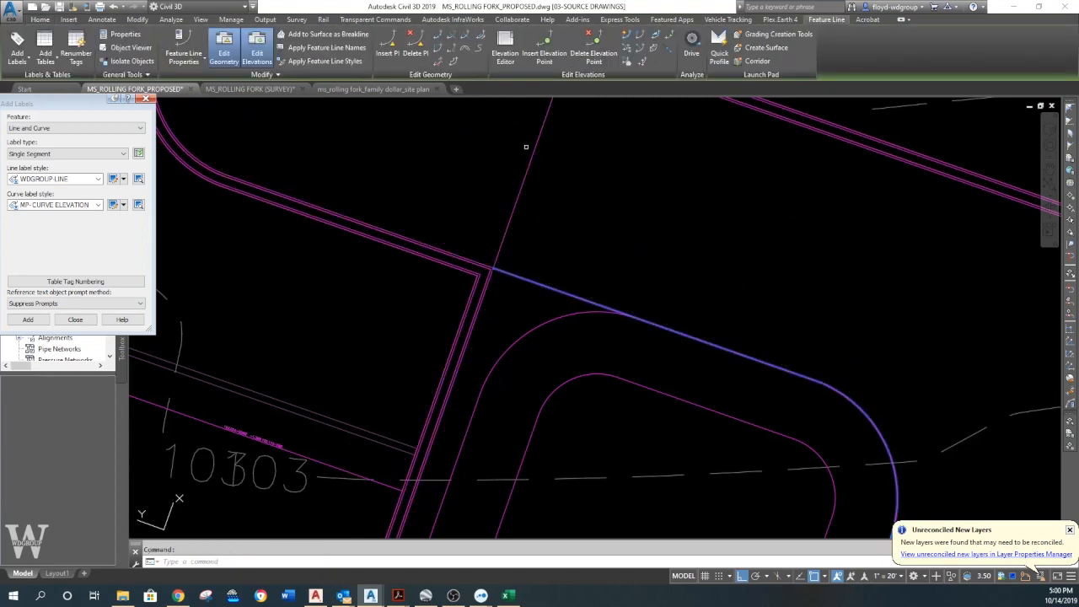
Join the pond perimeter feature line with the drive tie-in line and the entrance drive curb running toward the highway.
scroll(536, 299, down, 8)
mouse_move(560, 333)
middle_down()
mouse_move(605, 279)
mouse_move(592, 382)
middle_up()
scroll(590, 245, down, 2)
mouse_move(445, 289)
middle_down()
mouse_move(399, 292)
mouse_move(370, 310)
middle_up()
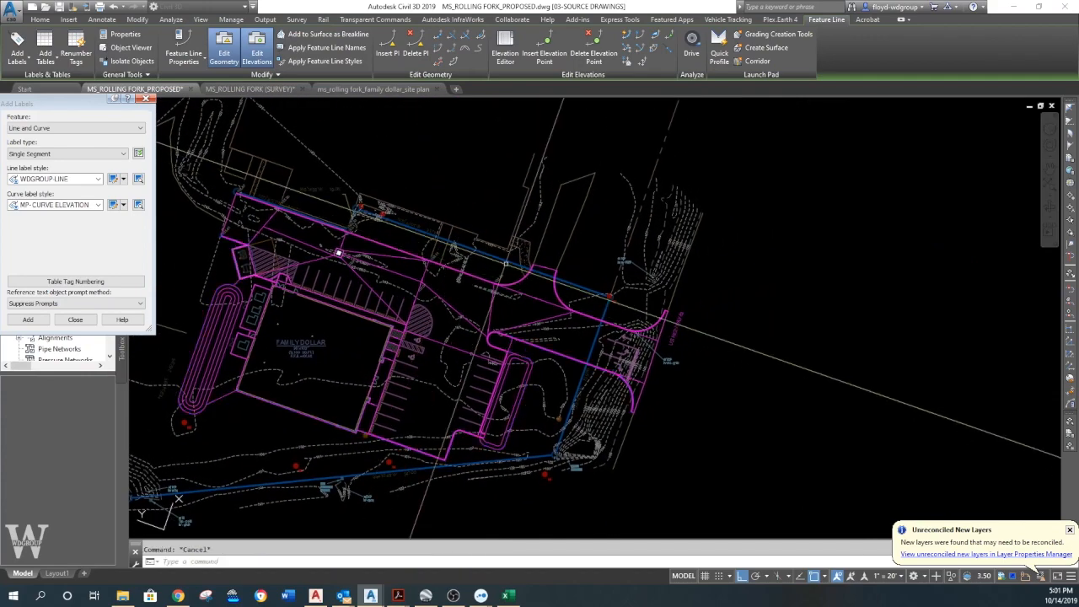
key(Escape)
Examine the extent of the feature line along the opposite entrance drive curb and its place in the overall site.
scroll(582, 308, up, 10)
scroll(453, 302, down, 1)
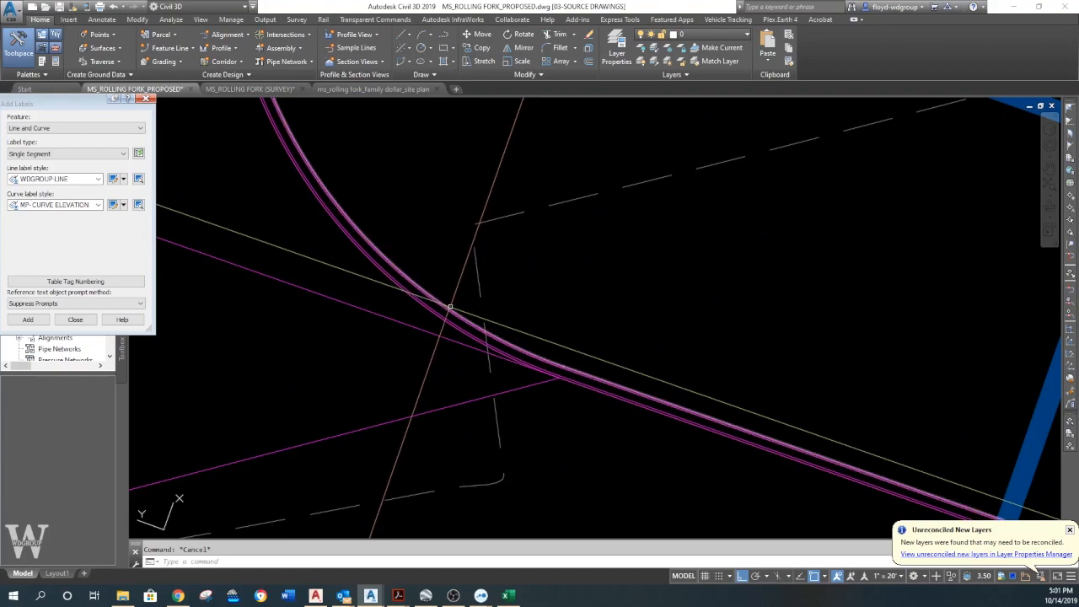
click(452, 304)
scroll(523, 323, down, 5)
scroll(523, 323, up, 3)
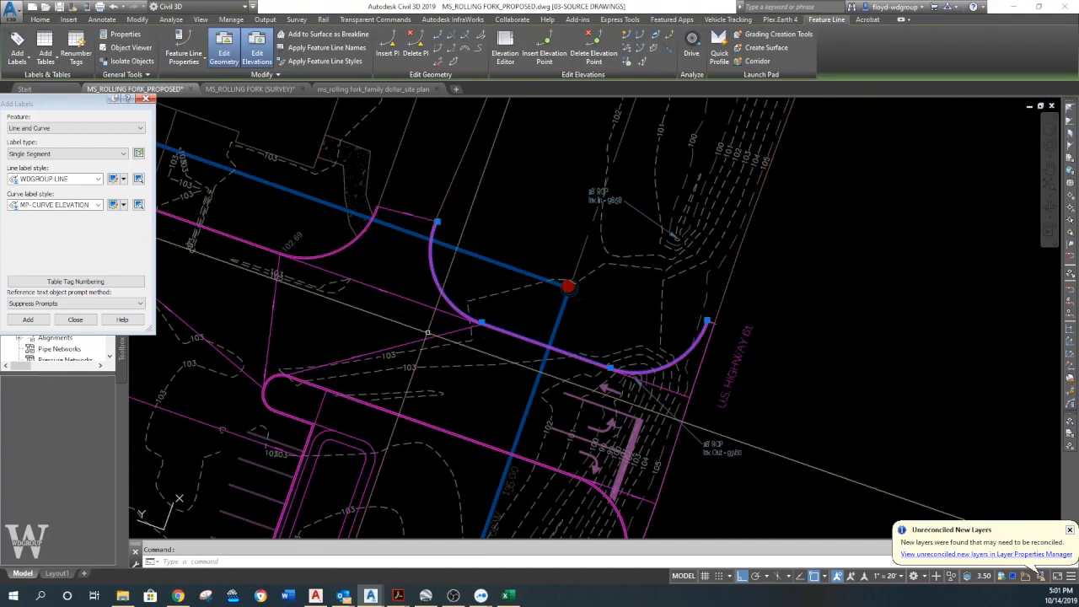
key(Escape)
scroll(497, 326, up, 2)
scroll(491, 327, down, 6)
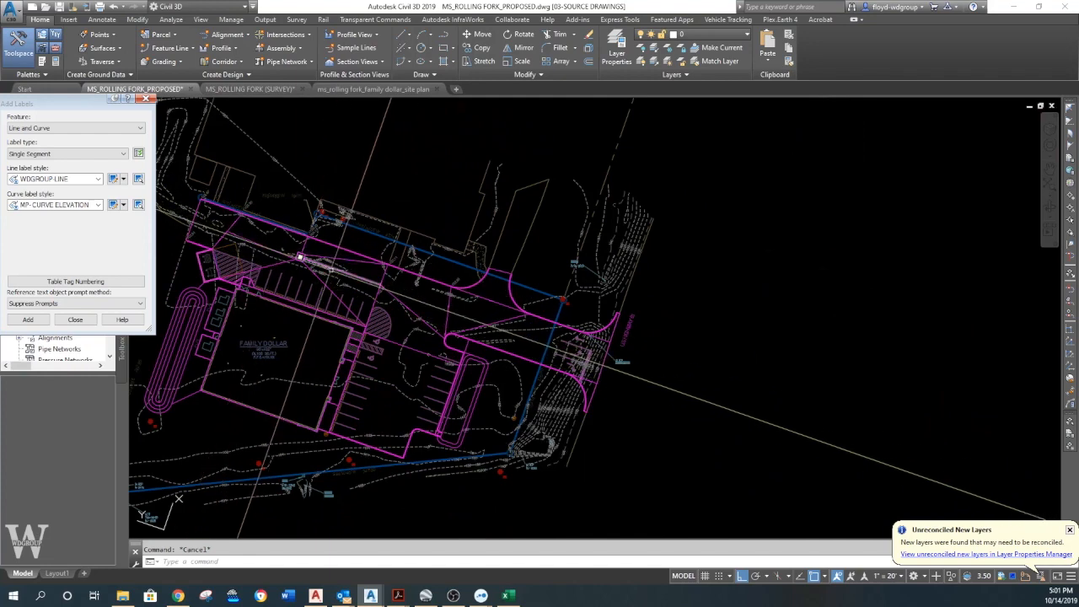
middle_drag(354, 237, 393, 242)
middle_drag(404, 345, 427, 330)
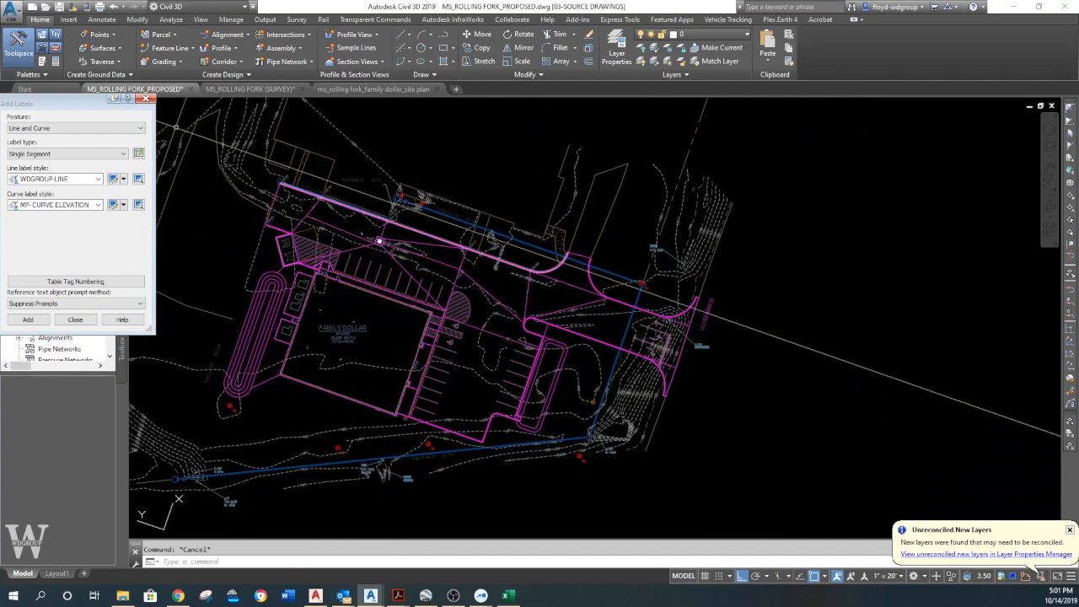
Create a grading group named TIE TO EXISTING in site MS_ROLLING FORK with automatic surface creation and surface style OFF.
click(169, 61)
click(193, 82)
click(215, 81)
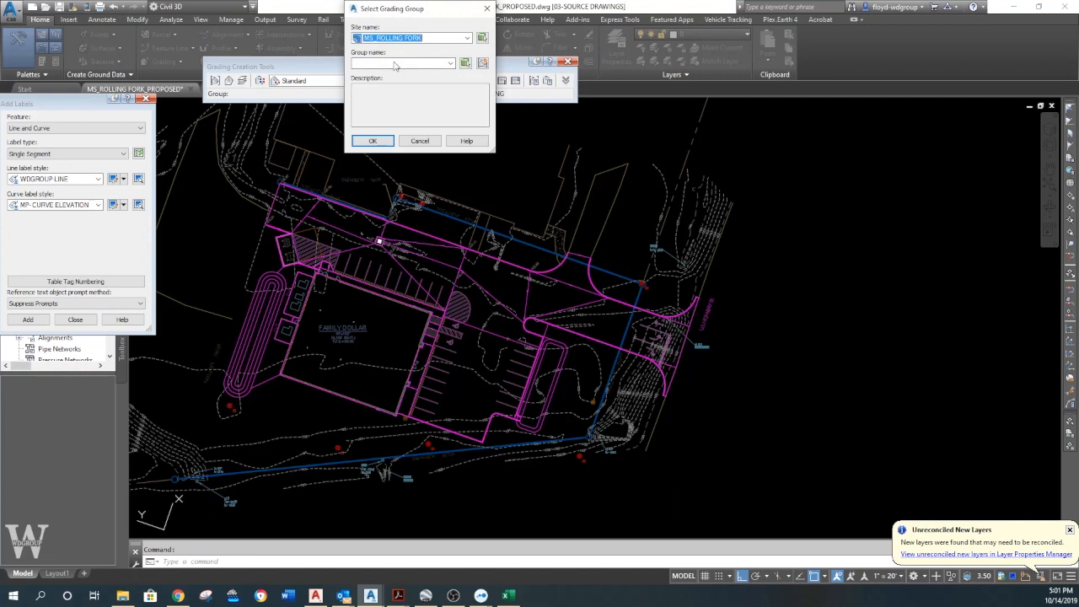
click(482, 63)
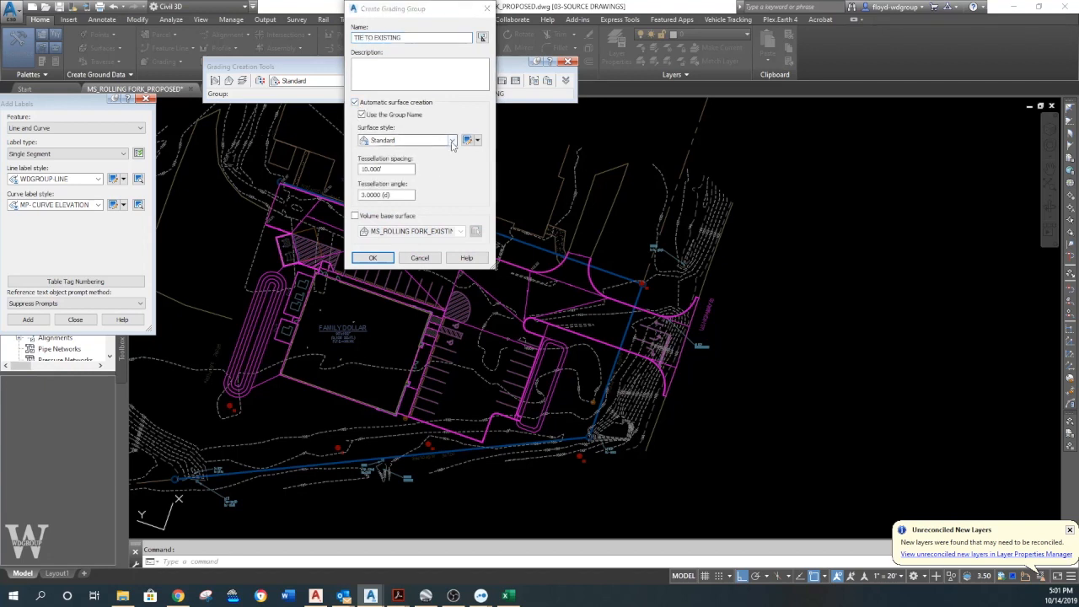
click(452, 140)
click(382, 152)
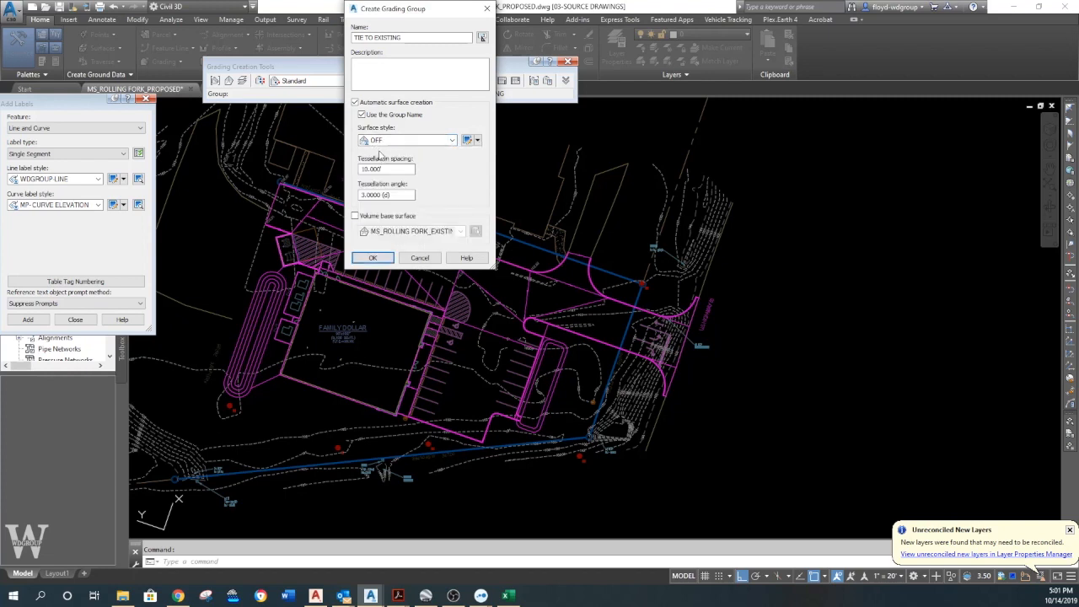
click(375, 258)
click(562, 387)
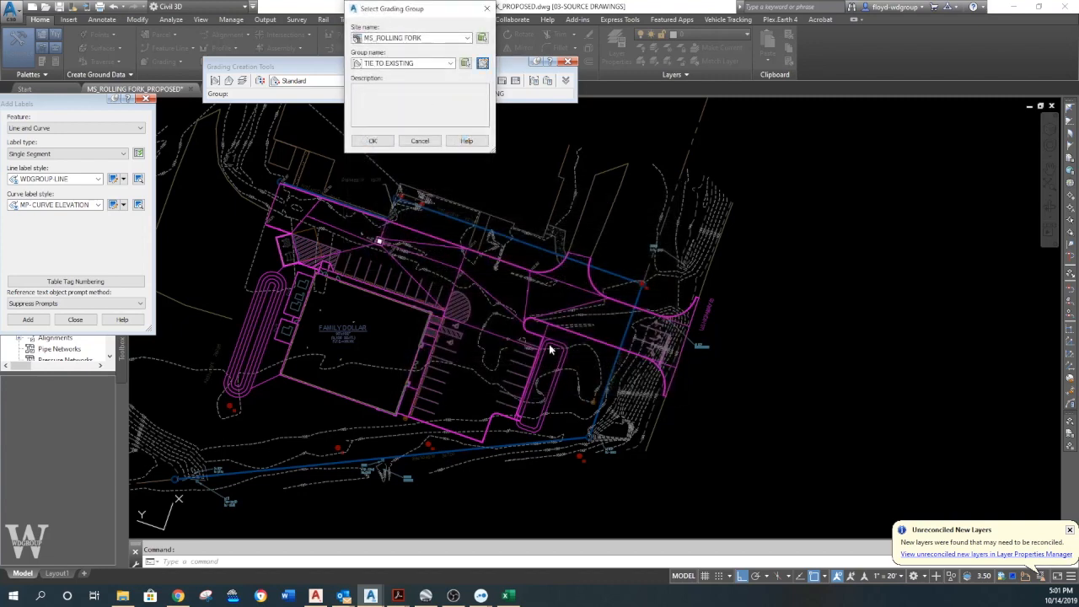
click(374, 140)
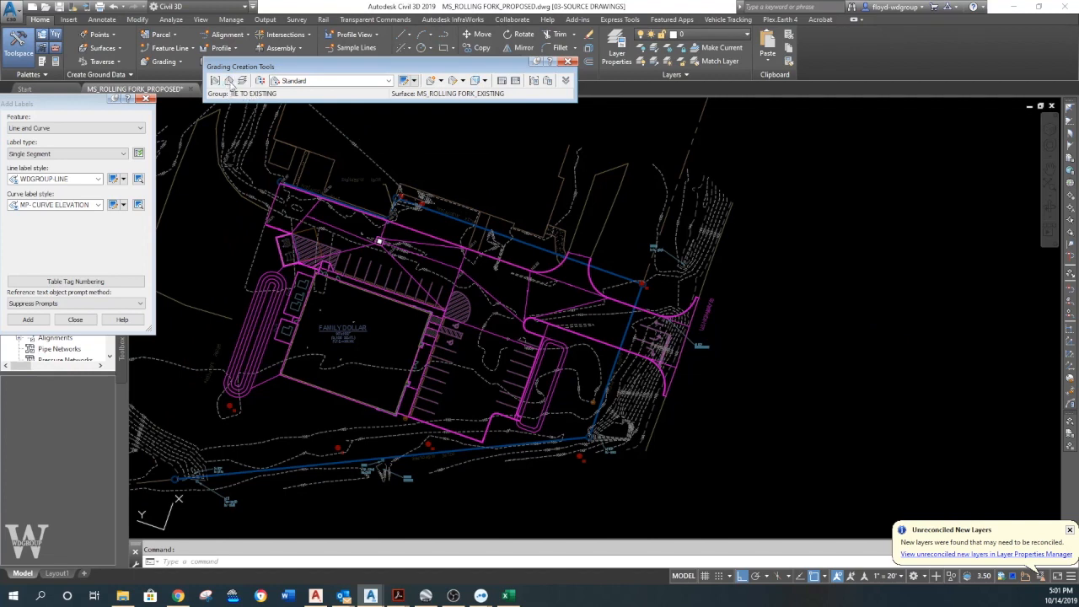
Set the grading target surface to MS_ROLLING FORK_EXISTING and choose the 3:1 grading criteria.
click(229, 80)
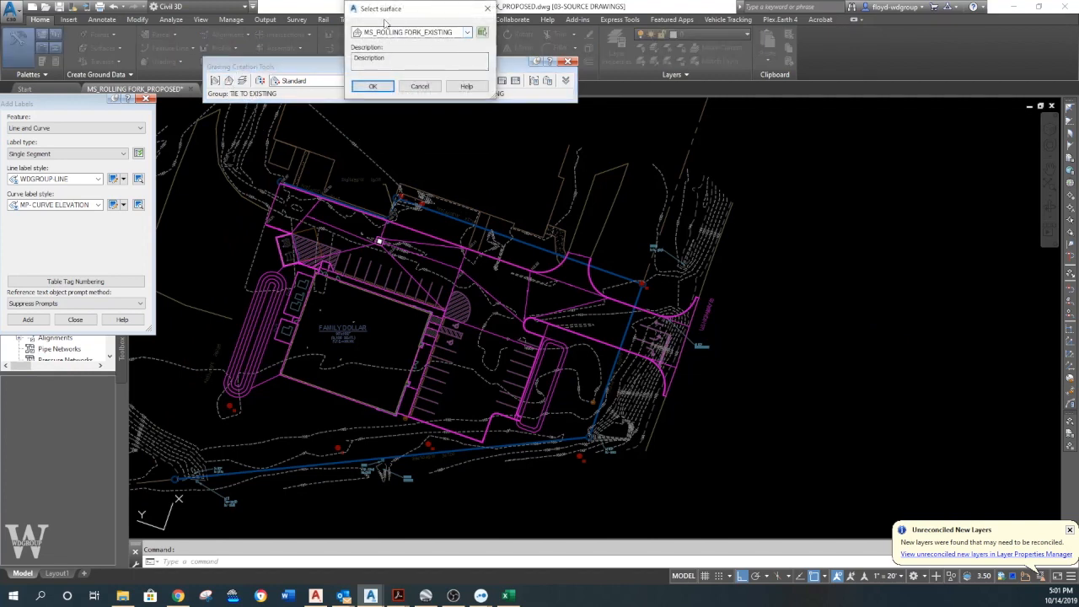
click(374, 87)
click(390, 81)
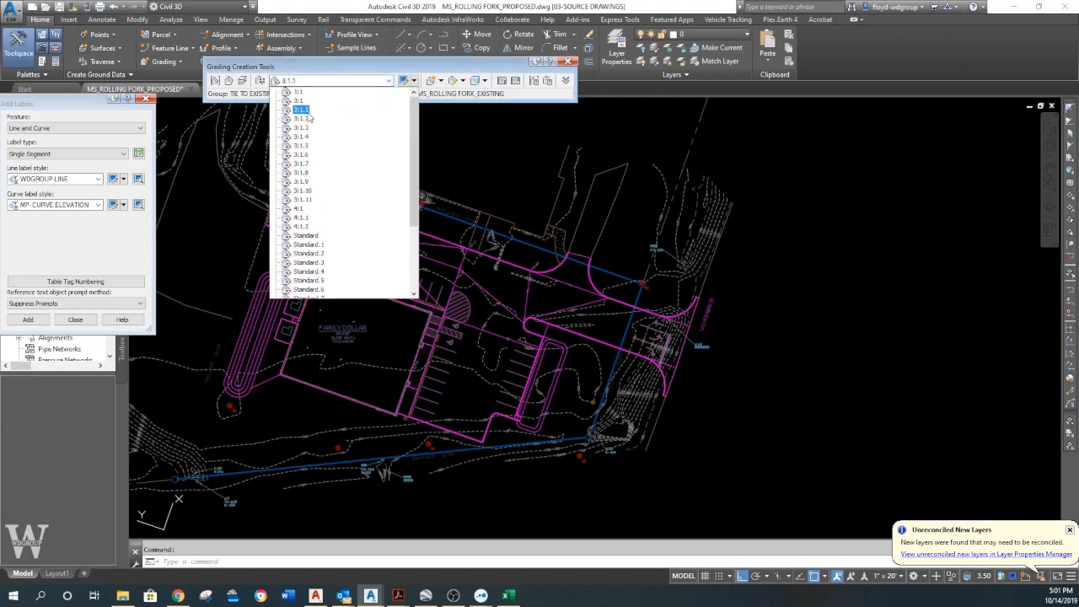
click(301, 109)
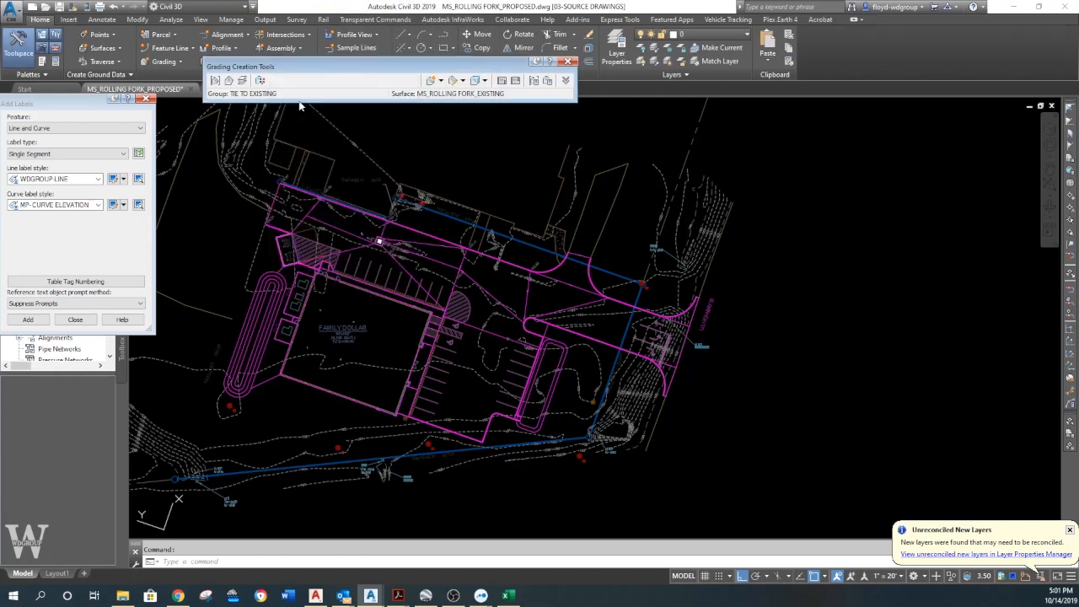
Create a grading on the outer side of the joined perimeter feature line with 3.00:1 cut and fill slopes.
click(432, 80)
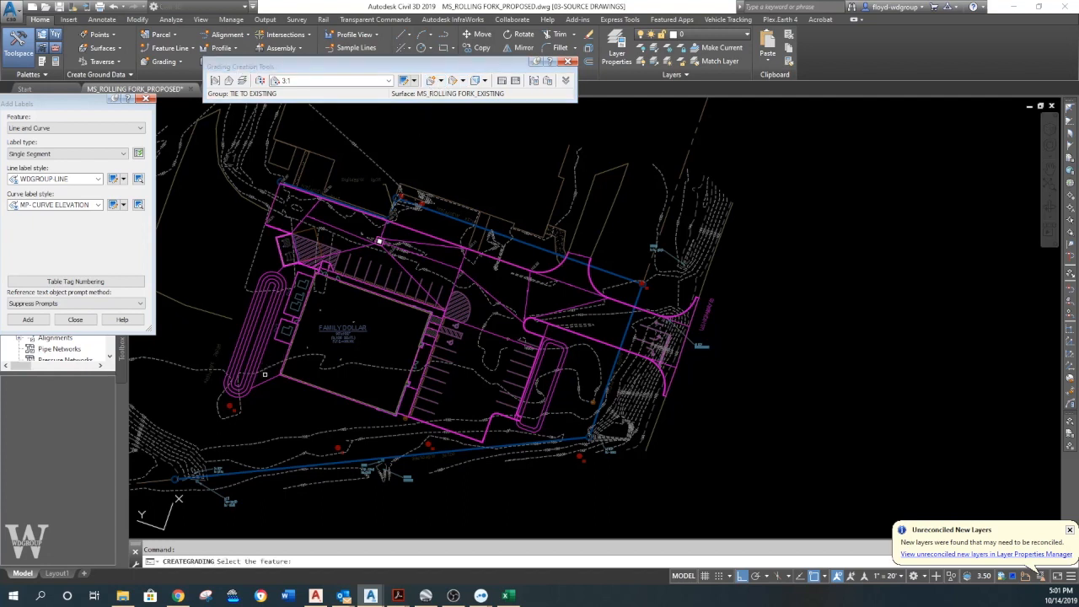
click(275, 378)
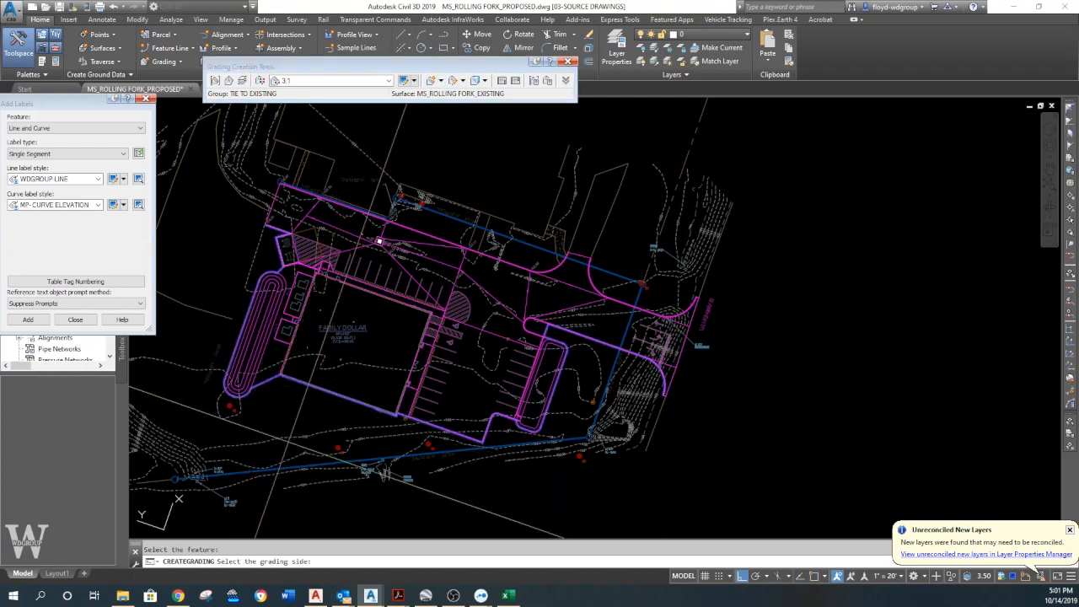
click(297, 434)
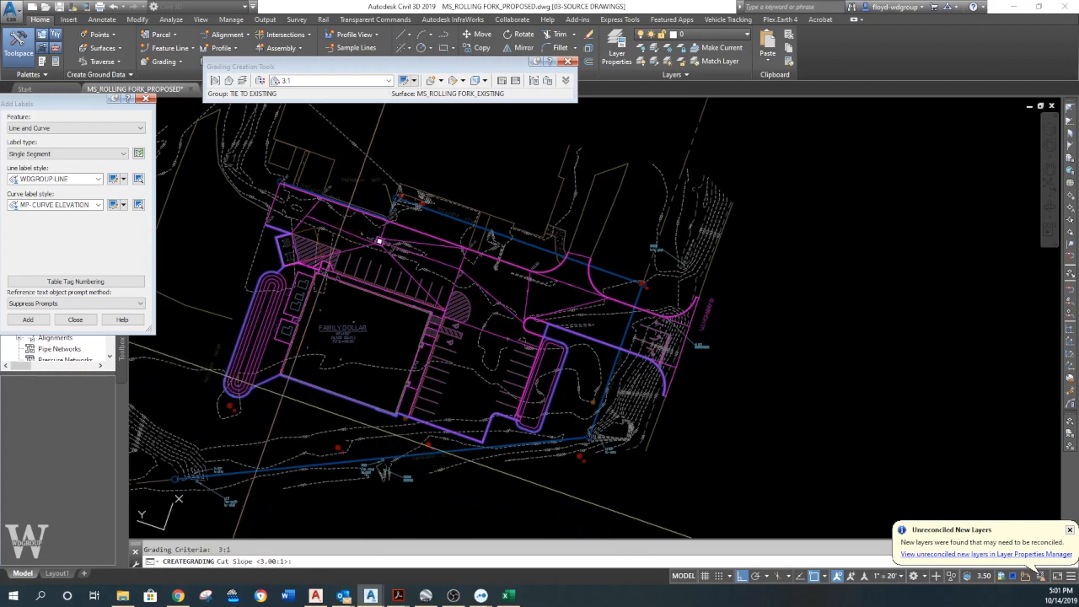
key(Return)
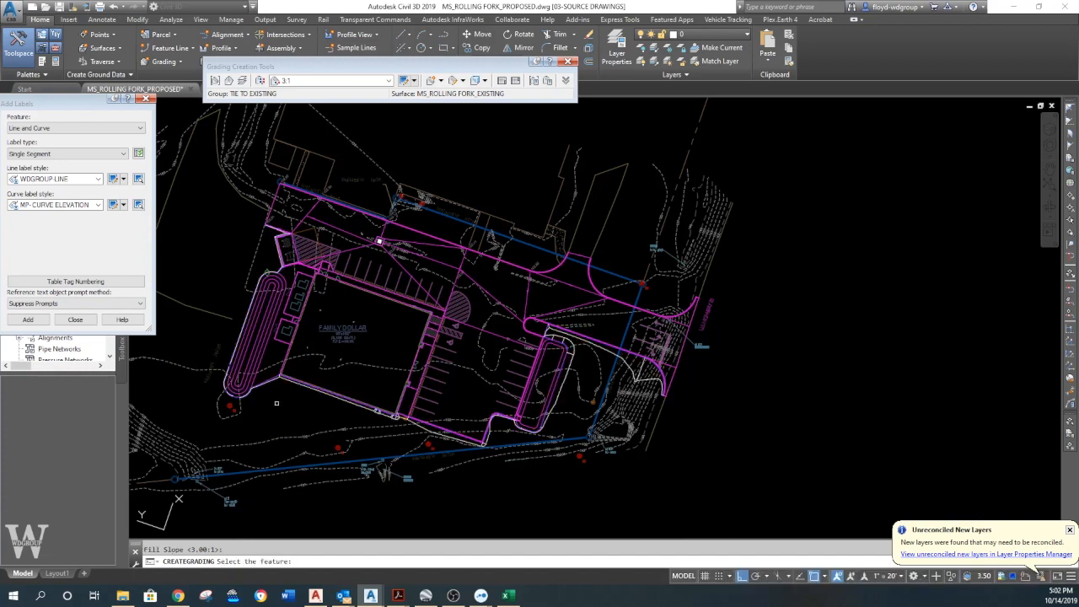
key(Escape)
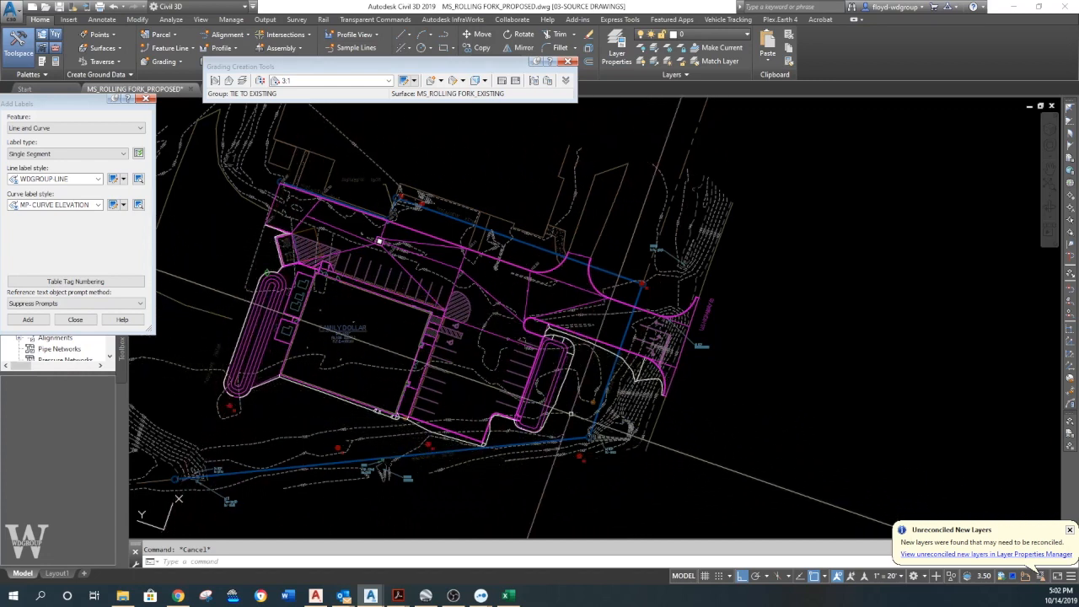
Create a grading on the outer side of the opposite entrance drive curb feature line with 3.00:1 cut and fill slopes.
middle_drag(557, 362, 558, 393)
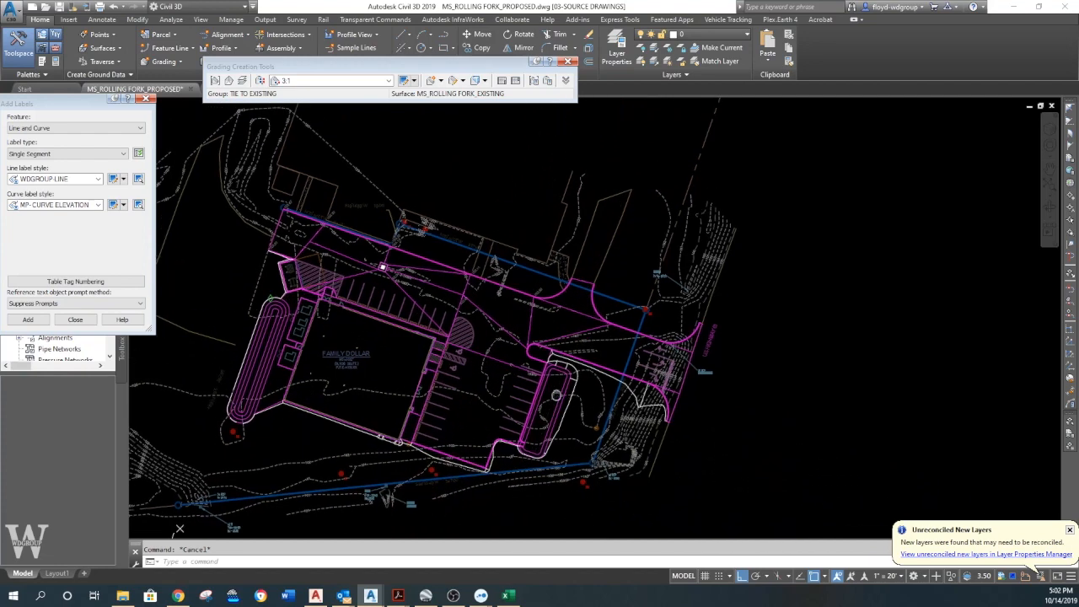
scroll(638, 378, up, 2)
middle_drag(636, 378, 653, 453)
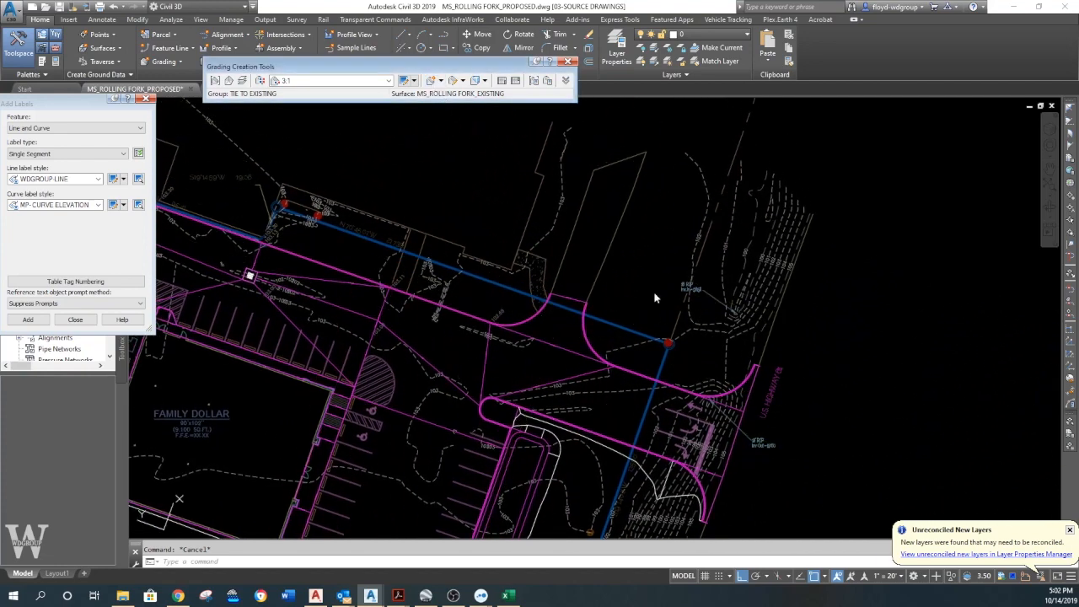
key(Return)
scroll(604, 350, up, 5)
click(540, 392)
click(600, 349)
key(Return)
key(Return)
key(Return)
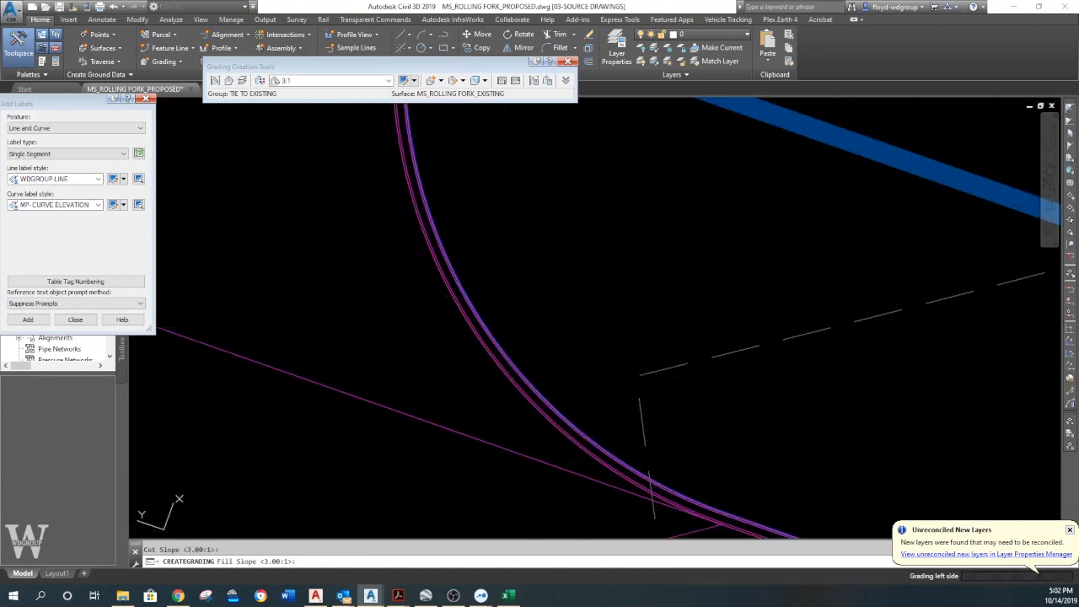
End the grading creation command and regenerate the drawing.
scroll(696, 378, down, 4)
key(Escape)
key(Escape)
scroll(695, 377, down, 5)
middle_drag(696, 377, 652, 354)
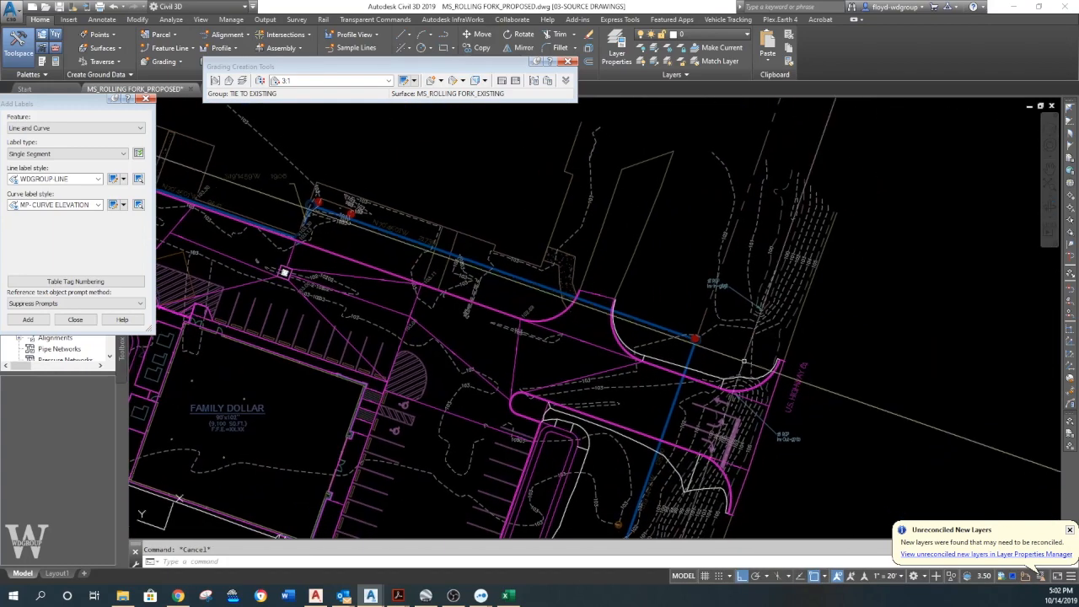
middle_drag(740, 374, 676, 352)
text(REA)
key(Return)
Erase the grading along the entrance drive curb near the highway and regenerate the drawing.
scroll(549, 284, up, 4)
text(E)
key(Return)
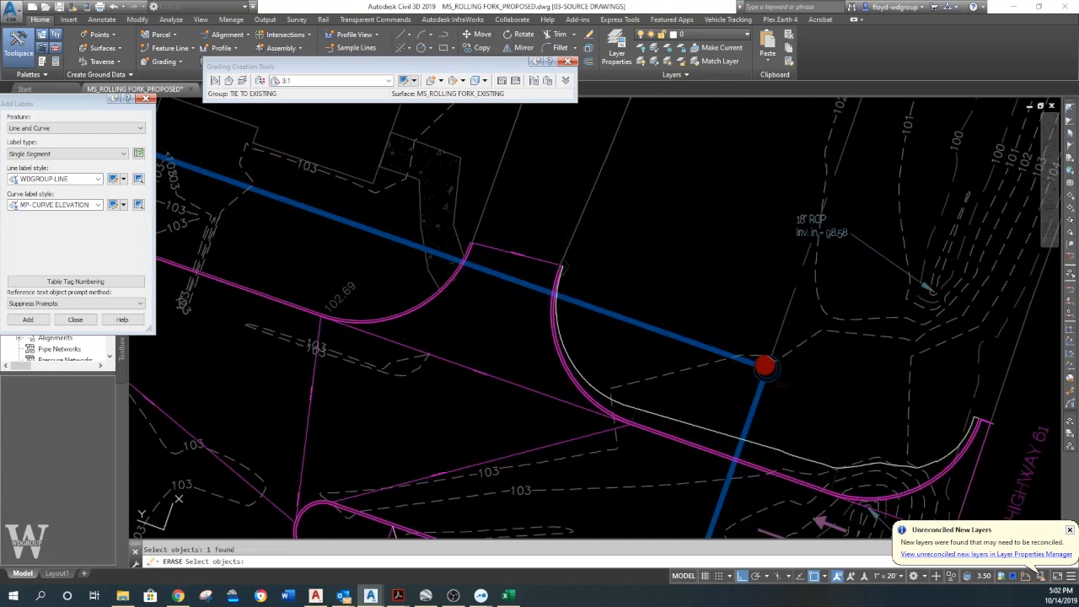
key(Return)
scroll(533, 220, down, 6)
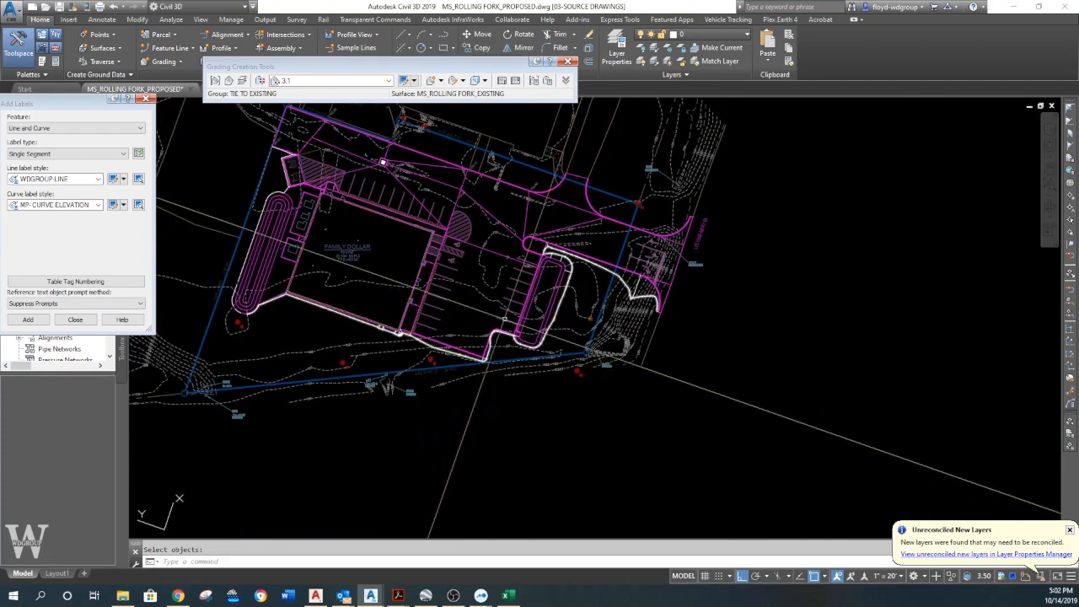
text(REA)
key(Return)
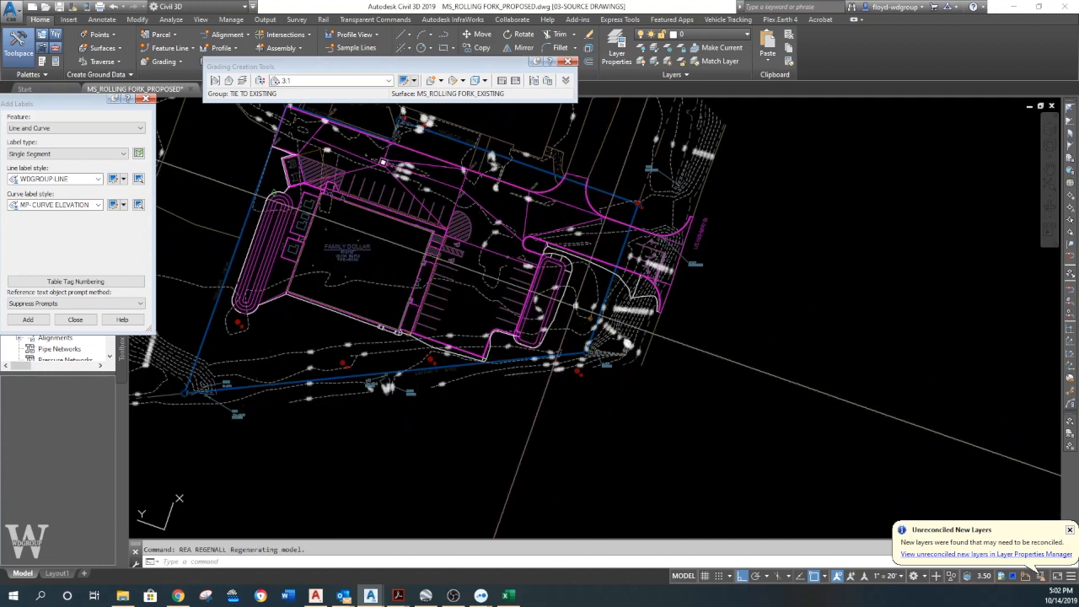
Erase the remaining perimeter grading around the site.
scroll(220, 160, up, 2)
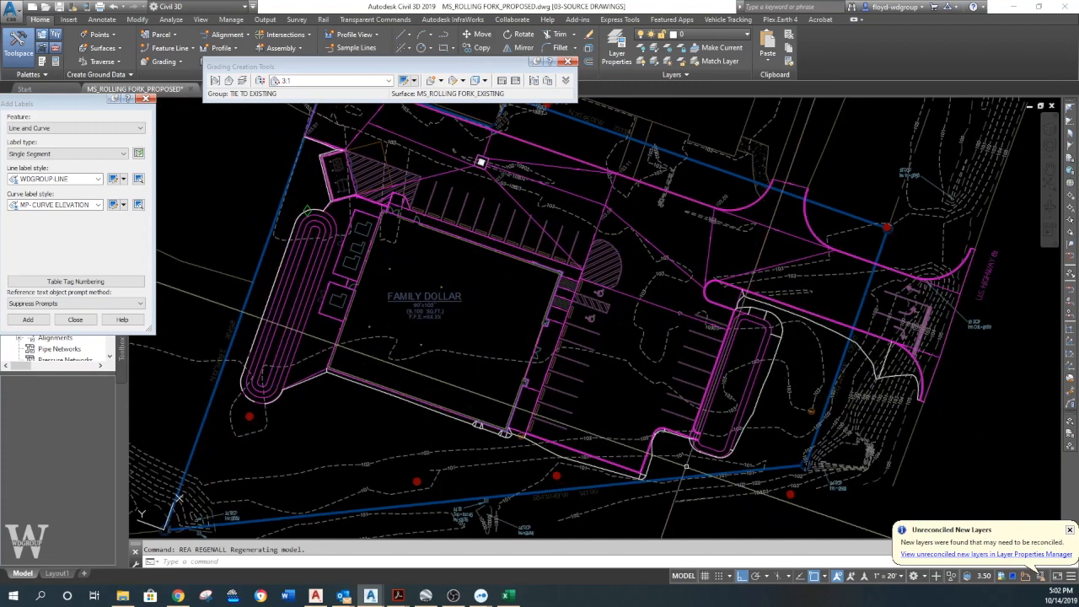
scroll(310, 209, up, 5)
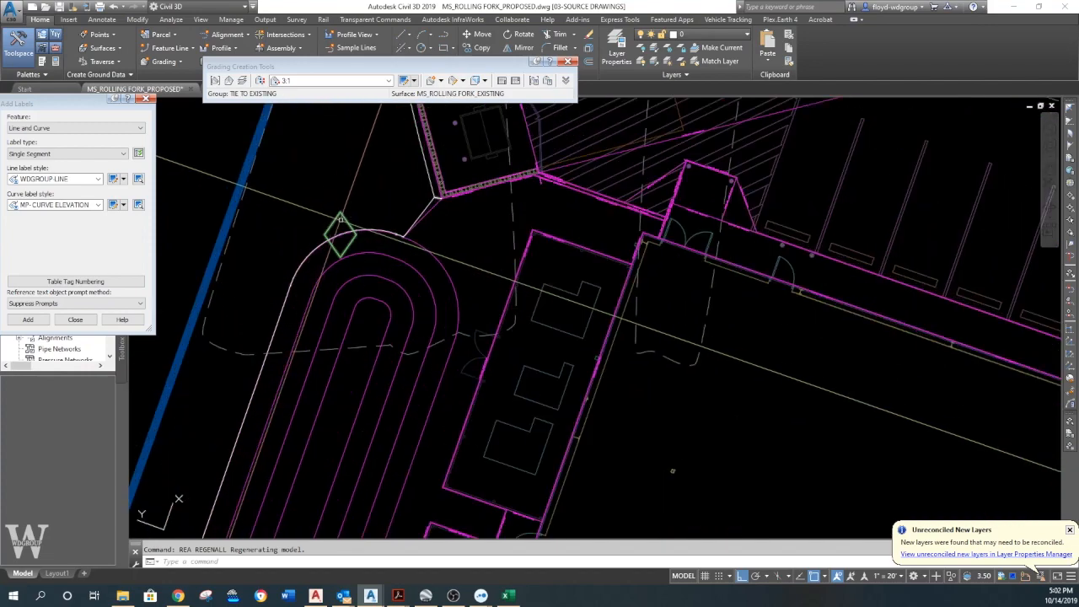
scroll(343, 217, down, 6)
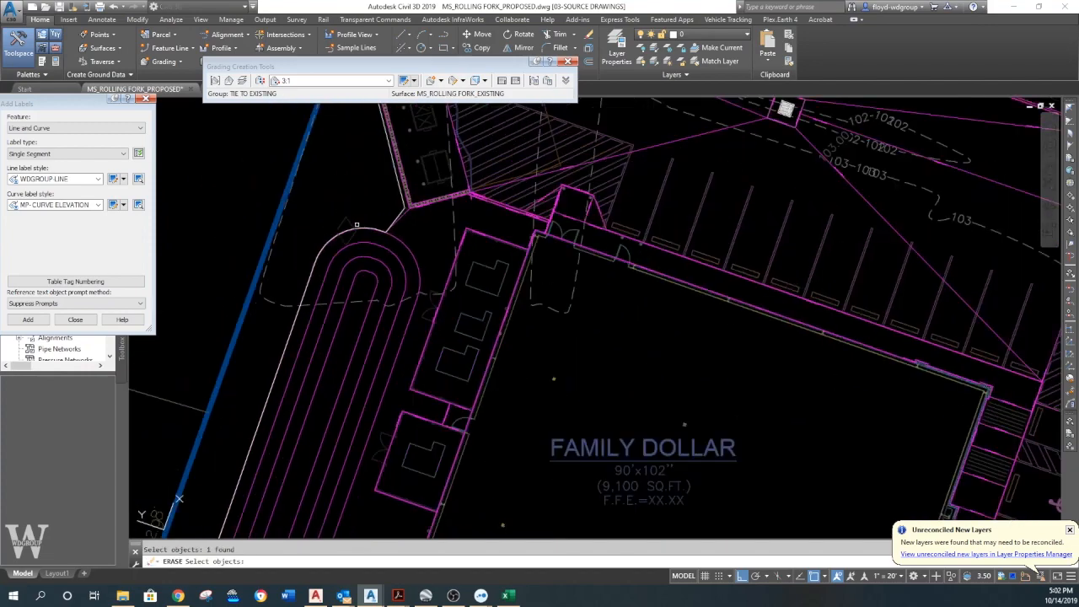
middle_drag(408, 235, 396, 245)
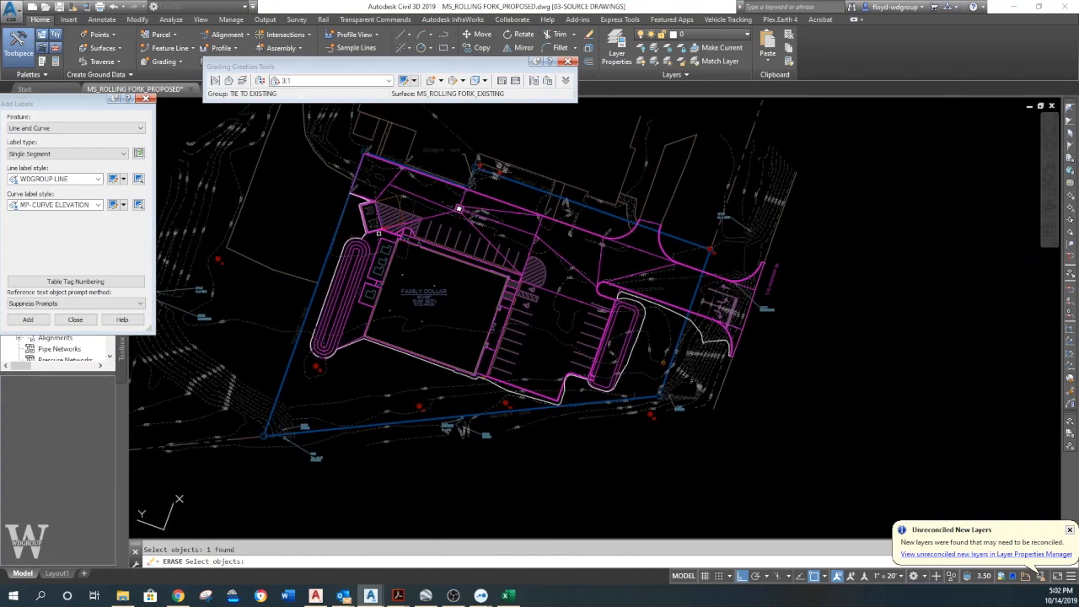
key(Return)
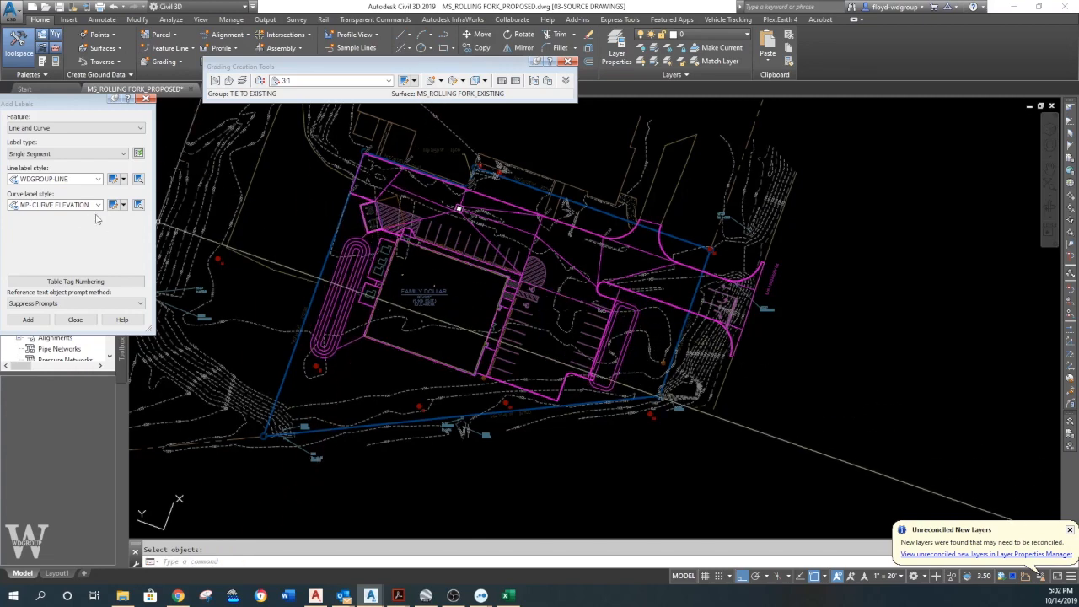
Create a TIN surface named MS_ROLLING FORK PROPOSED with the WDGROUP-TRIANGLES surface style.
click(146, 98)
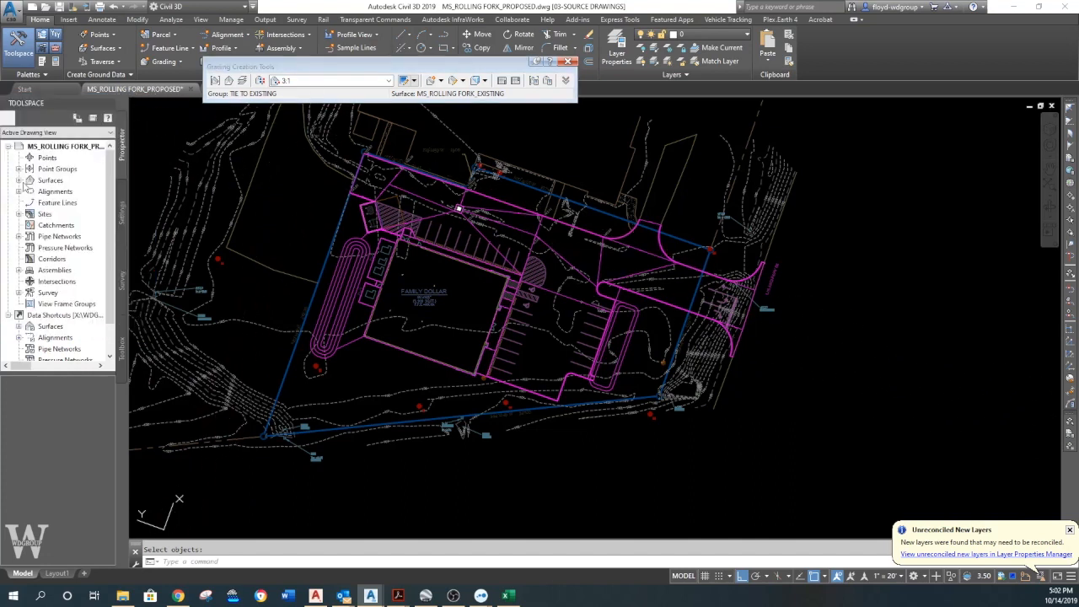
click(19, 180)
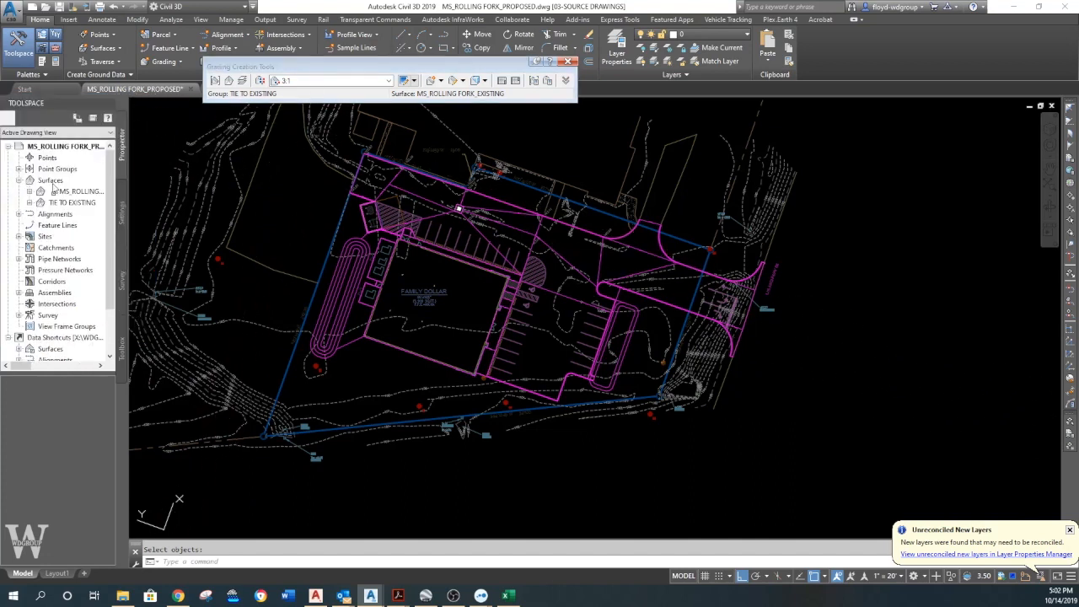
click(30, 191)
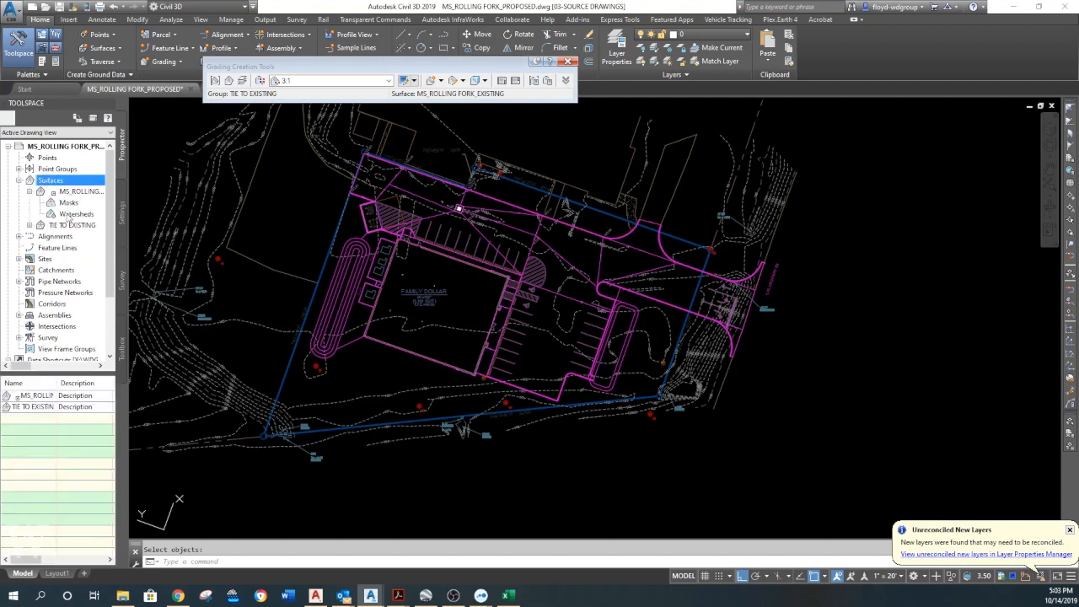
click(69, 204)
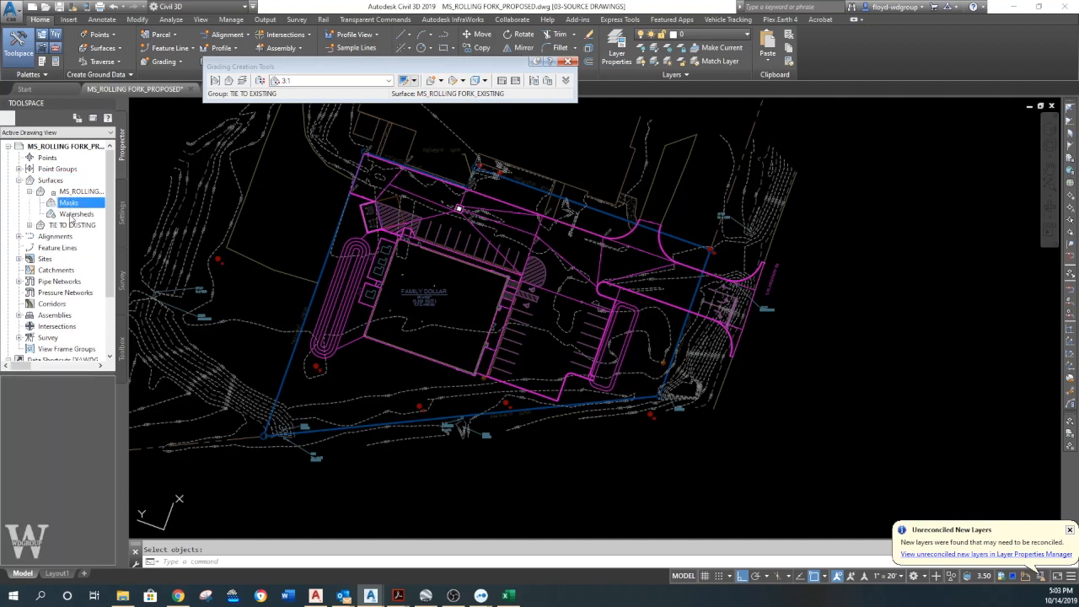
right_click(87, 192)
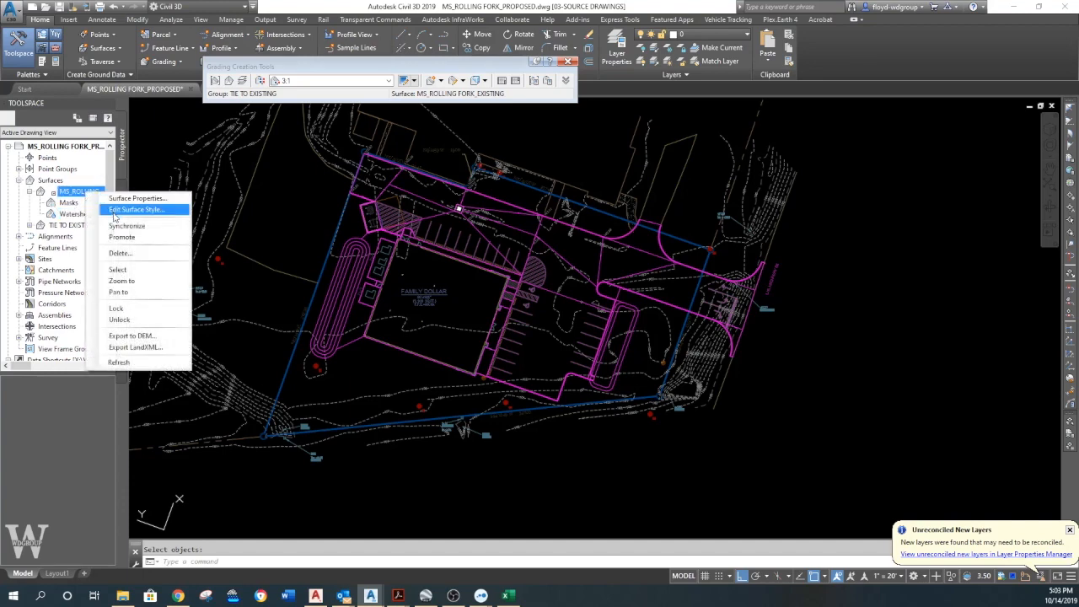
click(49, 180)
right_click(50, 180)
click(80, 184)
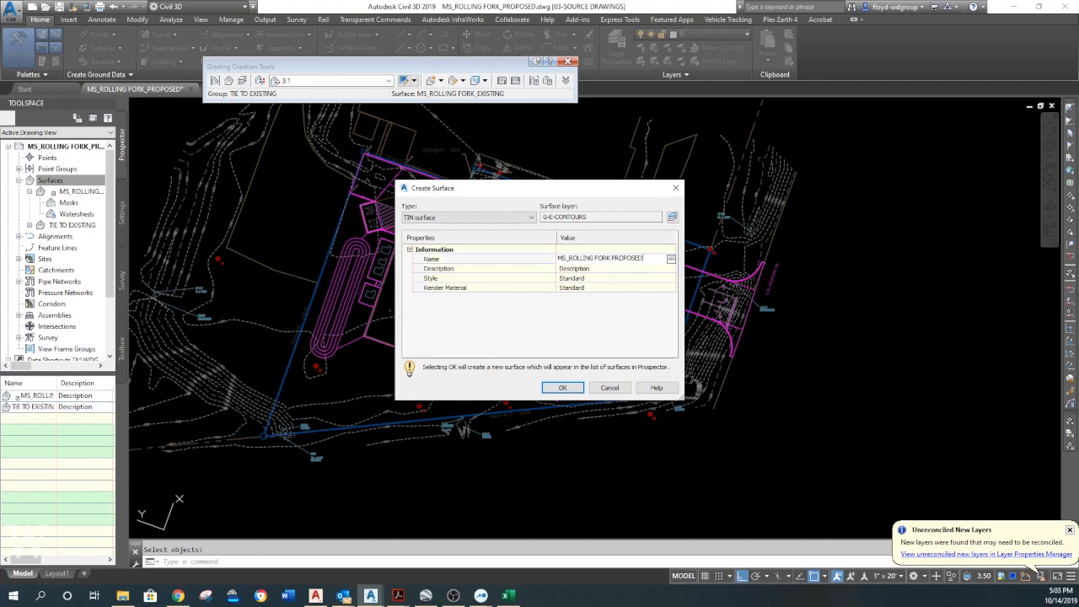
click(671, 278)
click(413, 33)
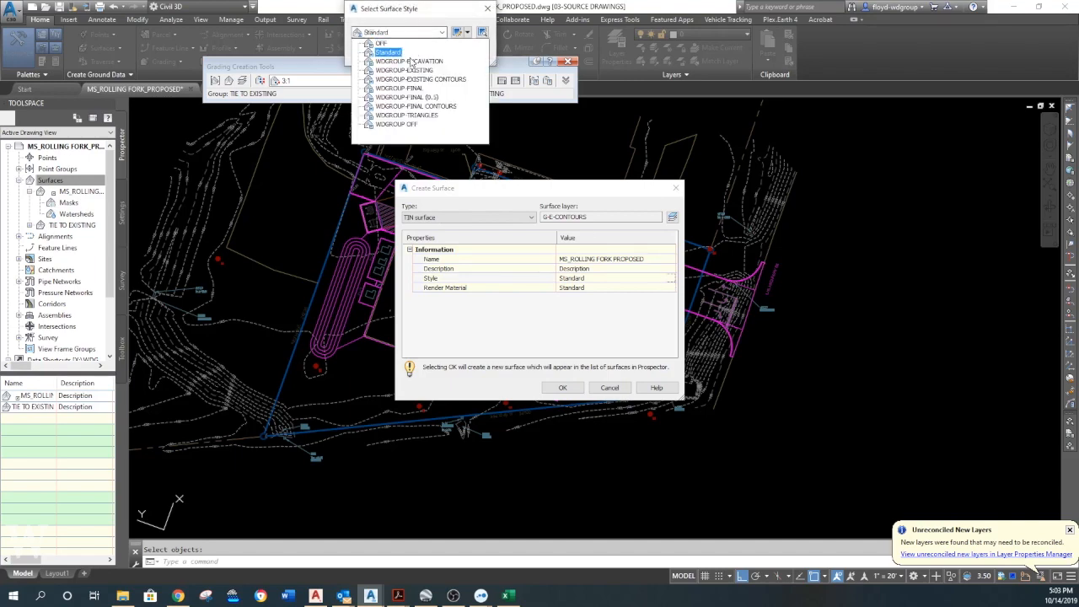
click(407, 115)
click(390, 67)
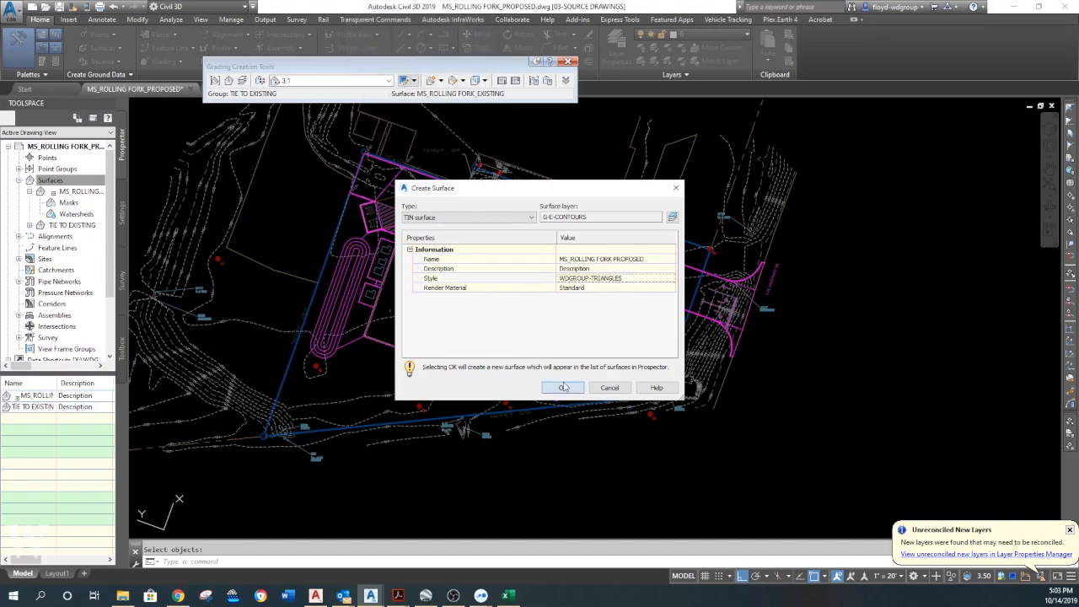
click(564, 387)
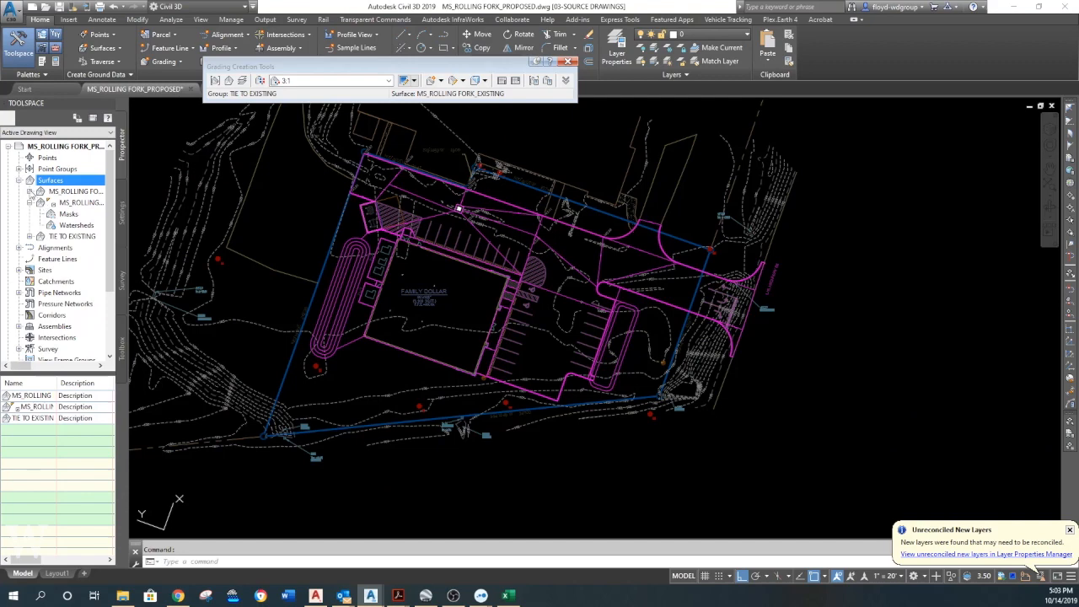
Add all site feature lines to the proposed surface as Standard breaklines with 1.000' weeding and supplementing distances and 0.125' mid-ordinate distance.
click(30, 192)
click(40, 226)
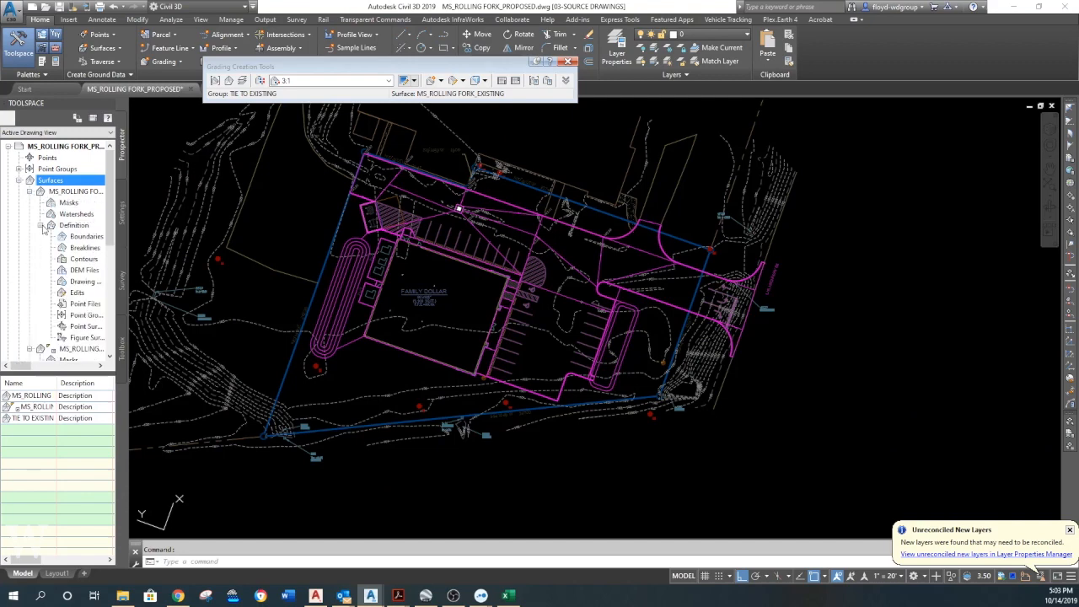
click(84, 248)
right_click(88, 249)
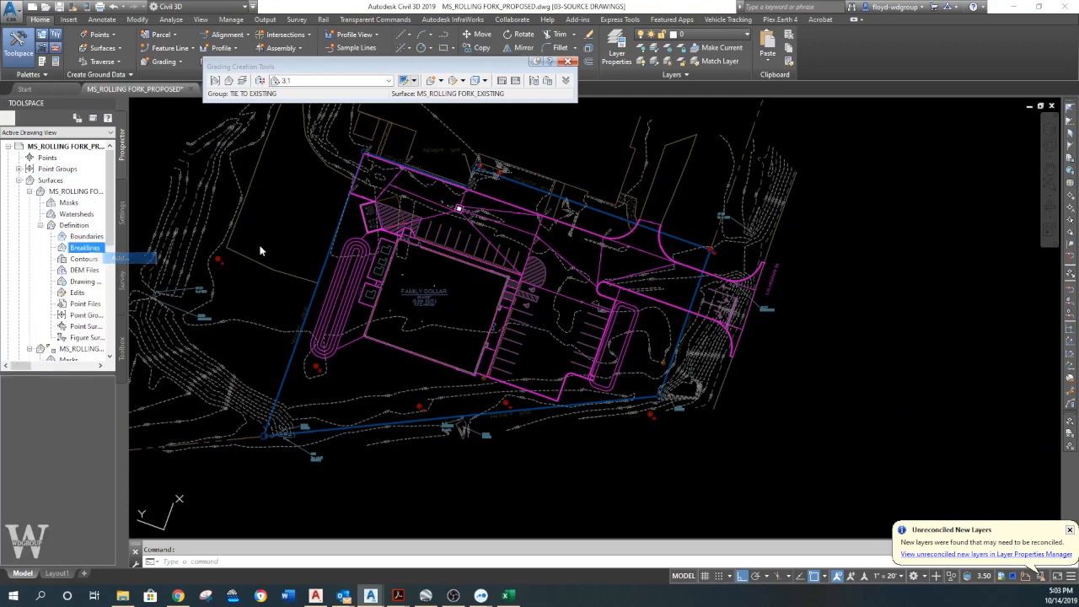
click(114, 254)
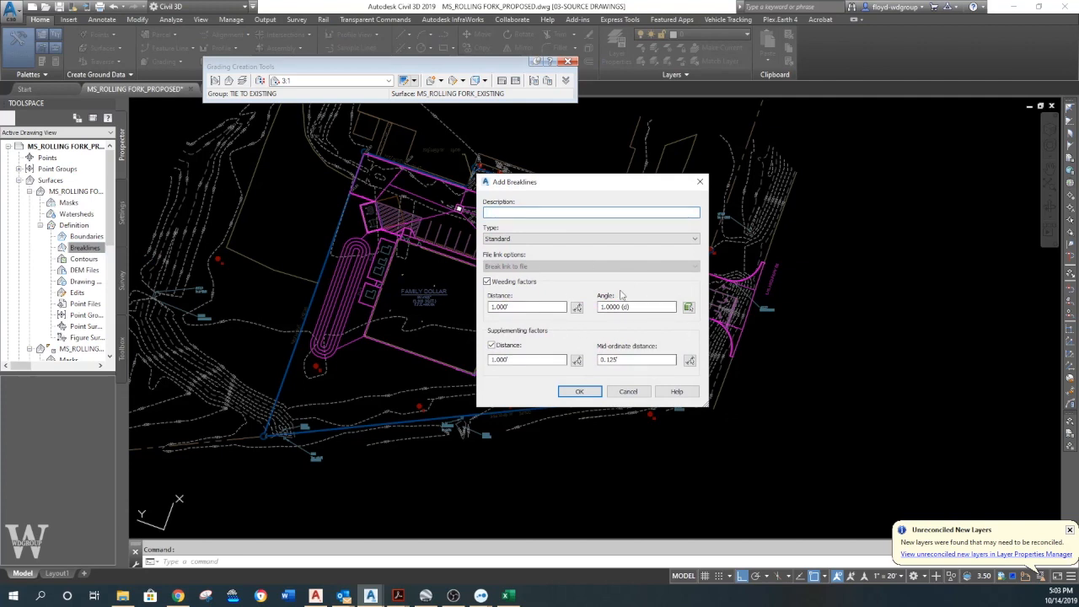
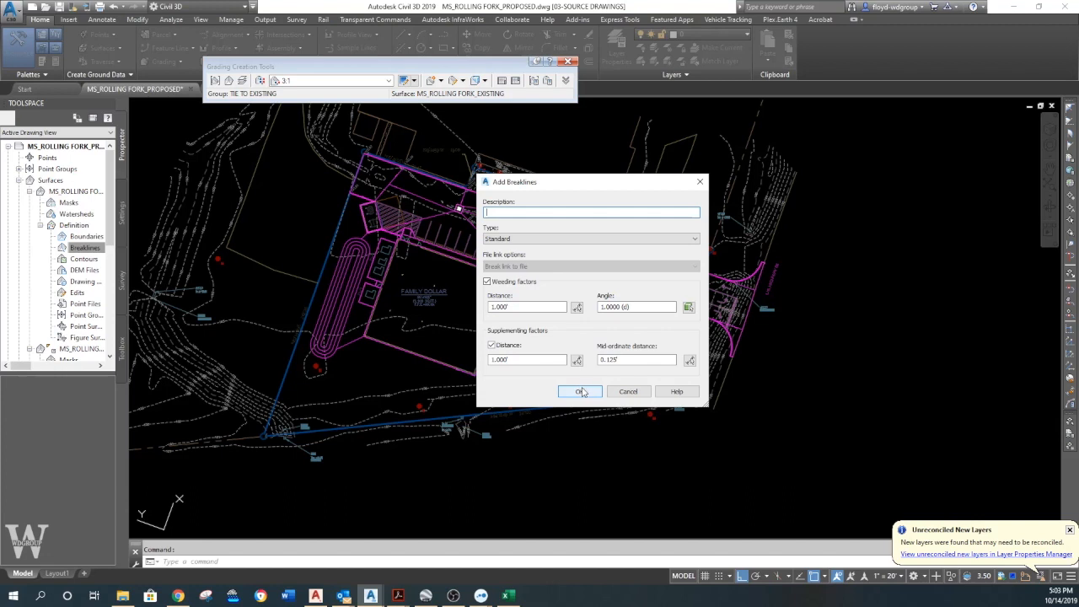
click(581, 391)
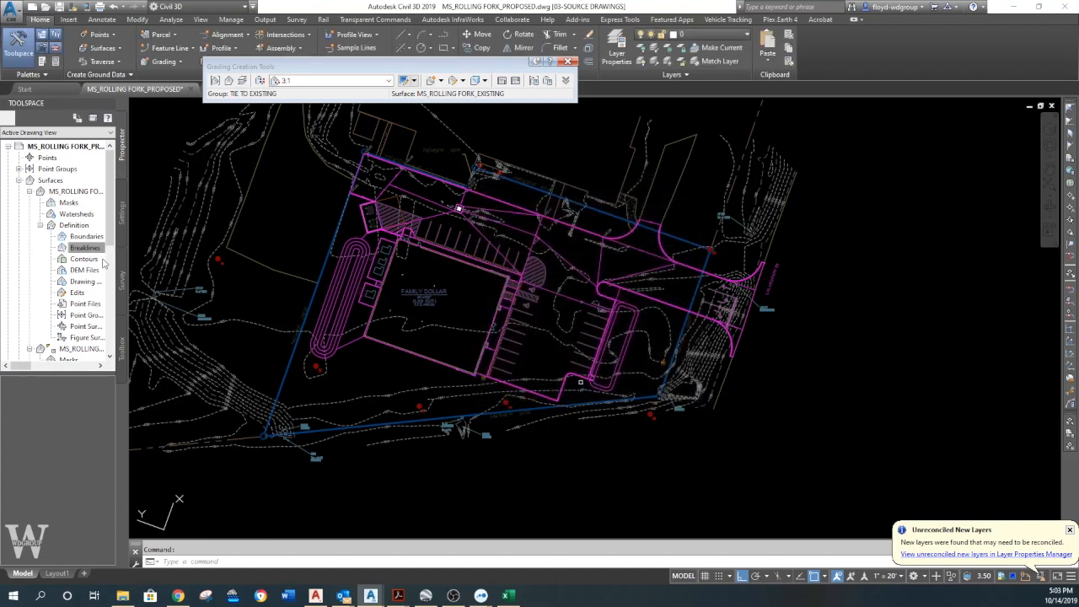
click(269, 133)
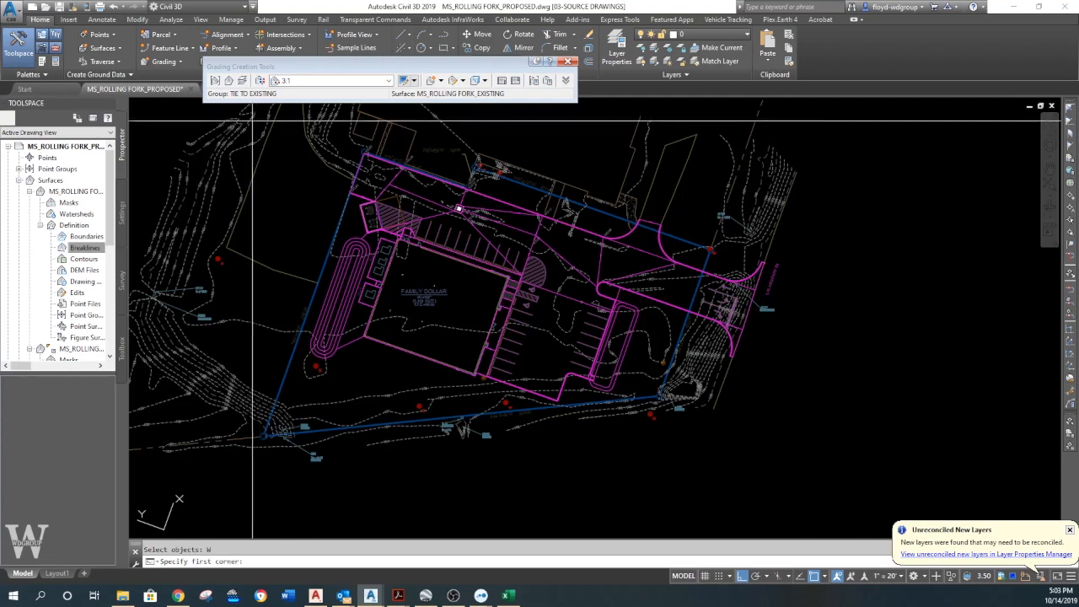
click(822, 482)
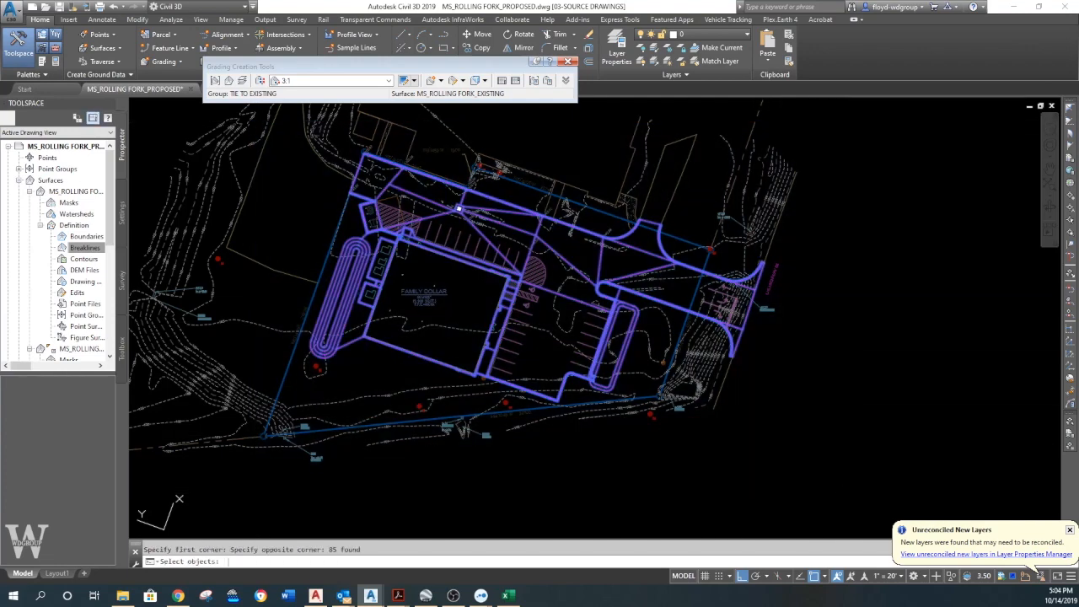
key(Return)
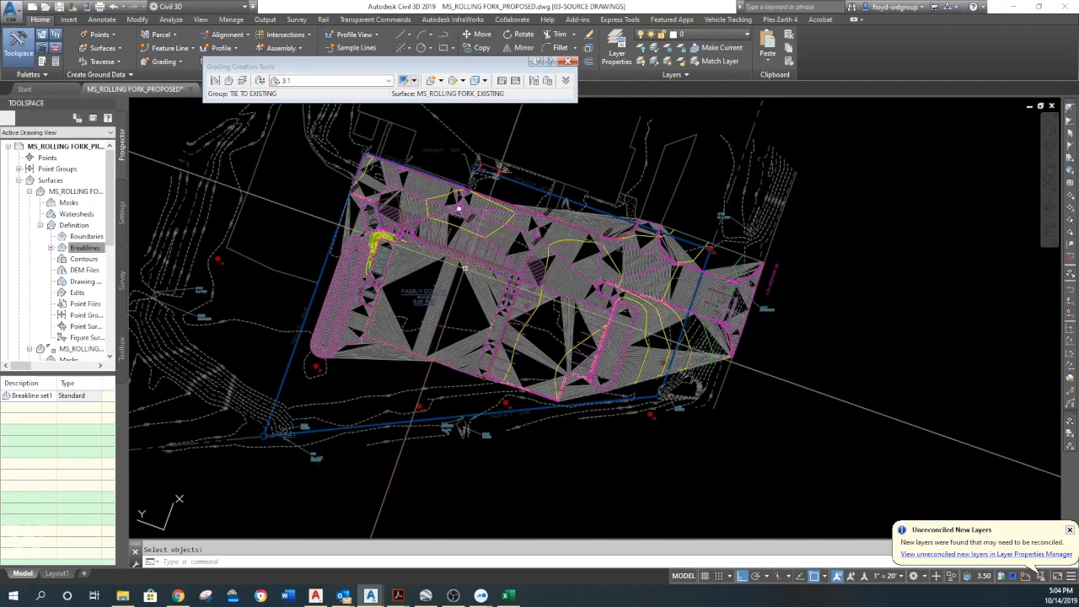
Send the object overlapping the feature lines to the back of the draw order at the equipment pad corner with dense contours.
scroll(464, 268, up, 6)
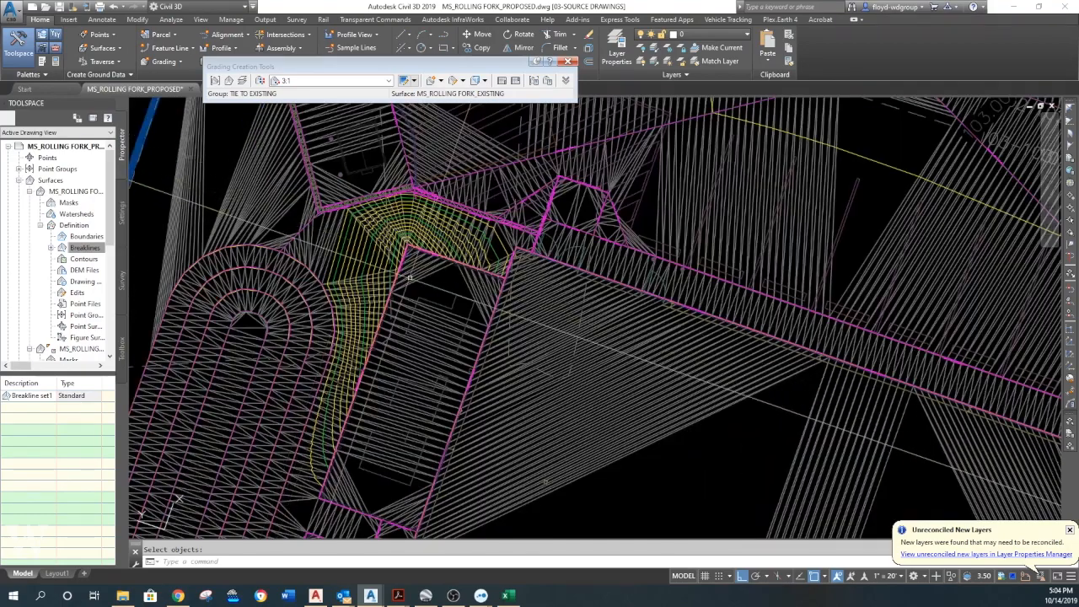
scroll(410, 278, up, 5)
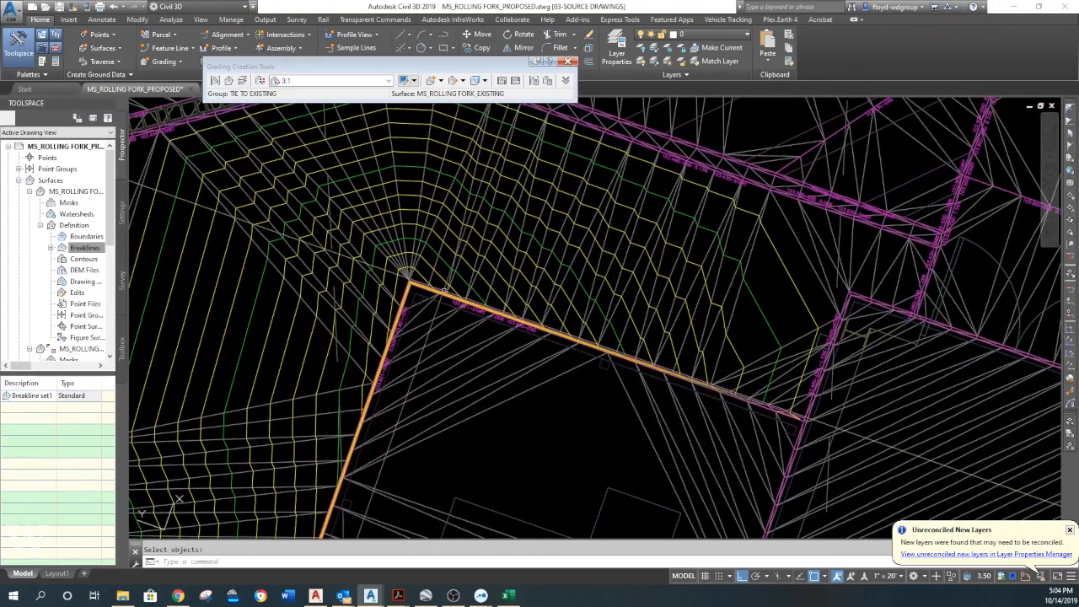
click(445, 291)
key(Escape)
scroll(420, 285, up, 4)
text(dr)
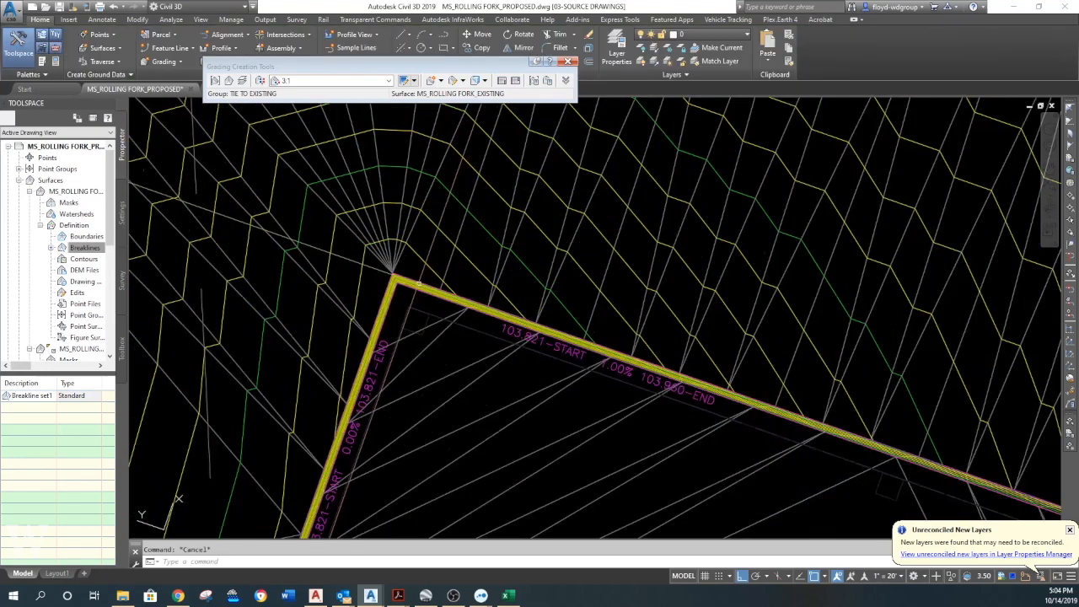
key(Return)
click(406, 276)
key(Return)
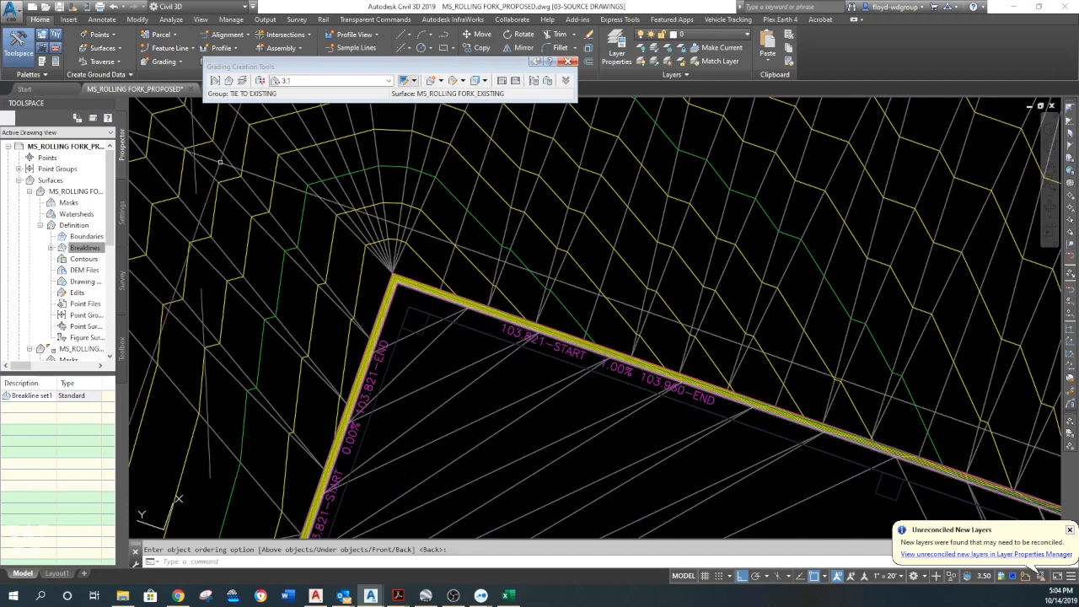
Label both outer feature line segments meeting at the pad corner as single segments using the WDGROUP LINE style.
click(101, 20)
click(18, 42)
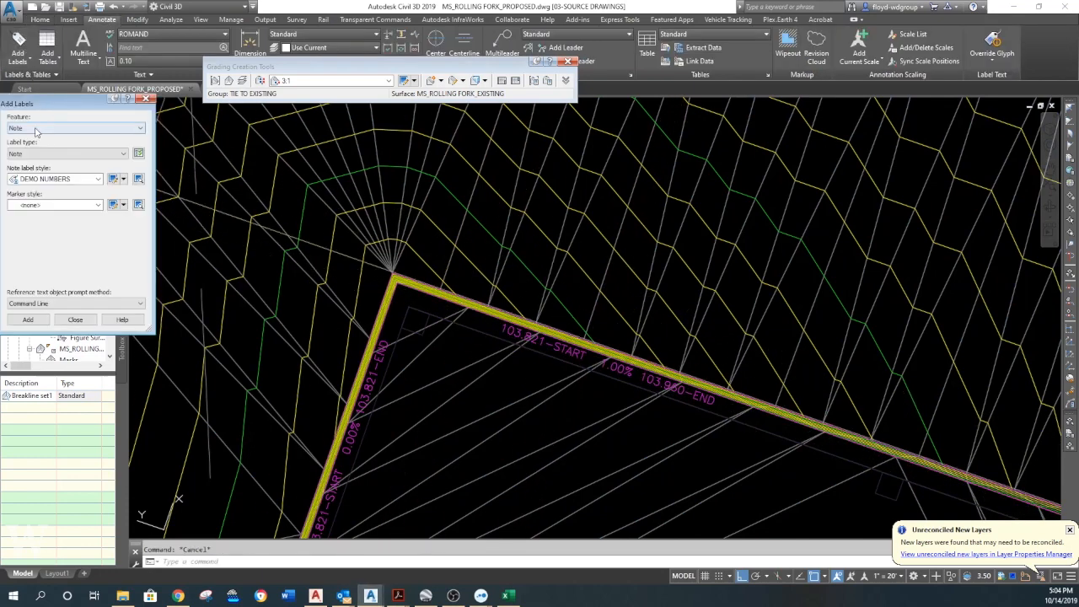
click(76, 127)
click(41, 146)
click(41, 319)
click(646, 355)
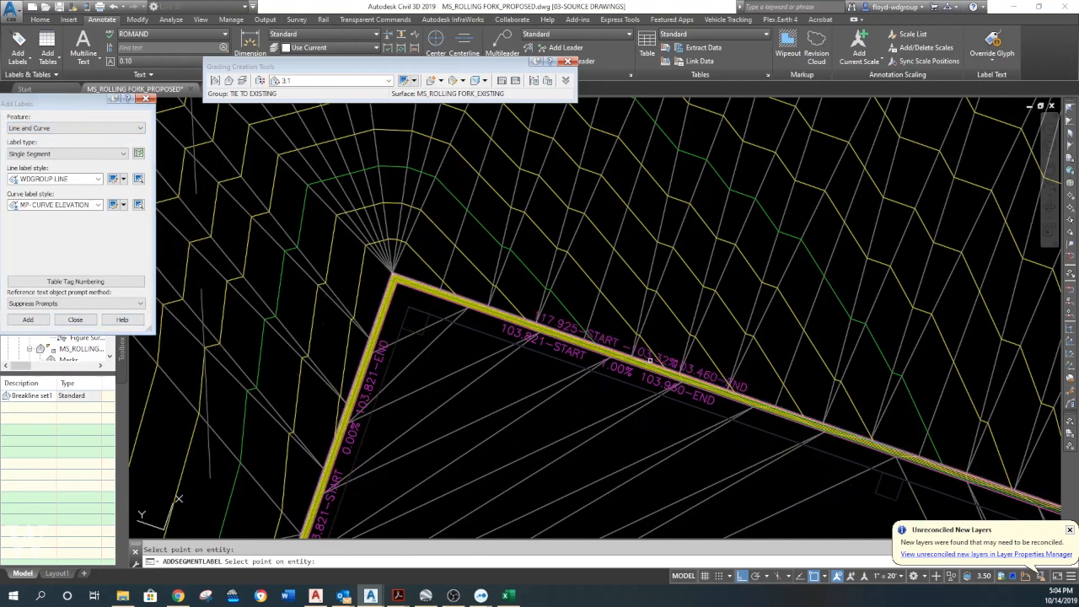
middle_drag(470, 362, 472, 357)
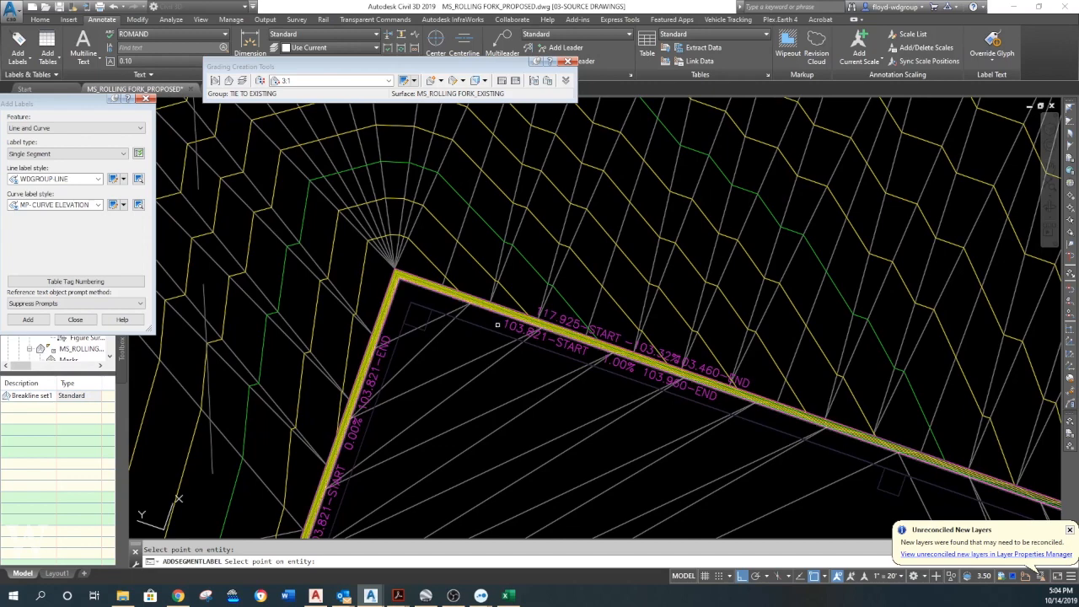
click(354, 381)
key(Return)
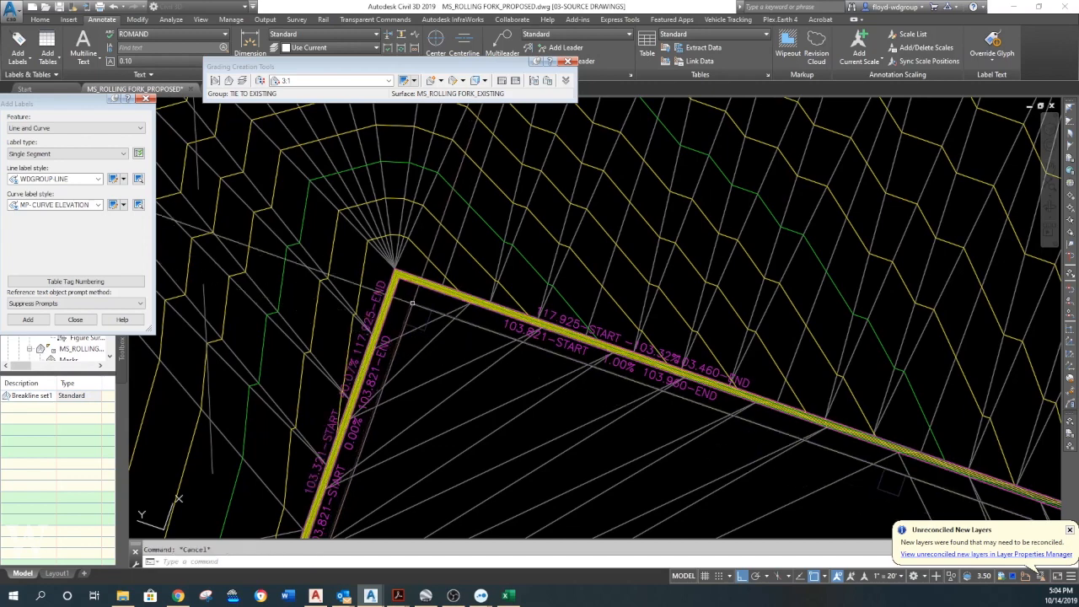
Set the outer feature line's elevation at the equipment pad corner to 103.321 and close the label tool.
click(396, 272)
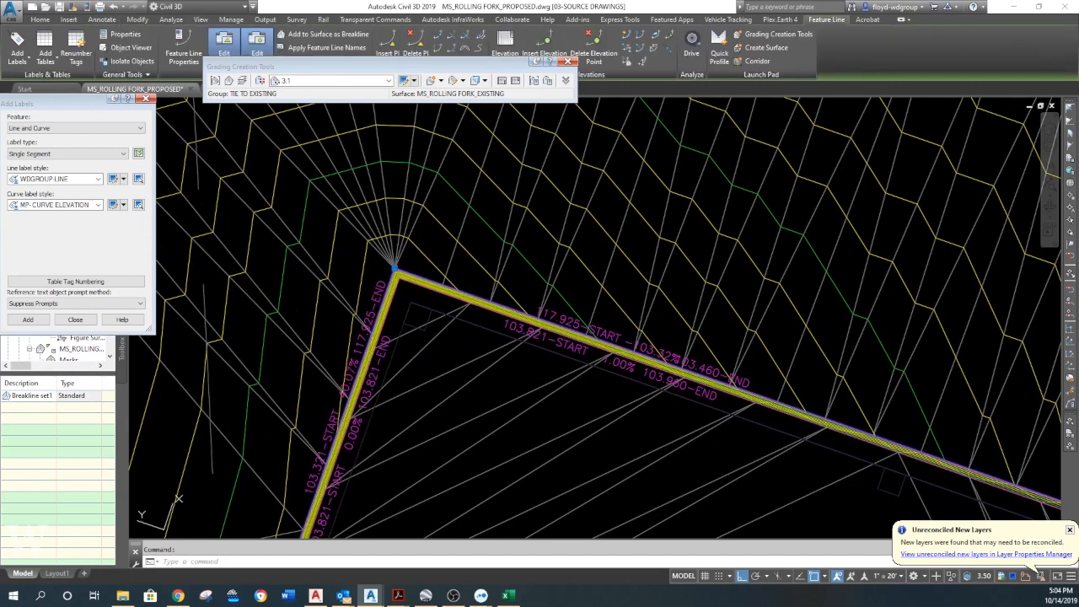
click(656, 36)
scroll(620, 201, down, 2)
scroll(717, 313, down, 5)
mouse_move(717, 312)
middle_down()
mouse_move(694, 141)
mouse_move(686, 248)
middle_up()
scroll(800, 263, up, 5)
click(909, 365)
middle_drag(350, 159, 568, 239)
key(Return)
click(506, 229)
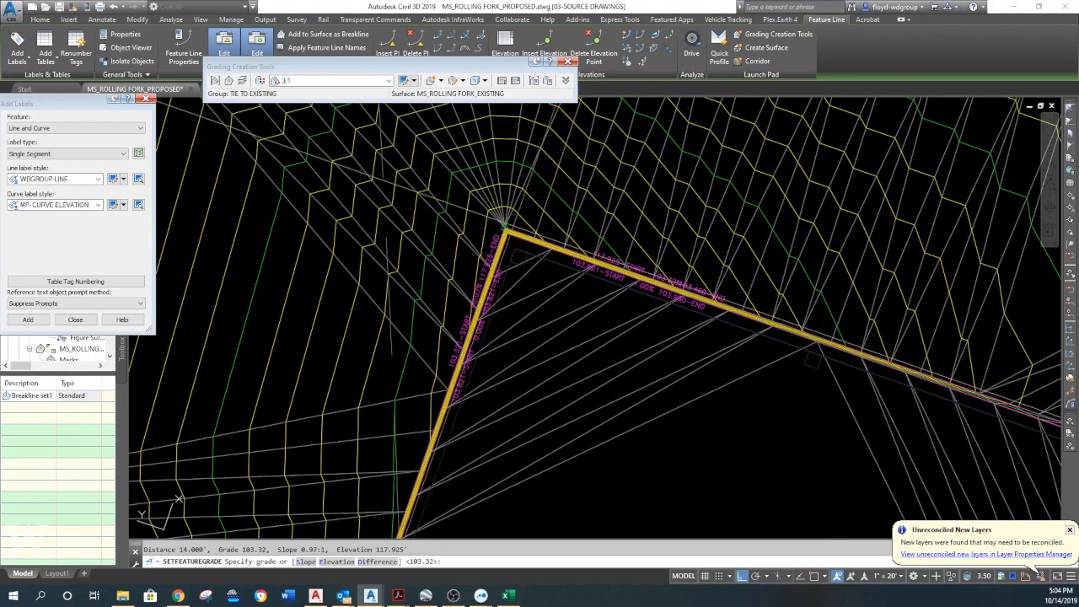
text(e)
key(Return)
scroll(594, 268, up, 4)
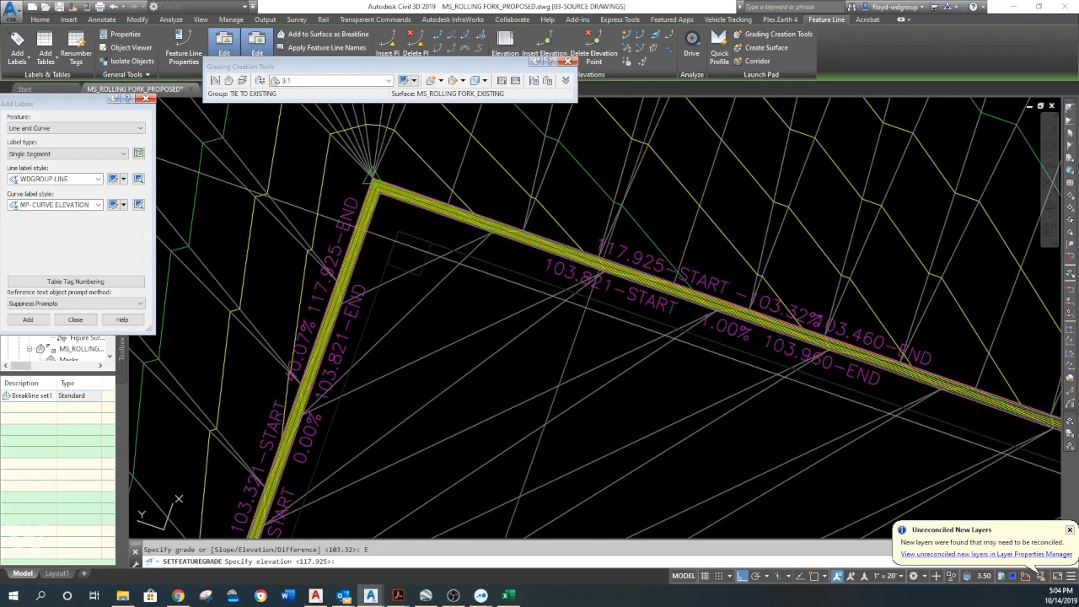
text(103.321)
key(Return)
key(Escape)
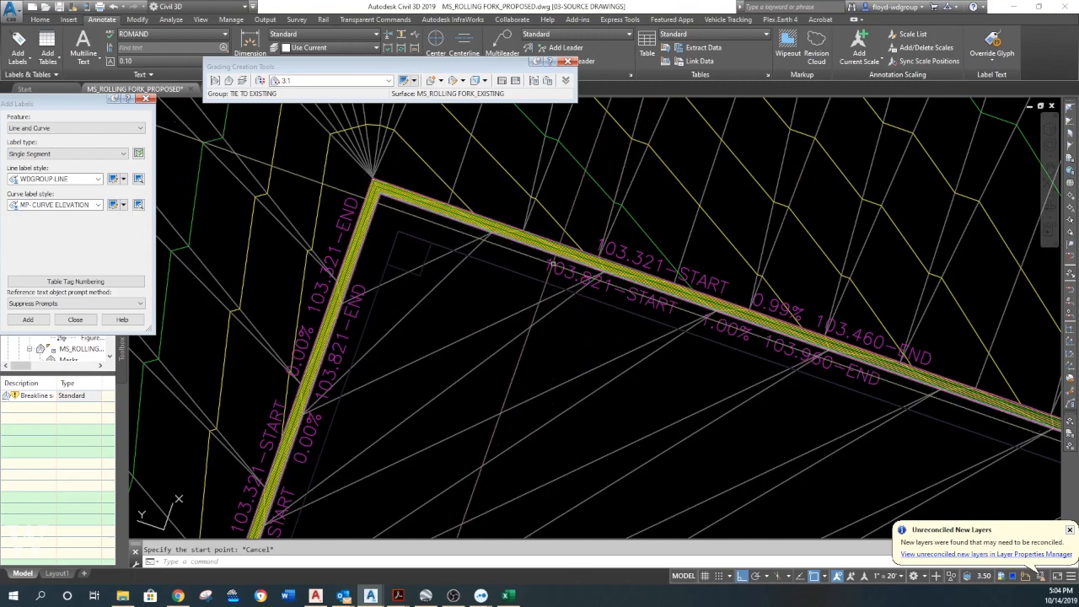
click(146, 98)
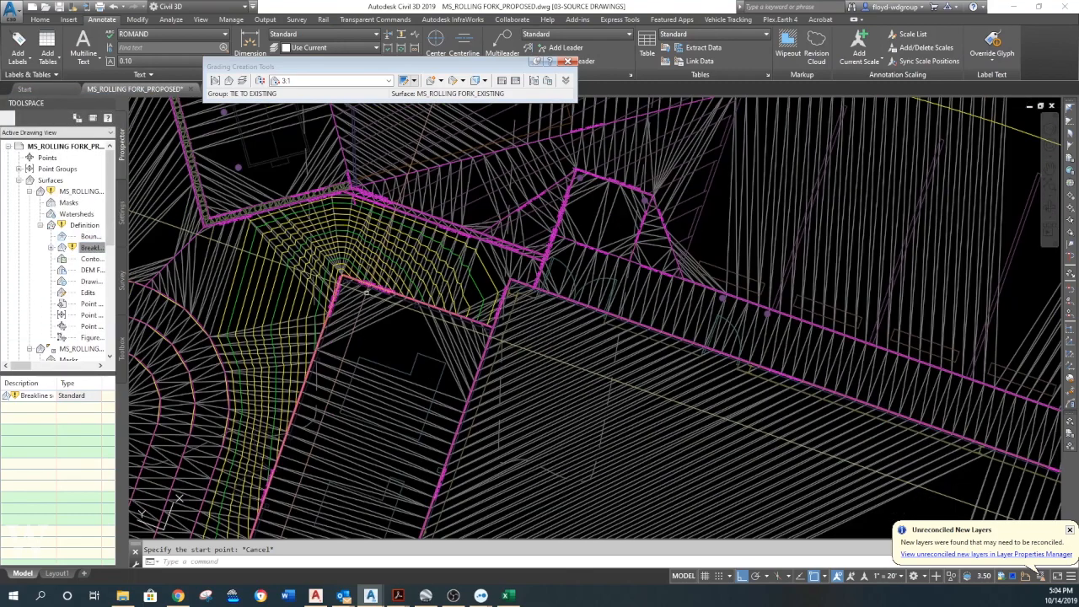
Rebuild the out-of-date MS_ROLLING FORK PROPOSED surface and dismiss the event report.
scroll(404, 297, down, 4)
middle_drag(390, 323, 424, 301)
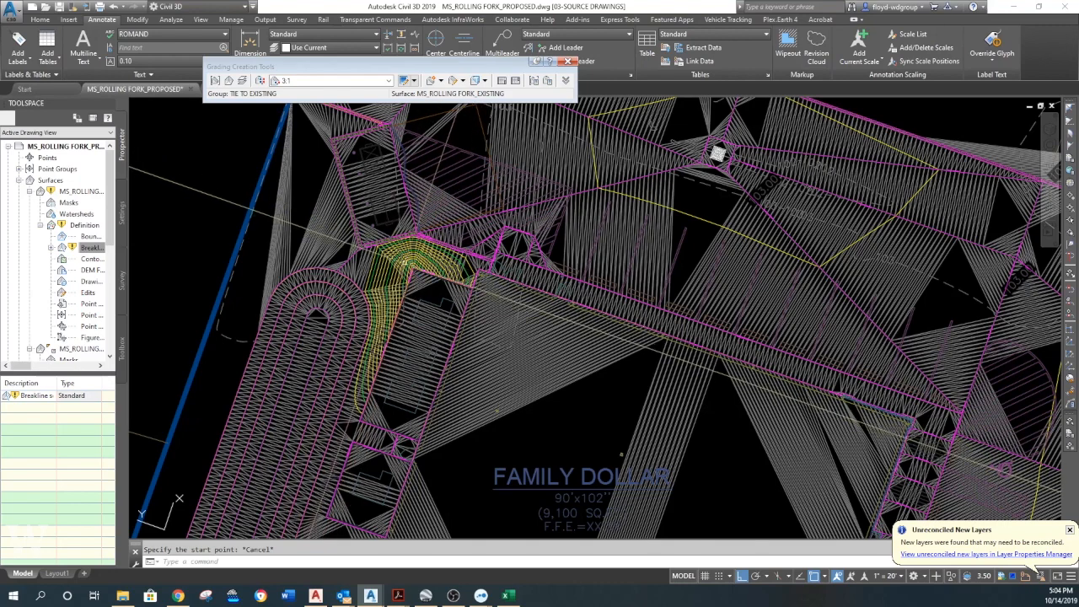
right_click(84, 194)
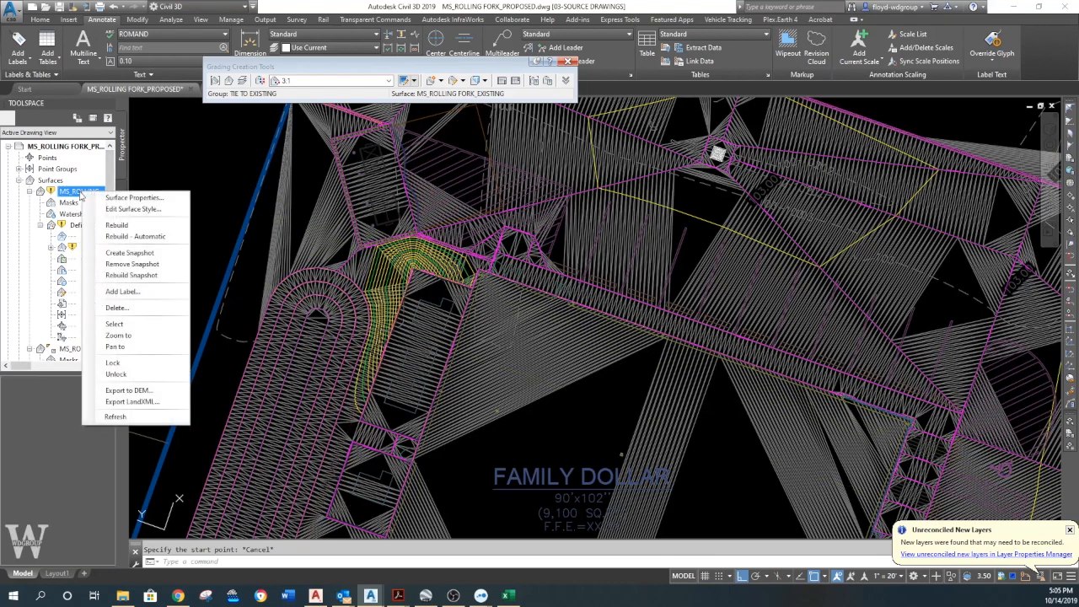
click(122, 229)
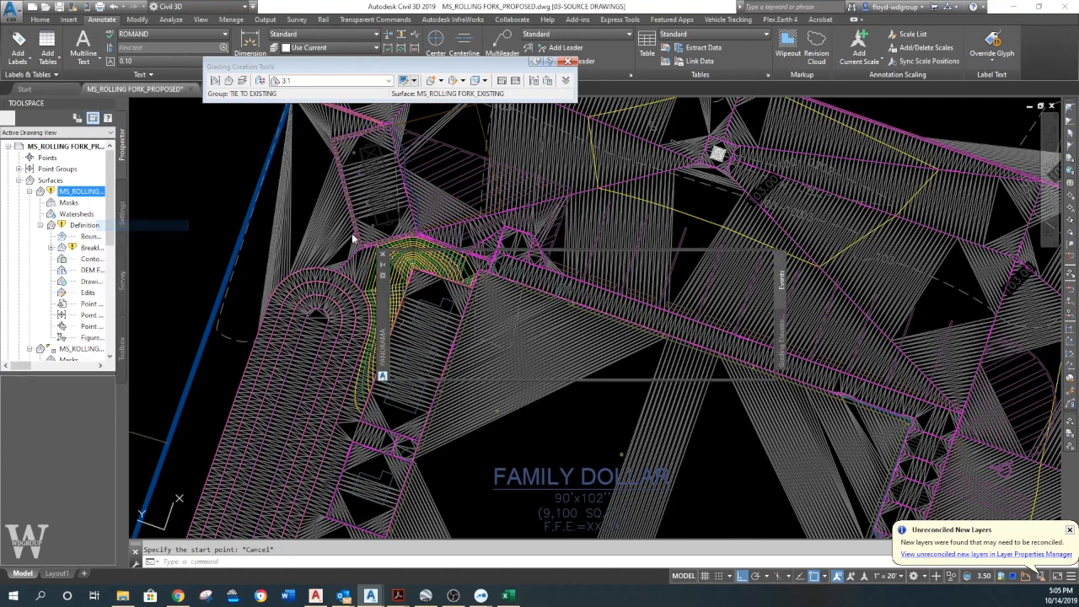
click(384, 254)
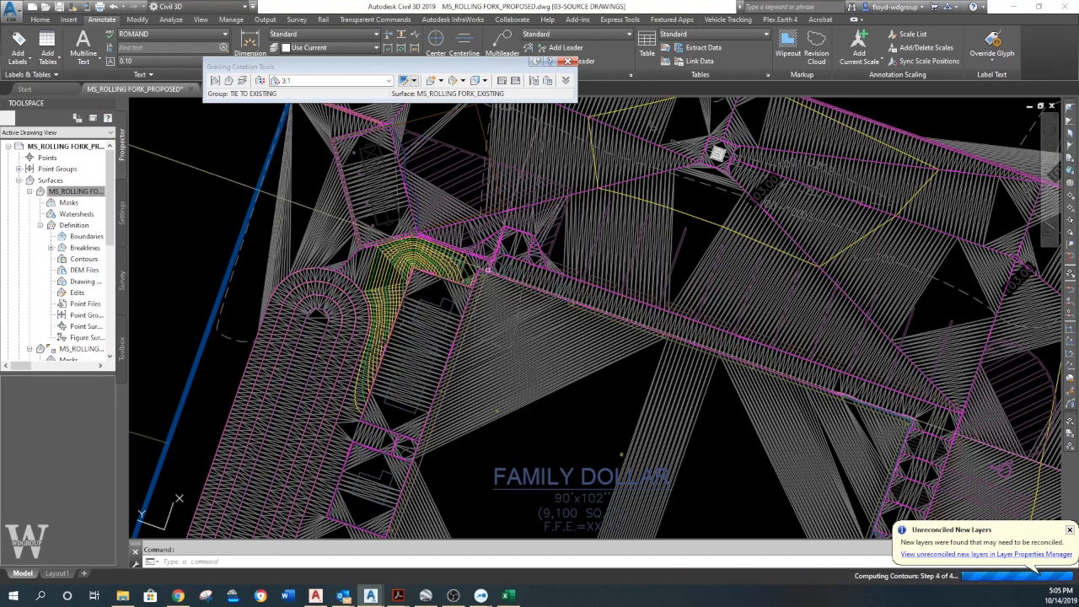
Examine the rebuilt proposed surface's contours and triangulation across the whole Family Dollar site.
scroll(537, 298, down, 4)
scroll(537, 298, down, 2)
middle_drag(537, 298, 522, 275)
scroll(790, 305, up, 2)
middle_drag(713, 365, 708, 346)
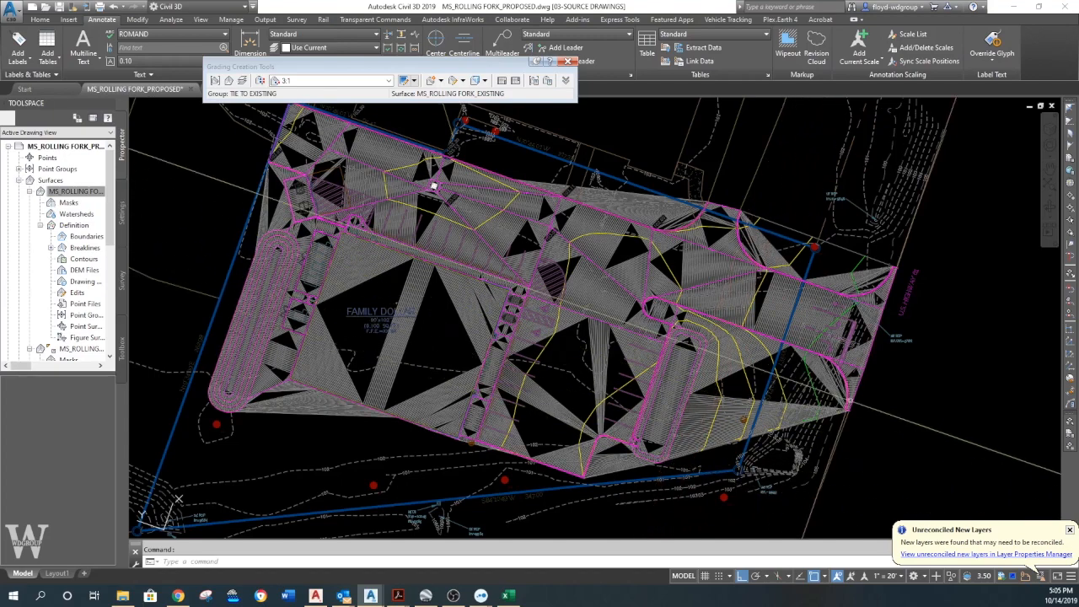
middle_drag(433, 185, 439, 212)
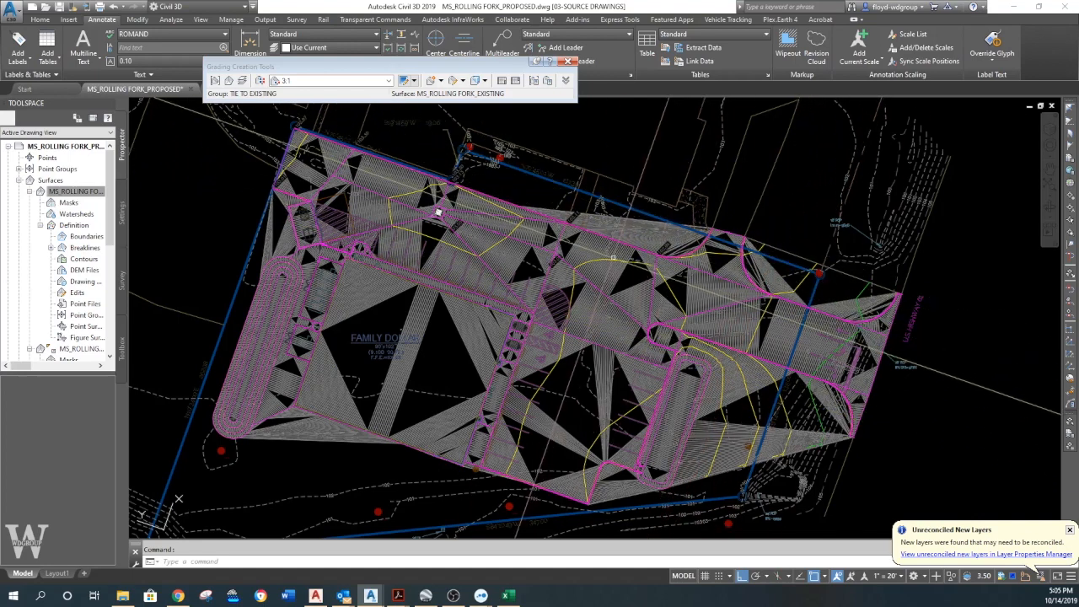
middle_drag(714, 300, 692, 307)
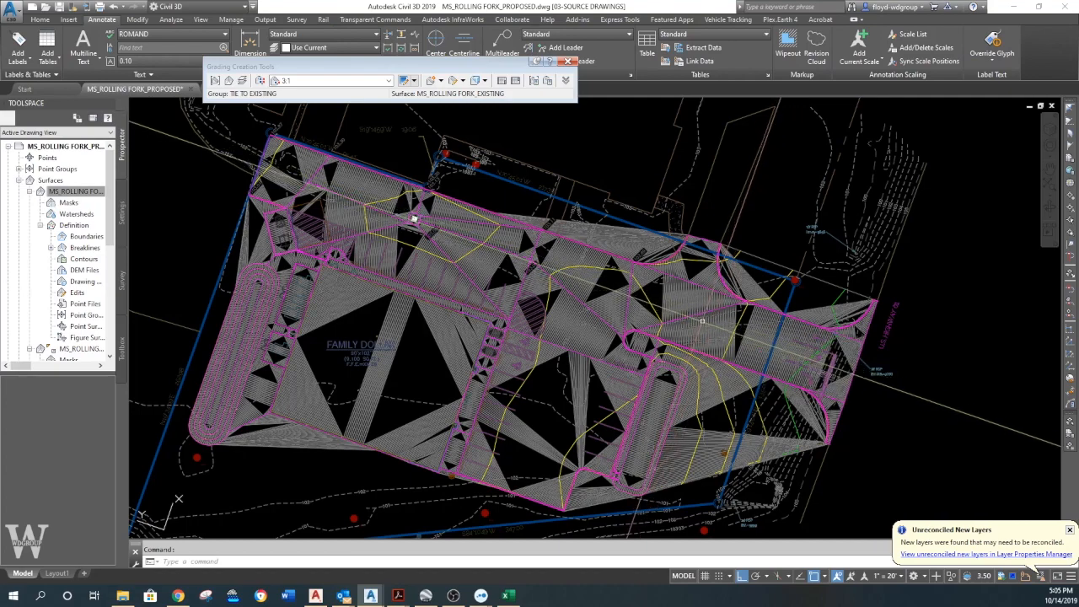
middle_drag(710, 348, 714, 337)
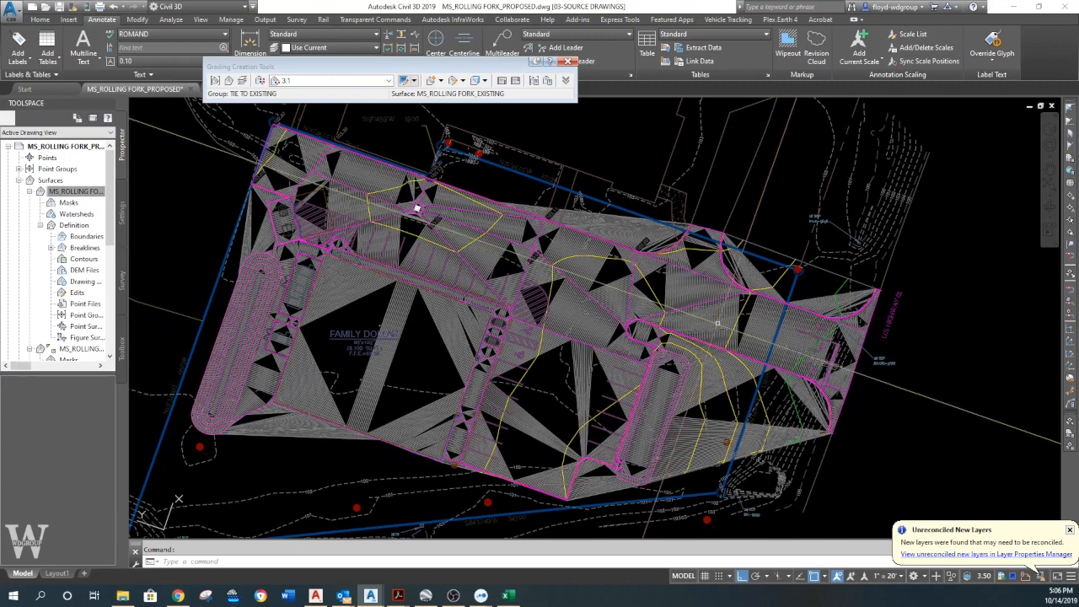
middle_drag(417, 208, 421, 192)
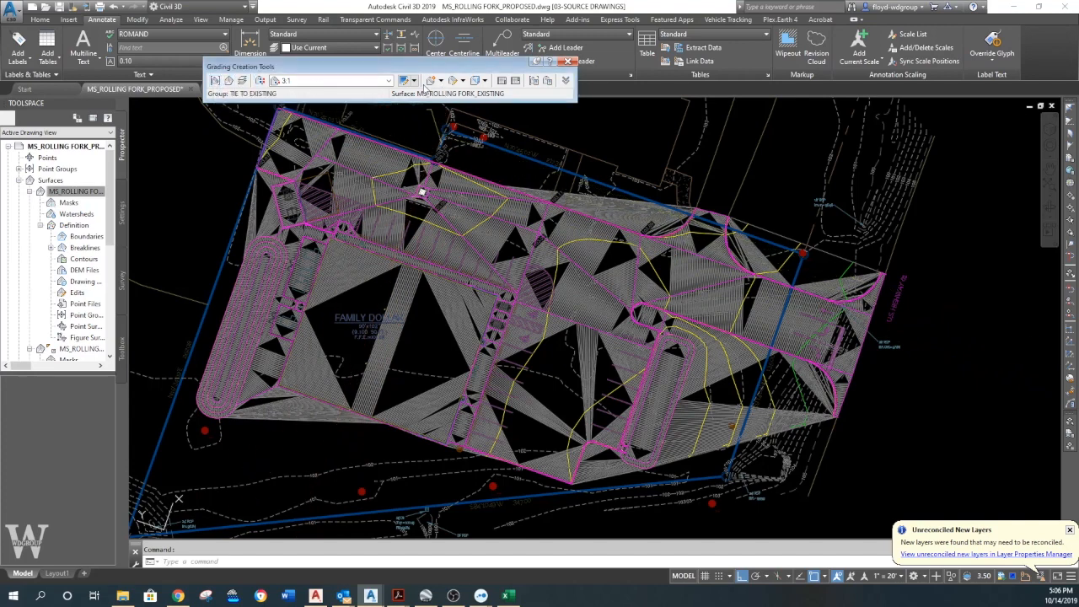
Grade the site's outer perimeter feature line to the existing surface along its entire length at 3.00:1 cut and fill slopes.
scroll(421, 192, up, 10)
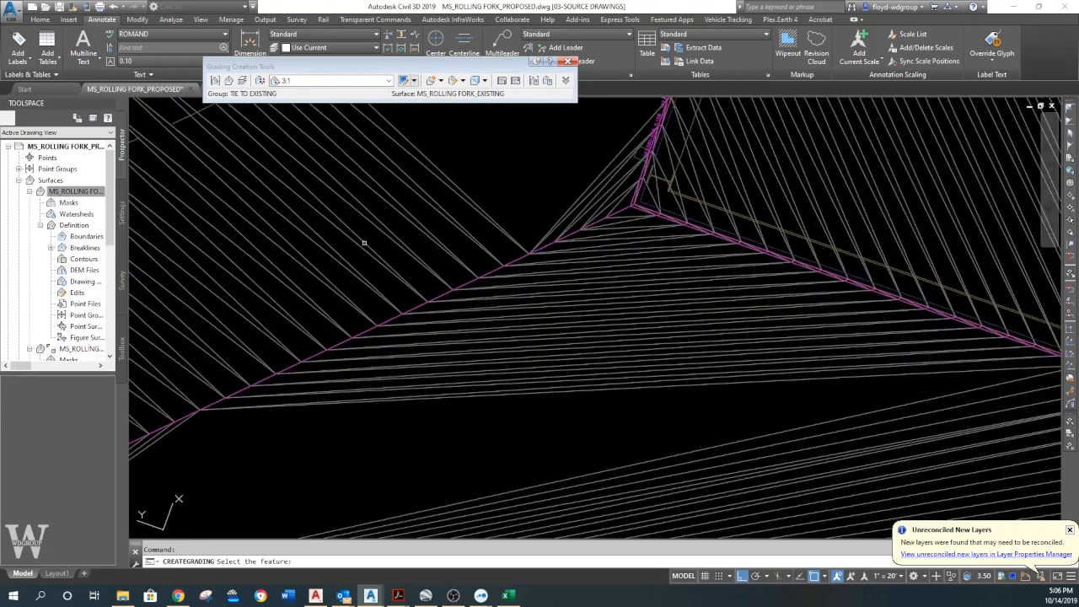
click(449, 292)
click(506, 413)
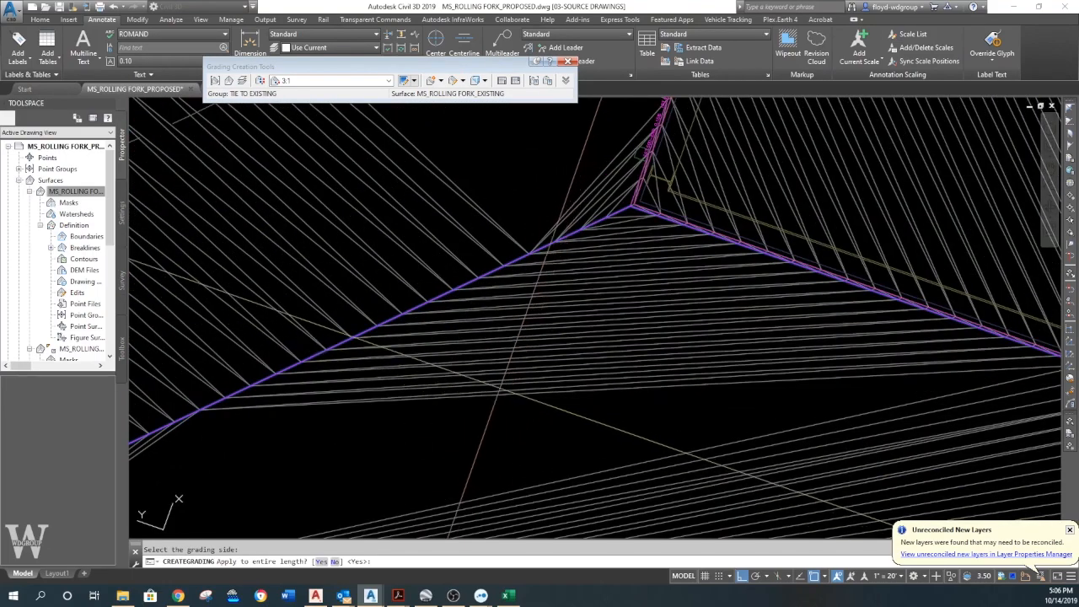
key(Return)
key(Return)
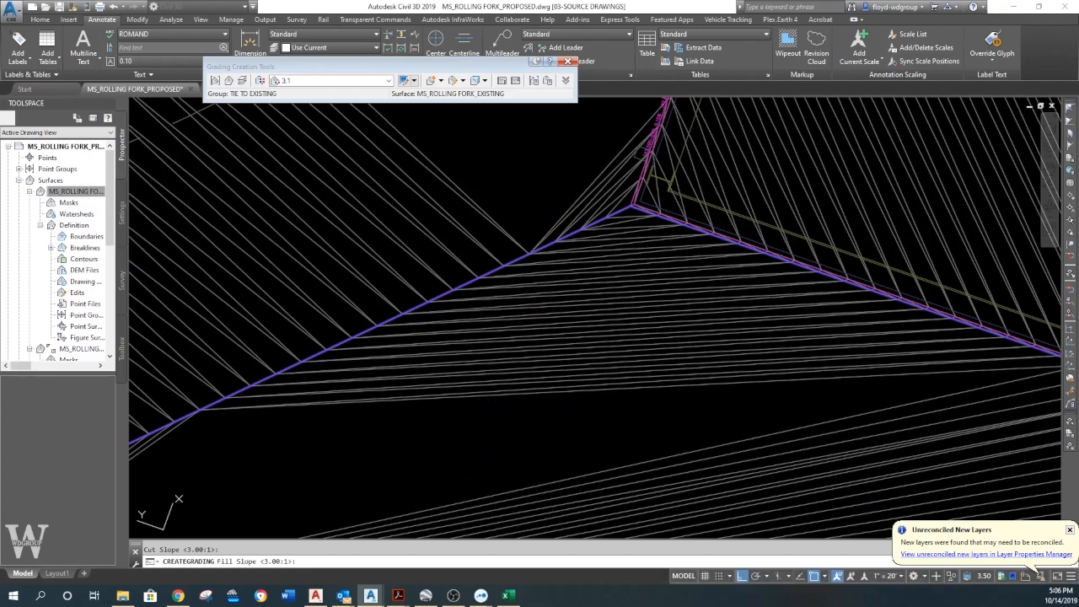
scroll(489, 330, down, 10)
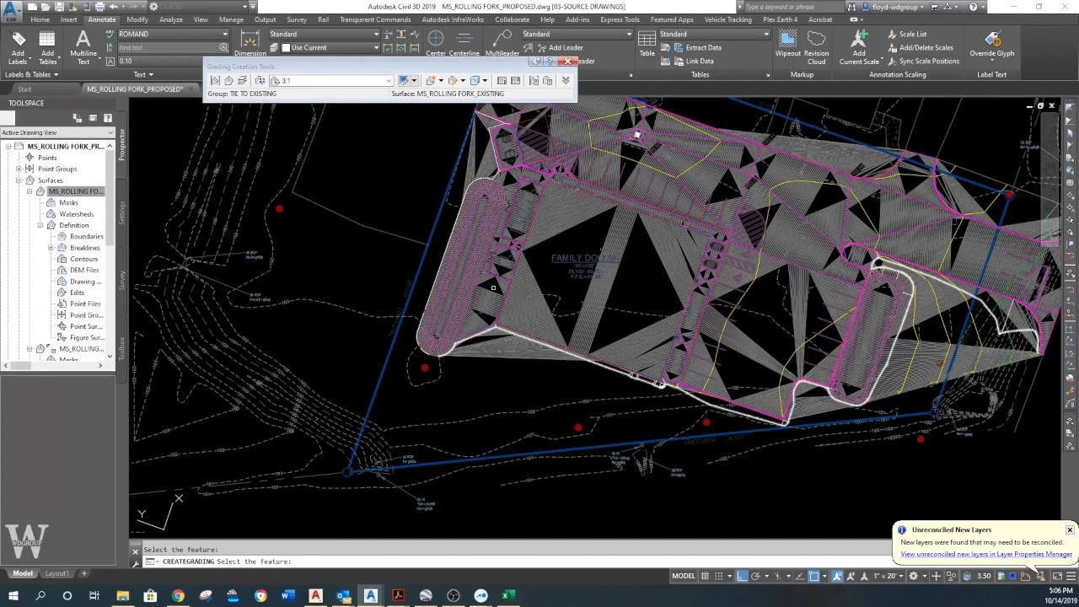
key(Escape)
scroll(555, 250, up, 10)
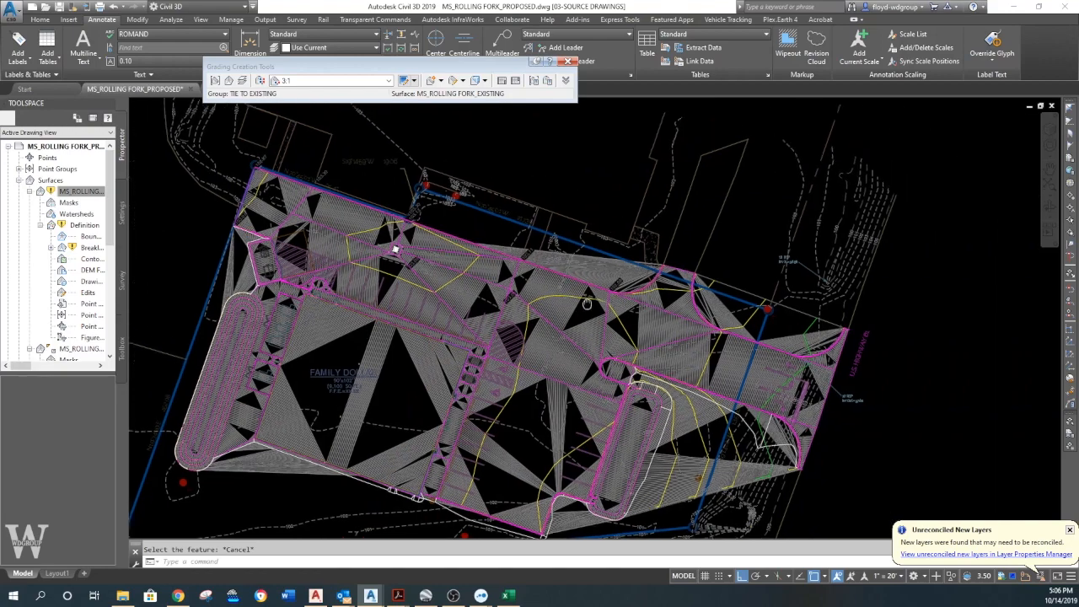
key(Return)
click(614, 355)
click(732, 263)
key(Return)
key(Return)
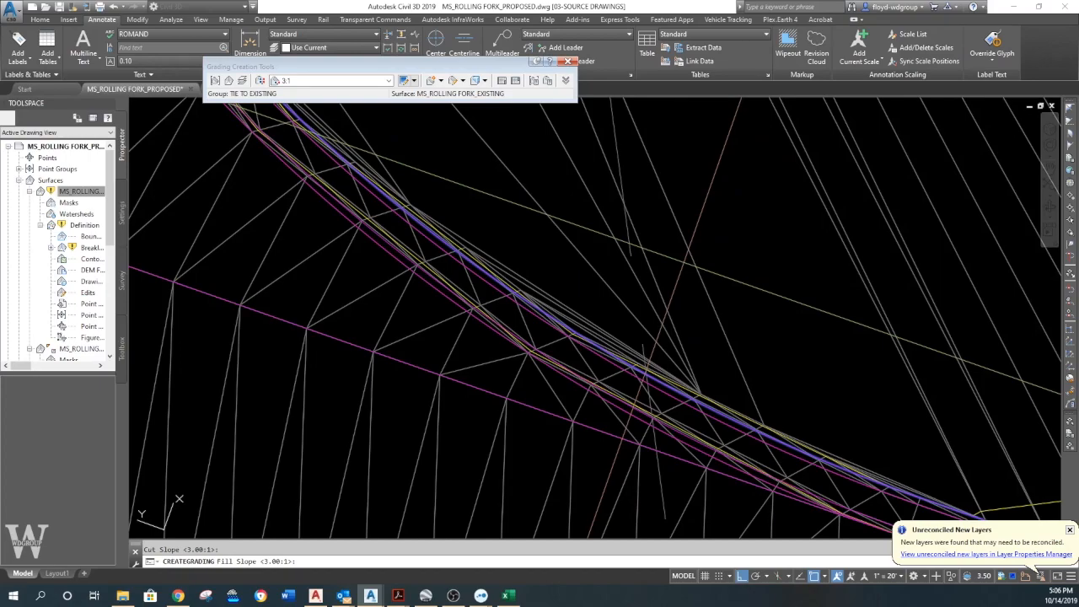
key(Escape)
scroll(634, 271, down, 5)
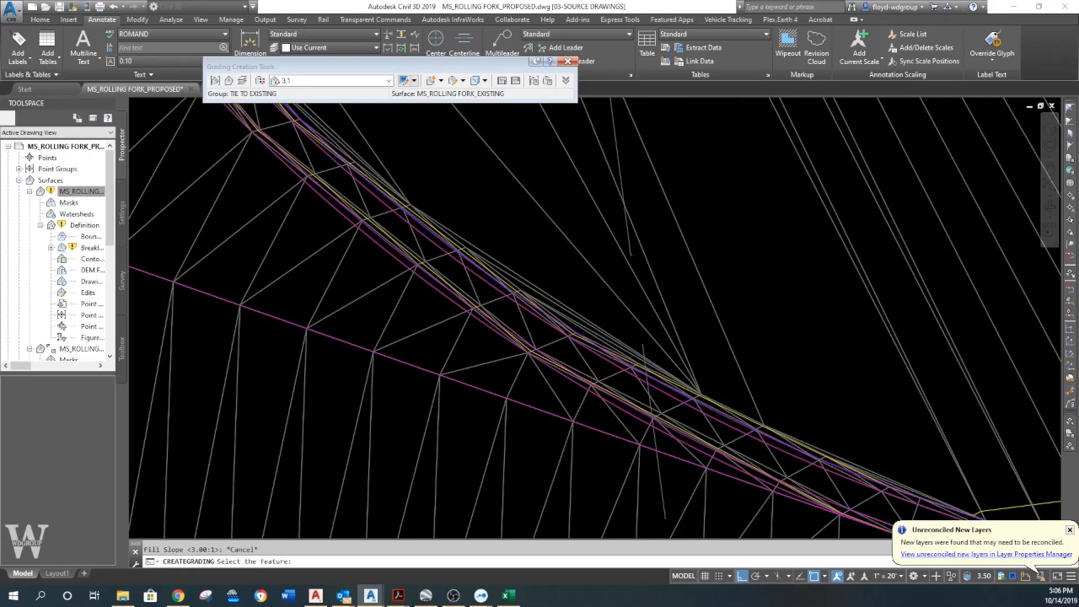
scroll(634, 271, down, 2)
key(Escape)
scroll(664, 256, up, 4)
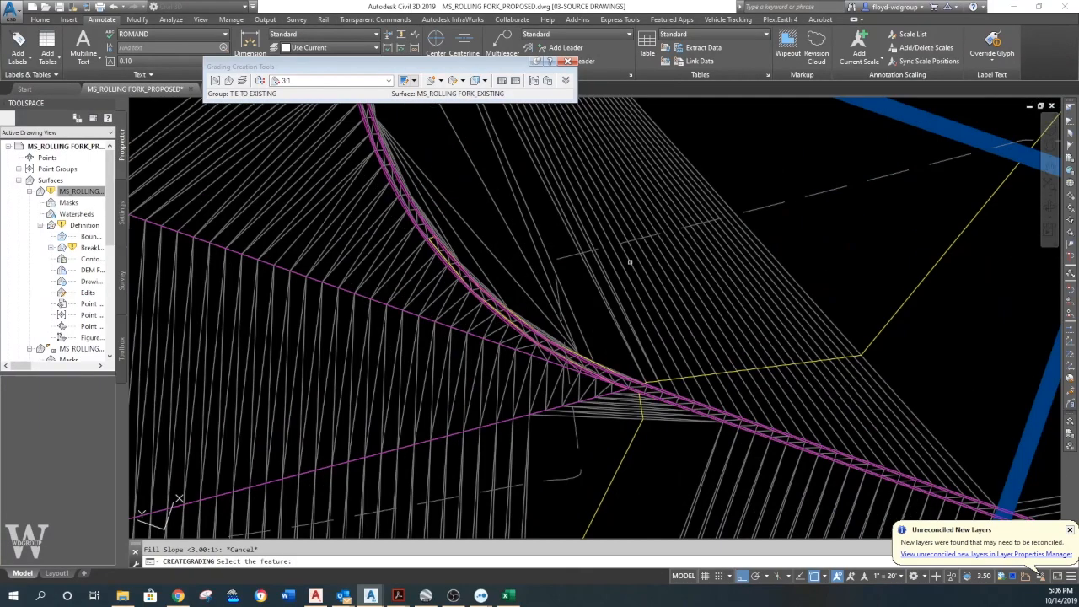
Grade the outer feature line of the curved driveway edge to the existing surface along its entire length at 3.00:1 cut and fill slopes.
scroll(472, 151, up, 2)
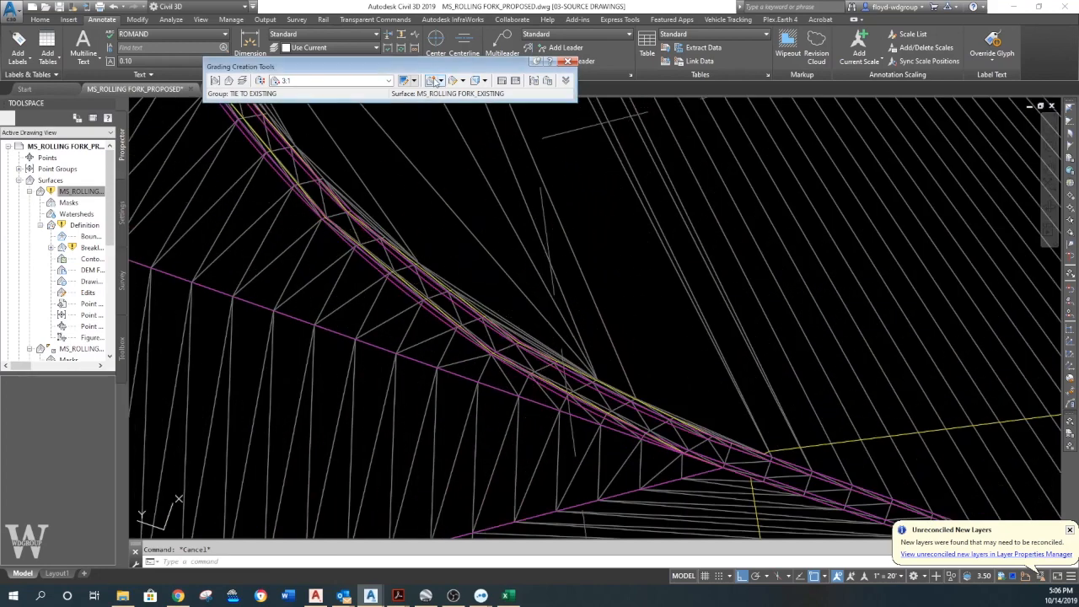
scroll(538, 358, up, 5)
click(535, 347)
scroll(536, 358, down, 8)
scroll(532, 362, down, 2)
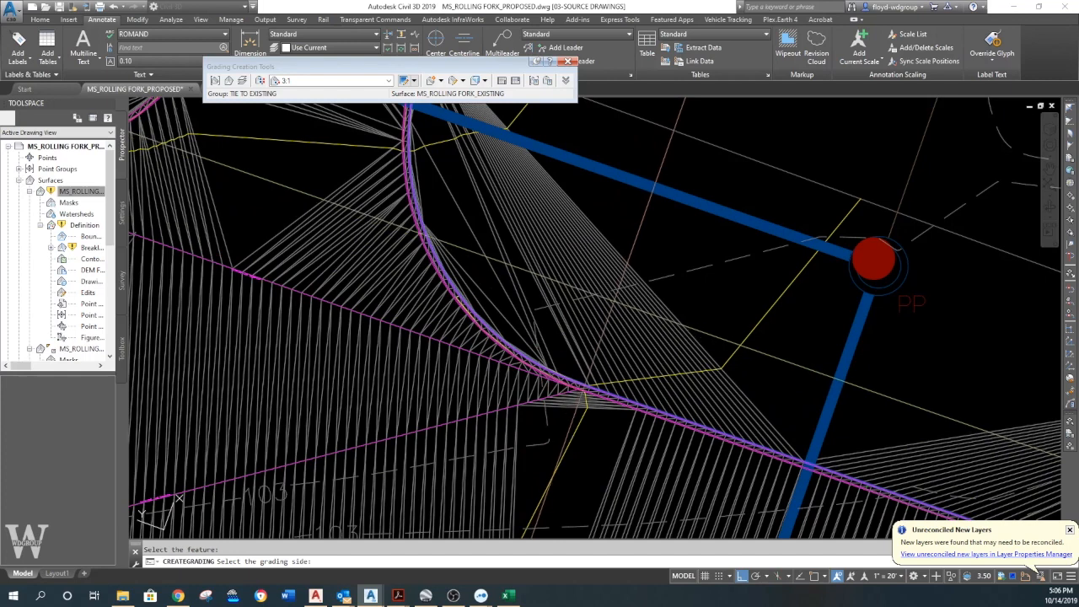
click(664, 281)
key(Return)
key(Return)
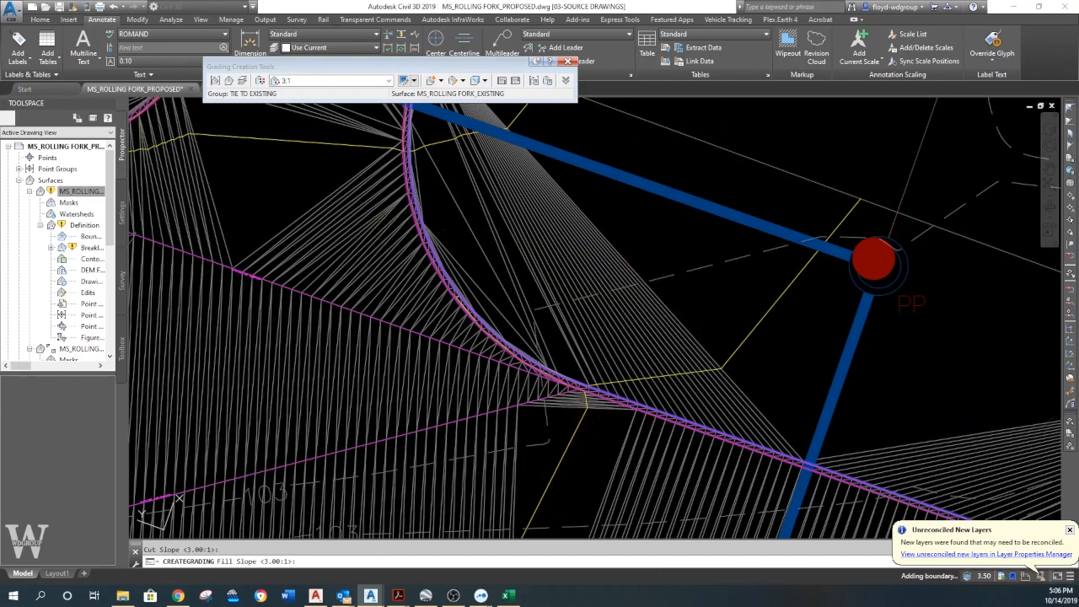
key(Return)
key(Escape)
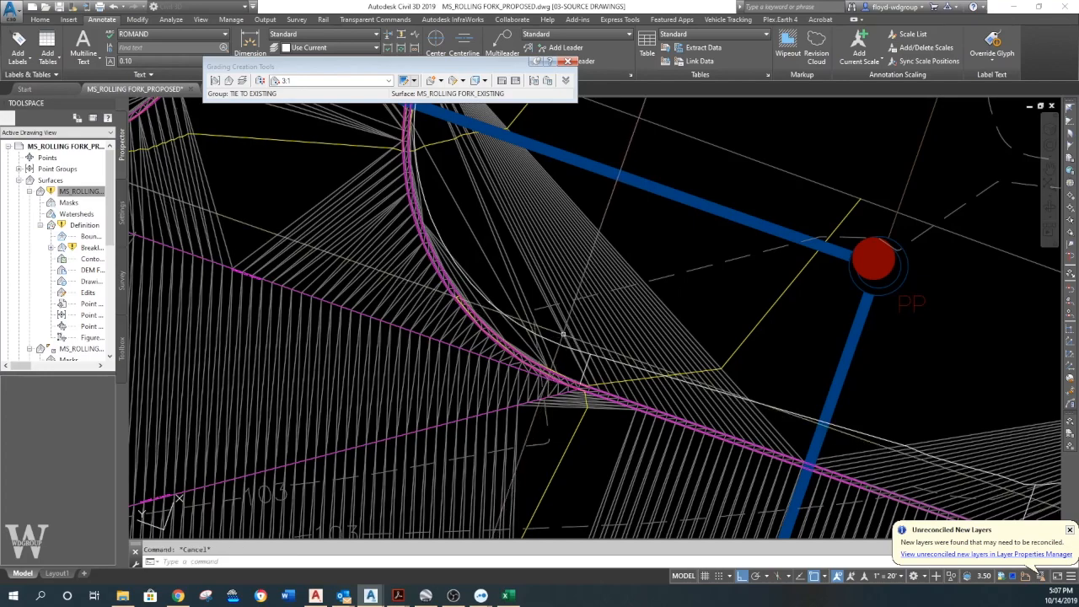
Paste the TIE TO EXISTING surface into the MS_ROLLING FORK PROPOSED surface.
scroll(563, 329, down, 5)
scroll(557, 289, up, 4)
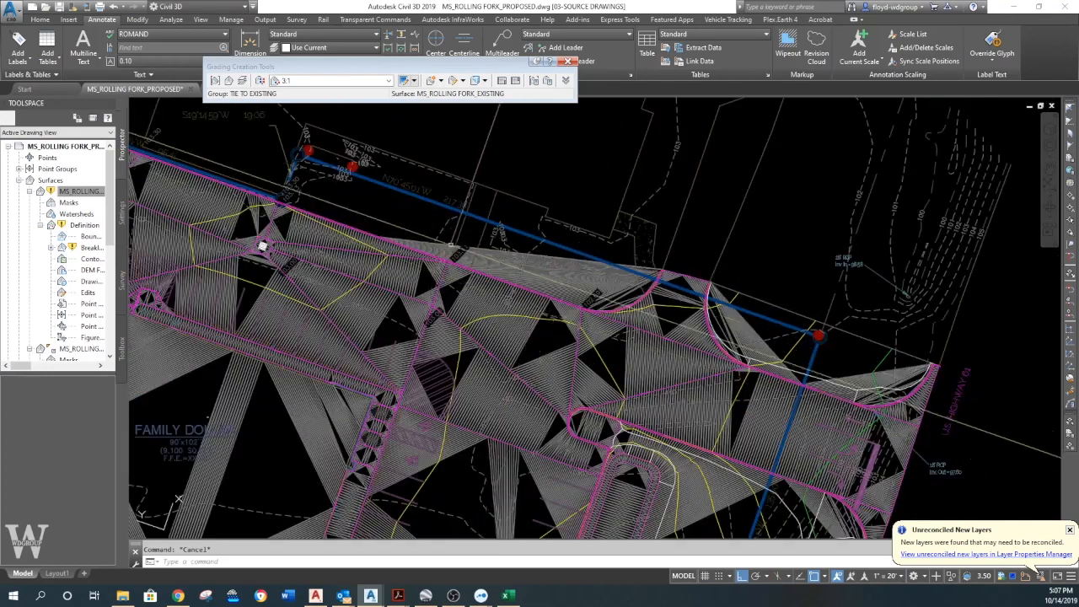
scroll(585, 285, down, 6)
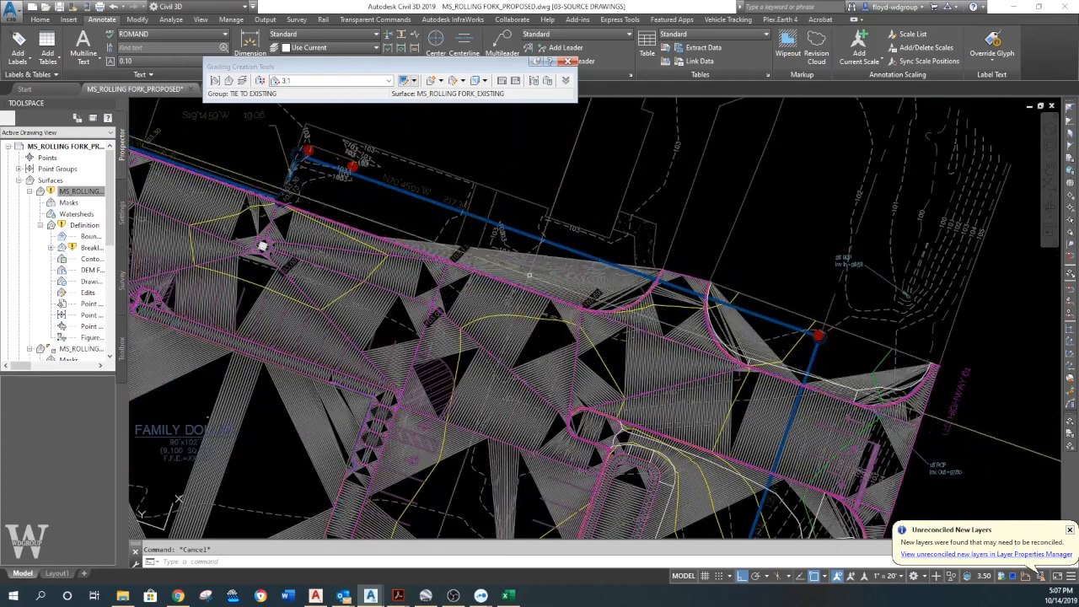
scroll(514, 328, up, 2)
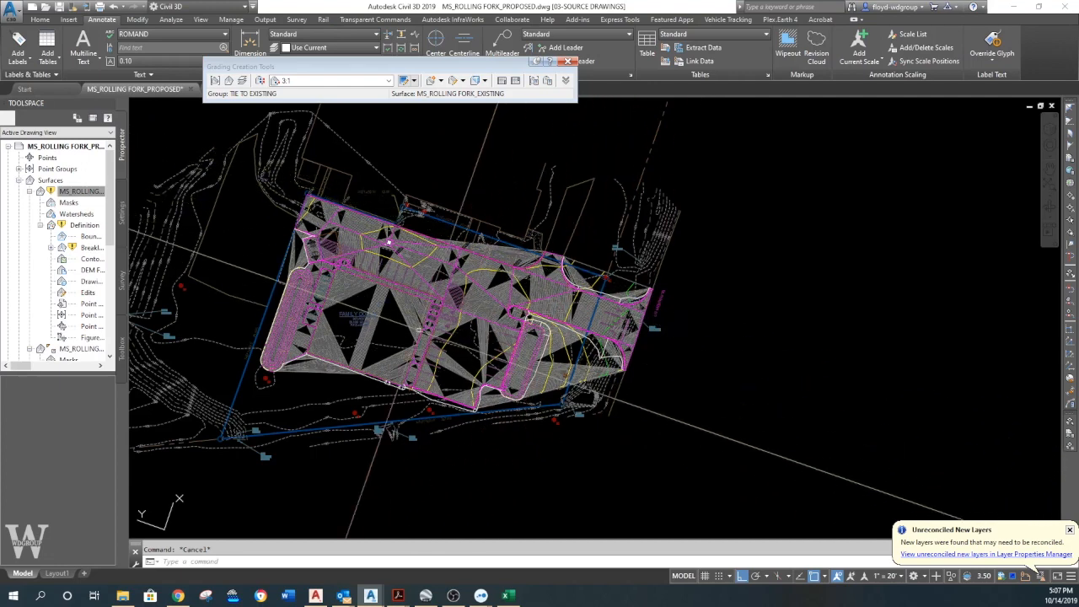
right_click(88, 294)
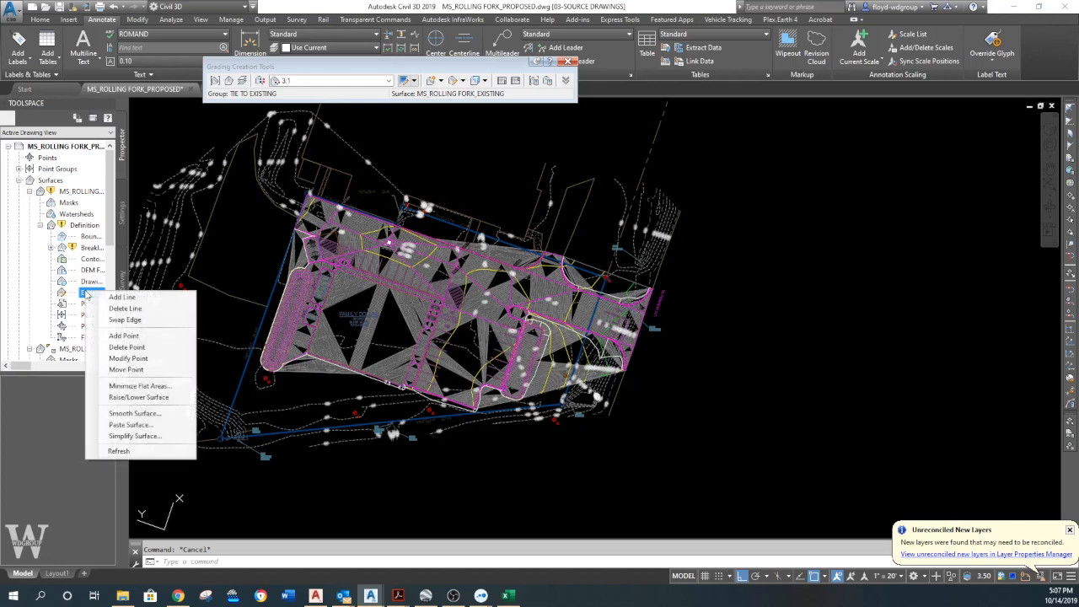
click(145, 426)
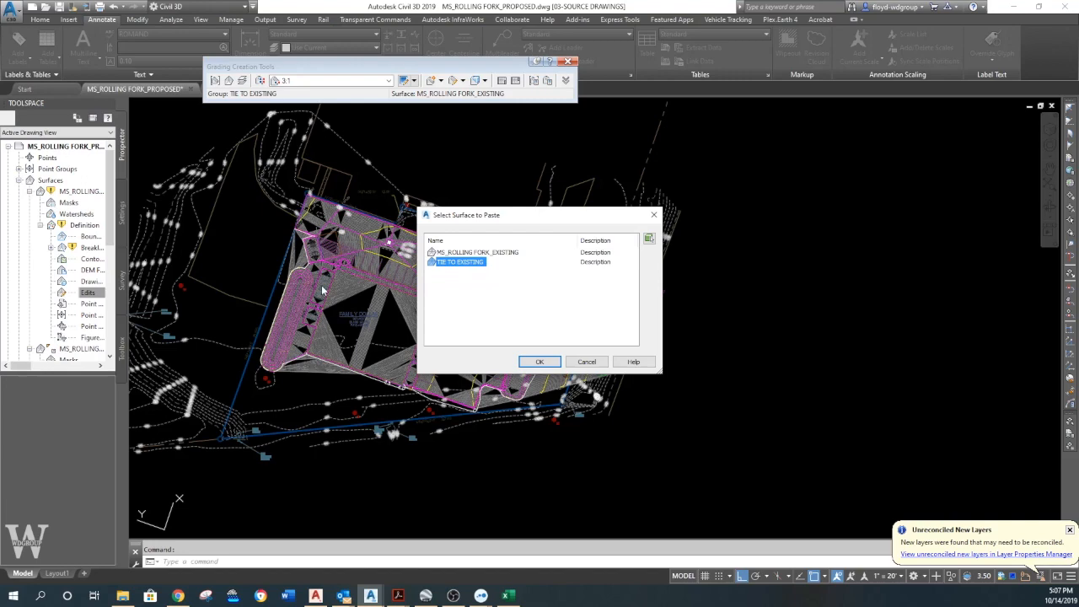
click(543, 362)
Rebuild the proposed surface with the pasted grading, dismiss the event report and inspect the area beside the detention pond near the highway.
right_click(75, 196)
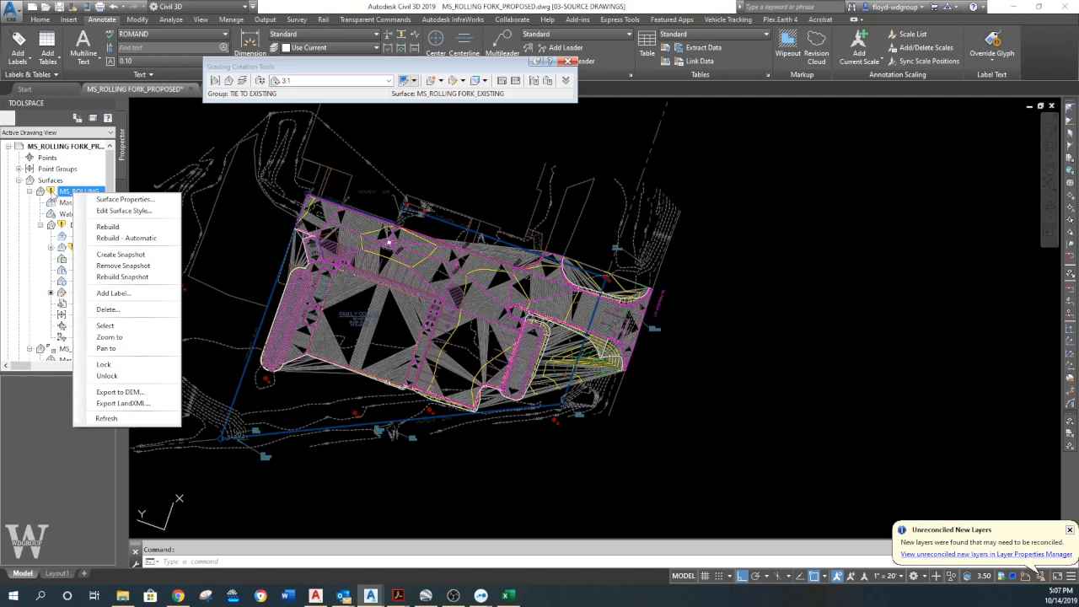
click(106, 228)
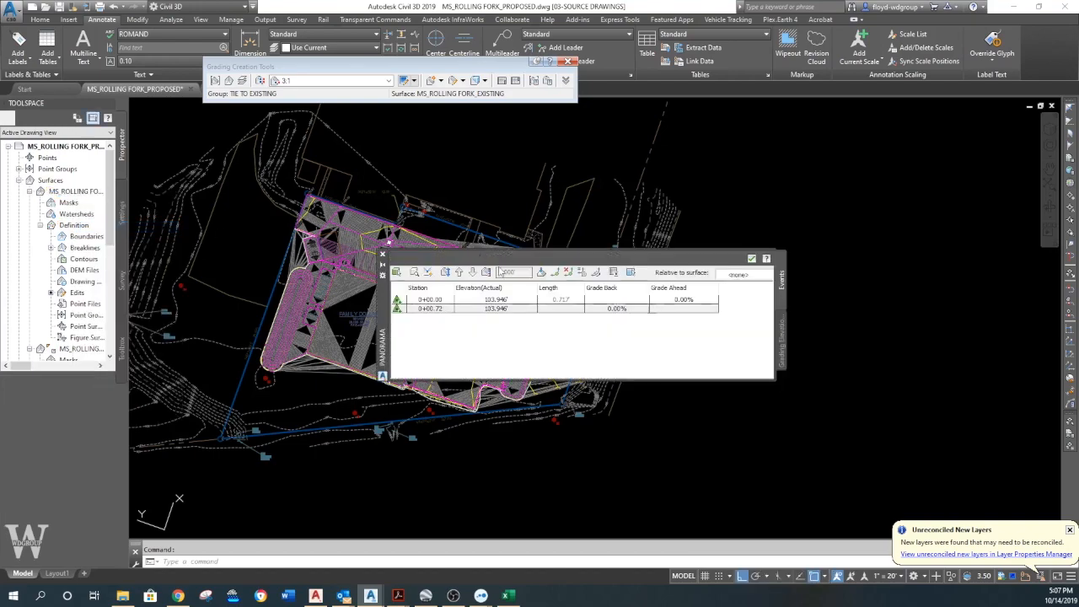
click(382, 253)
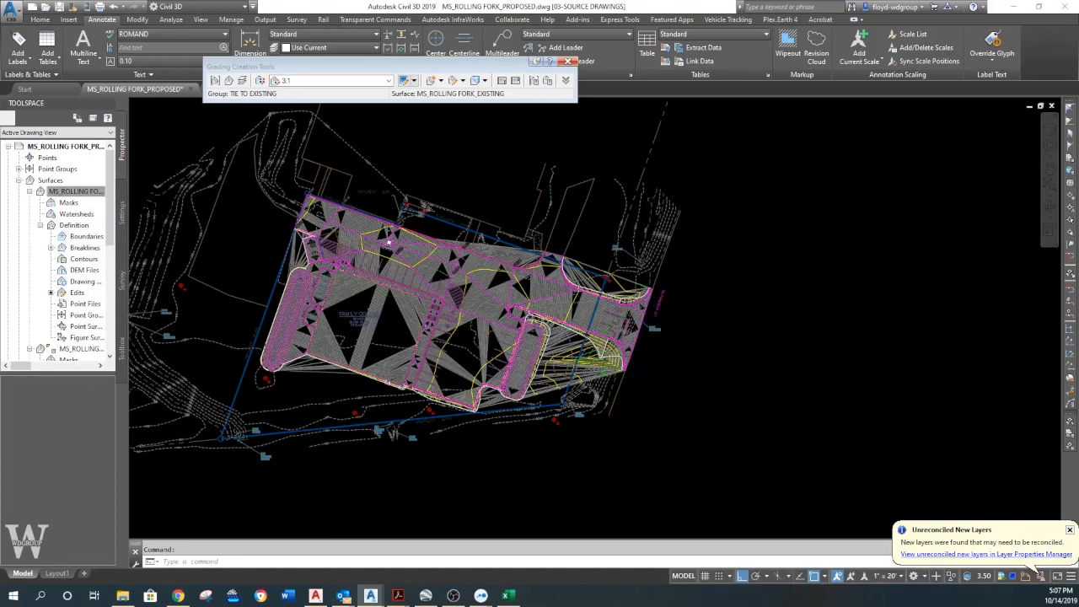
scroll(568, 386, up, 5)
middle_drag(553, 369, 622, 401)
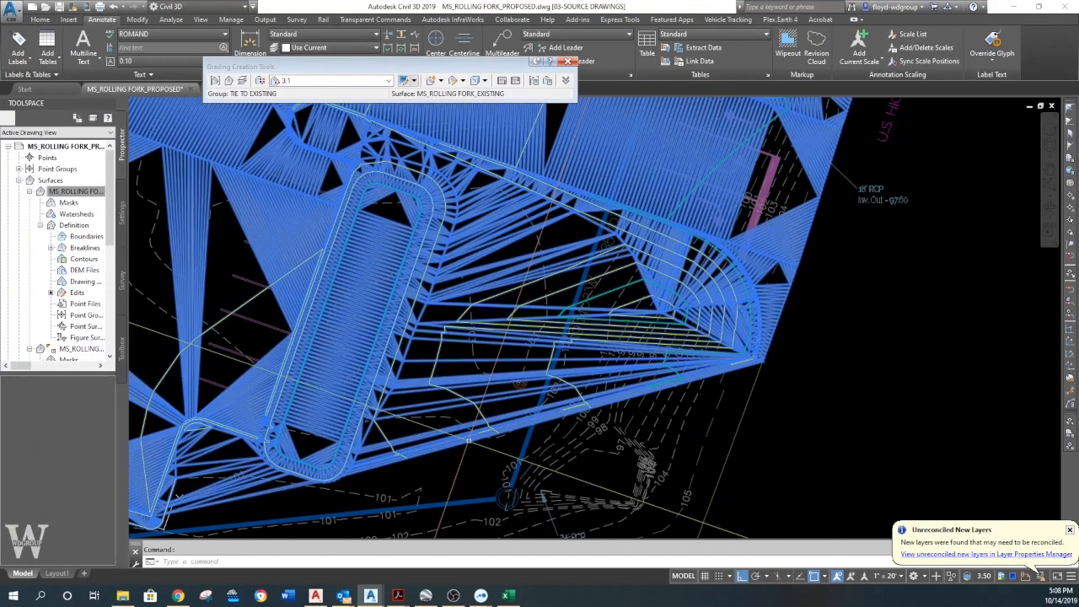
Close the grading tools and delete the proposed surface's TIN lines spanning between the detention pond and the curved driveway edge.
click(468, 439)
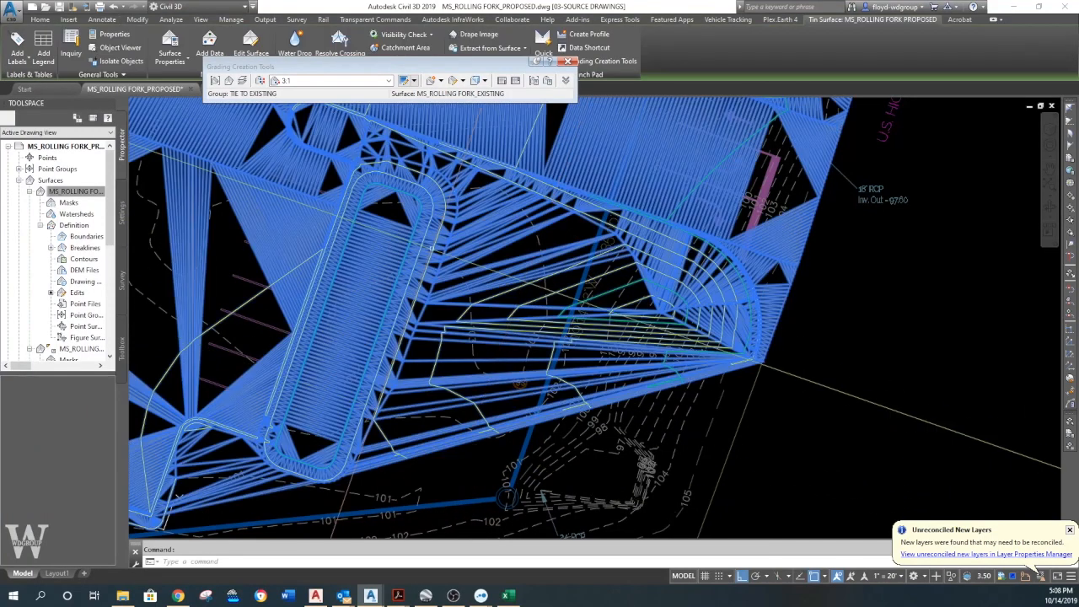
click(569, 62)
click(252, 51)
click(263, 101)
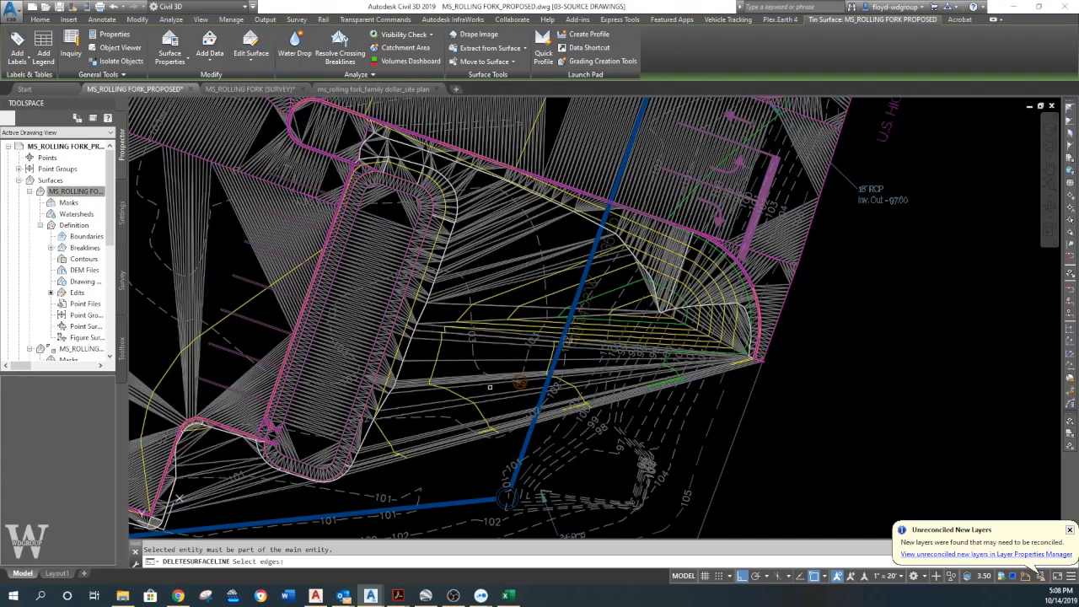
click(480, 475)
click(469, 198)
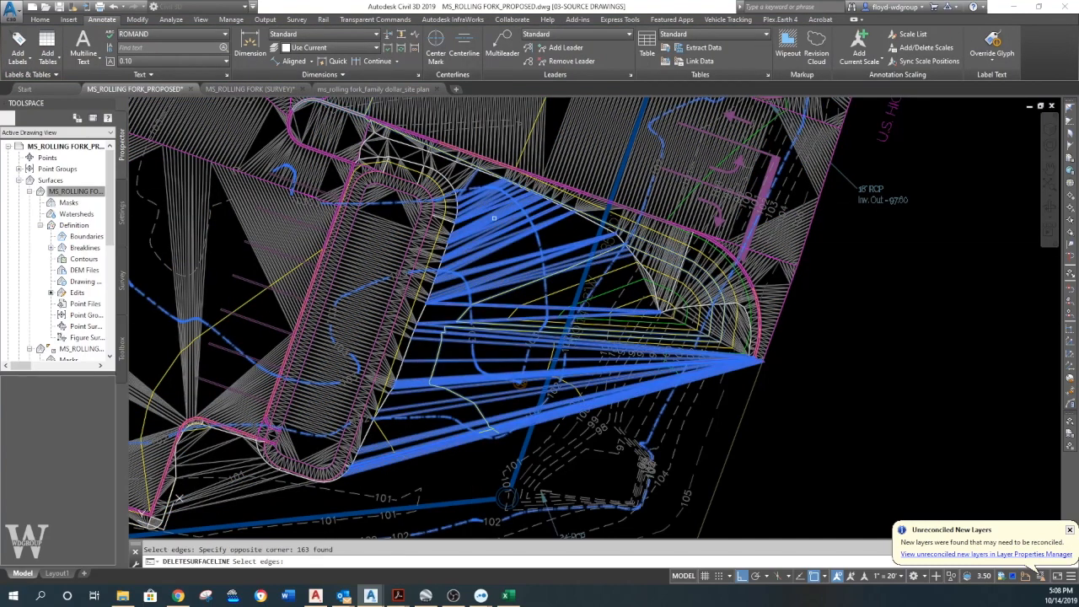
key(Return)
Delete the leftover TIN lines outside the grading limit at the highway end of the curved driveway edge.
scroll(752, 424, up, 5)
click(763, 418)
click(593, 432)
key(Return)
scroll(738, 163, up, 3)
click(744, 152)
click(532, 205)
key(Return)
Delete the remaining sliver TIN lines just outside the grading limit near the driveway's highway end.
scroll(669, 196, up, 3)
click(669, 196)
key(Return)
scroll(735, 304, up, 3)
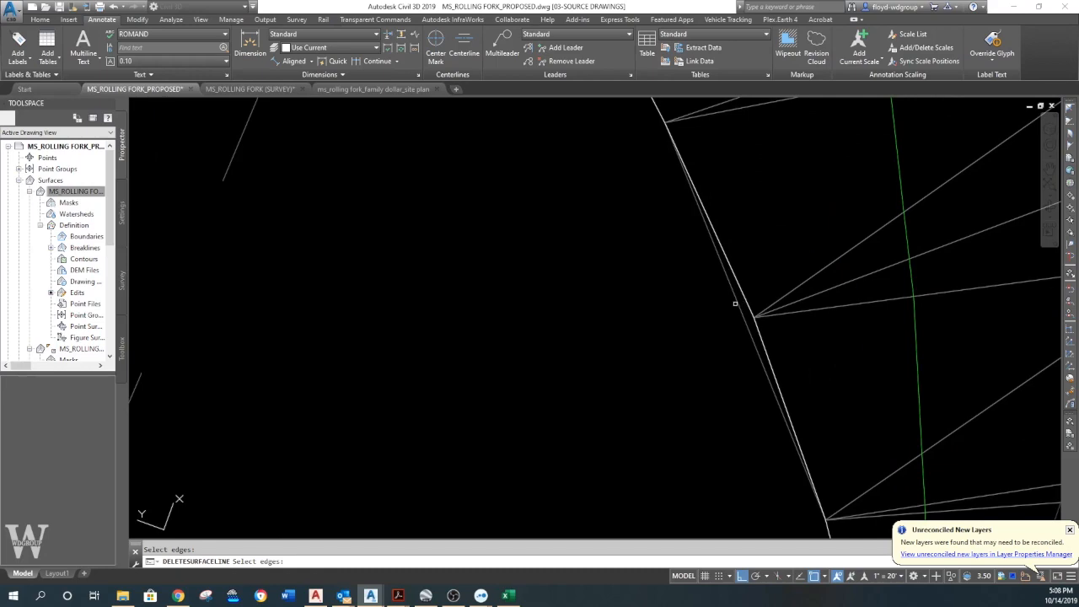
click(739, 300)
click(720, 303)
key(Return)
Delete the TIN lines bridging the concave bend of the driveway's side slope.
scroll(720, 304, down, 6)
middle_drag(471, 339, 953, 375)
scroll(513, 325, up, 5)
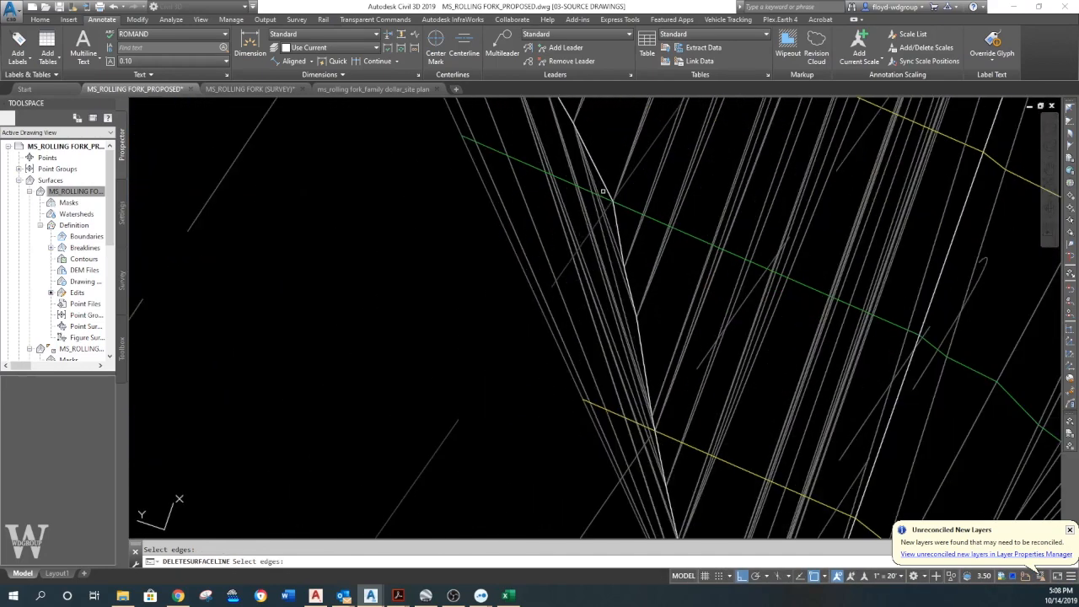
click(602, 191)
click(427, 205)
key(Return)
Examine the driveway's outer edge and the triangulation around the upper end of the detention pond for stray TIN lines.
scroll(424, 212, down, 6)
middle_drag(424, 213, 617, 491)
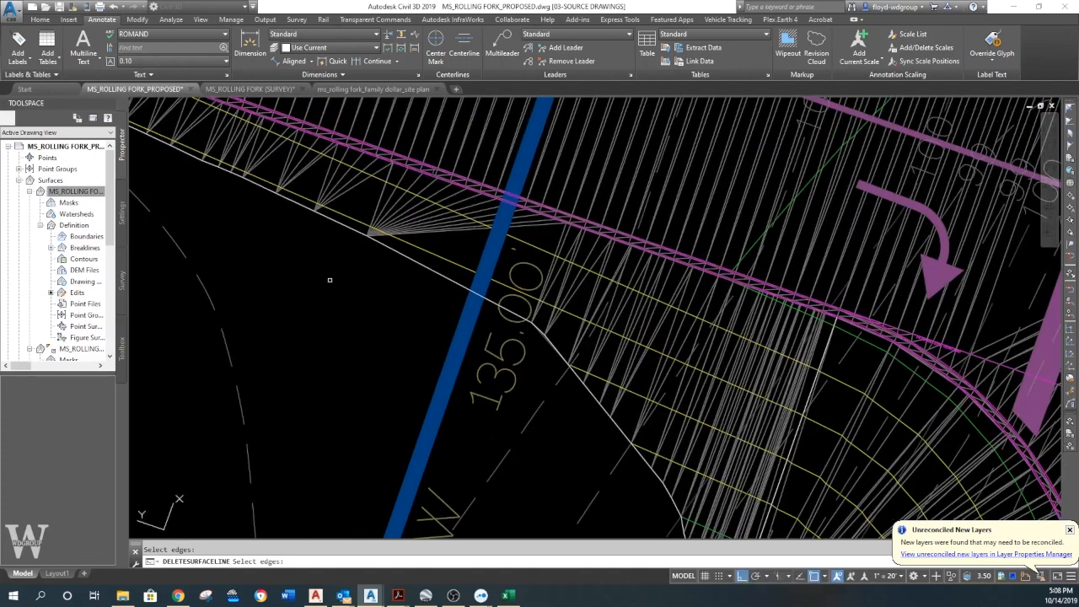
middle_drag(330, 280, 774, 443)
middle_drag(345, 260, 632, 362)
scroll(454, 321, down, 4)
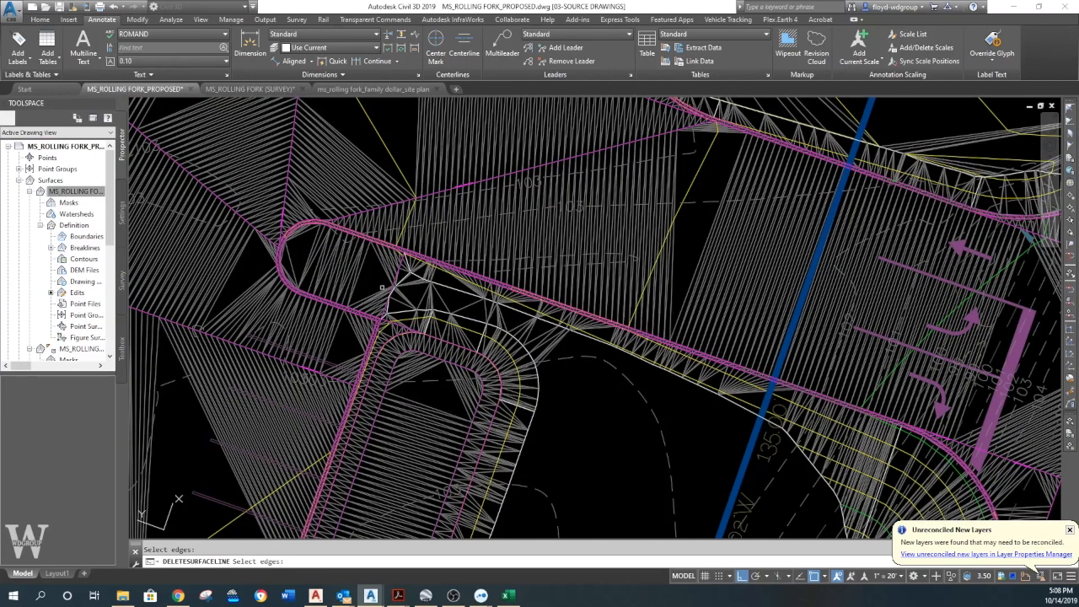
scroll(529, 337, up, 3)
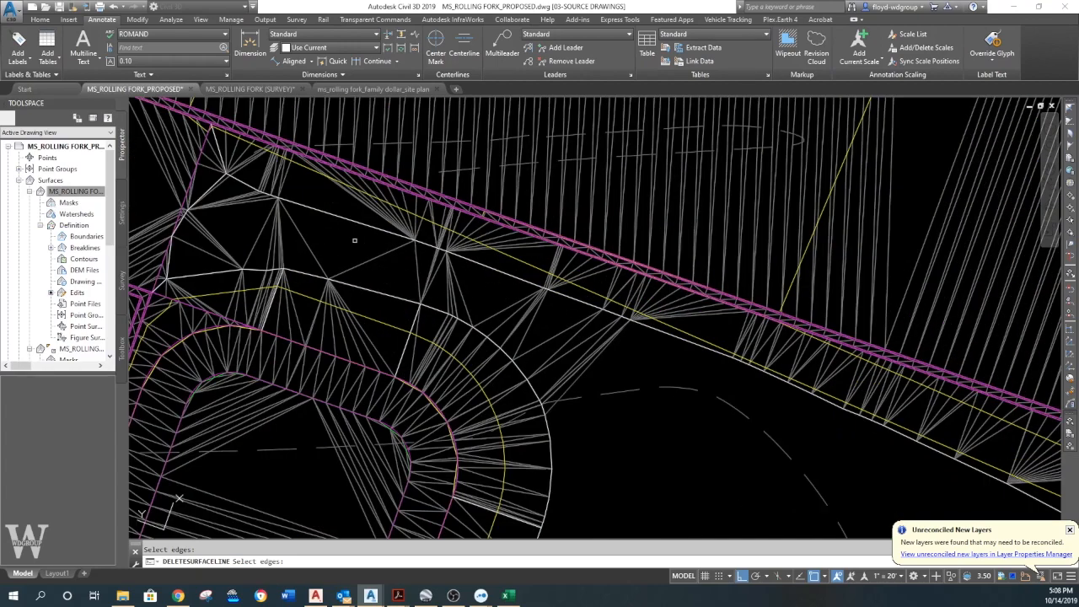
scroll(383, 313, down, 4)
middle_drag(450, 362, 465, 344)
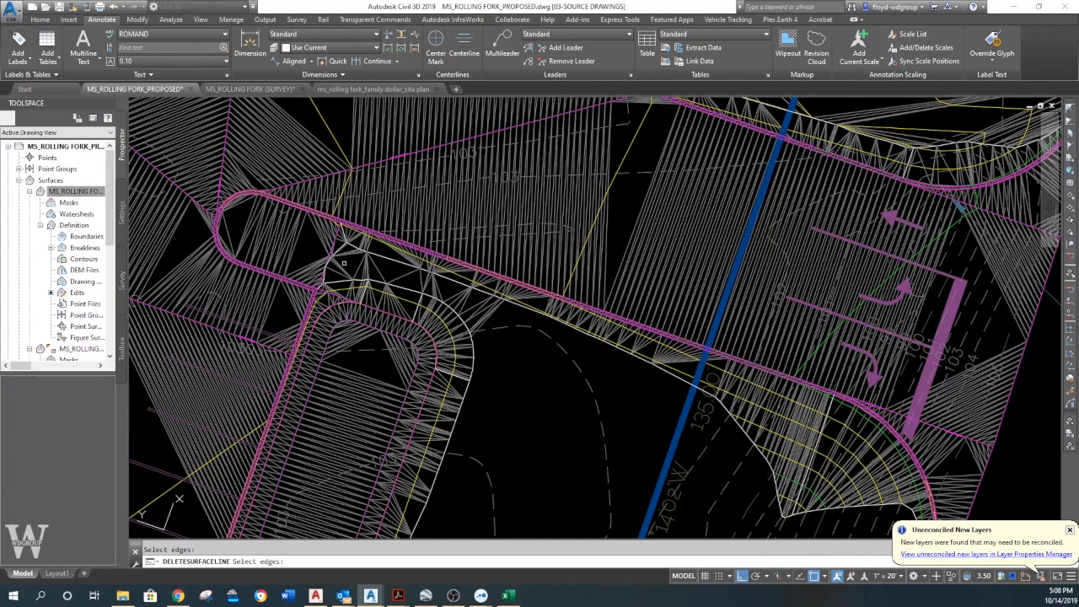
scroll(341, 266, down, 3)
scroll(349, 273, up, 5)
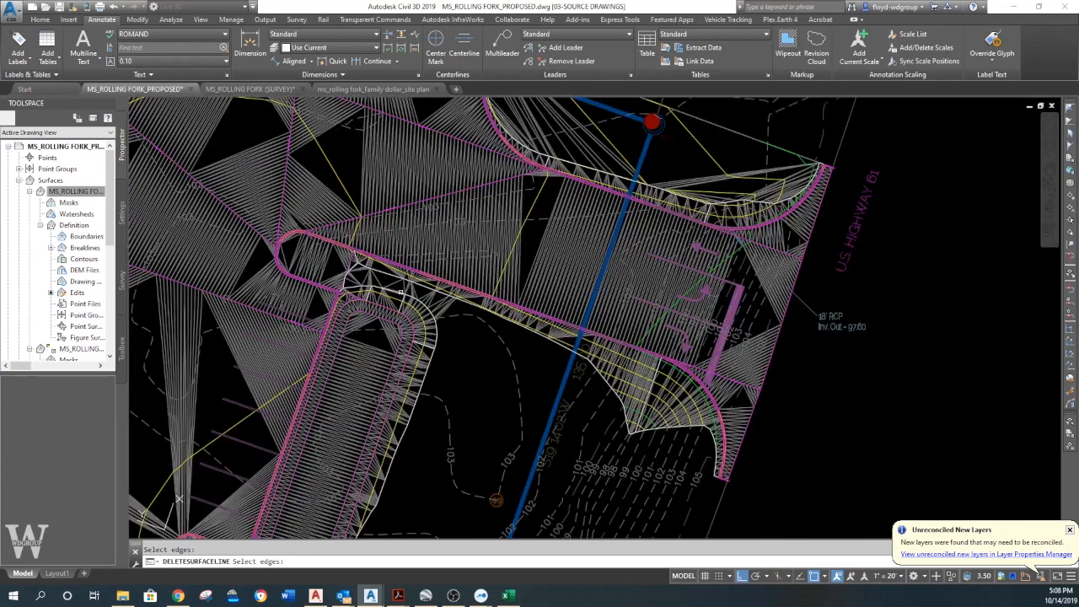
Delete the TIN lines spanning between the pavement corner and the lower end of the detention pond.
scroll(382, 287, down, 4)
middle_drag(383, 286, 537, 164)
scroll(435, 387, up, 5)
click(447, 371)
click(384, 196)
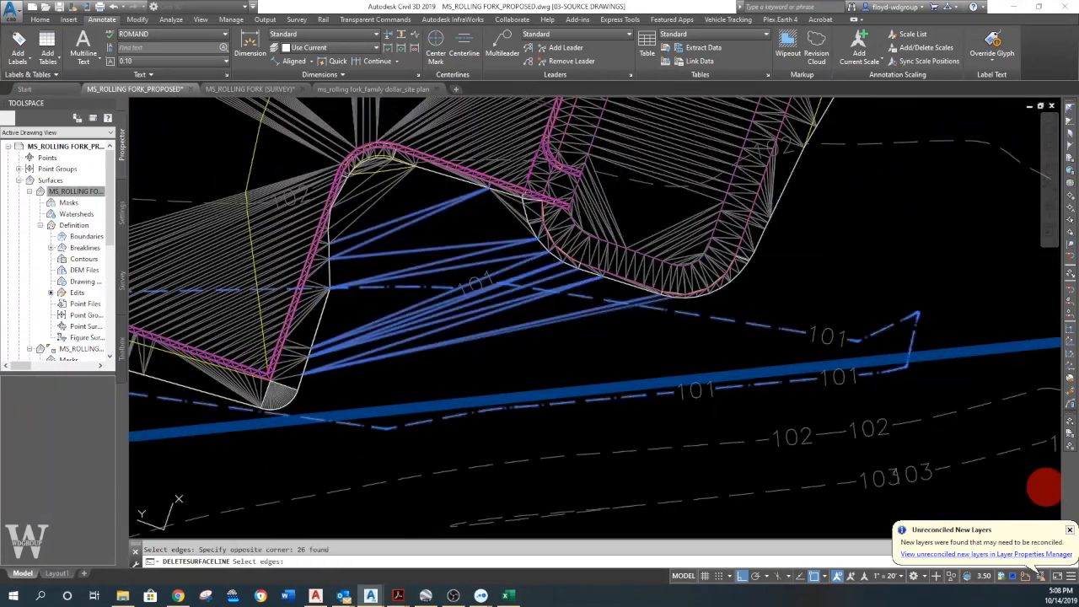
key(Return)
Delete the leftover TIN lines across the inside corner of the pavement edge beside the detention pond.
scroll(376, 192, up, 4)
click(414, 233)
click(327, 164)
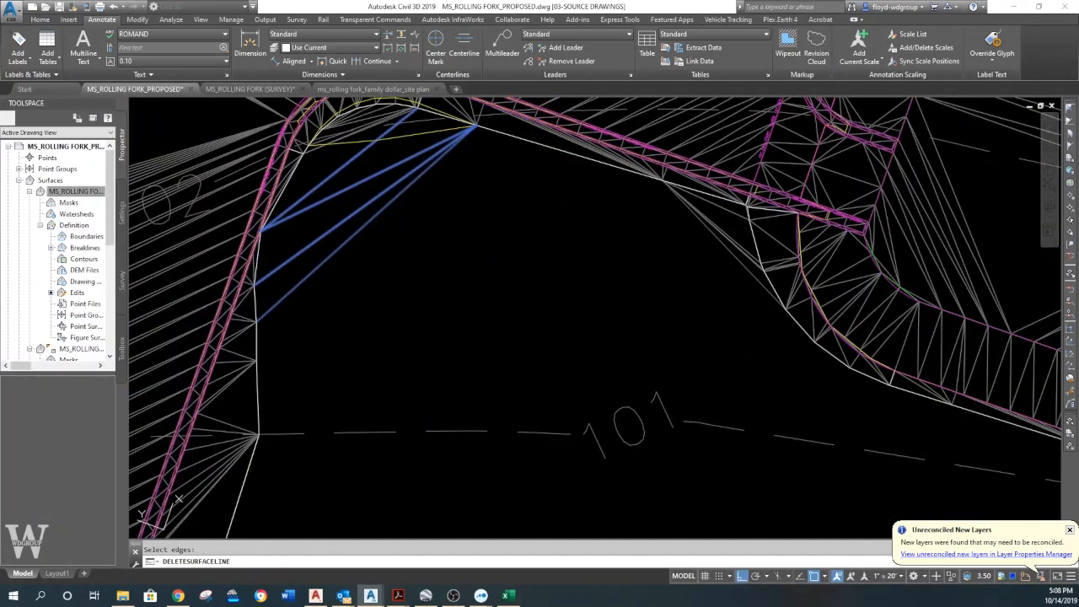
scroll(397, 211, up, 3)
click(390, 321)
click(288, 242)
key(Return)
Delete the long TIN lines outside the perimeter edge between the Family Dollar building side and the second pond.
scroll(583, 258, down, 5)
mouse_move(419, 329)
middle_down()
mouse_move(665, 388)
mouse_move(934, 430)
middle_up()
middle_drag(364, 263, 690, 389)
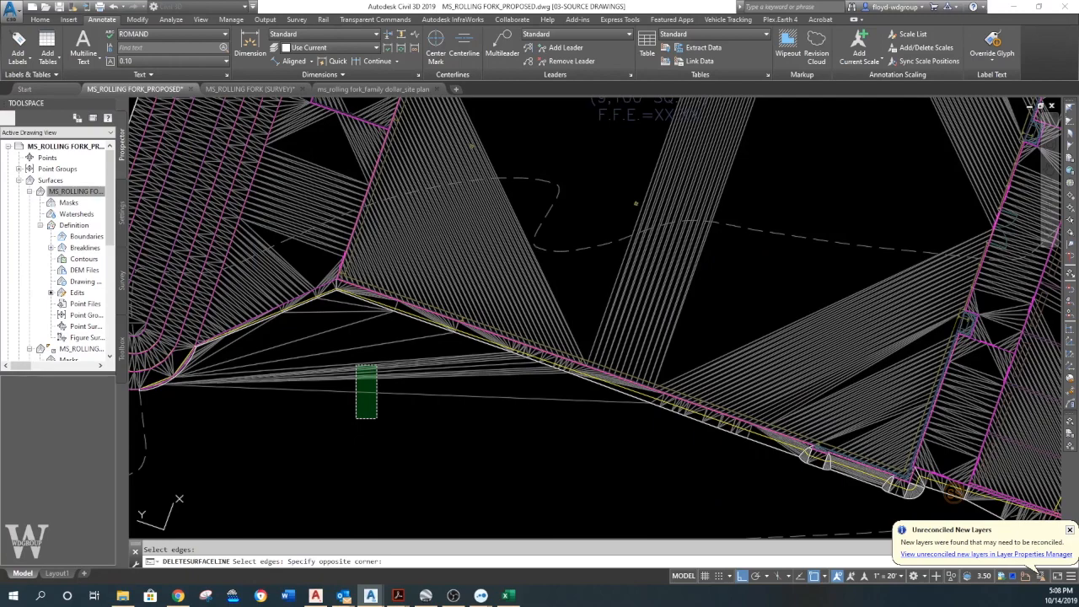
click(356, 365)
scroll(300, 333, up, 3)
key(Return)
Delete the remaining TIN lines outside the perimeter where the straight edge meets the second pond's rounded end.
middle_drag(300, 332, 795, 326)
middle_drag(511, 364, 831, 226)
click(489, 392)
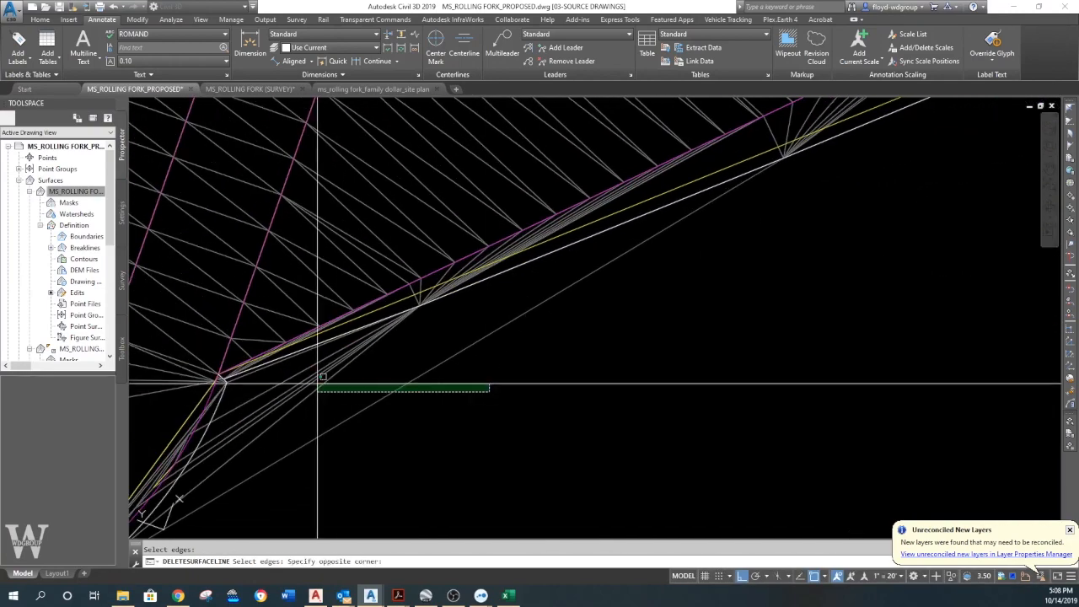
click(229, 378)
key(Return)
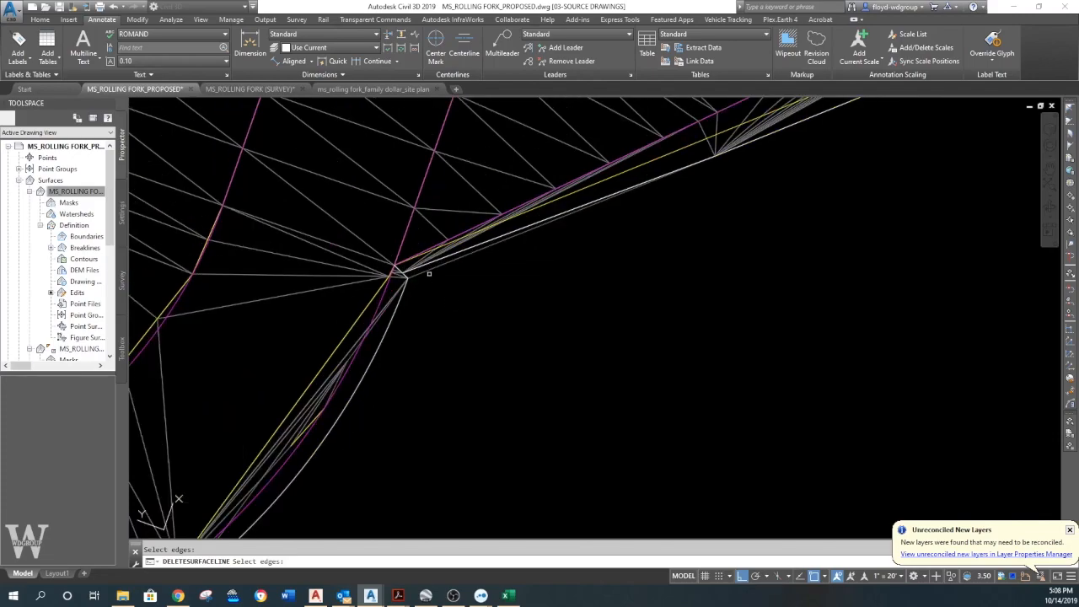
scroll(484, 289, down, 6)
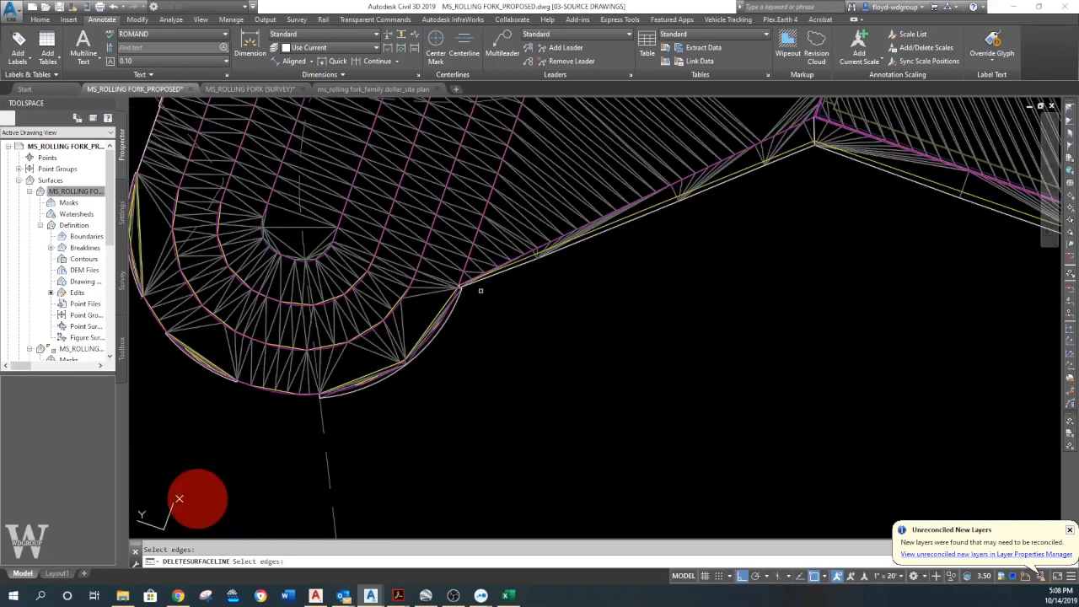
Delete the TIN lines fanning from the second pond's other rounded end to the pavement edge beyond it.
middle_drag(373, 326, 422, 378)
middle_drag(399, 234, 382, 493)
scroll(382, 493, down, 2)
middle_drag(792, 114, 804, 299)
scroll(459, 456, up, 4)
middle_drag(617, 192, 606, 285)
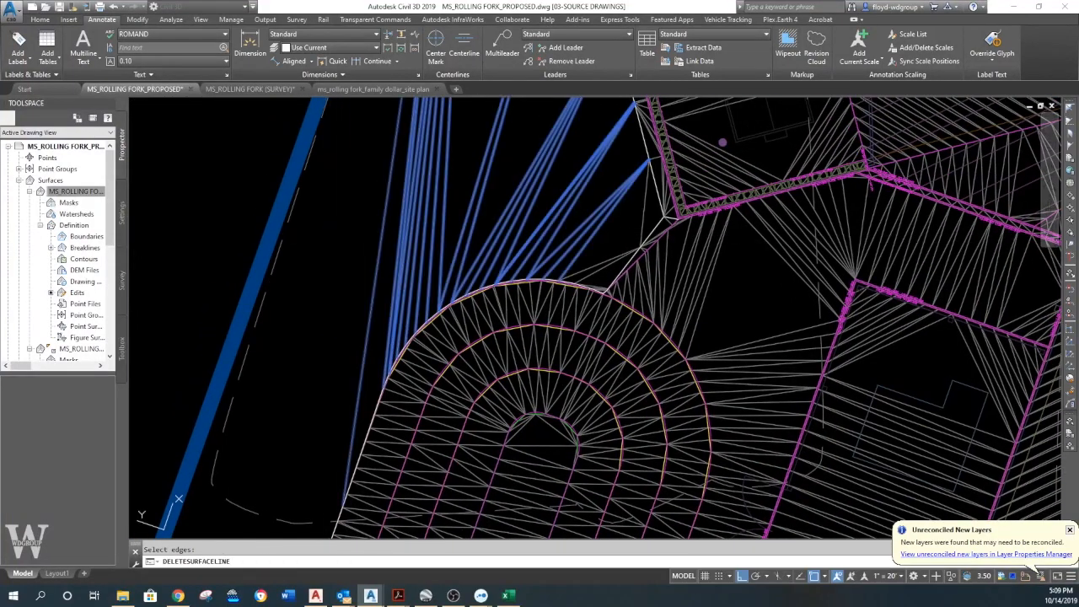
scroll(610, 246, up, 4)
Delete the leftover TIN lines in the corner between the second pond's rounded end and the pavement.
click(606, 302)
scroll(590, 345, up, 4)
click(596, 362)
click(591, 391)
key(Return)
scroll(632, 310, down, 4)
middle_drag(632, 311, 532, 468)
click(643, 309)
click(586, 332)
key(Return)
Delete the TIN lines bridging the wedge-shaped notch between the two pavement edges at the site's rear corner.
scroll(546, 393, down, 10)
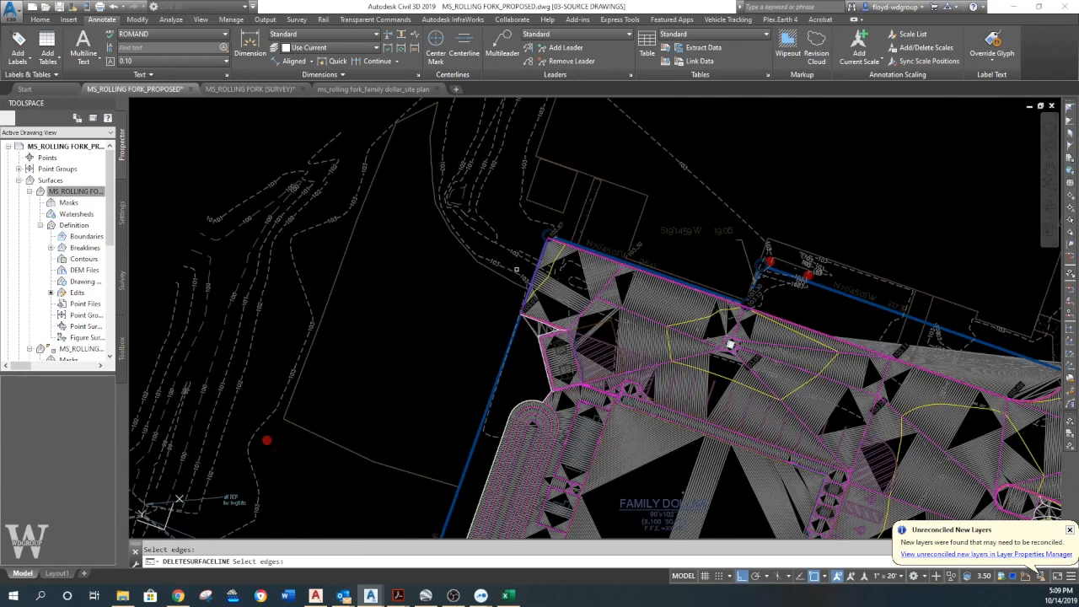
scroll(730, 344, up, 6)
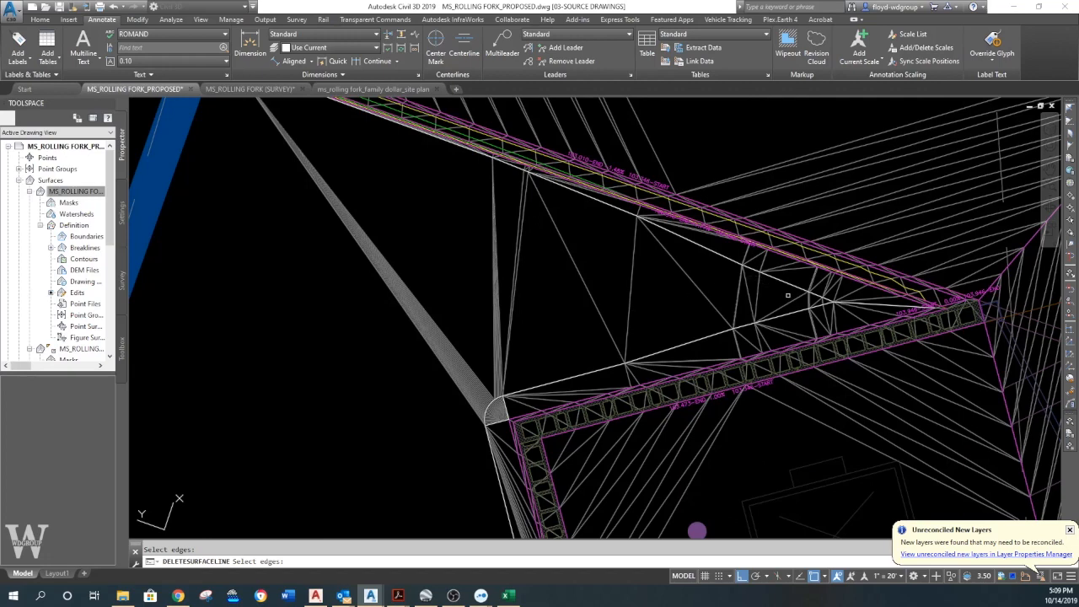
click(812, 299)
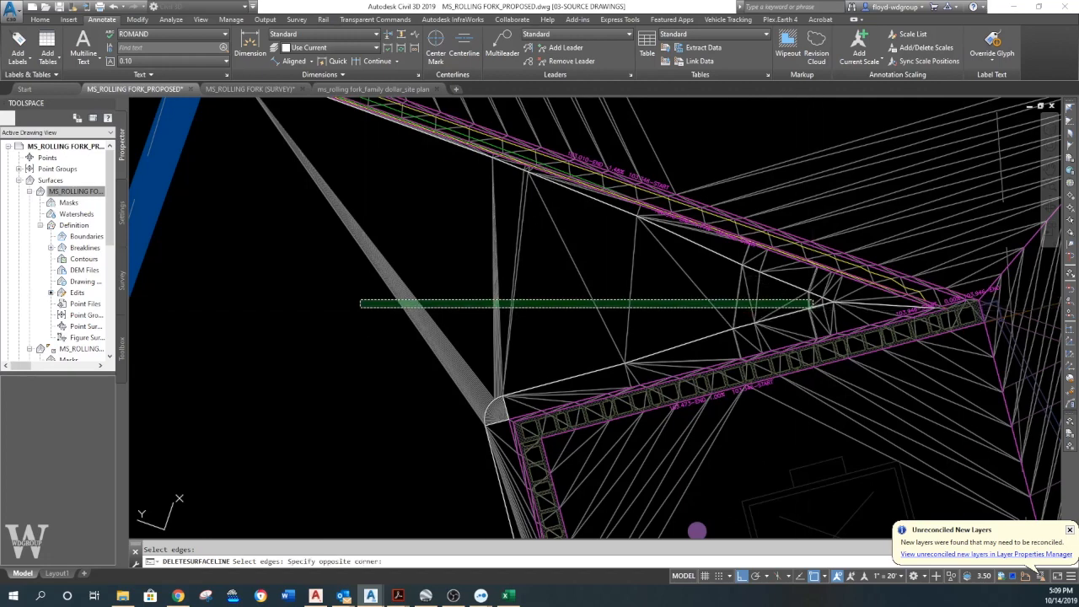
click(362, 302)
key(Return)
scroll(742, 299, up, 3)
click(842, 299)
click(699, 310)
scroll(713, 344, down, 6)
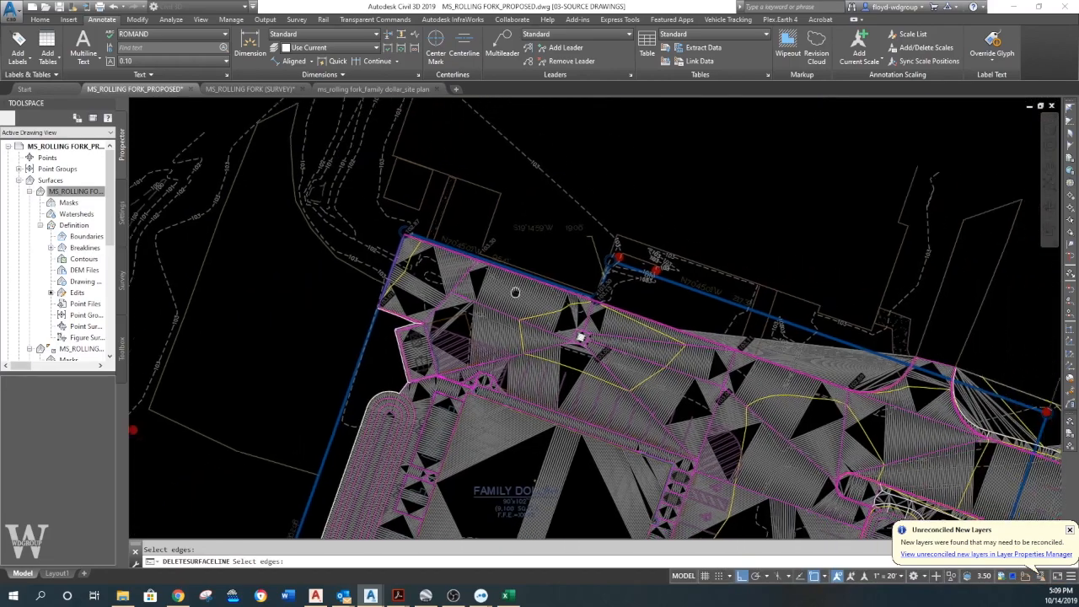
Delete the dense fan of TIN lines between the pavement edge and the curved side driveway along the N70°45'01"W boundary.
scroll(580, 337, up, 5)
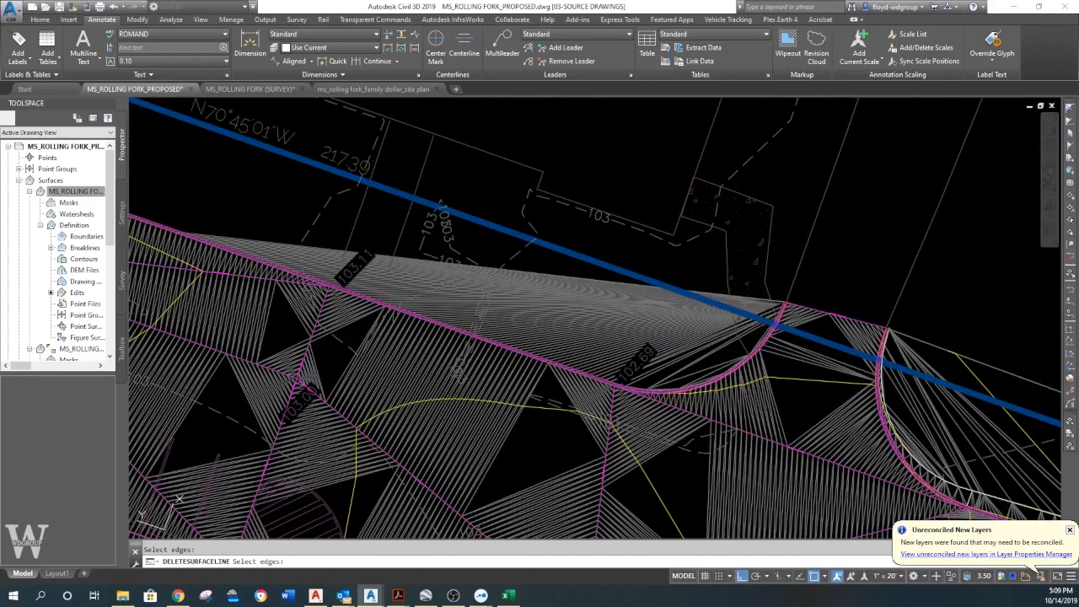
scroll(699, 249, up, 5)
click(692, 175)
click(672, 291)
key(Return)
Delete the sliver TIN lines outside the first part of the side driveway's curved curb.
scroll(370, 386, up, 2)
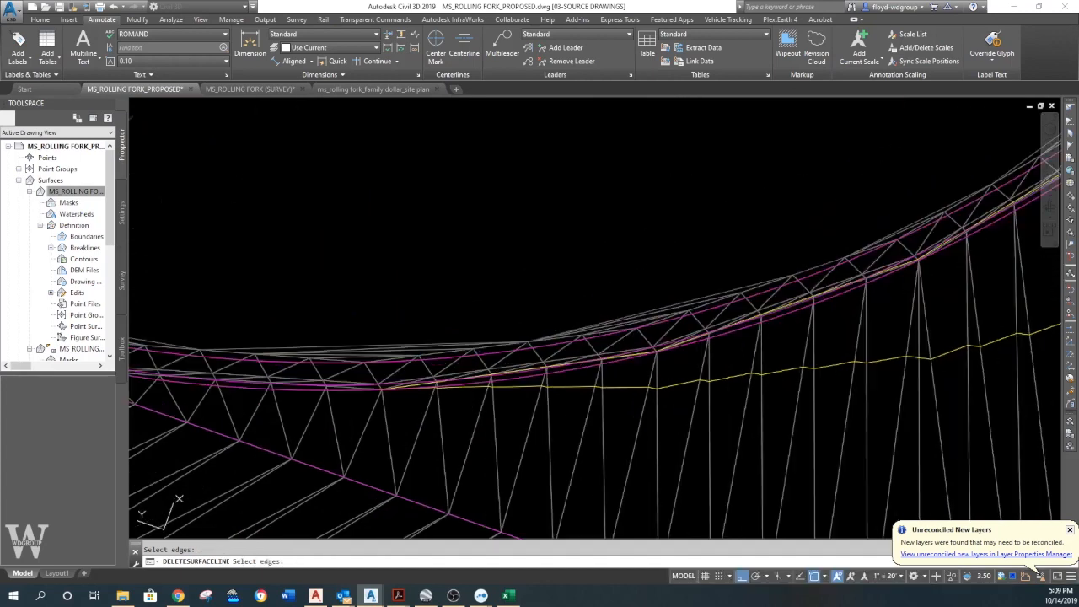
scroll(340, 381, up, 3)
click(400, 268)
click(389, 310)
key(Return)
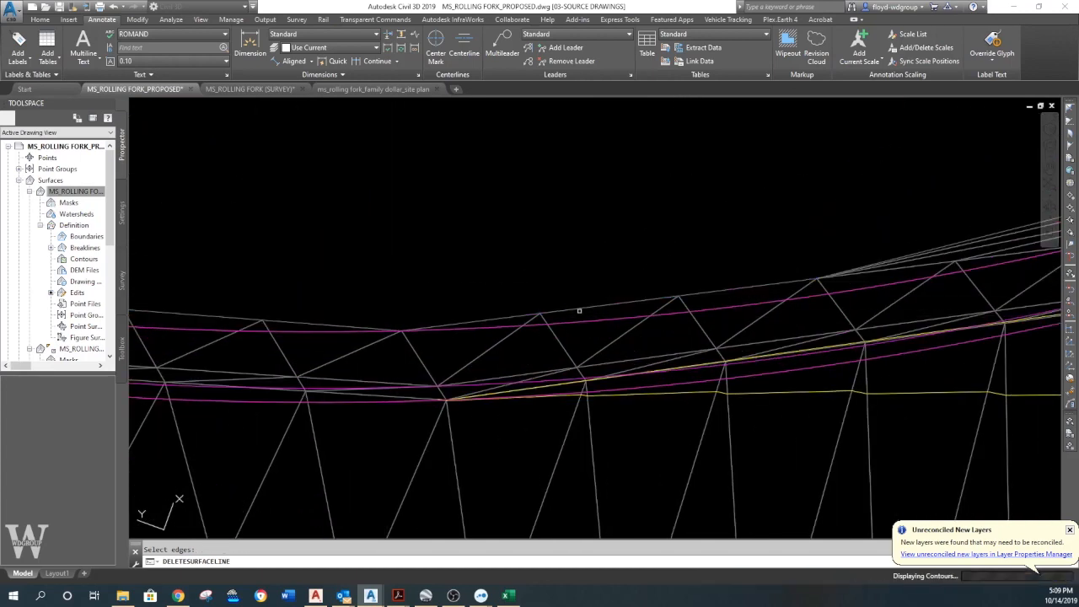
middle_drag(580, 311, 273, 389)
click(396, 283)
click(368, 338)
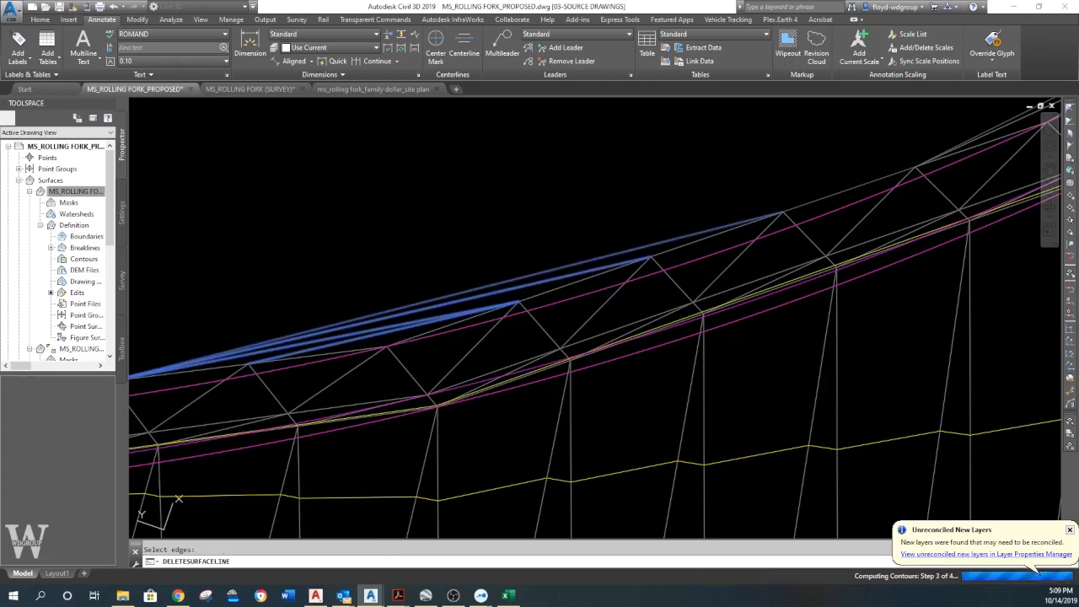
Delete the sliver TIN lines outside the middle part of the side driveway's curved curb.
scroll(633, 268, down, 3)
scroll(520, 329, up, 4)
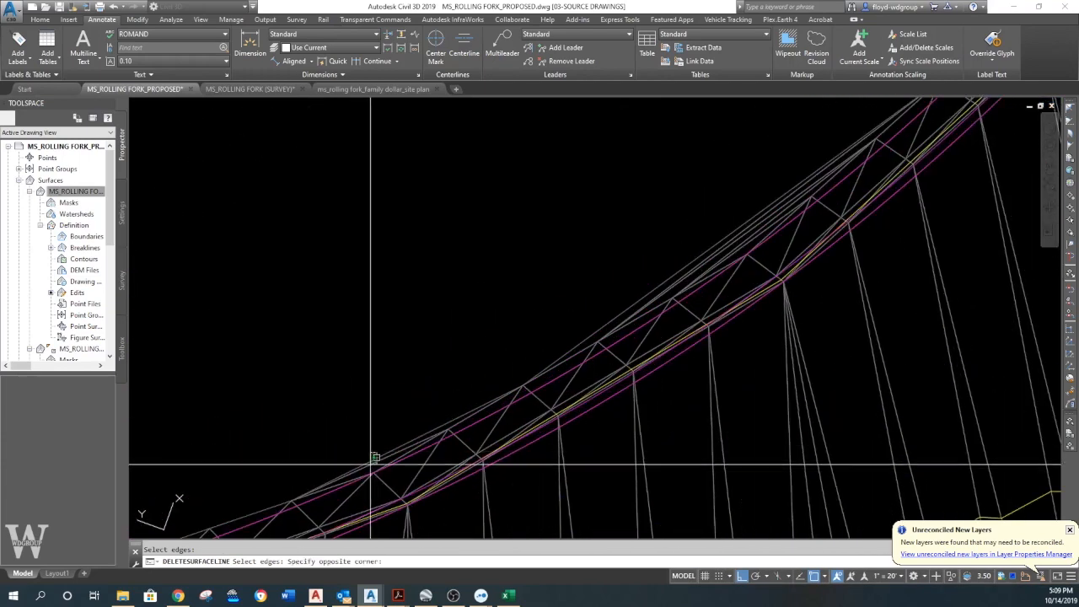
scroll(372, 457, up, 2)
click(456, 360)
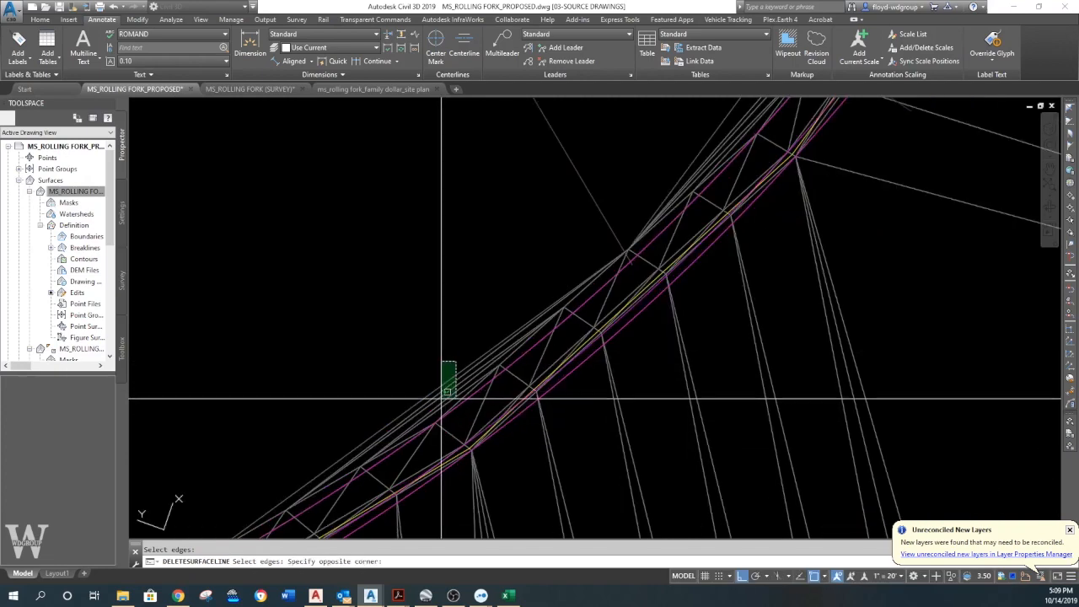
click(443, 396)
key(Return)
Delete the remaining sliver TIN lines along the side driveway's curb up to the property line.
middle_drag(744, 112, 493, 342)
click(499, 306)
click(485, 365)
key(Return)
scroll(565, 312, down, 2)
middle_drag(575, 305, 373, 440)
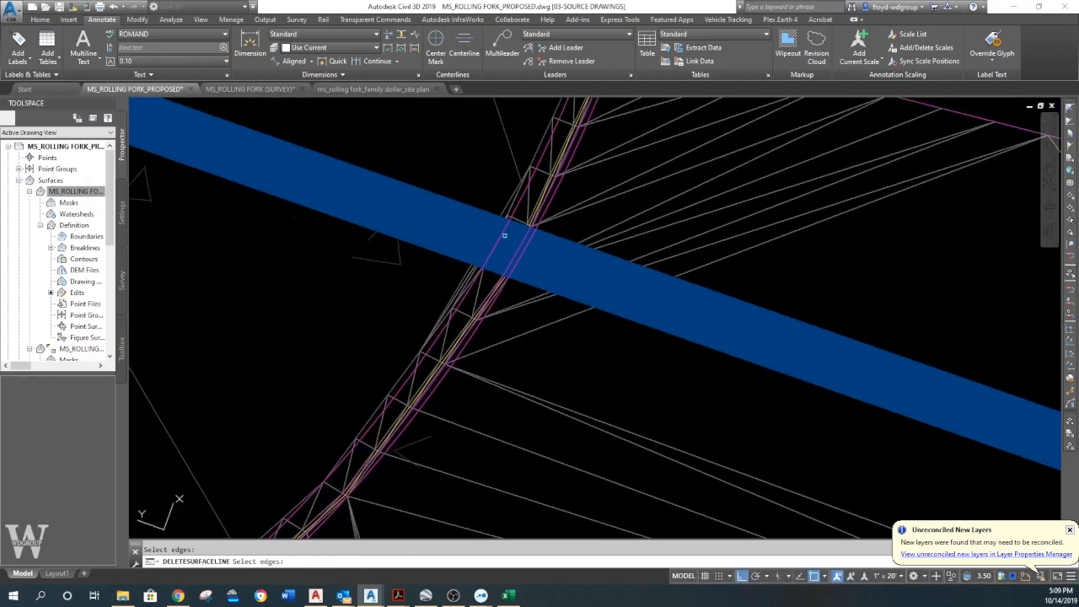
scroll(474, 230, up, 2)
click(458, 309)
click(418, 310)
key(Return)
Delete the TIN lines fanning out from the opposite curb of the side driveway across the property line.
scroll(500, 276, down, 2)
middle_drag(499, 276, 353, 438)
scroll(352, 438, down, 2)
scroll(518, 258, up, 2)
click(677, 180)
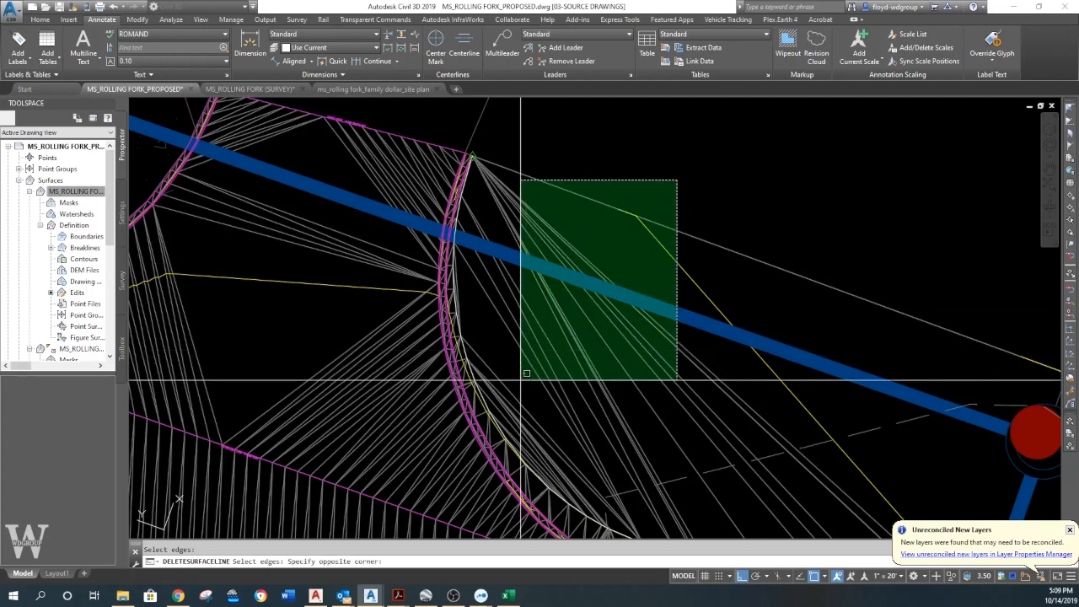
click(521, 380)
scroll(458, 272, up, 5)
click(467, 349)
click(420, 343)
key(Return)
scroll(462, 341, down, 5)
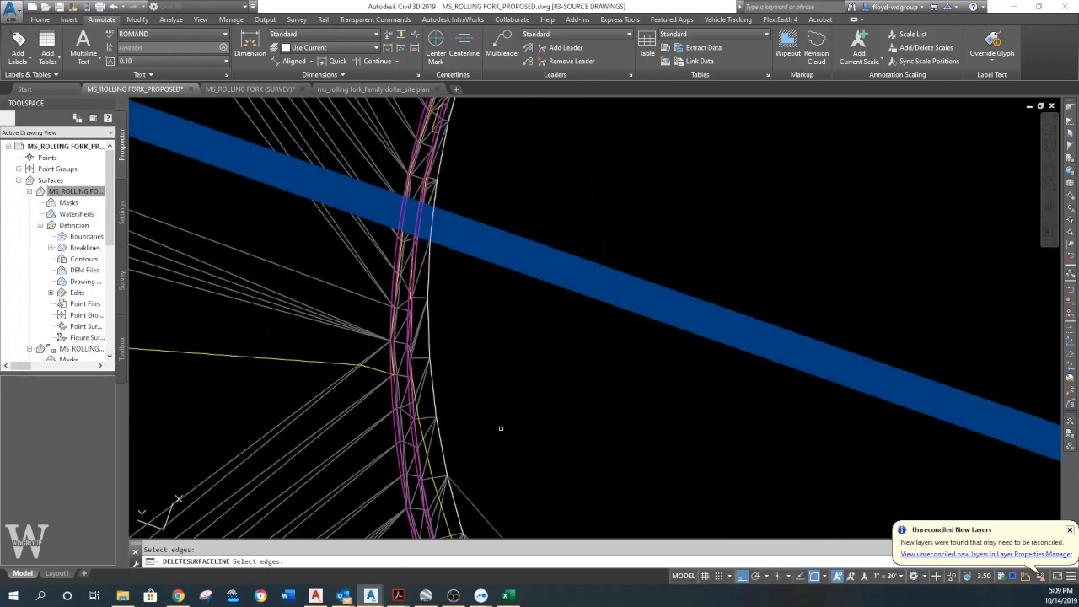
Delete the stray TIN lines along the lower bend of the side driveway's opposite curb.
middle_drag(501, 428, 443, 152)
click(548, 251)
click(463, 340)
key(Return)
middle_drag(594, 441, 502, 255)
click(506, 263)
click(461, 300)
key(Return)
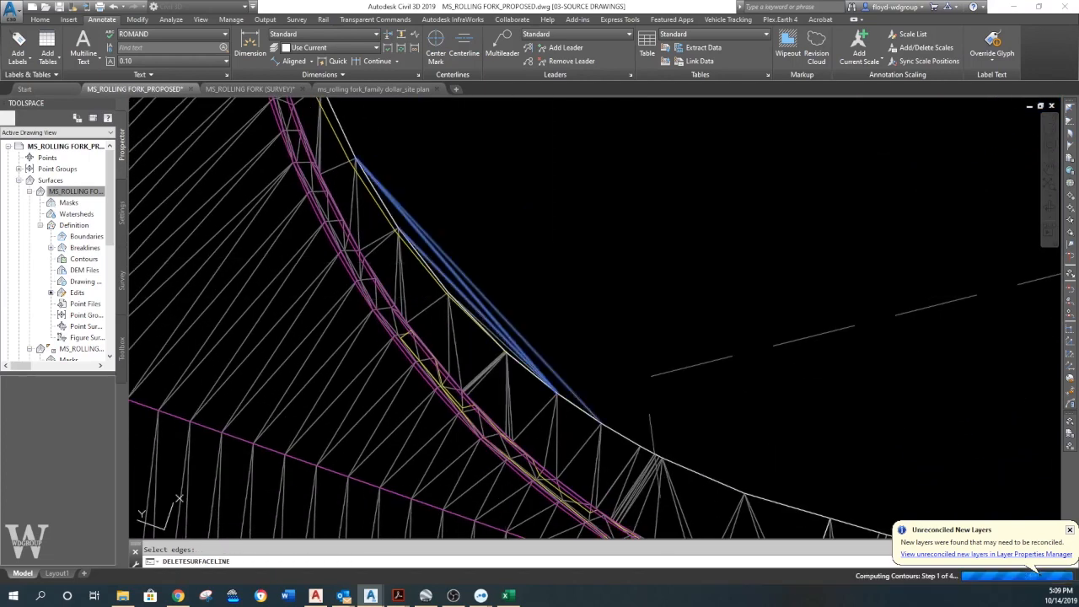
Delete the last sliver TIN line outside the grading limit on that curb's bend.
scroll(492, 332, up, 5)
click(526, 344)
click(506, 359)
key(Return)
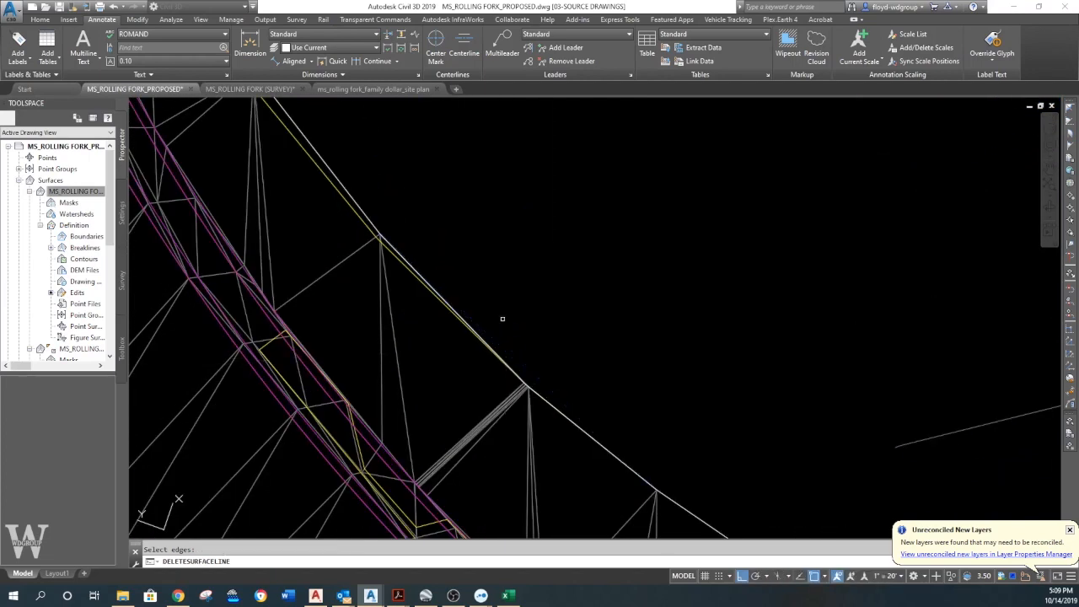
scroll(501, 318, down, 6)
Delete the stray TIN lines outside the grading limit between the side driveway and the highway entrance curve.
middle_drag(717, 350, 368, 304)
scroll(479, 333, up, 4)
click(571, 211)
click(478, 345)
key(Return)
scroll(459, 372, up, 5)
click(489, 309)
click(428, 397)
key(Return)
Delete the TIN lines bridging the concave entrance curve beside U.S. Highway 61.
scroll(430, 397, down, 5)
mouse_move(593, 379)
middle_down()
mouse_move(568, 357)
mouse_move(268, 341)
middle_up()
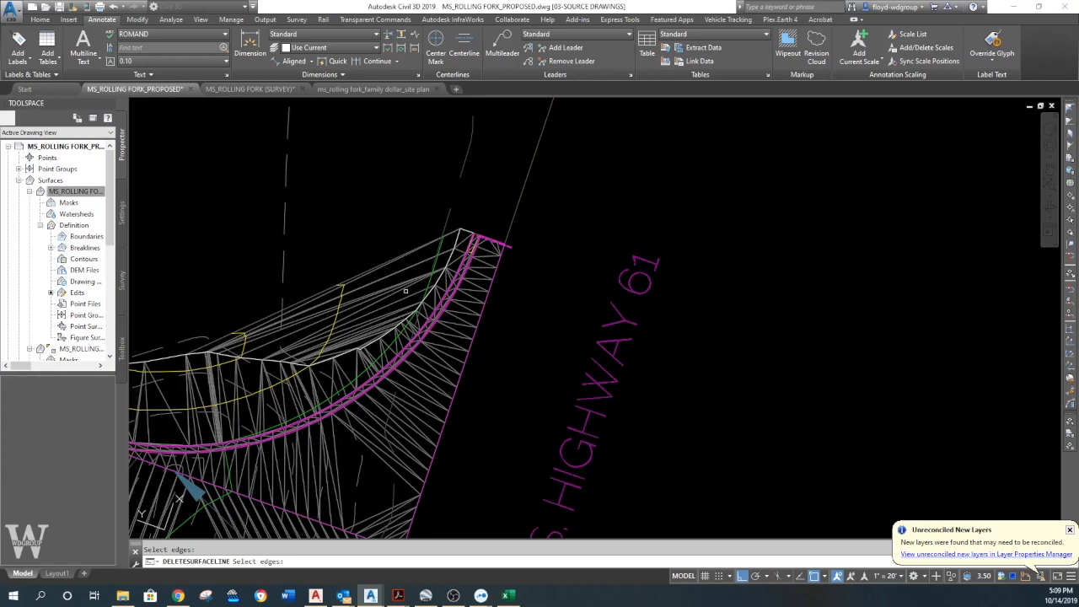
click(330, 249)
click(309, 357)
key(Return)
scroll(287, 350, up, 5)
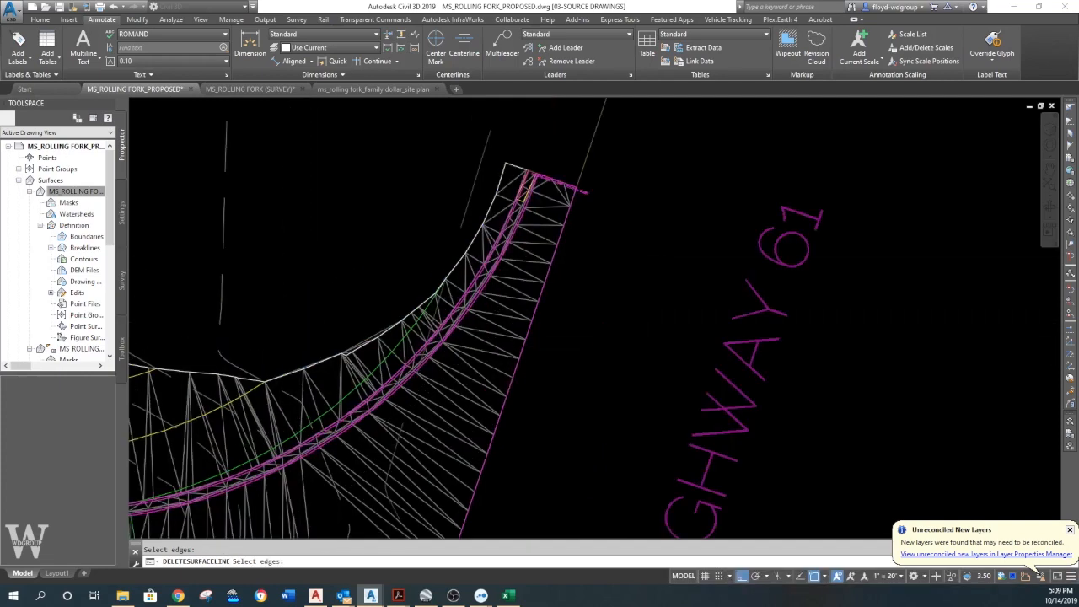
Delete the last stray TIN lines beyond the grading limit at the inner end of the highway entrance curve and finish the line deletion.
click(262, 344)
click(247, 381)
key(Return)
key(Return)
scroll(463, 327, down, 12)
middle_drag(462, 361, 680, 207)
key(Escape)
key(Escape)
Examine the cleaned-up TIN edges and contours around the U.S. Highway 61 entrance, including both curb returns, and across the whole site.
scroll(457, 297, down, 2)
middle_drag(522, 319, 667, 368)
scroll(667, 368, up, 5)
middle_drag(651, 398, 637, 394)
mouse_move(671, 228)
middle_down()
mouse_move(617, 296)
mouse_move(487, 531)
middle_up()
mouse_move(642, 301)
middle_down()
mouse_move(600, 376)
mouse_move(580, 333)
middle_up()
mouse_move(590, 287)
middle_down()
mouse_move(534, 366)
mouse_move(561, 320)
mouse_move(550, 265)
mouse_move(559, 243)
middle_up()
scroll(526, 330, down, 2)
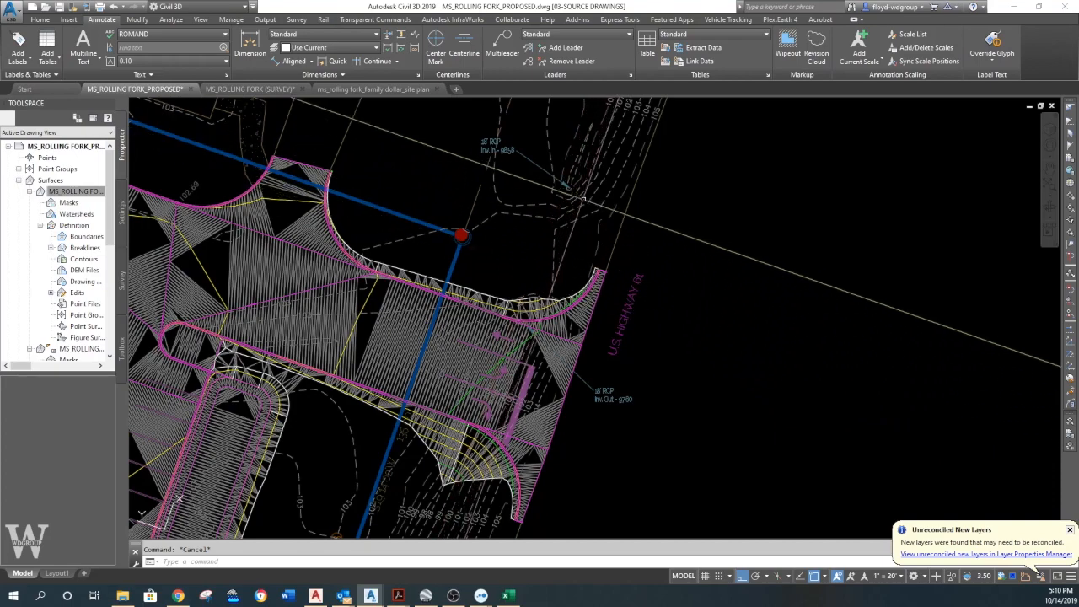
mouse_move(582, 196)
middle_down()
mouse_move(611, 140)
mouse_move(534, 397)
mouse_move(612, 212)
middle_up()
scroll(542, 340, up, 2)
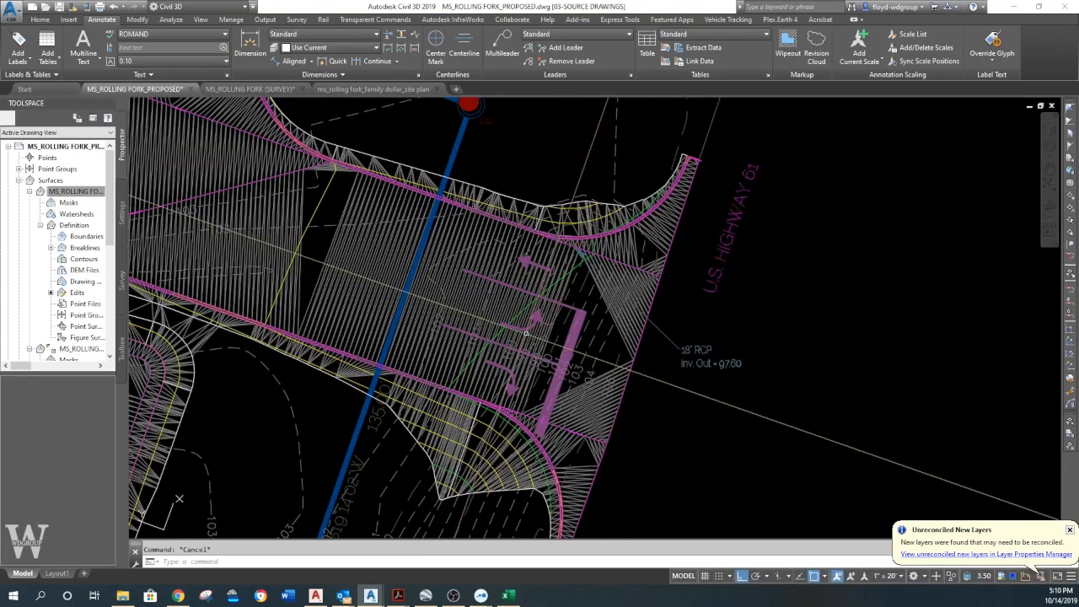
middle_drag(526, 334, 477, 423)
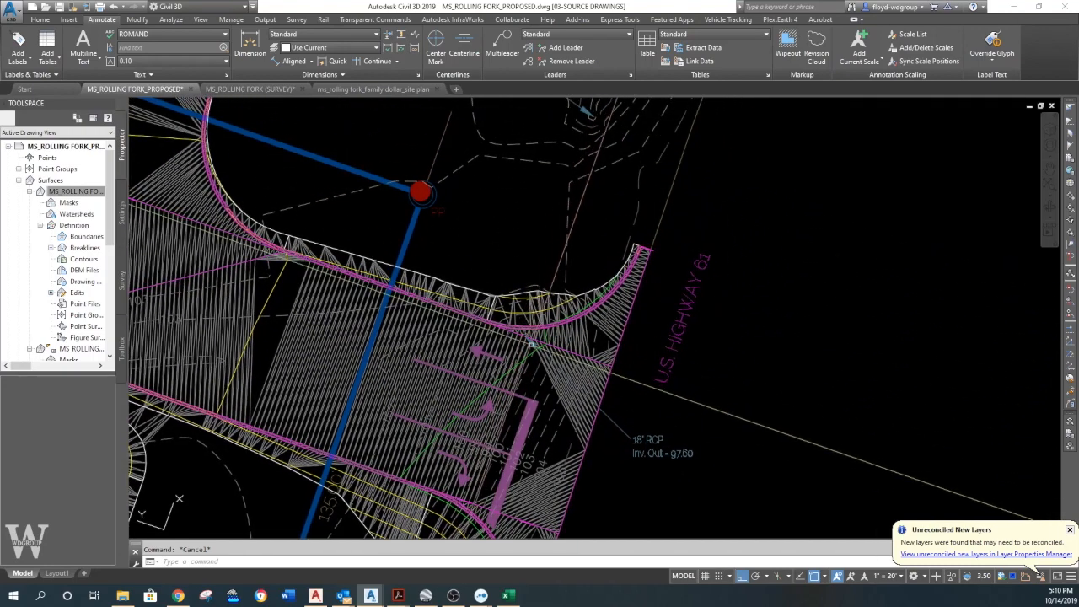
middle_drag(511, 420, 570, 207)
mouse_move(478, 354)
middle_down()
mouse_move(510, 346)
mouse_move(462, 430)
middle_up()
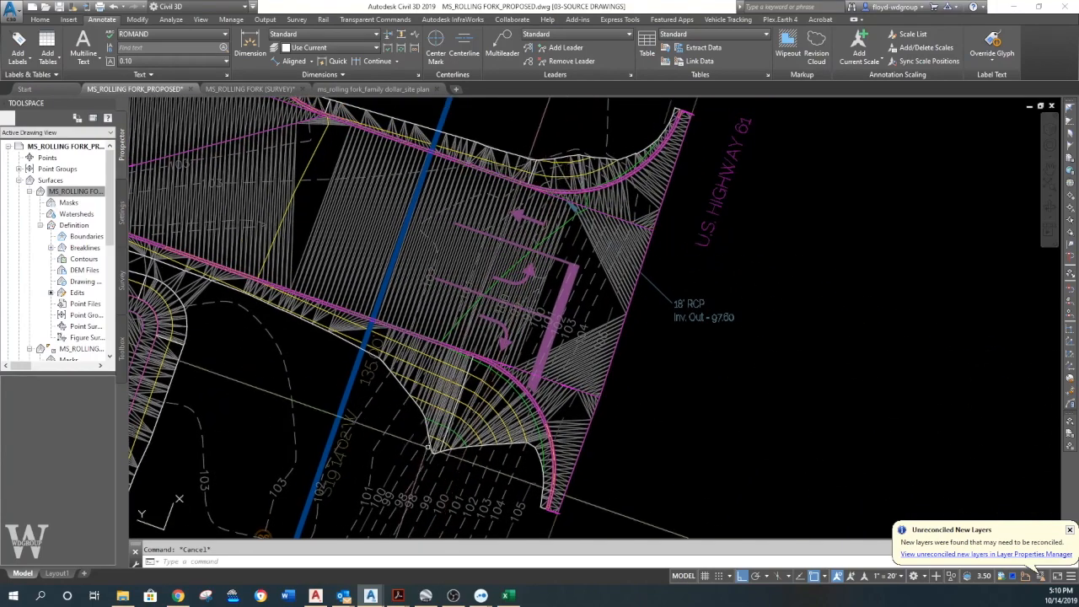
mouse_move(434, 451)
middle_down()
mouse_move(468, 383)
mouse_move(522, 368)
middle_up()
scroll(468, 384, down, 6)
mouse_move(289, 400)
middle_down()
mouse_move(325, 393)
mouse_move(480, 411)
middle_up()
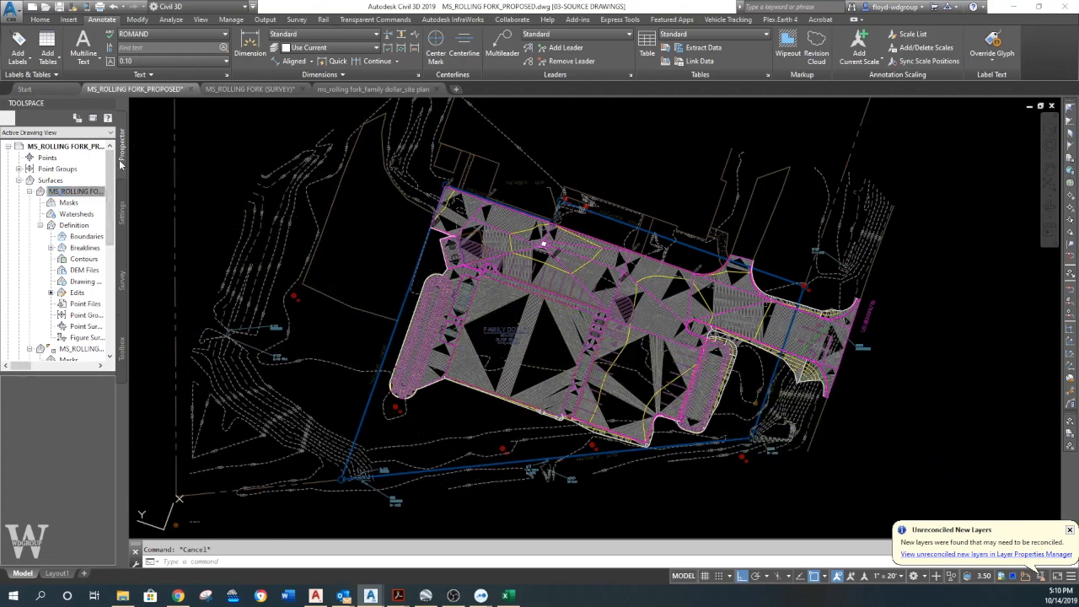
Save the drawing and create a data shortcut for the MS_ROLLING FORK PROPOSED surface only, leaving out TIE TO EXISTING.
click(28, 192)
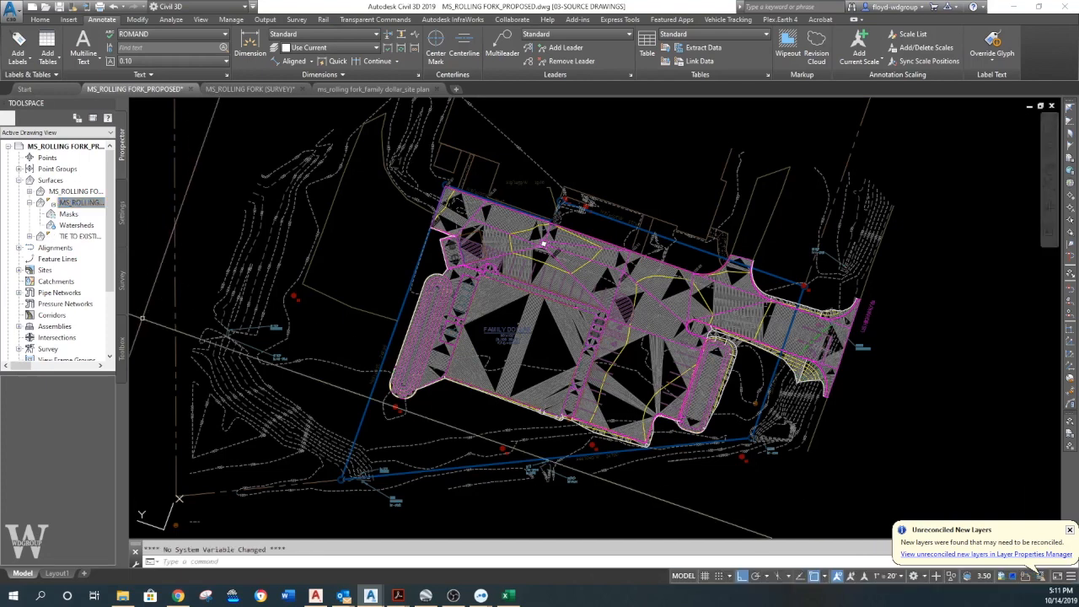
scroll(50, 296, down, 3)
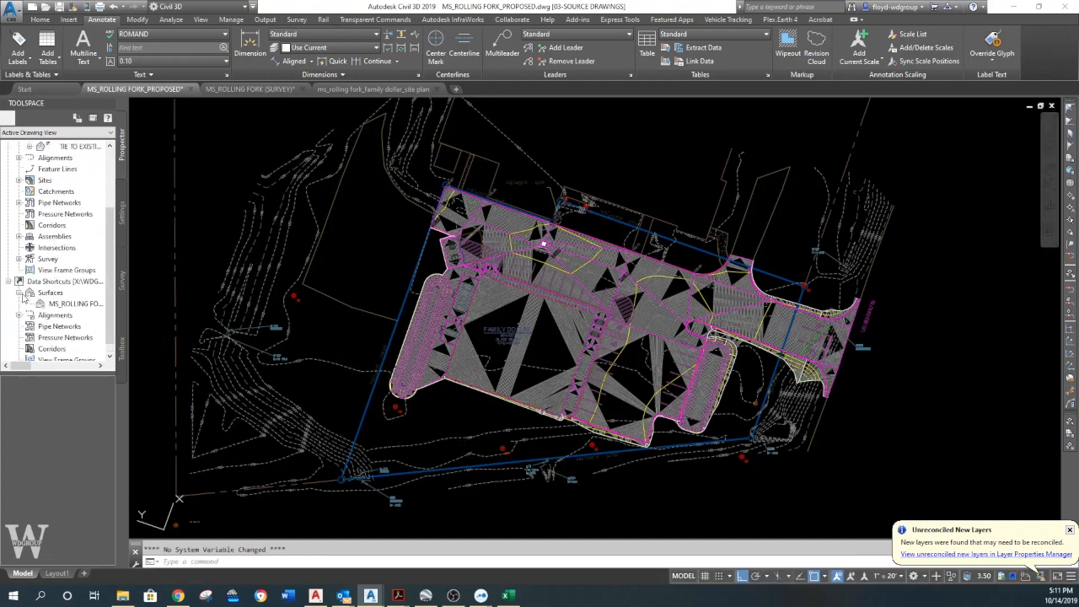
mouse_move(15, 368)
mouse_down()
mouse_move(46, 369)
mouse_move(4, 368)
mouse_up()
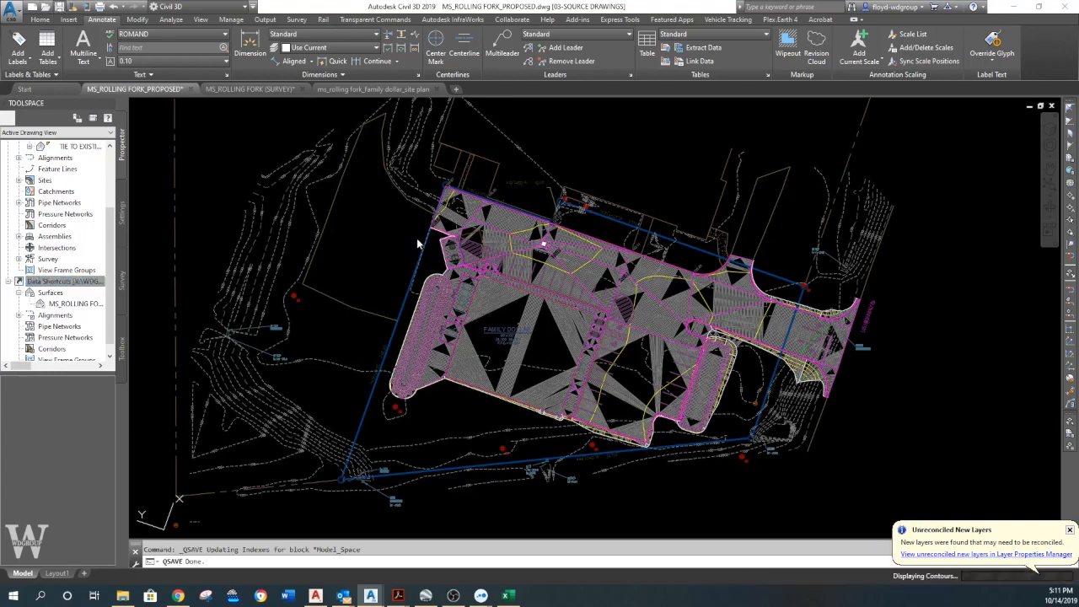
click(64, 283)
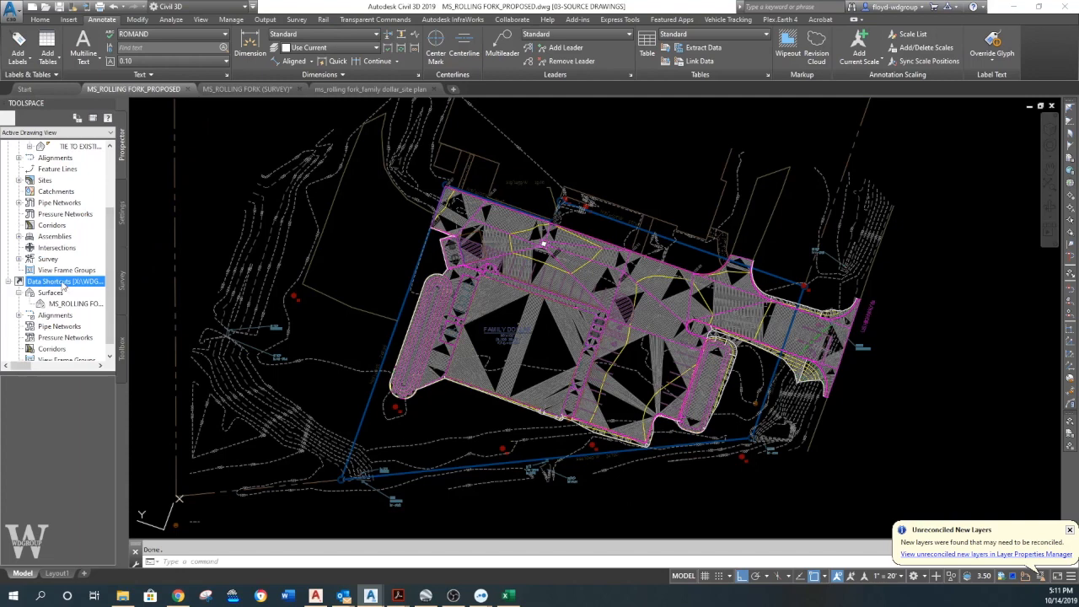
right_click(64, 285)
click(115, 289)
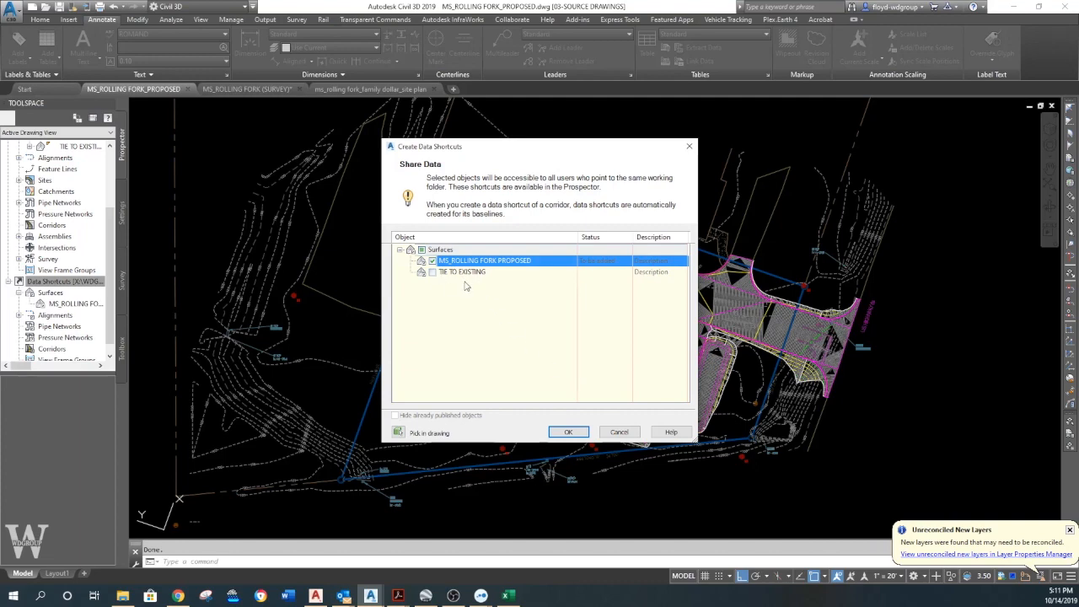
click(570, 432)
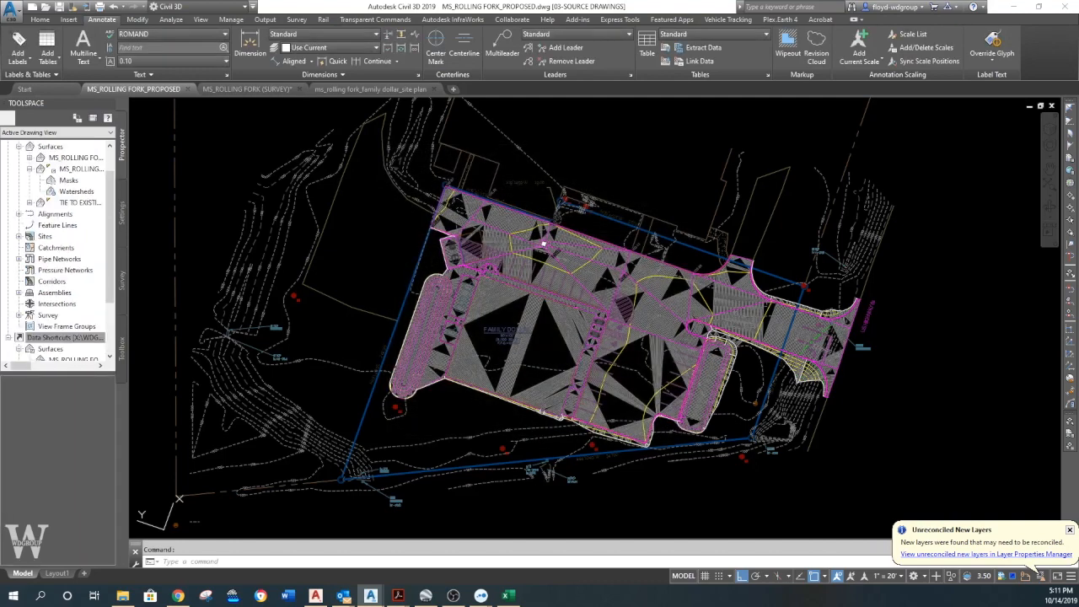